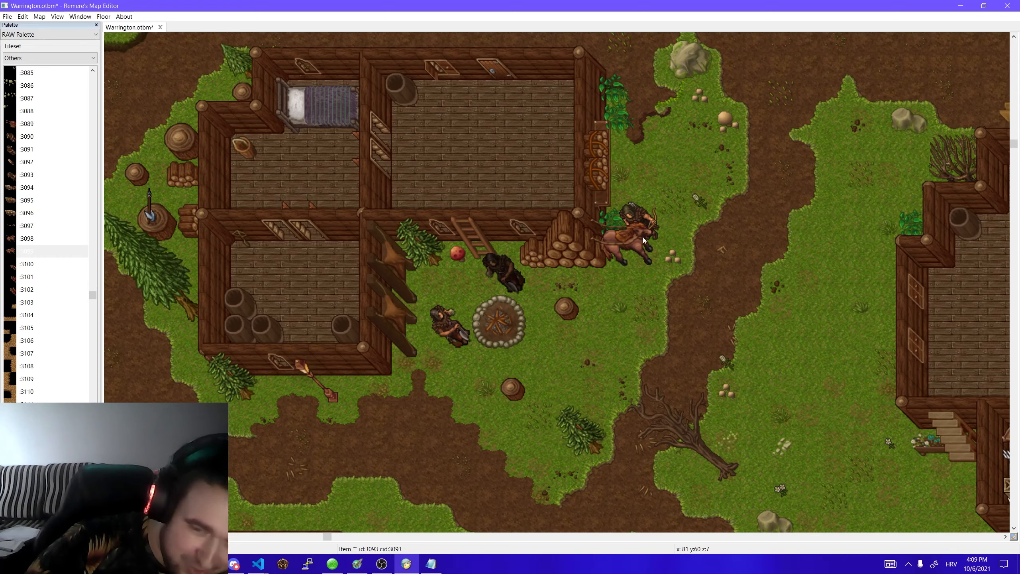
- Move the large log pile down into the clearing, then return it beside the horse at the house wall
{"action": "left_click", "coordinate": [636, 258]}
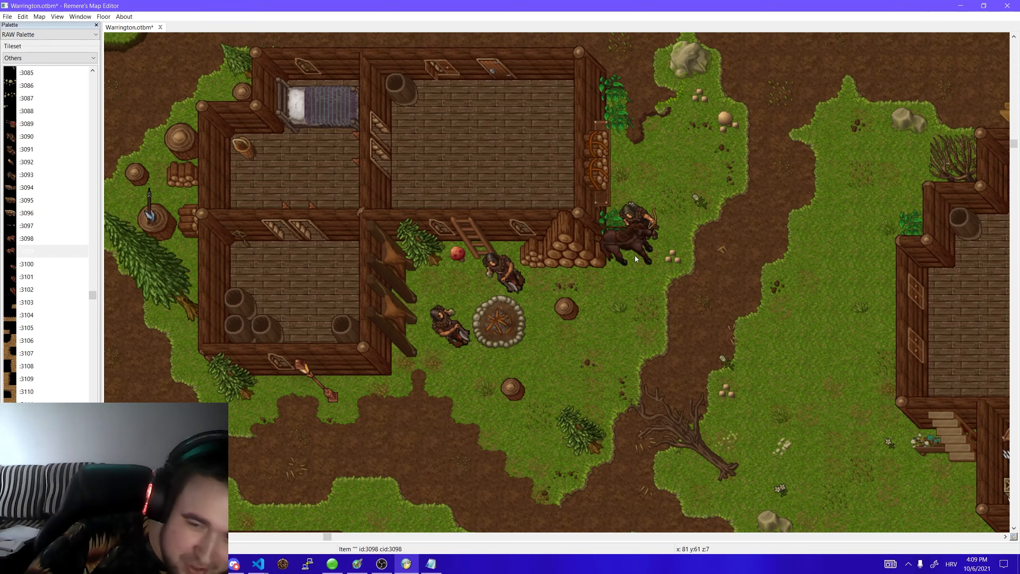
{"action": "left_click", "coordinate": [599, 261]}
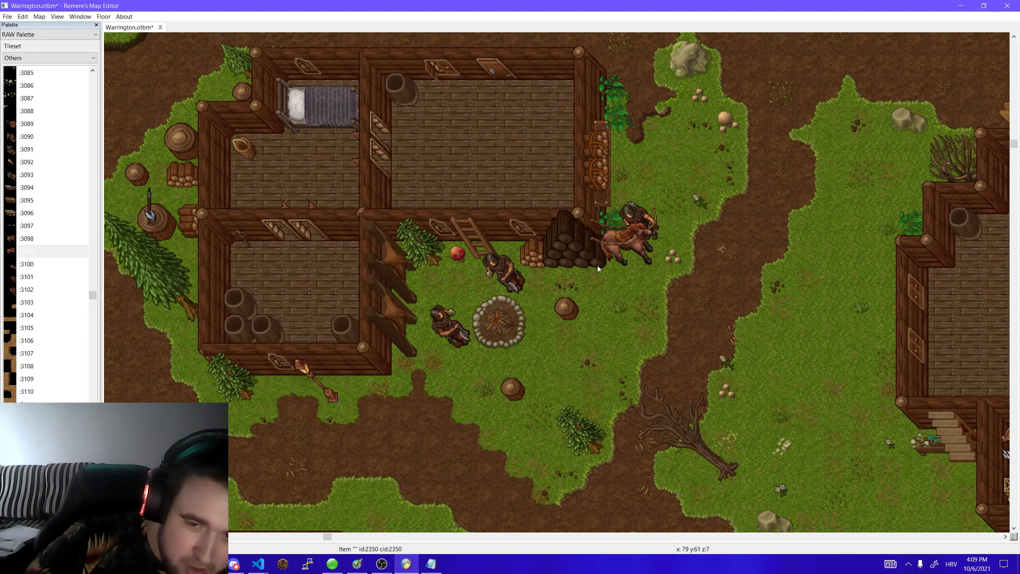
{"action": "left_click_drag", "start_coordinate": [598, 266], "coordinate": [599, 398]}
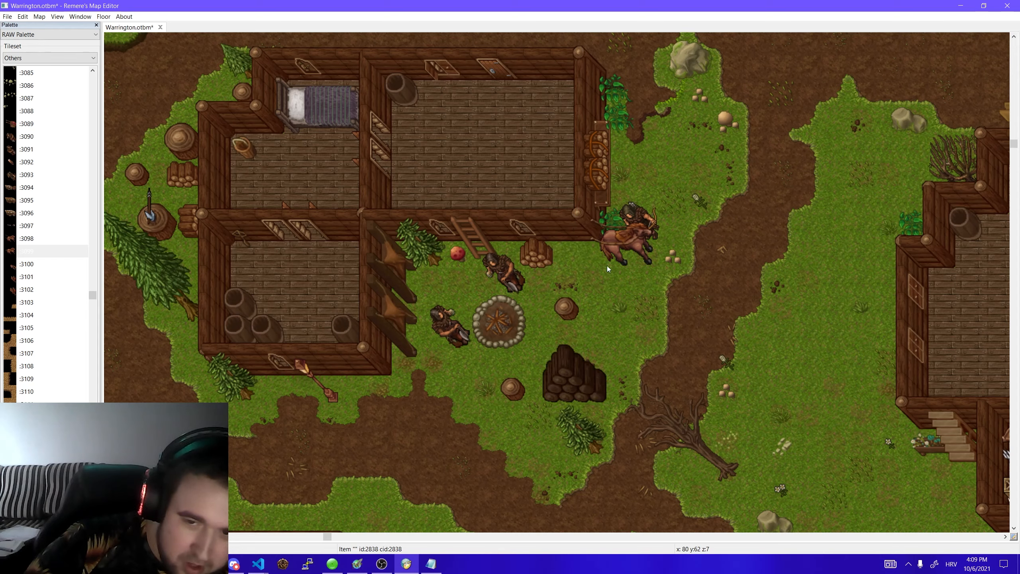
{"action": "left_click", "coordinate": [586, 245]}
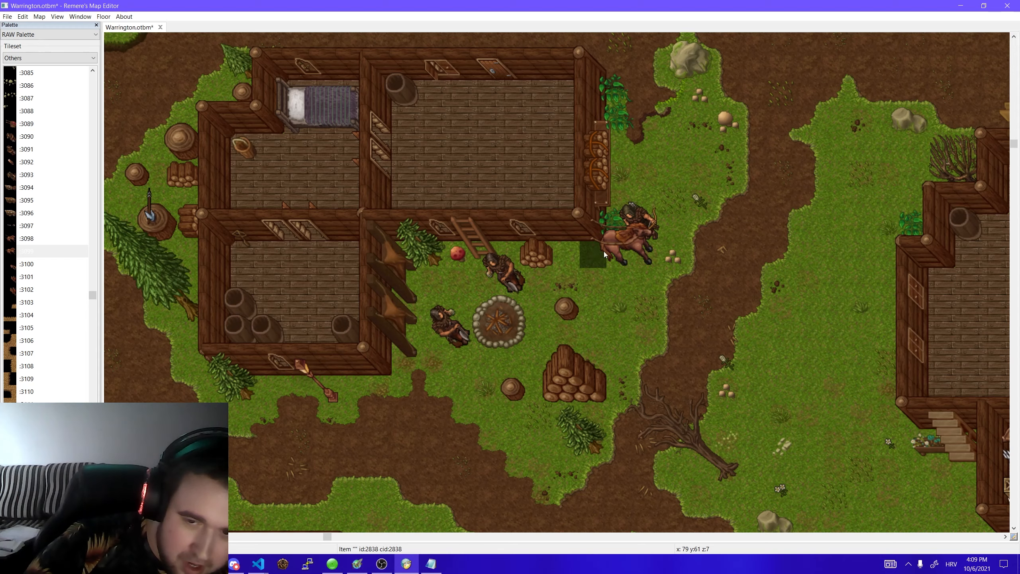
{"action": "mouse_move", "coordinate": [590, 352]}
{"action": "left_mouse_down"}
{"action": "mouse_move", "coordinate": [601, 273]}
{"action": "mouse_move", "coordinate": [608, 279]}
{"action": "left_mouse_up"}
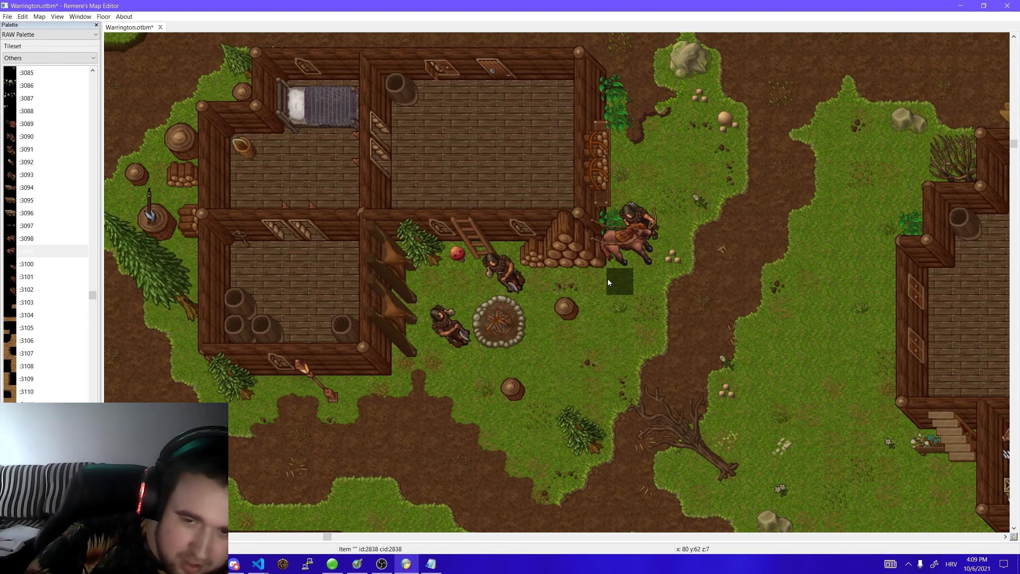
- Examine the archer, the horse and the two seated figures around the unlit campfire outside the house
{"action": "left_click", "coordinate": [670, 208]}
{"action": "mouse_move", "coordinate": [670, 208]}
{"action": "left_mouse_down"}
{"action": "mouse_move", "coordinate": [655, 210]}
{"action": "mouse_move", "coordinate": [679, 246]}
{"action": "left_mouse_up"}
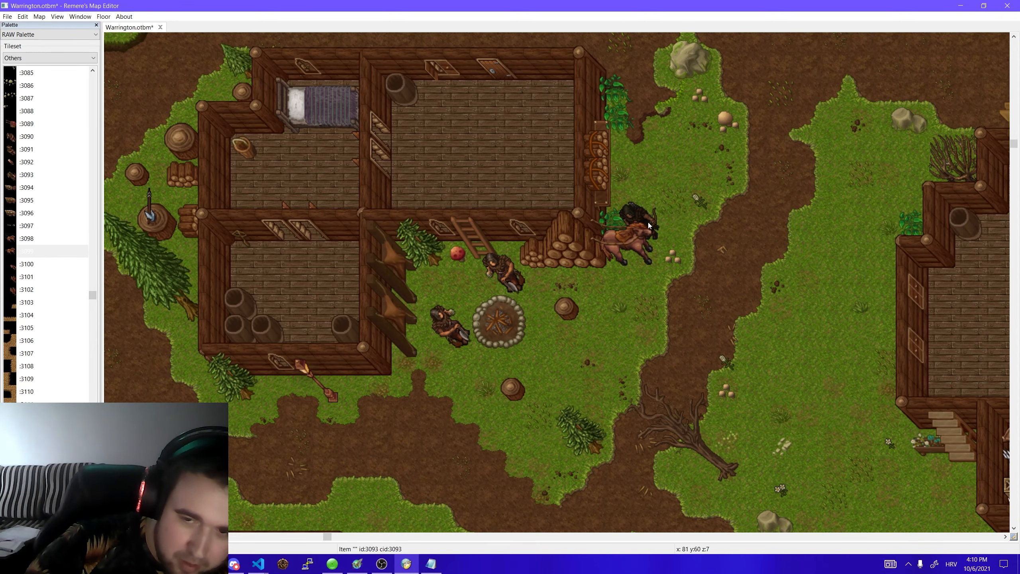
{"action": "scroll", "coordinate": [670, 214], "scroll_direction": "up", "scroll_amount": 4}
{"action": "scroll", "coordinate": [661, 224], "scroll_direction": "down", "scroll_amount": 3}
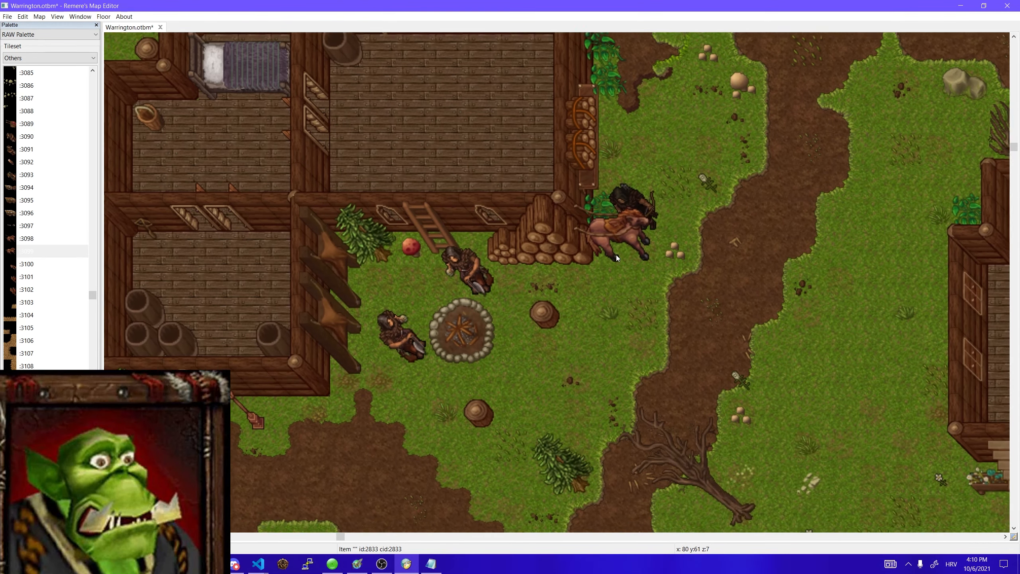
{"action": "left_click_drag", "start_coordinate": [616, 255], "coordinate": [616, 256]}
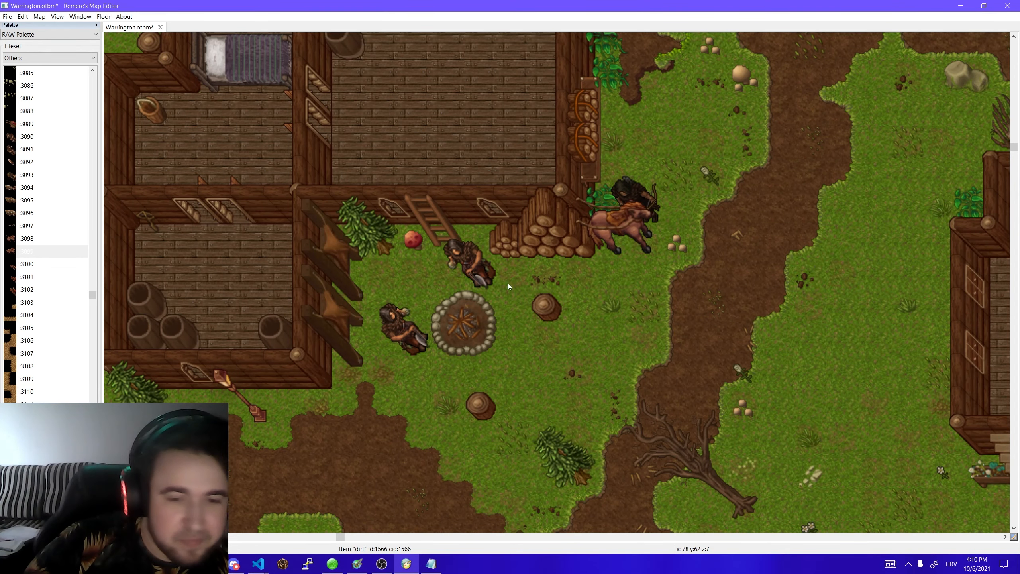
{"action": "scroll", "coordinate": [513, 302], "scroll_direction": "down", "scroll_amount": 3}
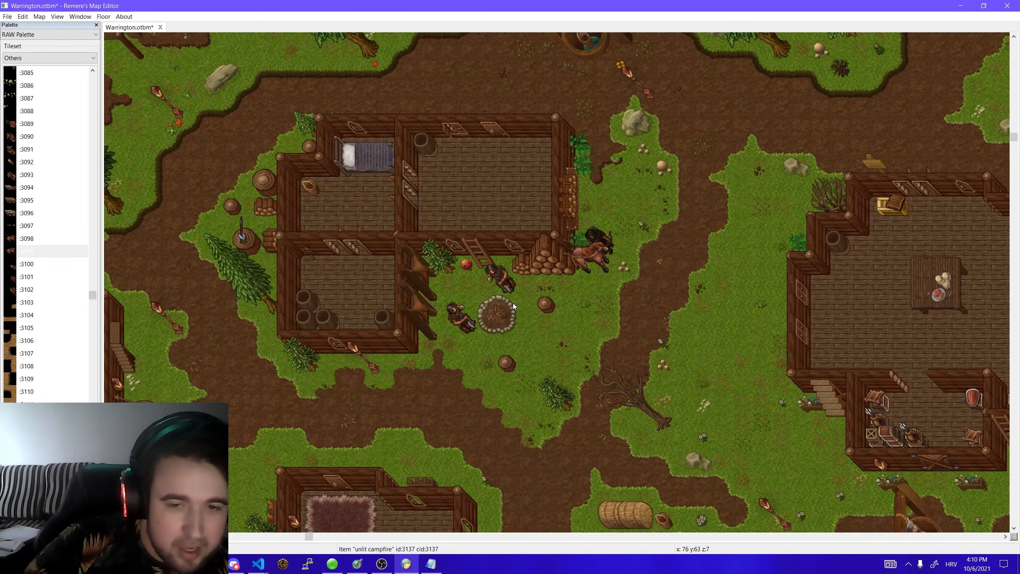
{"action": "scroll", "coordinate": [514, 305], "scroll_direction": "up", "scroll_amount": 3}
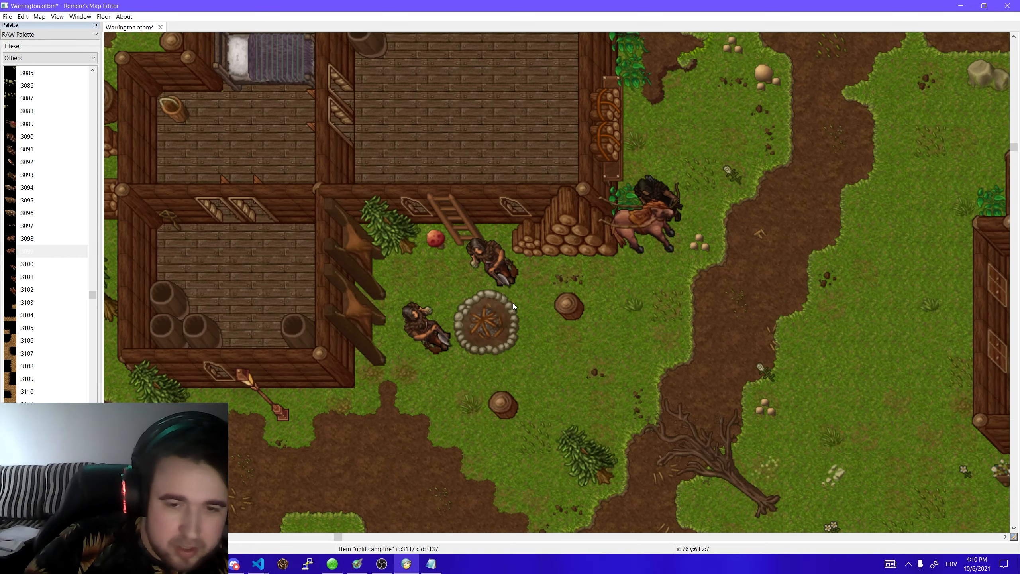
{"action": "left_click", "coordinate": [554, 361]}
{"action": "key", "text": "ctrl+z"}
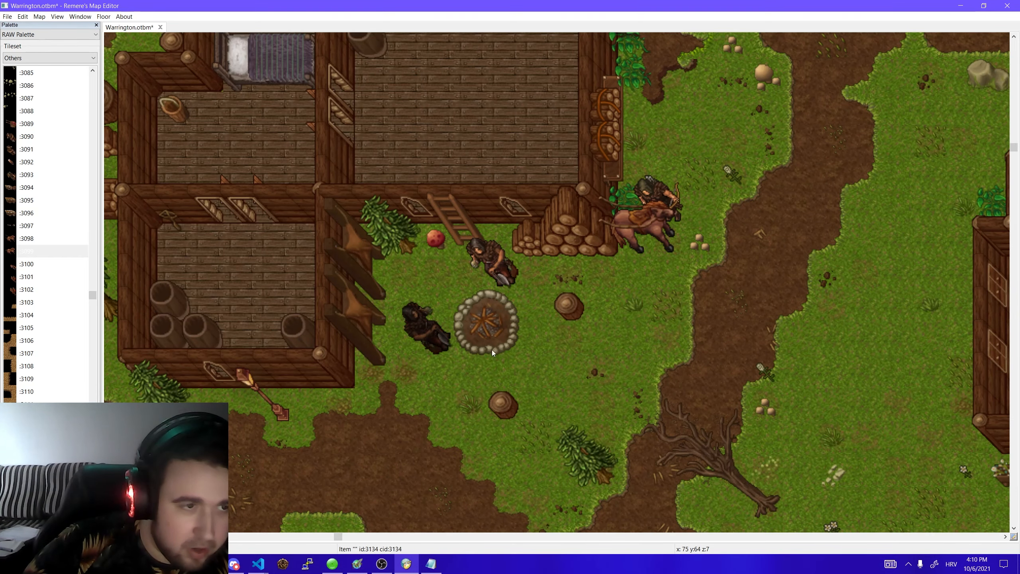
{"action": "left_click", "coordinate": [559, 350]}
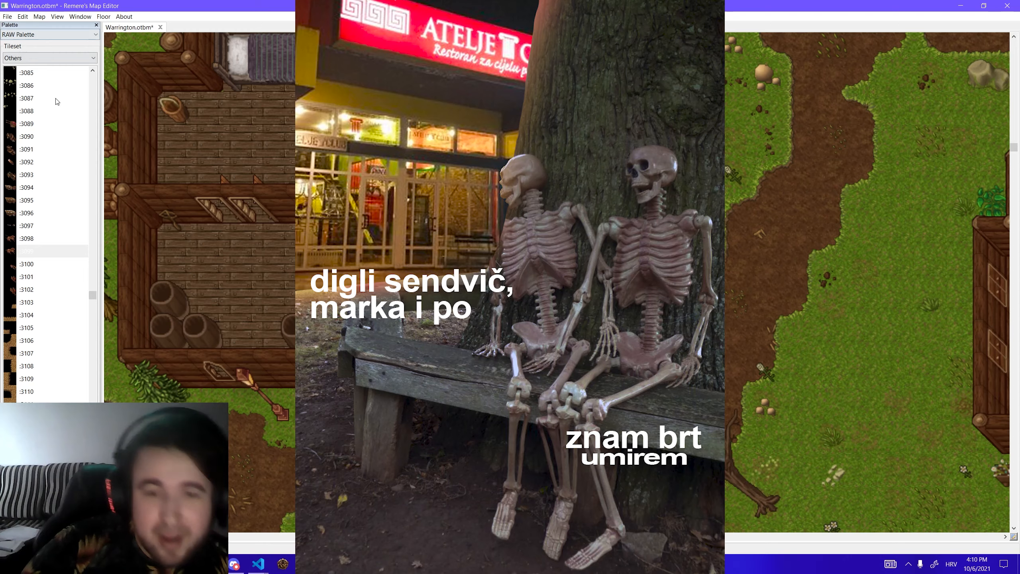
- Examine the lumber camps, figures and log piles in the forest east of the road, outside the northern palisade
{"action": "scroll", "coordinate": [516, 347], "scroll_direction": "down", "scroll_amount": 3}
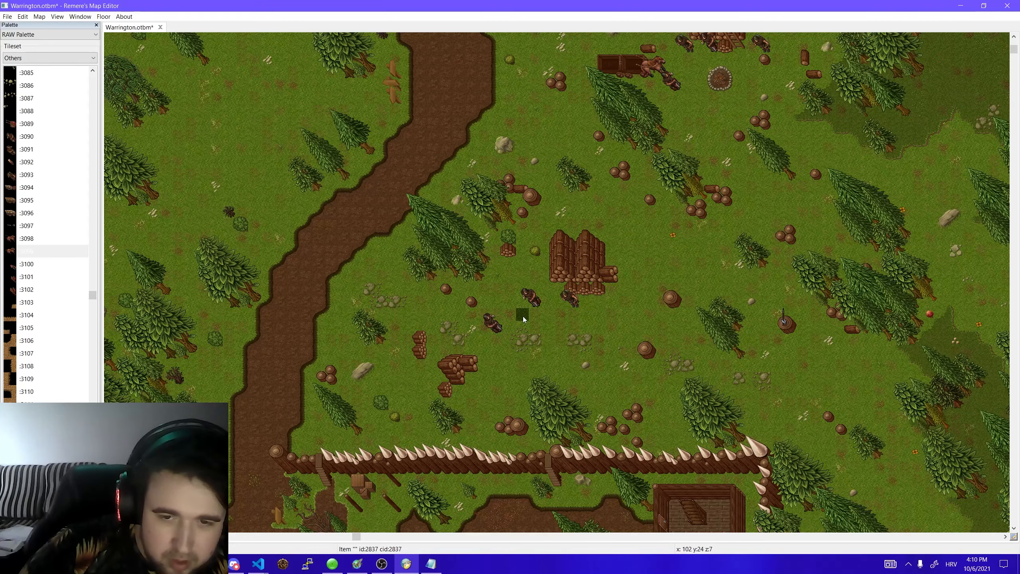
{"action": "left_click", "coordinate": [533, 302]}
{"action": "left_click", "coordinate": [574, 330]}
{"action": "left_click", "coordinate": [577, 302]}
{"action": "left_click_drag", "start_coordinate": [577, 323], "coordinate": [717, 293]}
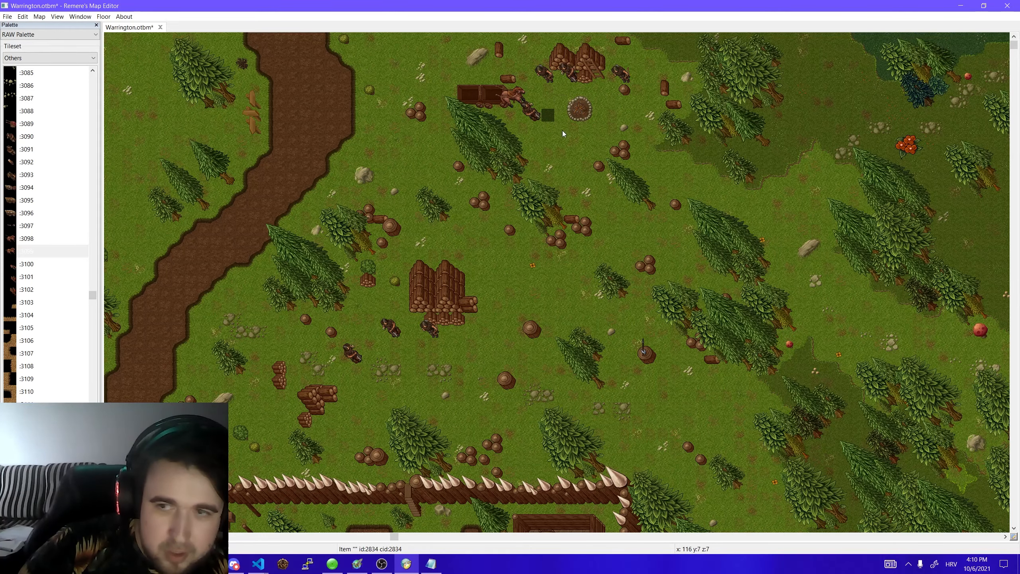
{"action": "left_click_drag", "start_coordinate": [536, 108], "coordinate": [924, 93]}
- Examine the lone figure near the fruit cart in the forest west of the road and the surrounding woods
{"action": "left_click_drag", "start_coordinate": [201, 124], "coordinate": [490, 173]}
{"action": "left_click_drag", "start_coordinate": [548, 222], "coordinate": [508, 229]}
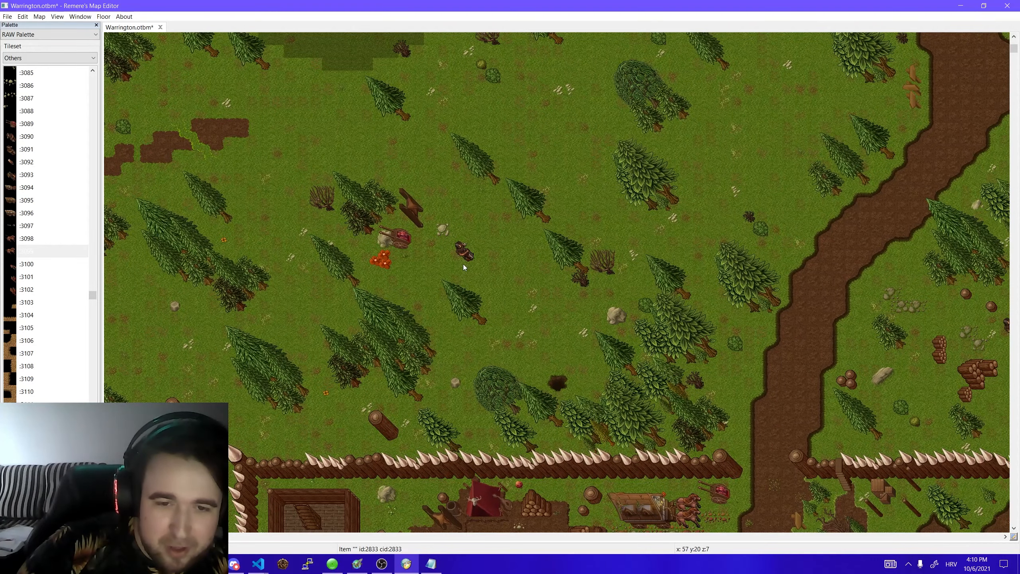
{"action": "left_click_drag", "start_coordinate": [428, 270], "coordinate": [445, 270]}
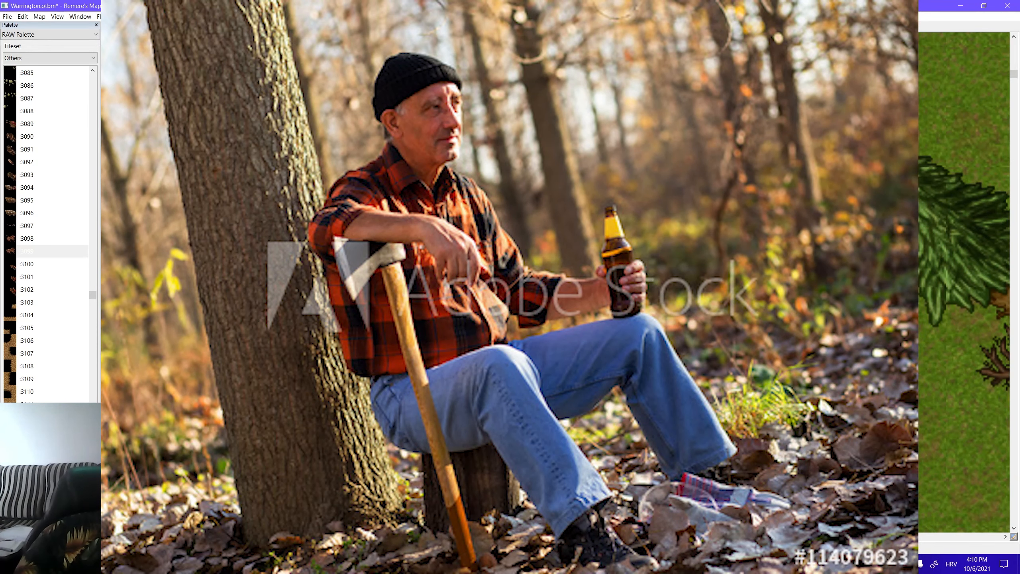
{"action": "scroll", "coordinate": [555, 282], "scroll_direction": "down", "scroll_amount": 2}
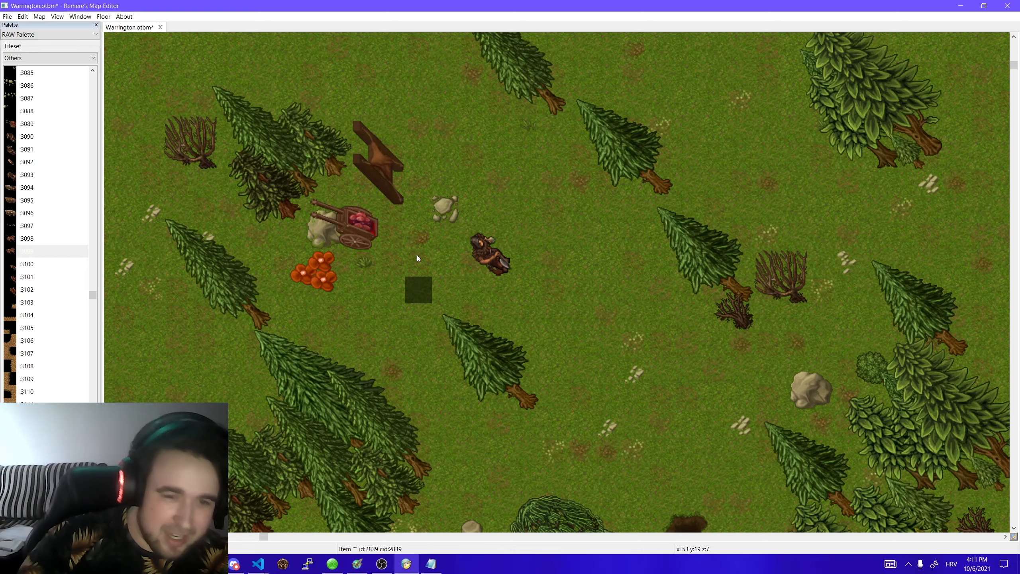
{"action": "scroll", "coordinate": [402, 290], "scroll_direction": "down", "scroll_amount": 2}
{"action": "scroll", "coordinate": [437, 286], "scroll_direction": "up", "scroll_amount": 2}
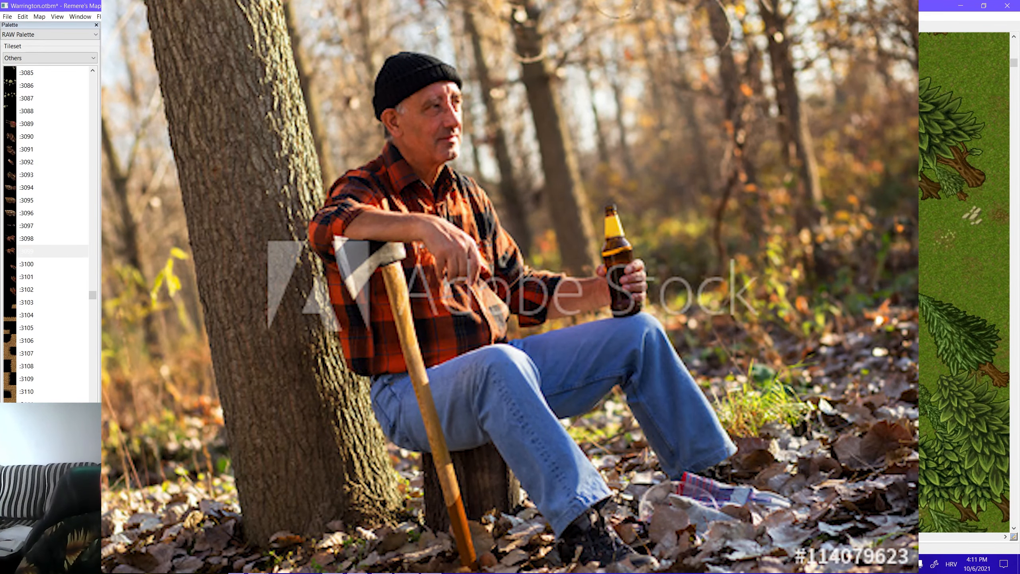
{"action": "left_click_drag", "start_coordinate": [436, 287], "coordinate": [458, 169]}
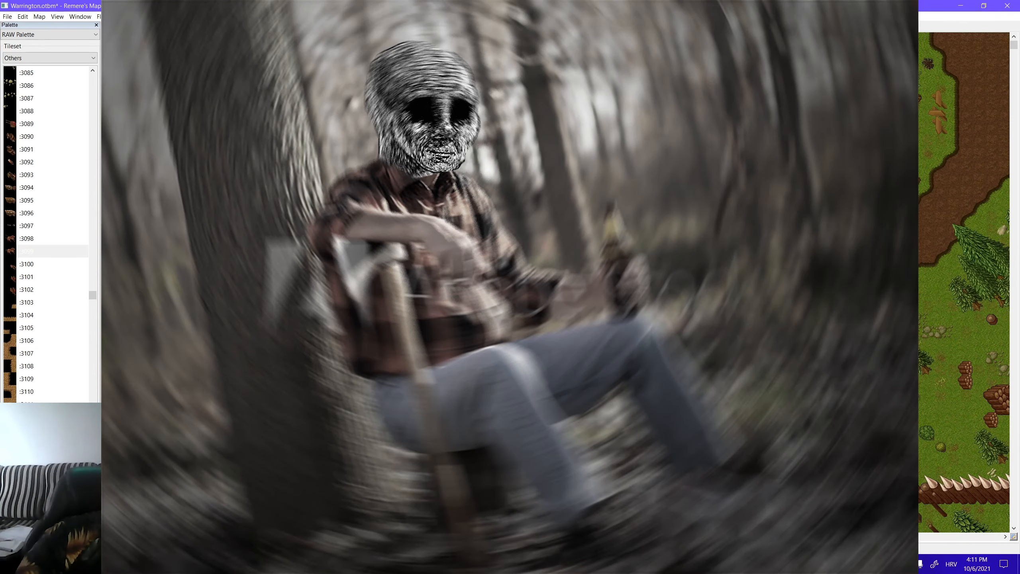
{"action": "left_click_drag", "start_coordinate": [402, 341], "coordinate": [423, 363]}
{"action": "scroll", "coordinate": [448, 283], "scroll_direction": "up", "scroll_amount": 1}
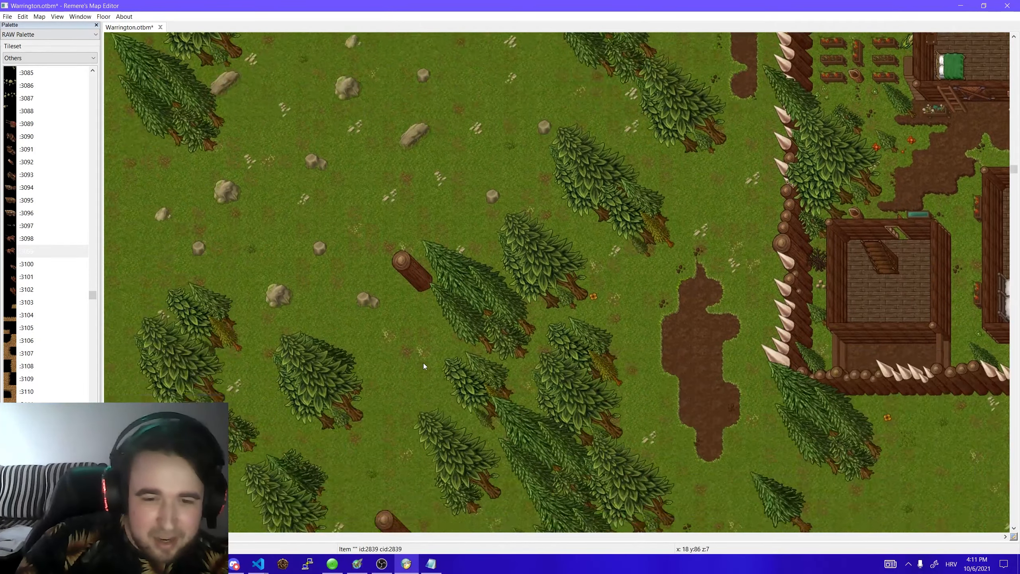
{"action": "left_click_drag", "start_coordinate": [430, 298], "coordinate": [453, 266]}
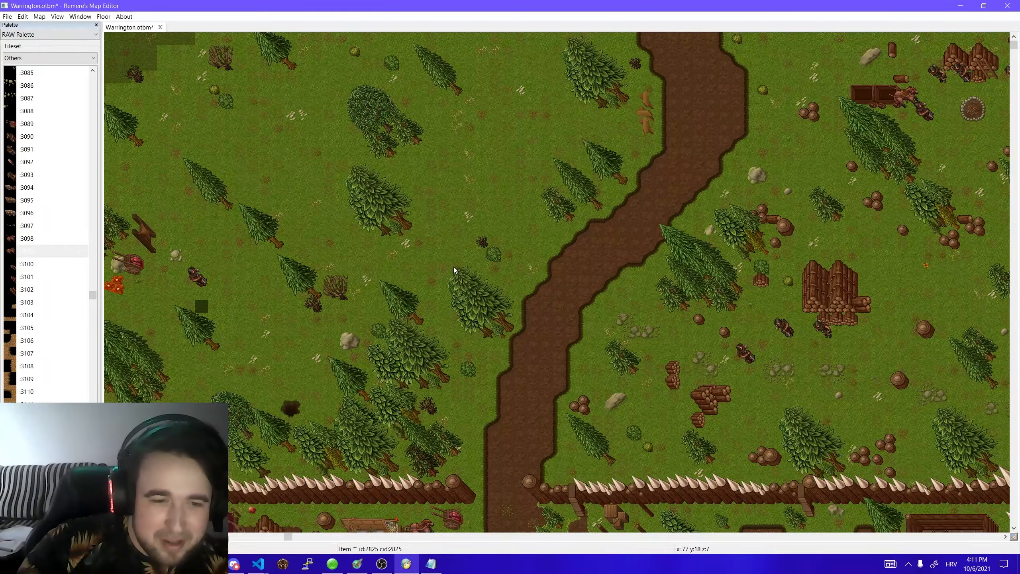
- Return to the house with the campfire and switch the palette to Item Palette
{"action": "left_click_drag", "start_coordinate": [546, 271], "coordinate": [540, 319]}
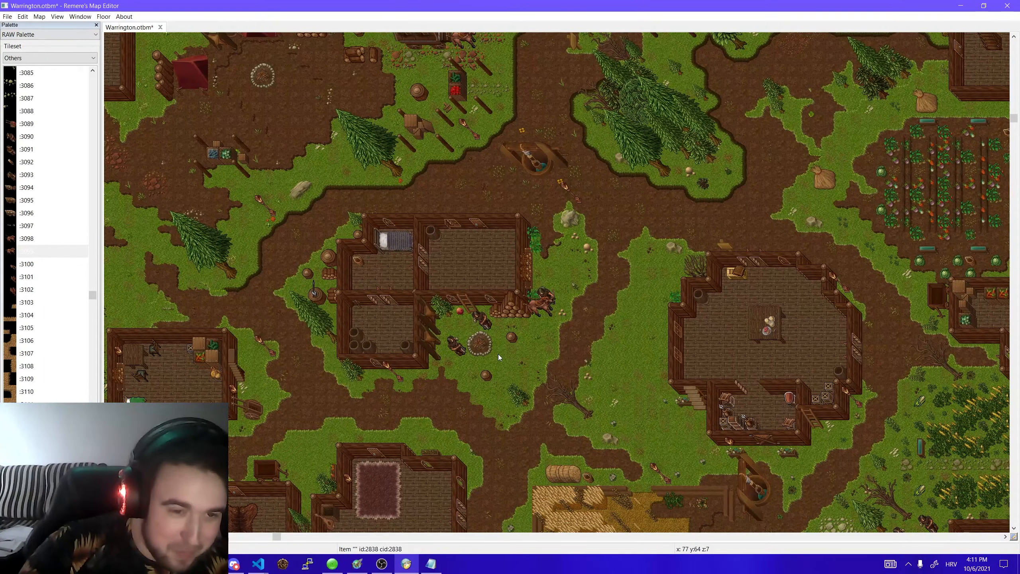
{"action": "scroll", "coordinate": [498, 353], "scroll_direction": "up", "scroll_amount": 1}
{"action": "scroll", "coordinate": [487, 358], "scroll_direction": "up", "scroll_amount": 1}
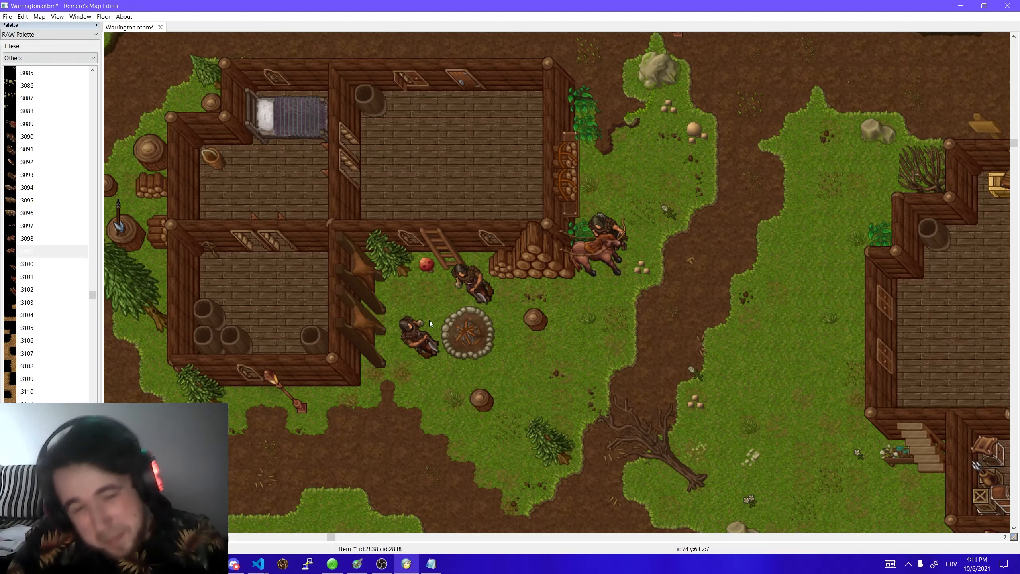
{"action": "left_click", "coordinate": [38, 35]}
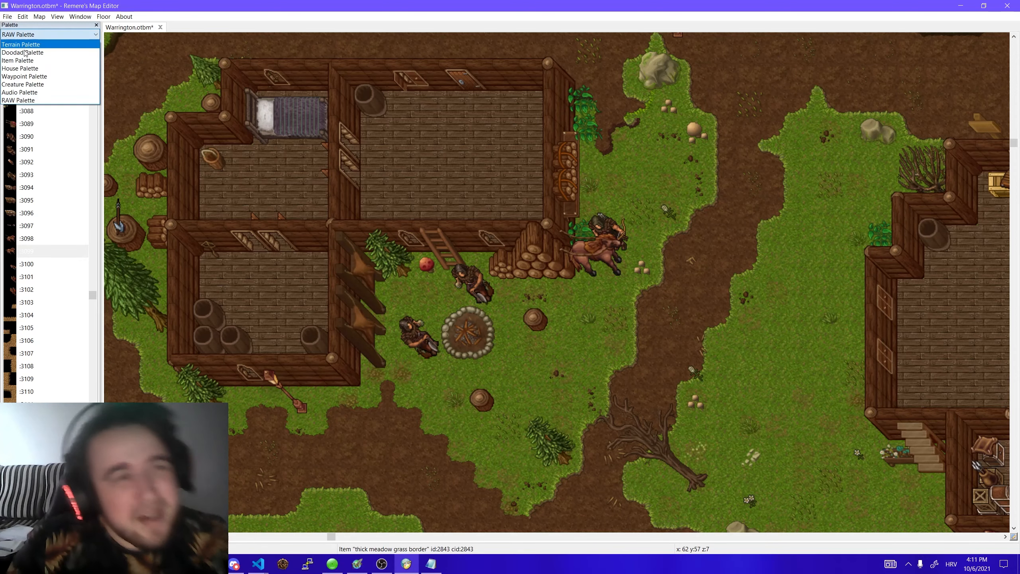
{"action": "left_click", "coordinate": [25, 60]}
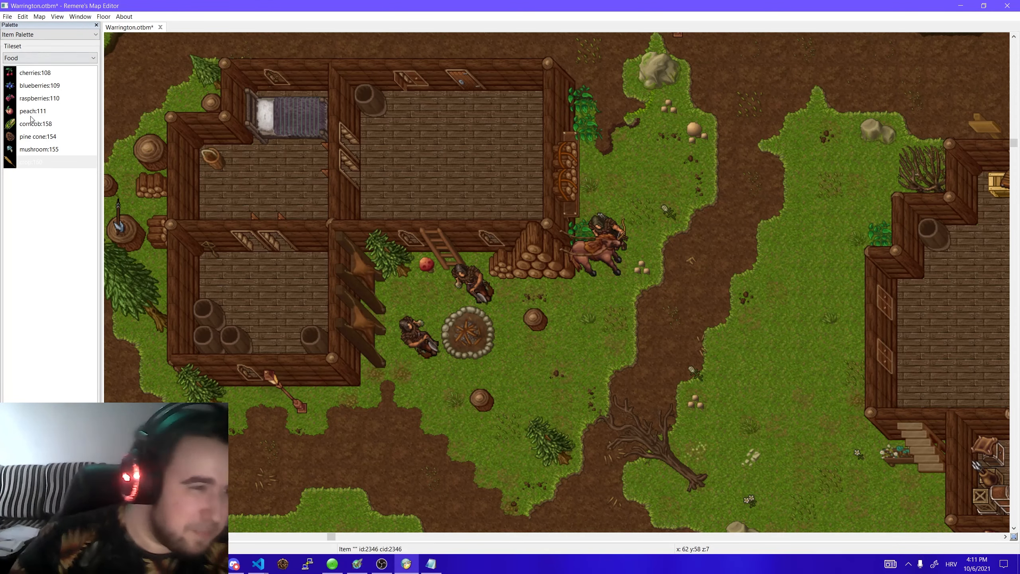
- Look through the Food tileset, comparing items such as cherries, raspberries, peach, corncob, pine cone, mushroom and crop
{"action": "left_click", "coordinate": [34, 137]}
{"action": "left_click", "coordinate": [42, 128]}
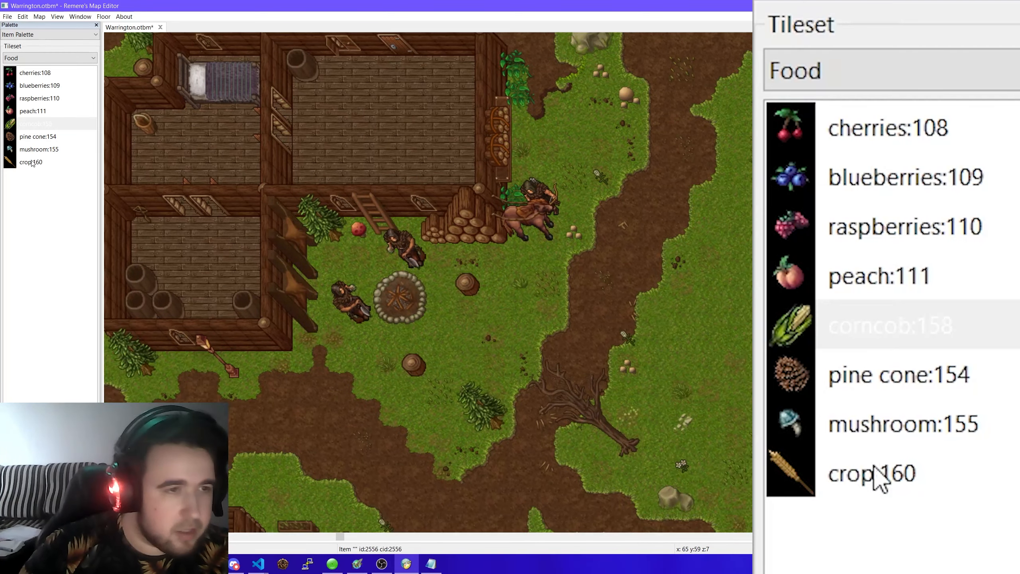
{"action": "left_click", "coordinate": [37, 149]}
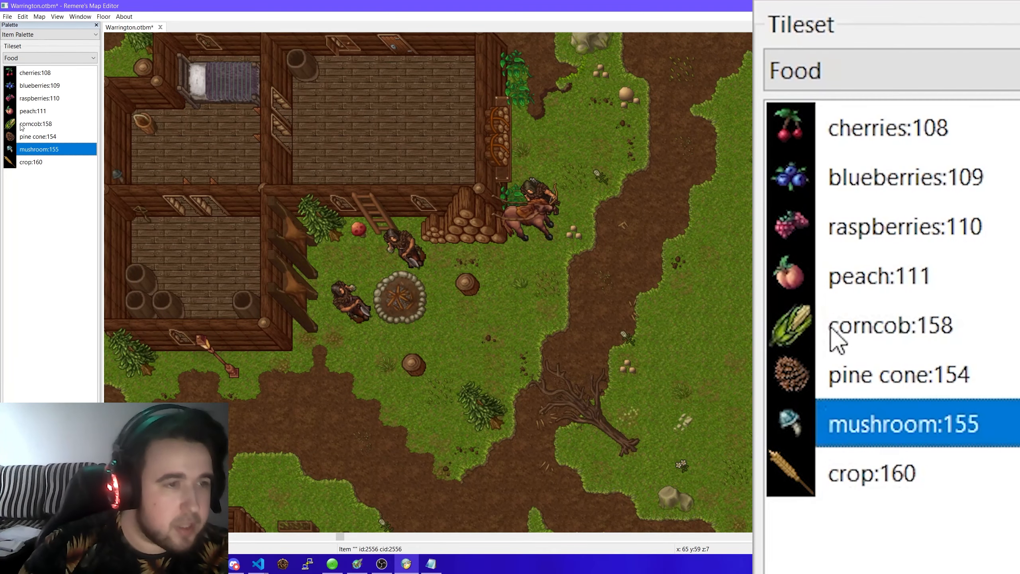
{"action": "left_click", "coordinate": [22, 98]}
{"action": "left_click", "coordinate": [36, 149]}
{"action": "left_click", "coordinate": [34, 124]}
{"action": "left_click", "coordinate": [31, 161]}
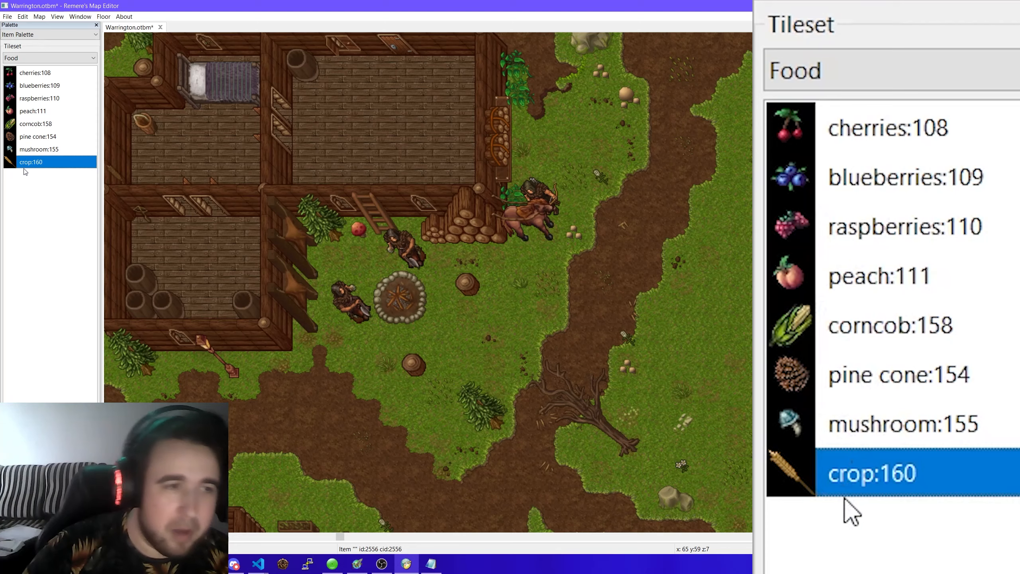
{"action": "left_click", "coordinate": [41, 139]}
{"action": "left_click", "coordinate": [60, 124]}
{"action": "left_click", "coordinate": [59, 111]}
{"action": "left_click", "coordinate": [57, 74]}
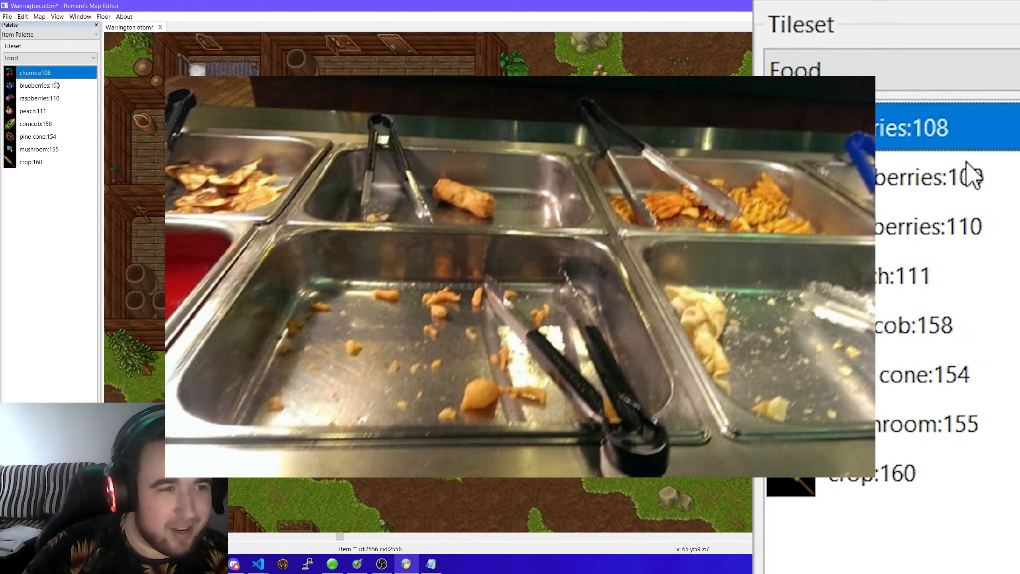
{"action": "left_click_drag", "start_coordinate": [441, 176], "coordinate": [434, 176]}
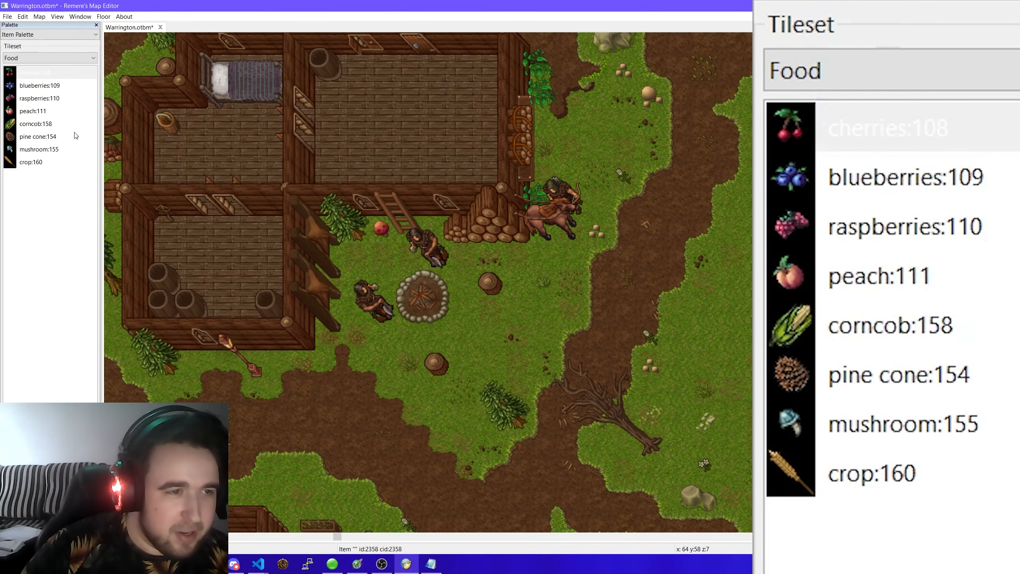
{"action": "left_click", "coordinate": [57, 112]}
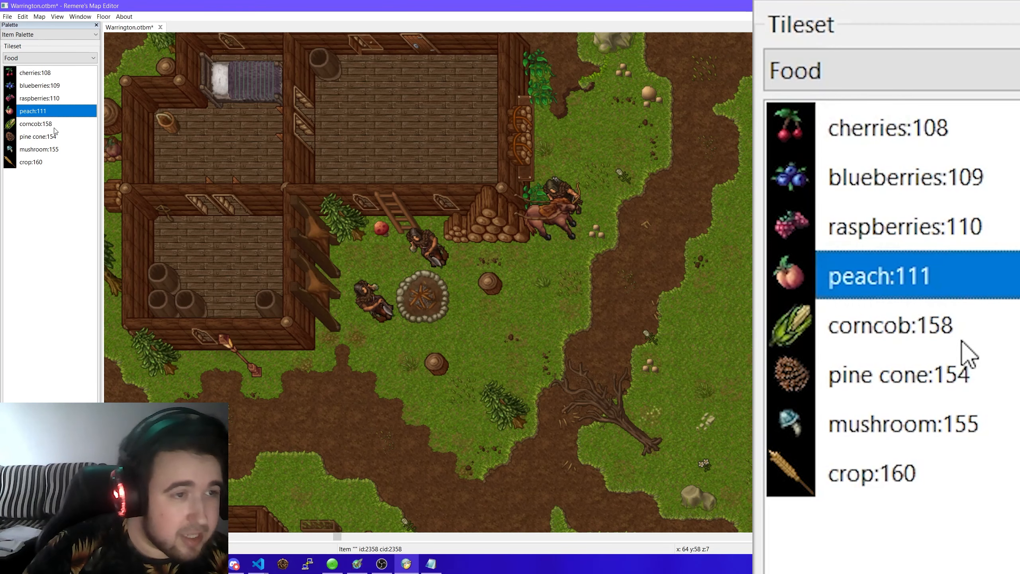
{"action": "left_click", "coordinate": [45, 162]}
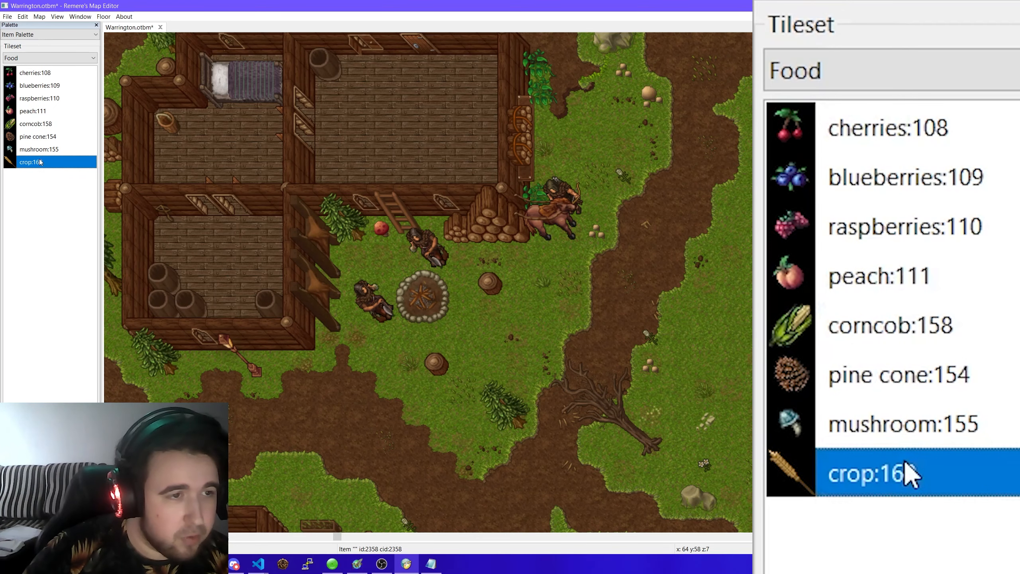
{"action": "left_click", "coordinate": [44, 149]}
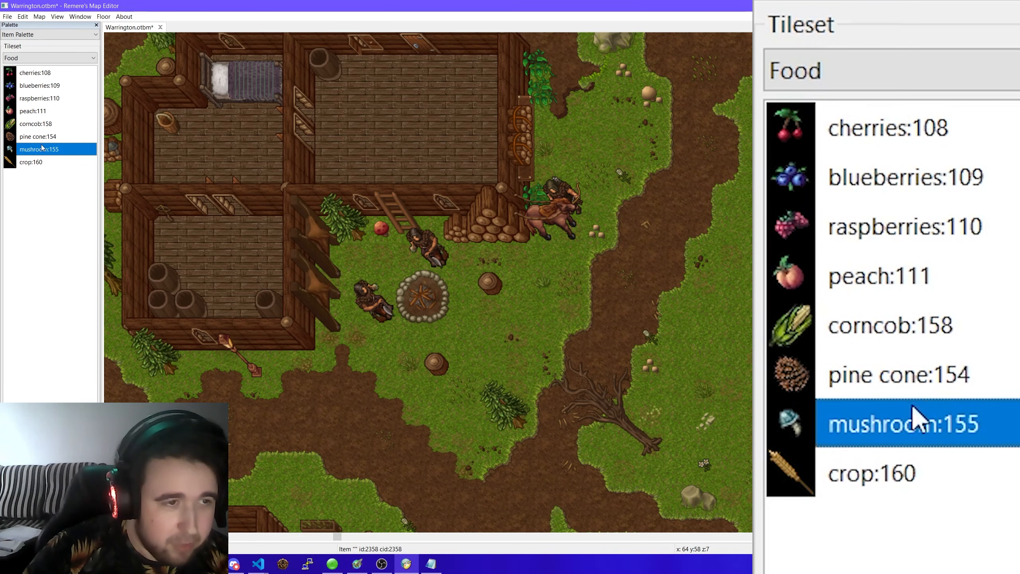
- Place a pine cone from the Food tileset on the grass between the two seated figures by the campfire
{"action": "left_click", "coordinate": [45, 137]}
{"action": "left_click", "coordinate": [383, 261]}
{"action": "scroll", "coordinate": [382, 260], "scroll_direction": "up", "scroll_amount": 3}
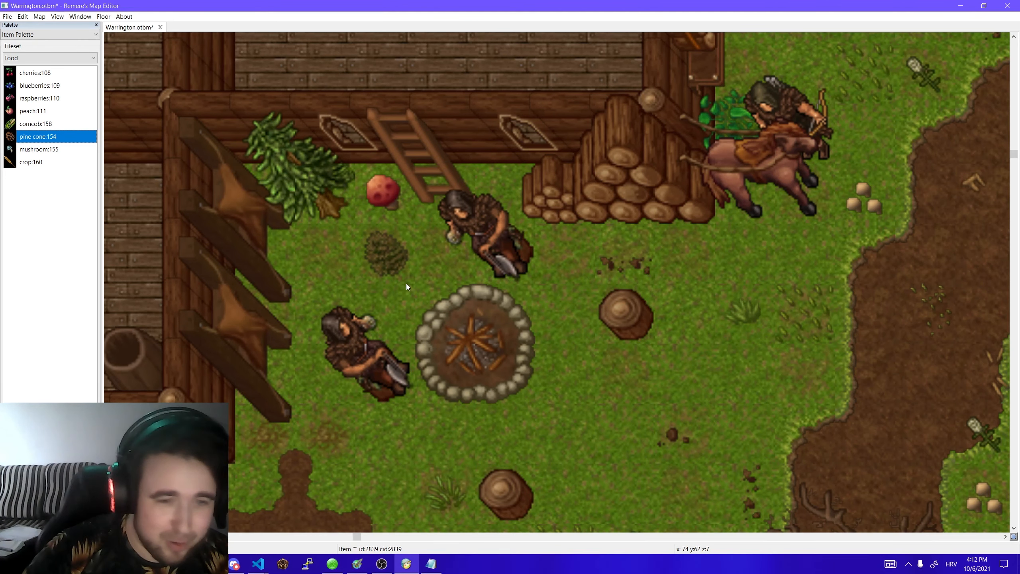
{"action": "left_click", "coordinate": [397, 281]}
{"action": "scroll", "coordinate": [397, 280], "scroll_direction": "down", "scroll_amount": 3}
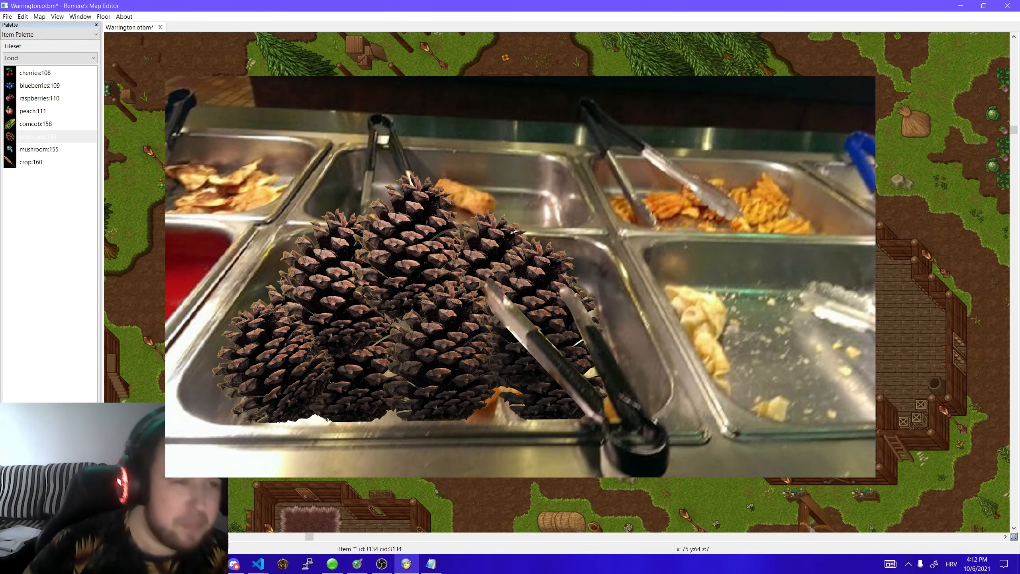
- Place a peach from the Food tileset on the grass beside the ladder leaning on the house
{"action": "scroll", "coordinate": [322, 207], "scroll_direction": "up", "scroll_amount": 1}
{"action": "left_click", "coordinate": [51, 76]}
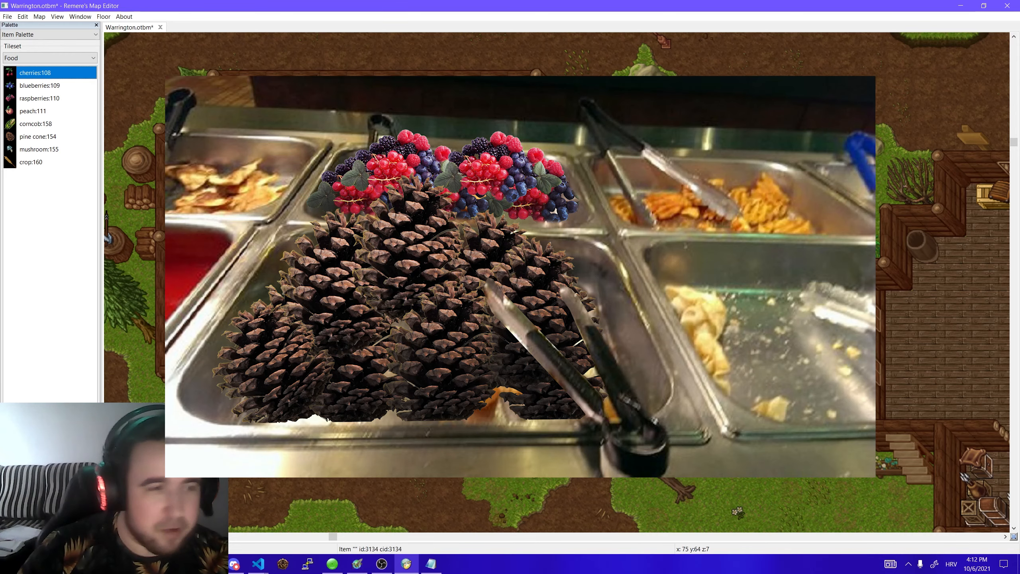
{"action": "left_click", "coordinate": [48, 98]}
{"action": "left_click", "coordinate": [54, 113]}
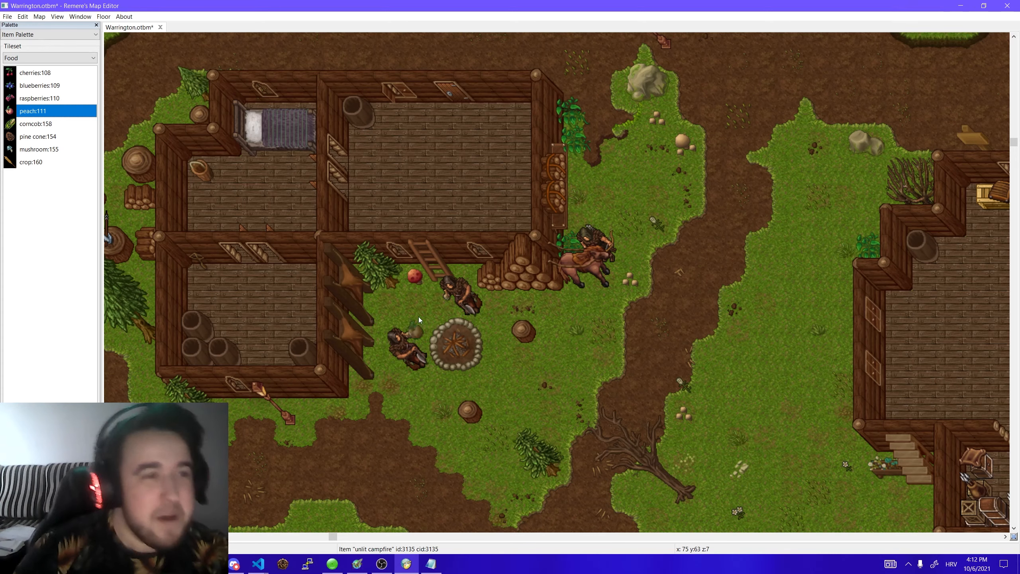
- Try a corncob from the Food tileset on the grass between the two seated figures by the campfire, and remove it
{"action": "left_click", "coordinate": [31, 125]}
{"action": "left_click", "coordinate": [416, 306]}
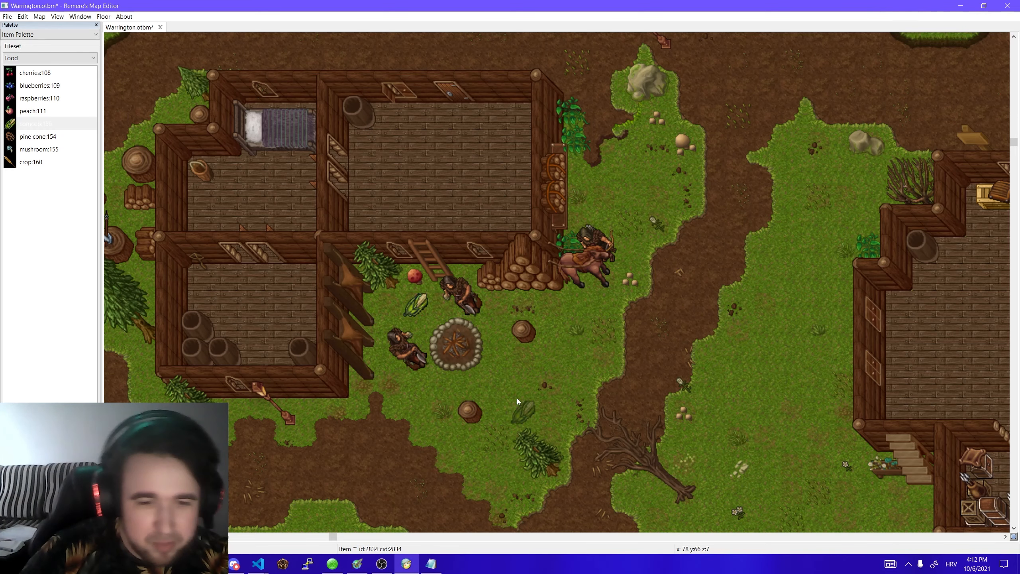
{"action": "right_click", "coordinate": [515, 423]}
{"action": "left_click", "coordinate": [416, 327]}
{"action": "left_click", "coordinate": [416, 311]}
{"action": "left_click", "coordinate": [423, 329]}
{"action": "scroll", "coordinate": [423, 329], "scroll_direction": "up", "scroll_amount": 1}
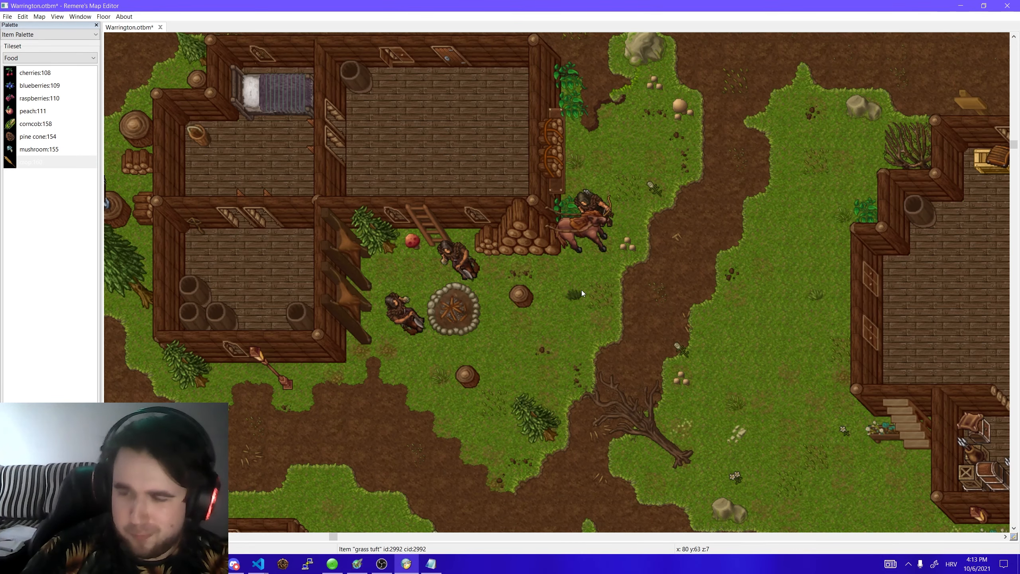
{"action": "left_click", "coordinate": [547, 327]}
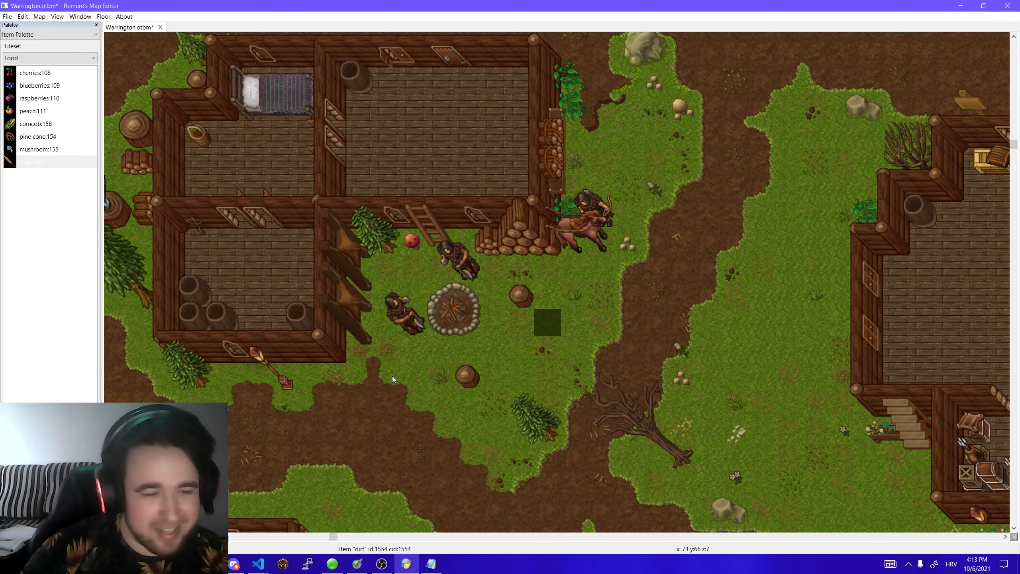
{"action": "left_click_drag", "start_coordinate": [392, 377], "coordinate": [388, 376]}
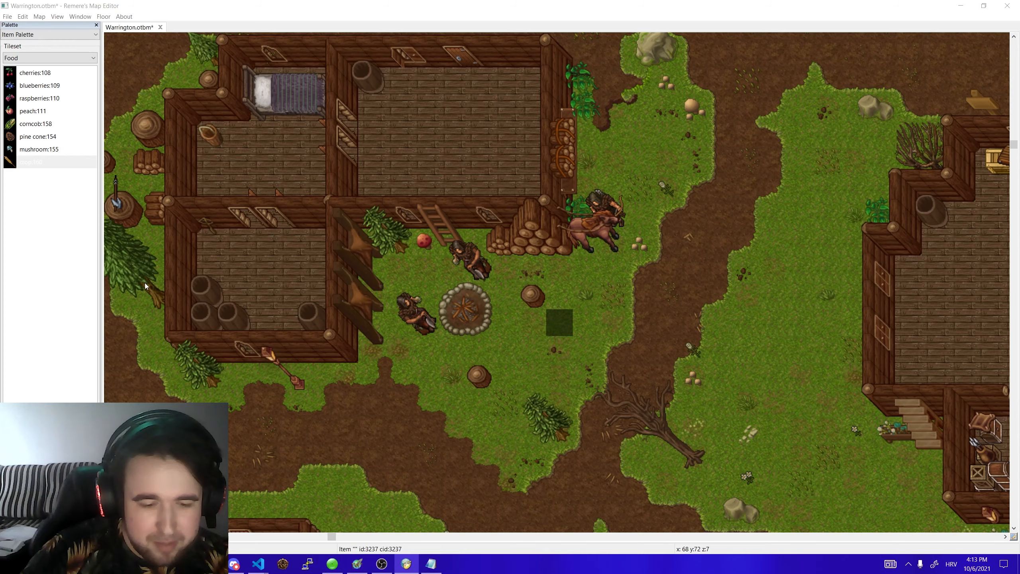
- Switch to Photoshop, close corn.png, and inspect the corncob sprite in Untitled-1
{"action": "key", "text": "alt+Tab"}
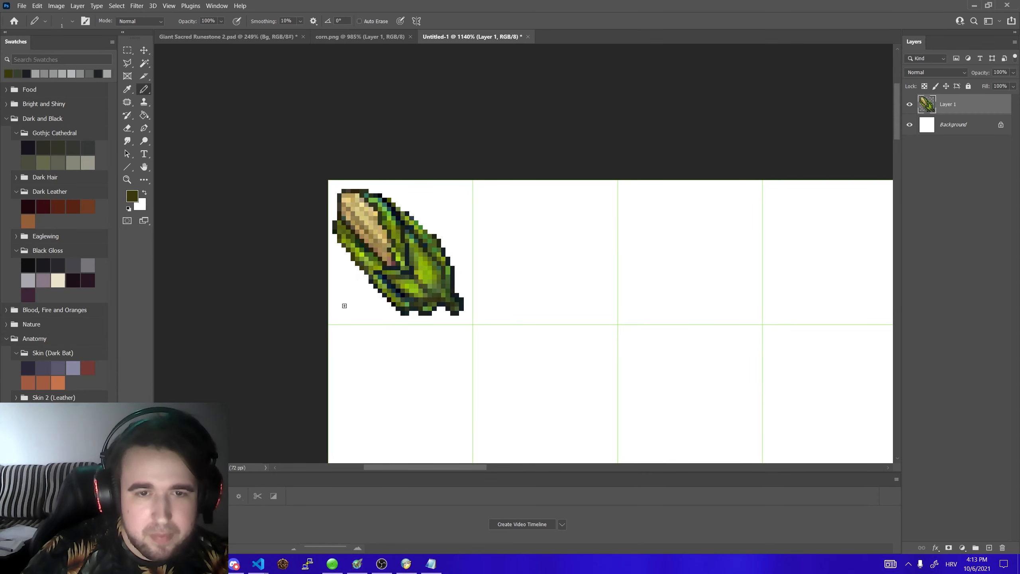
{"action": "scroll", "coordinate": [362, 210], "scroll_direction": "up", "scroll_amount": 6}
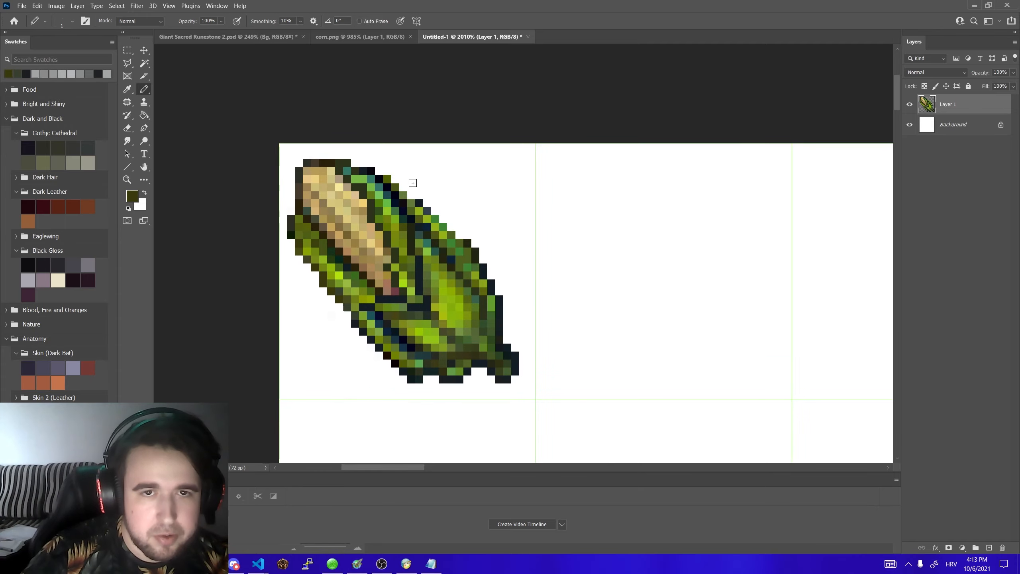
{"action": "left_click", "coordinate": [410, 37]}
{"action": "scroll", "coordinate": [426, 205], "scroll_direction": "down", "scroll_amount": 1}
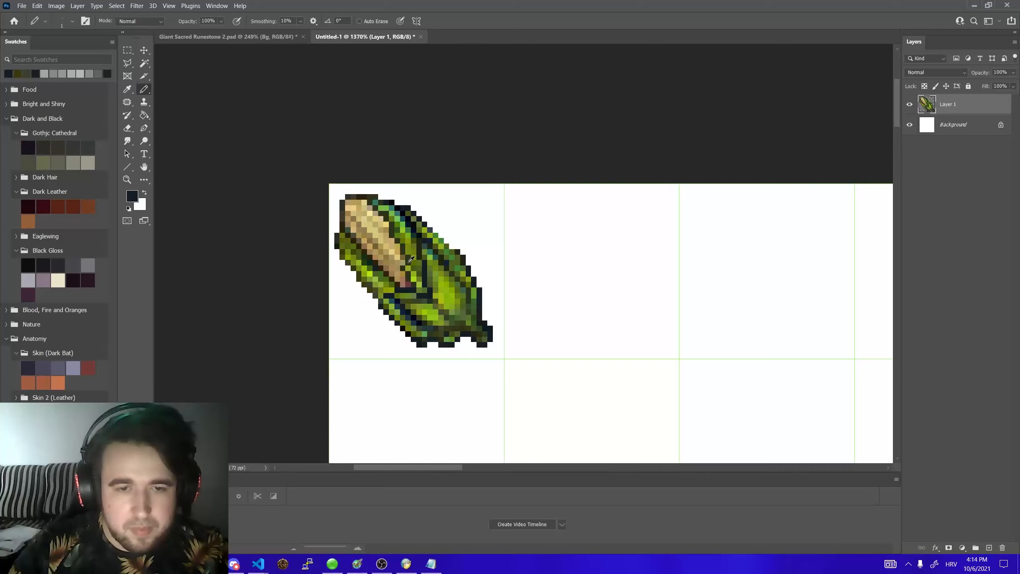
{"action": "scroll", "coordinate": [465, 296], "scroll_direction": "up", "scroll_amount": 2}
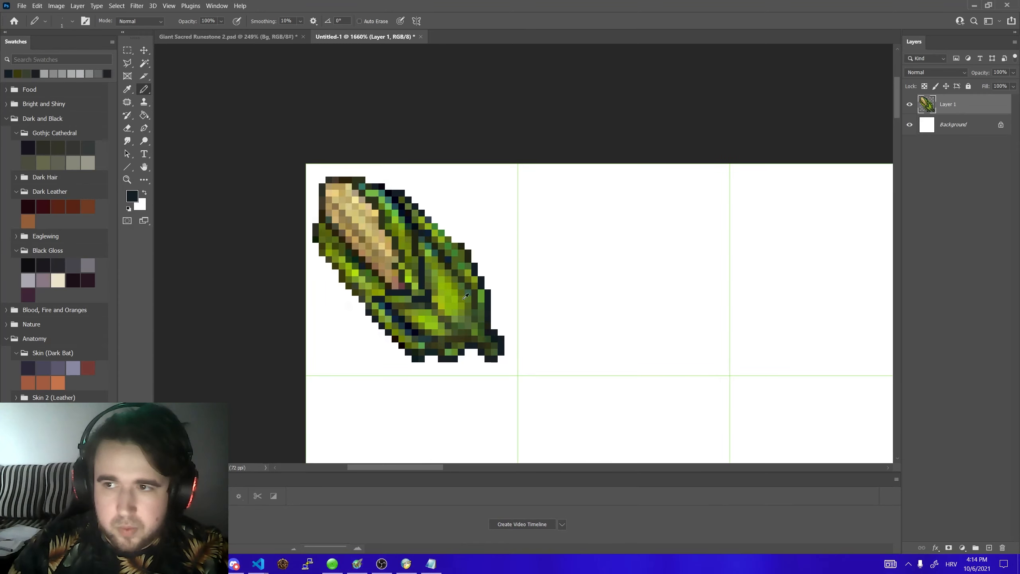
- Add a new layer above the corncob layer and clip it to Layer 1
{"action": "key", "text": "ctrl+shift+n"}
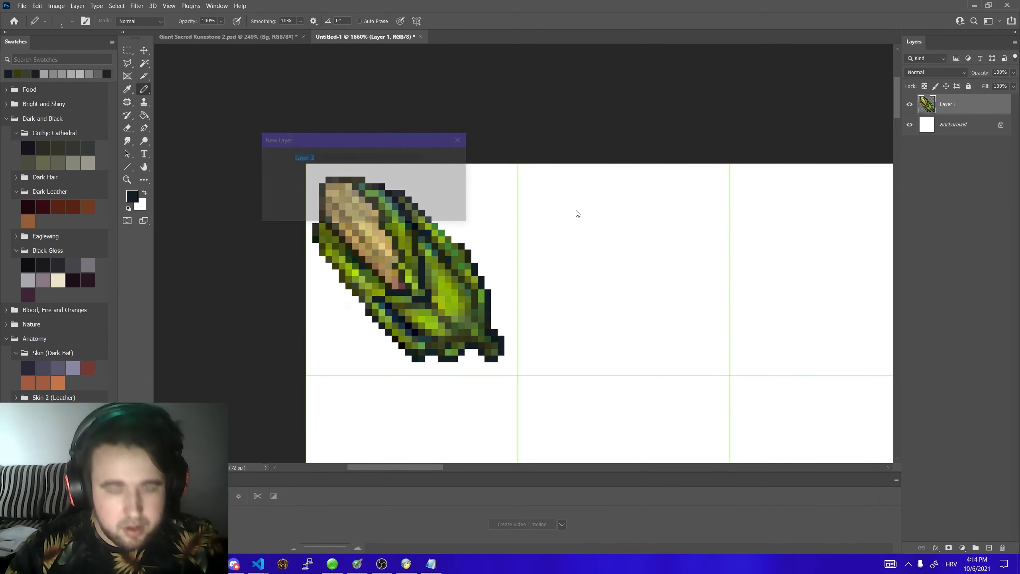
{"action": "key", "text": "Return"}
{"action": "right_click", "coordinate": [923, 101]}
{"action": "left_click", "coordinate": [923, 280]}
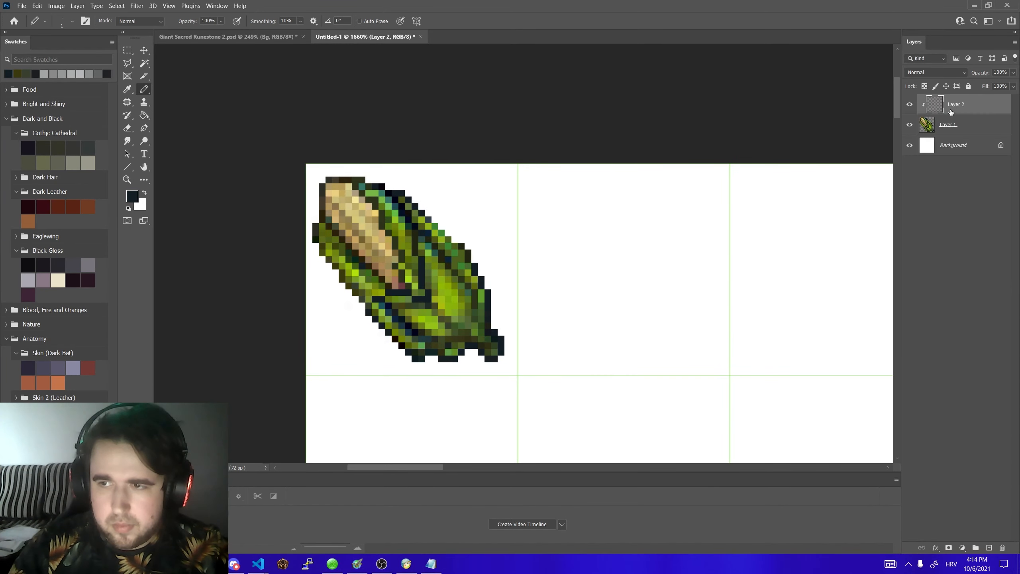
{"action": "right_click", "coordinate": [966, 102]}
{"action": "left_click", "coordinate": [972, 100]}
- Switch from the Pencil to the Brush Tool and sample the dark outline colours of the corncob's husk
{"action": "right_click", "coordinate": [145, 90]}
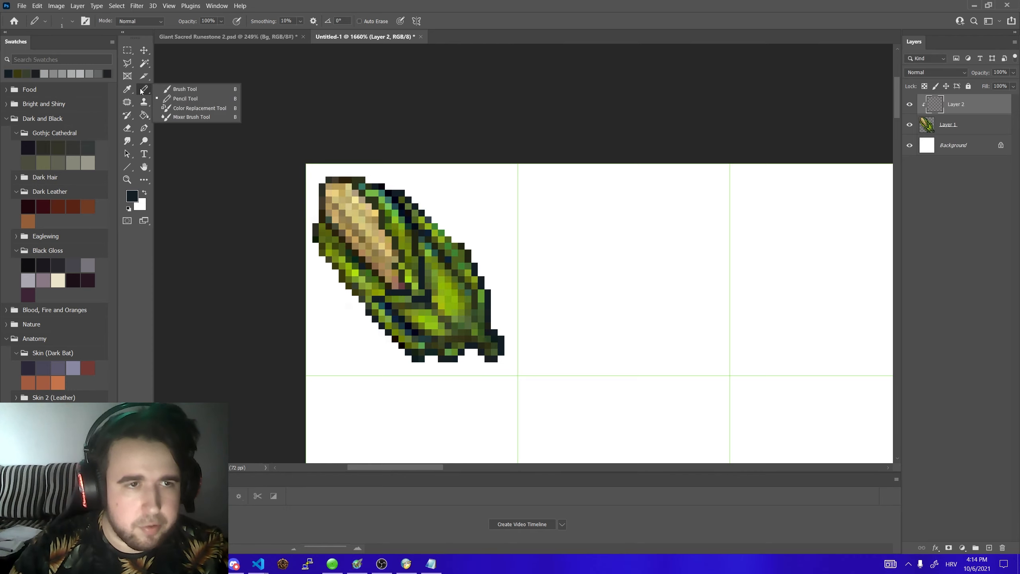
{"action": "left_click", "coordinate": [163, 95]}
{"action": "right_click", "coordinate": [145, 90]}
{"action": "left_click", "coordinate": [172, 88]}
{"action": "scroll", "coordinate": [325, 188], "scroll_direction": "up", "scroll_amount": 1}
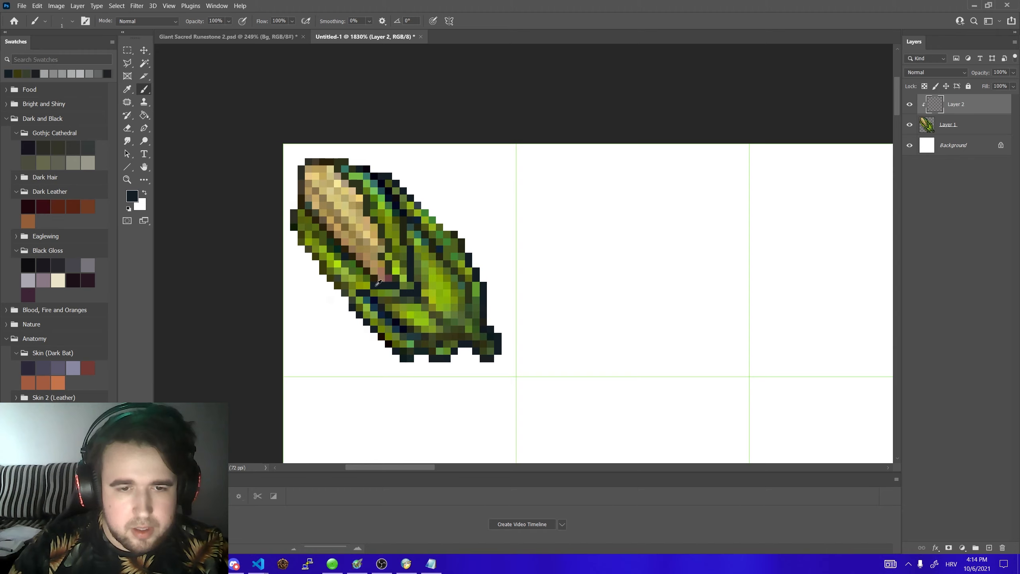
{"action": "left_click", "coordinate": [396, 284], "text": "alt"}
{"action": "left_click", "coordinate": [391, 193], "text": "alt"}
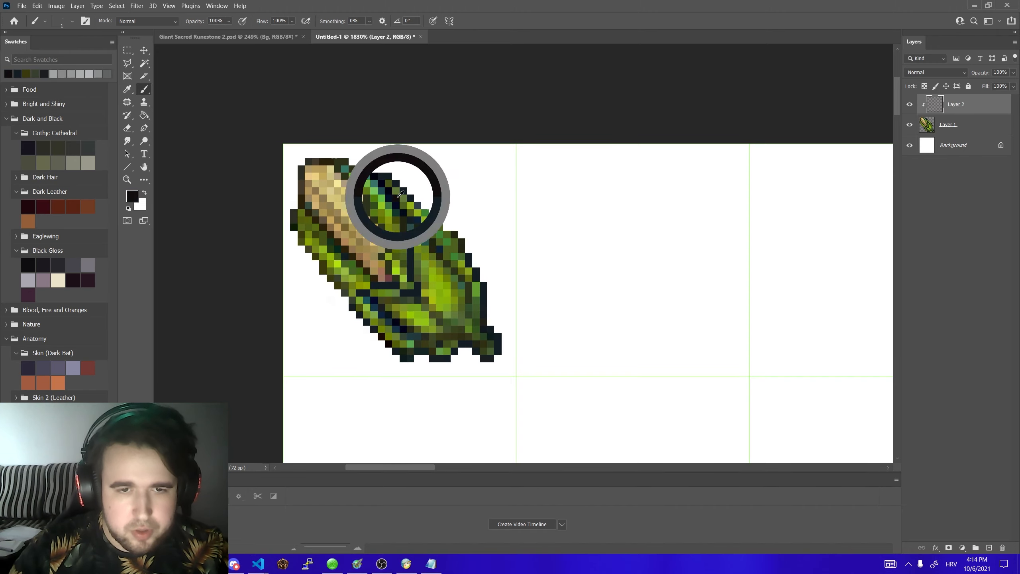
{"action": "left_click", "coordinate": [392, 192], "text": "alt"}
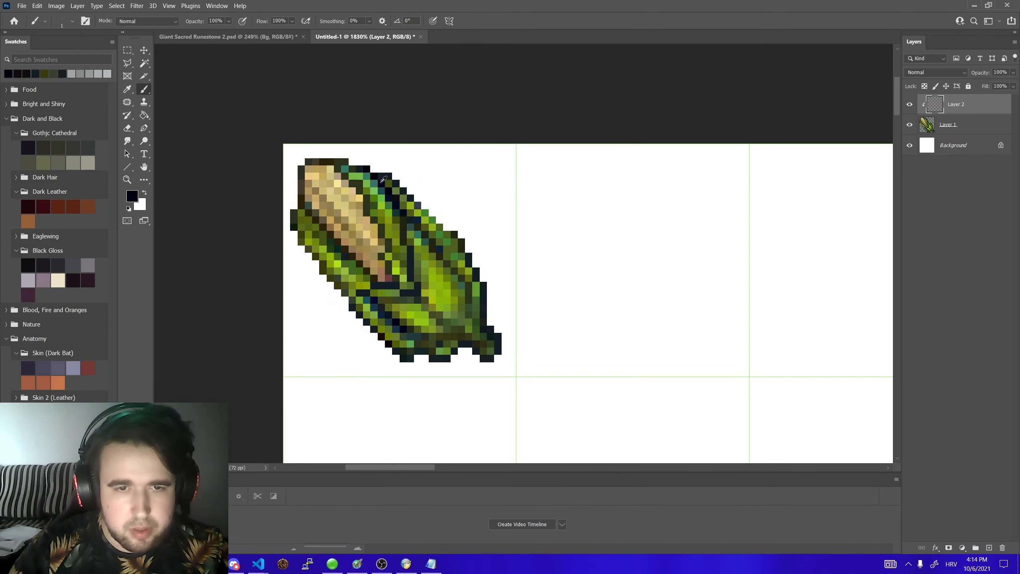
{"action": "left_click", "coordinate": [388, 176], "text": "alt"}
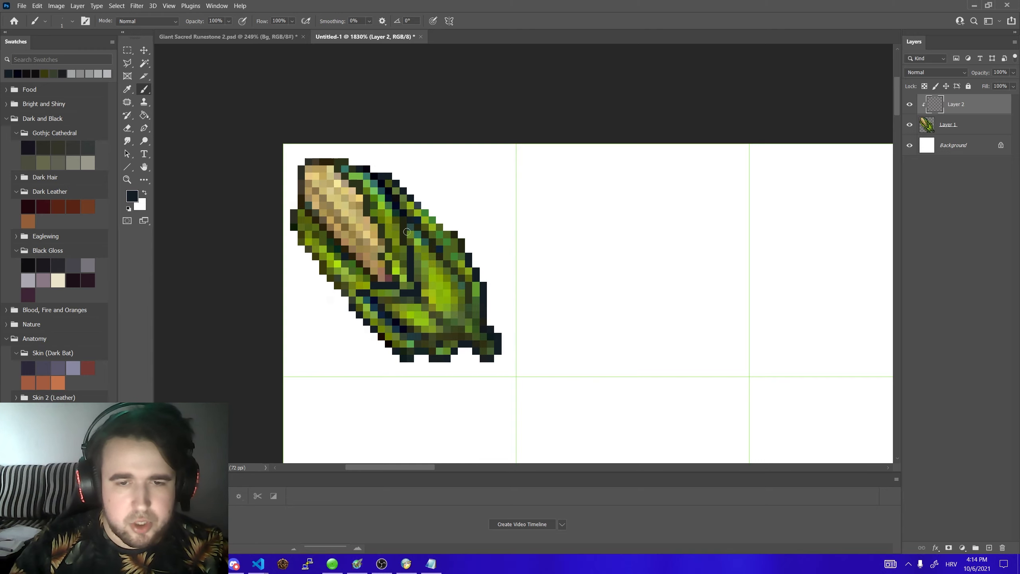
{"action": "scroll", "coordinate": [407, 232], "scroll_direction": "down", "scroll_amount": 4}
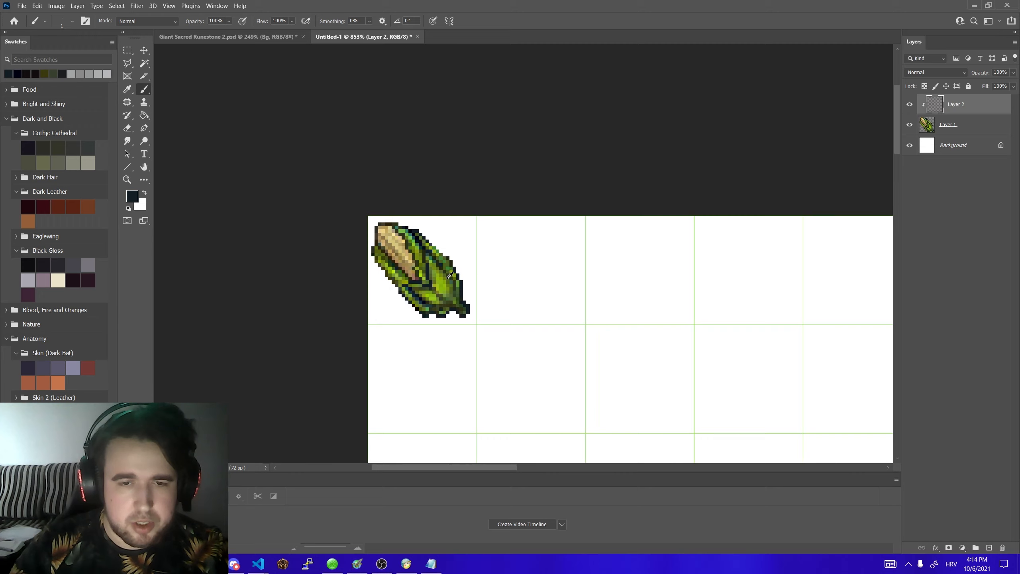
{"action": "scroll", "coordinate": [450, 276], "scroll_direction": "down", "scroll_amount": 2}
{"action": "scroll", "coordinate": [448, 279], "scroll_direction": "up", "scroll_amount": 5}
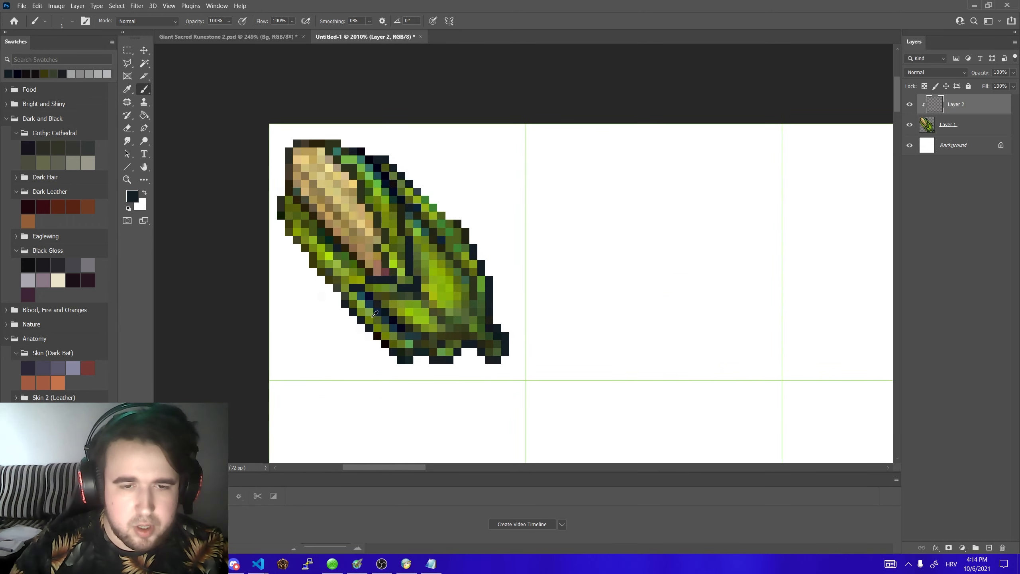
- Paint teal and green pixels over the dark lines of the corncob's lower-left husk leaf, using colours sampled from the sprite
{"action": "left_click", "coordinate": [375, 314], "text": "alt"}
{"action": "right_click", "coordinate": [364, 293], "text": "alt"}
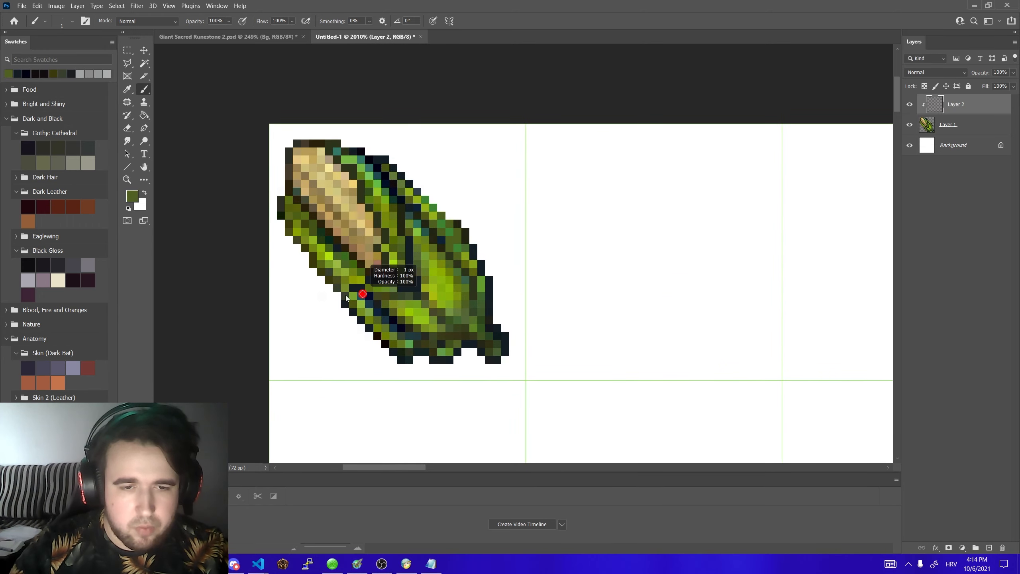
{"action": "left_click", "coordinate": [362, 296], "text": "alt"}
{"action": "left_click_drag", "start_coordinate": [368, 302], "coordinate": [399, 335]}
{"action": "left_click", "coordinate": [377, 312]}
{"action": "left_click", "coordinate": [370, 312], "text": "alt"}
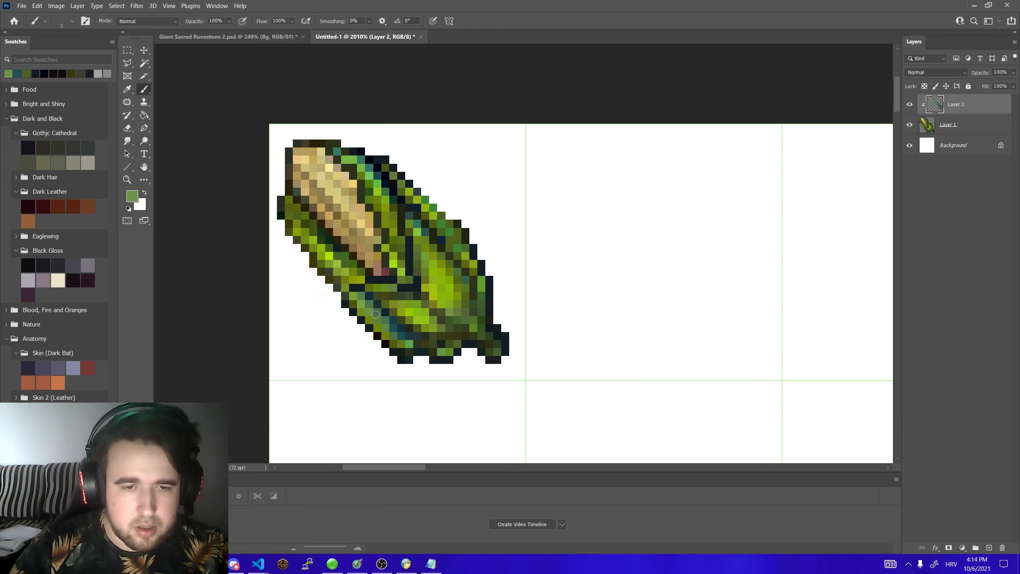
{"action": "left_click", "coordinate": [401, 257], "text": "alt"}
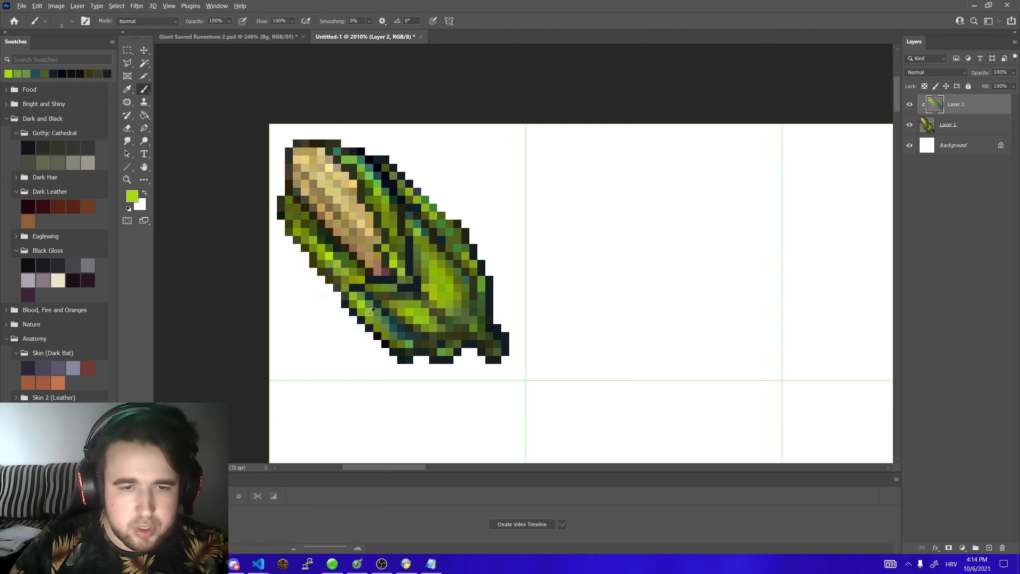
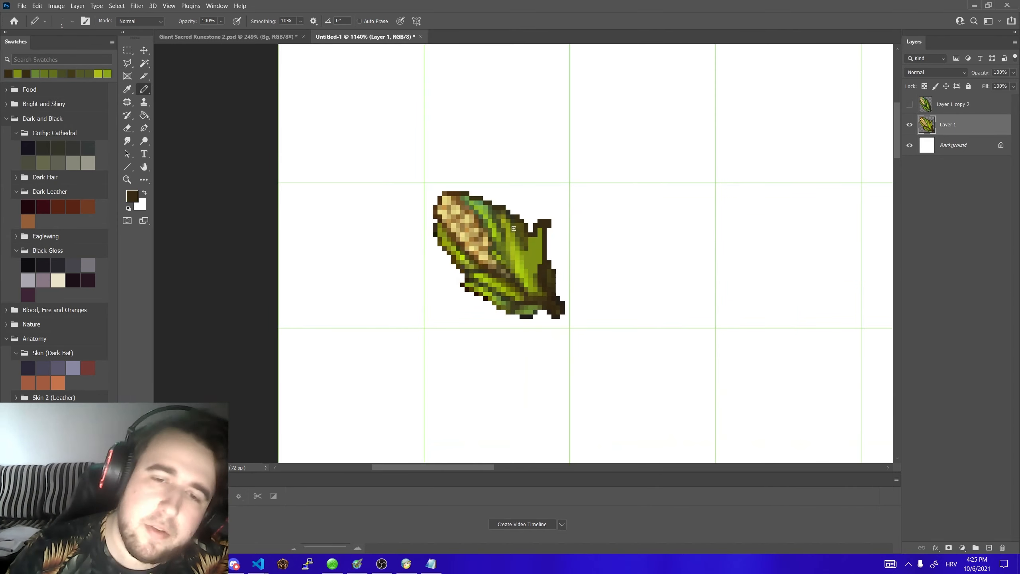
- Hide the guides and draw a dark brown outline along the upper-right edge of the corncob's husk
{"action": "scroll", "coordinate": [506, 285], "scroll_direction": "up", "scroll_amount": 5}
{"action": "key", "text": "ctrl+semicolon"}
{"action": "scroll", "coordinate": [494, 322], "scroll_direction": "down", "scroll_amount": 2}
{"action": "left_click_drag", "start_coordinate": [420, 174], "coordinate": [438, 188]}
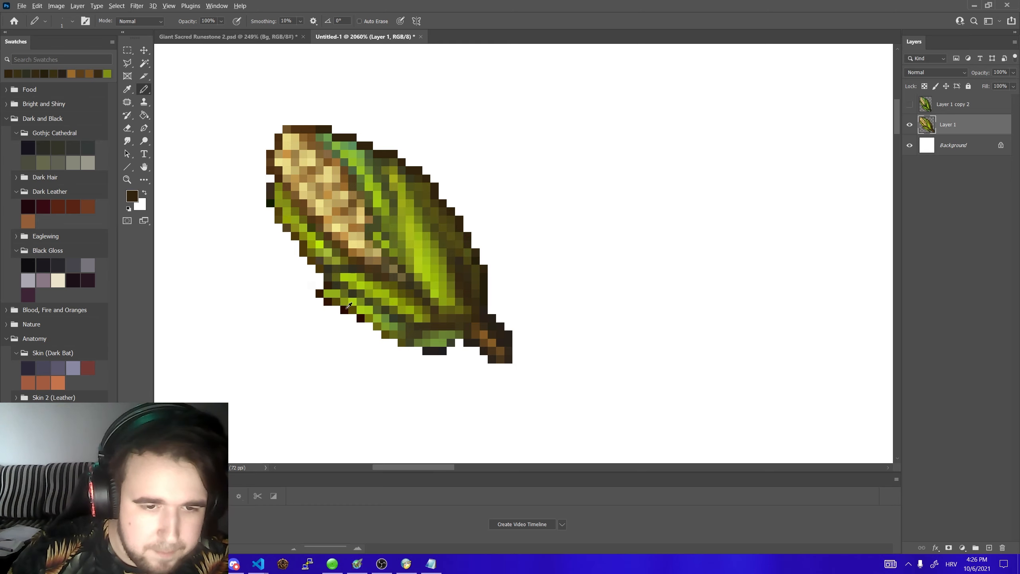
- Check the campfire scene in Remere's Map Editor, return to Photoshop, and extend the dark outline beneath the corncob's bottom leaf
{"action": "left_click", "coordinate": [406, 563]}
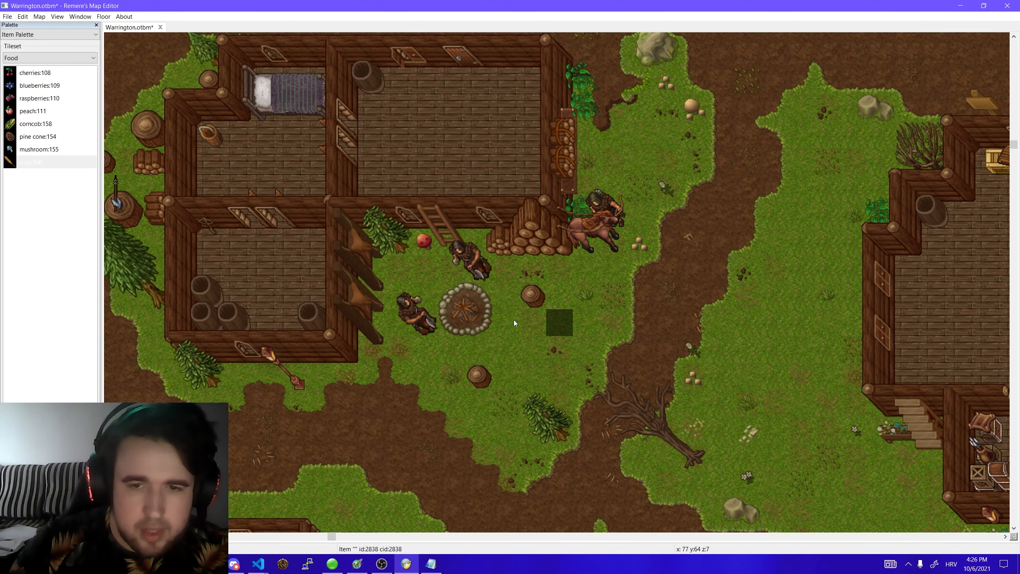
{"action": "key", "text": "alt+Tab"}
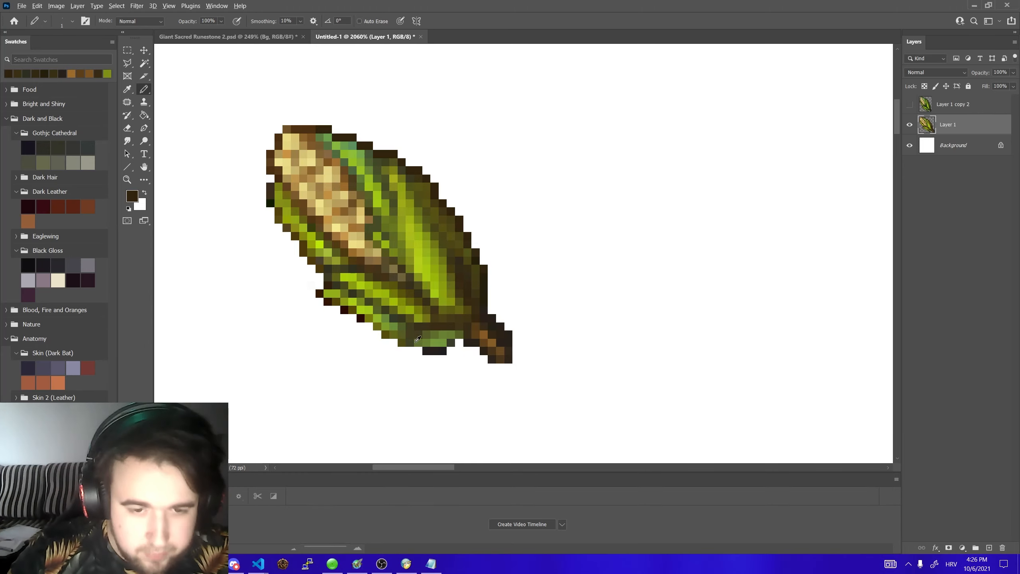
{"action": "left_click", "coordinate": [437, 342], "text": "alt"}
{"action": "left_click", "coordinate": [413, 342], "text": "alt"}
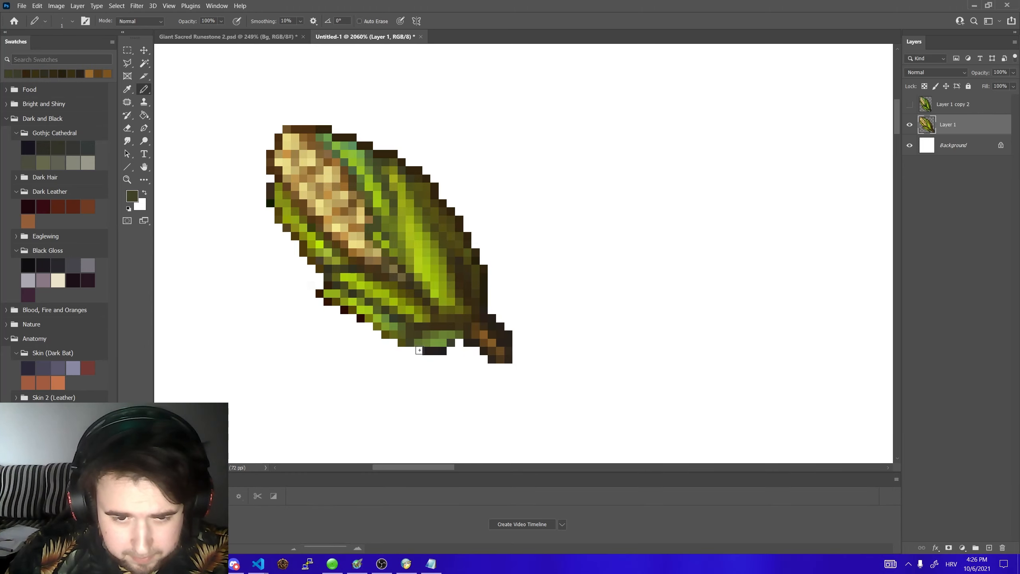
{"action": "left_click", "coordinate": [428, 351], "text": "alt"}
{"action": "left_click", "coordinate": [418, 351]}
{"action": "left_click", "coordinate": [424, 328], "text": "alt"}
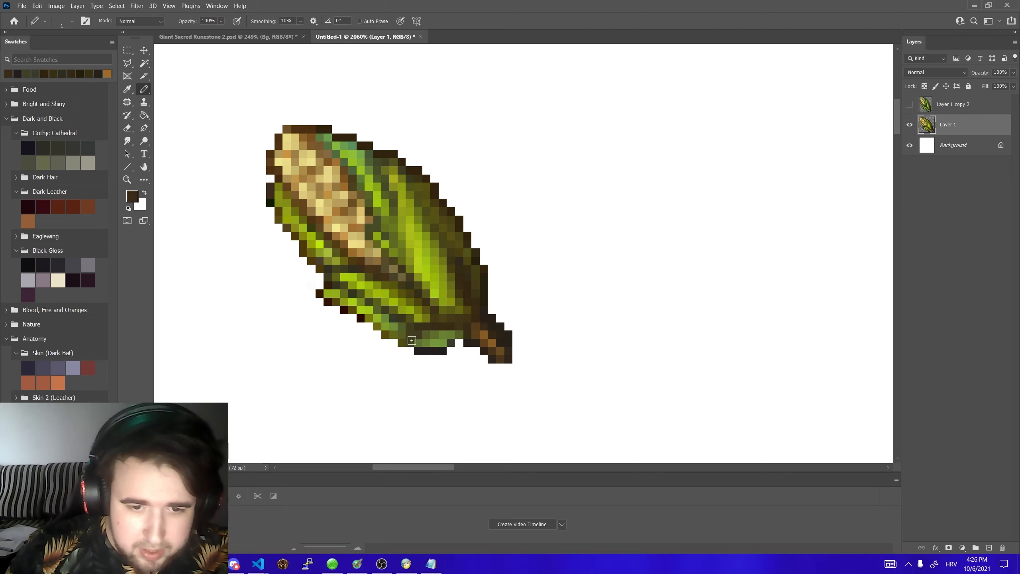
{"action": "left_click", "coordinate": [417, 334]}
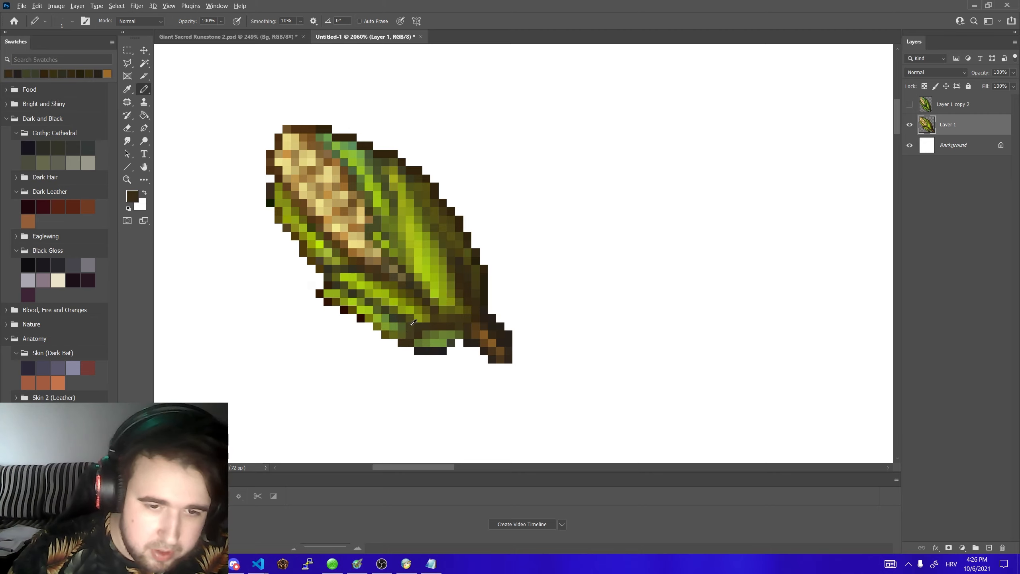
- Sample dark brown and olive shades from the husk and recolour the outline pixels beneath the corncob's lower-left leaf
{"action": "left_click", "coordinate": [412, 324], "text": "alt"}
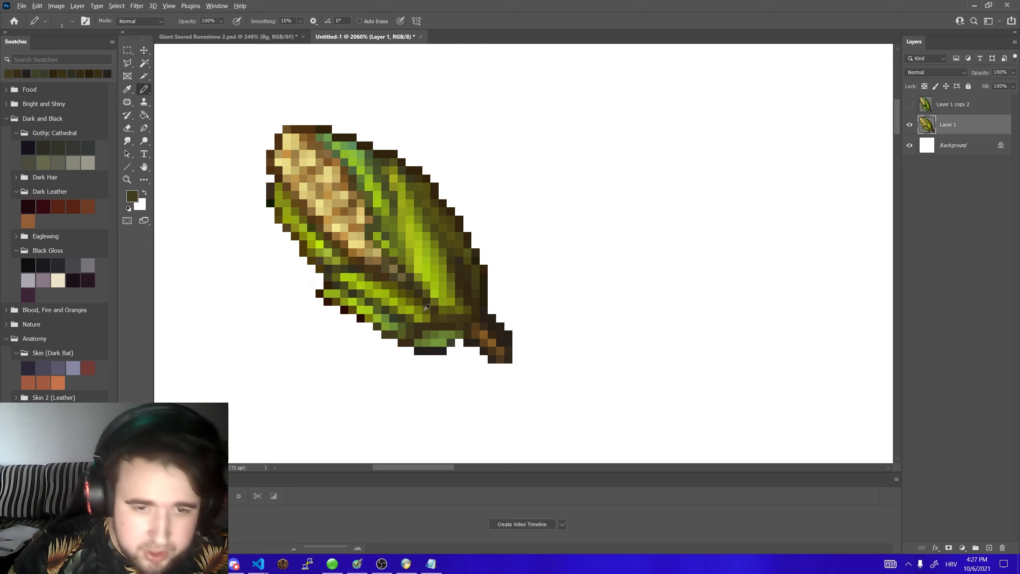
{"action": "left_click", "coordinate": [406, 321], "text": "alt"}
{"action": "left_click", "coordinate": [366, 321]}
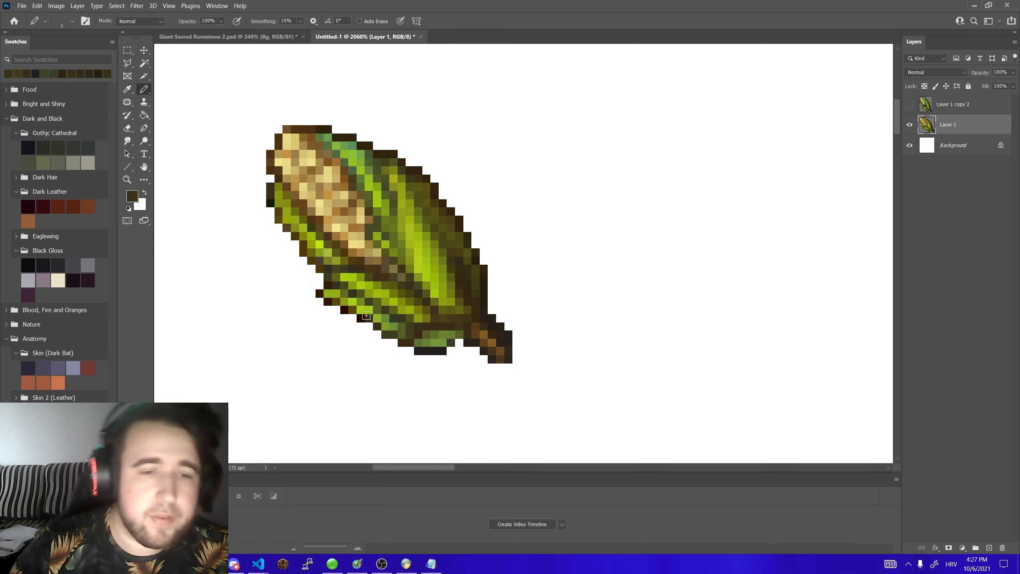
{"action": "left_click", "coordinate": [405, 291], "text": "alt"}
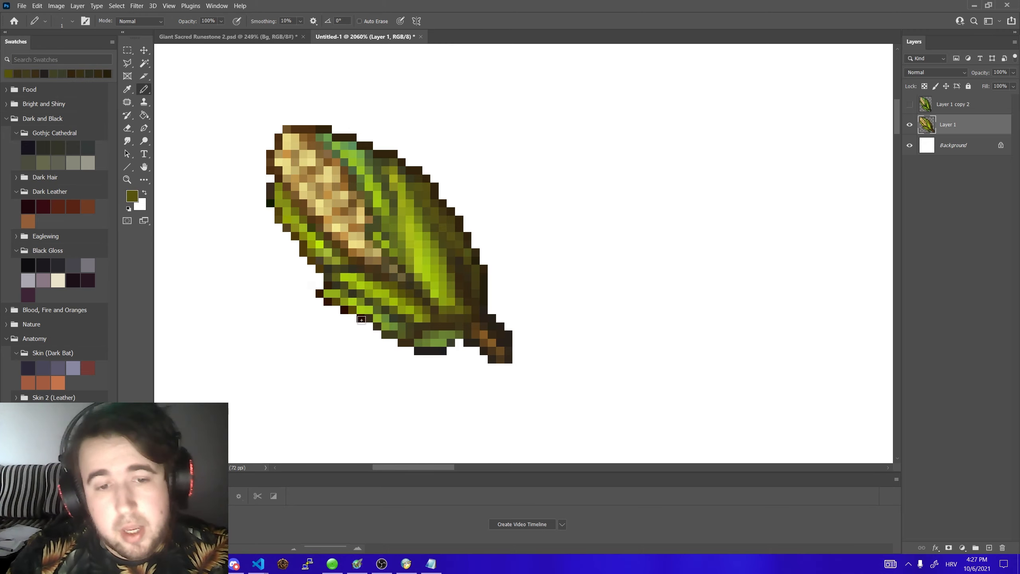
{"action": "left_click", "coordinate": [419, 304], "text": "alt"}
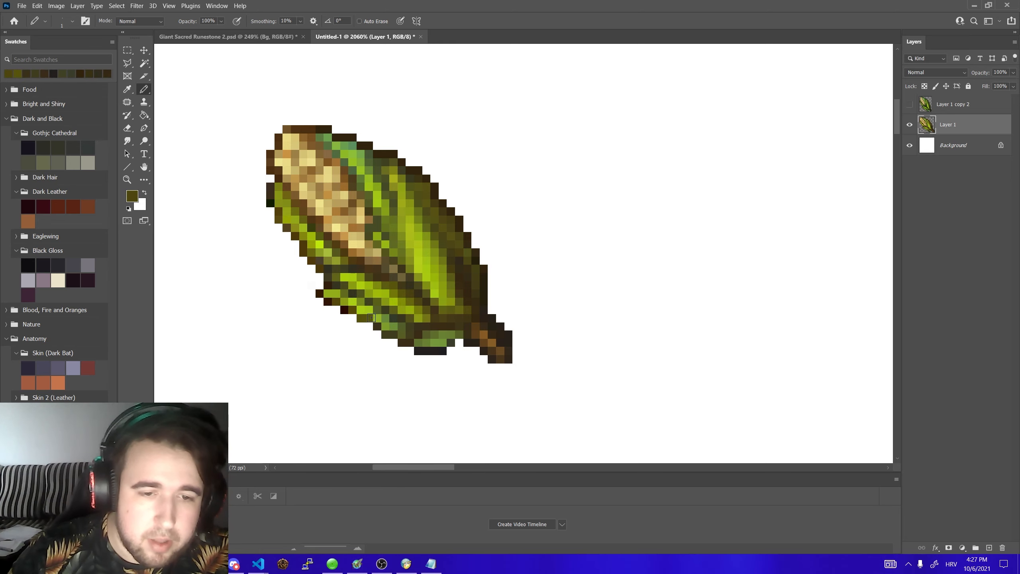
{"action": "left_click", "coordinate": [368, 326]}
- Replace the darkest pixels along the lower-left husk leaf's edge and notch with a dark brown sampled near the husk's base
{"action": "left_click", "coordinate": [434, 309], "text": "alt"}
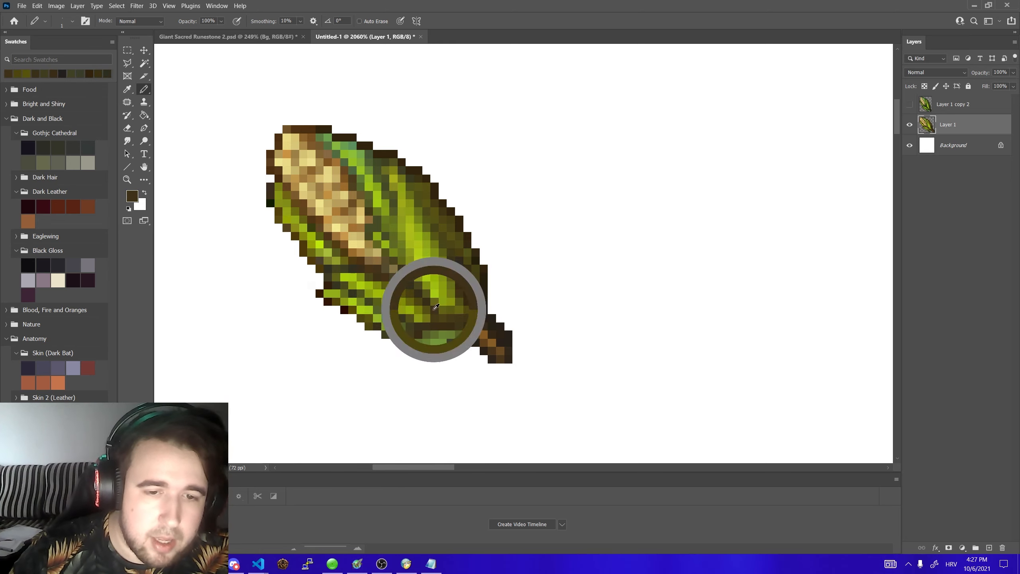
{"action": "left_click", "coordinate": [368, 319]}
{"action": "left_click", "coordinate": [360, 320]}
{"action": "left_click_drag", "start_coordinate": [352, 310], "coordinate": [344, 309]}
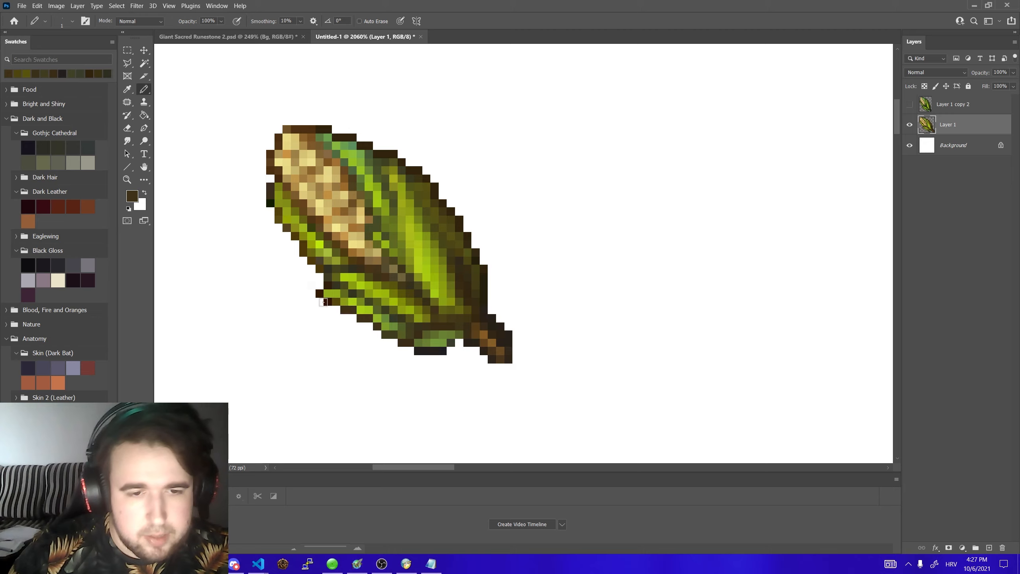
{"action": "left_click", "coordinate": [335, 301]}
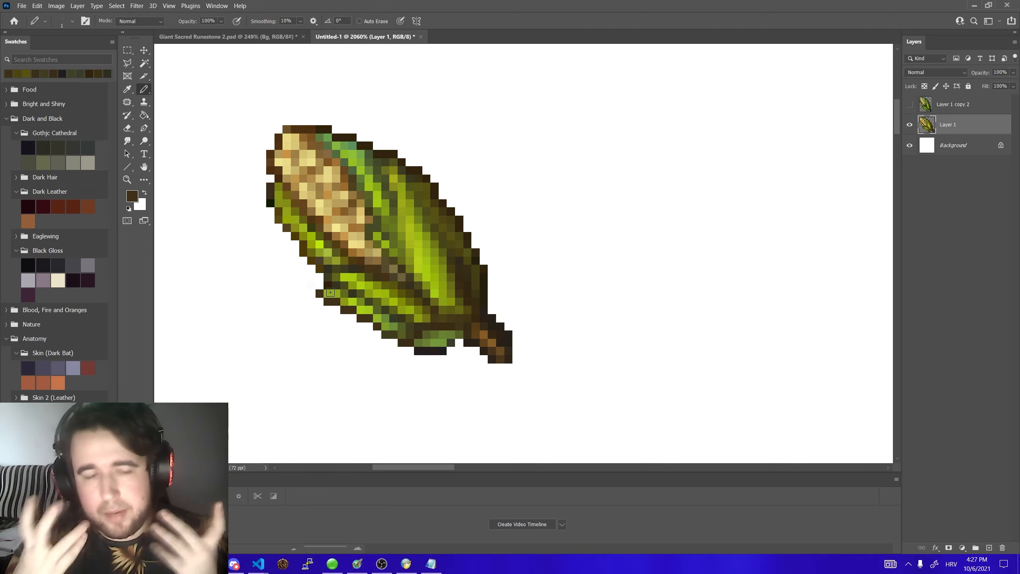
{"action": "left_click", "coordinate": [331, 284]}
{"action": "left_click", "coordinate": [330, 278]}
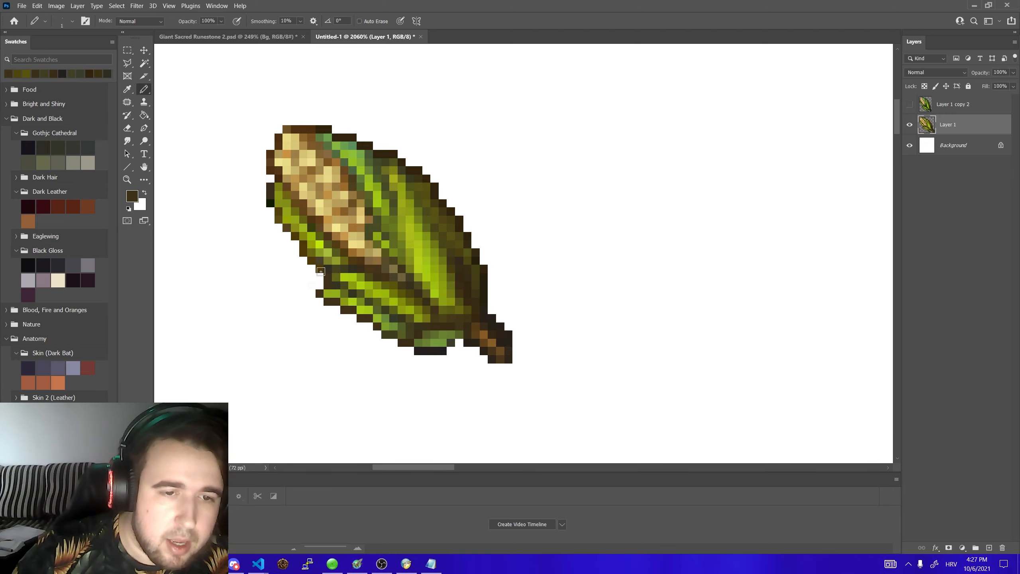
{"action": "left_click", "coordinate": [321, 272]}
- Recolour the outline pixels at the husk's left edge and the cob's tip with olive brown and brown sampled from the neighbouring outline
{"action": "left_click", "coordinate": [380, 152], "text": "alt"}
{"action": "left_click", "coordinate": [317, 263], "text": "alt"}
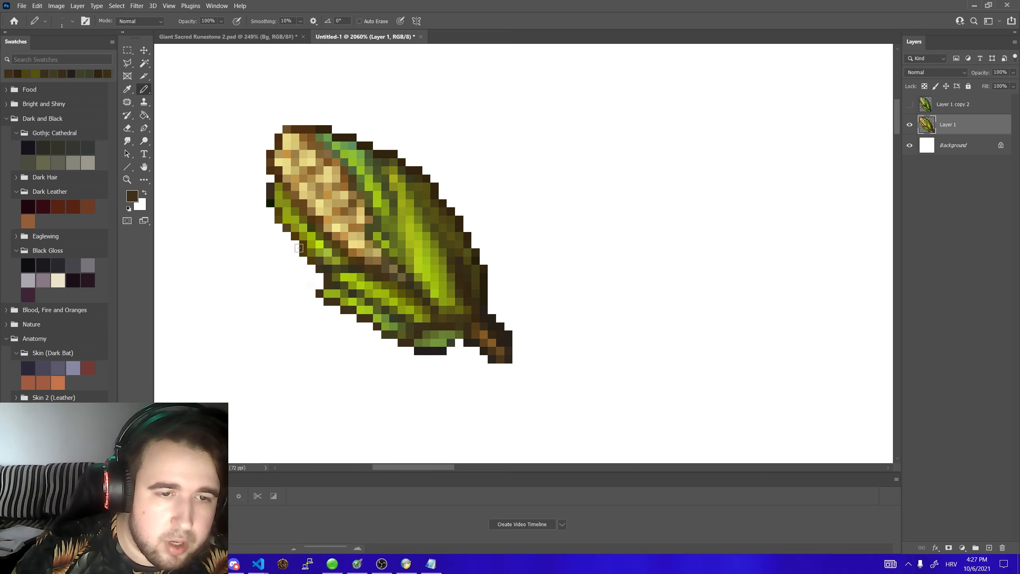
{"action": "left_click", "coordinate": [279, 211], "text": "alt"}
{"action": "left_click_drag", "start_coordinate": [270, 203], "coordinate": [270, 188]}
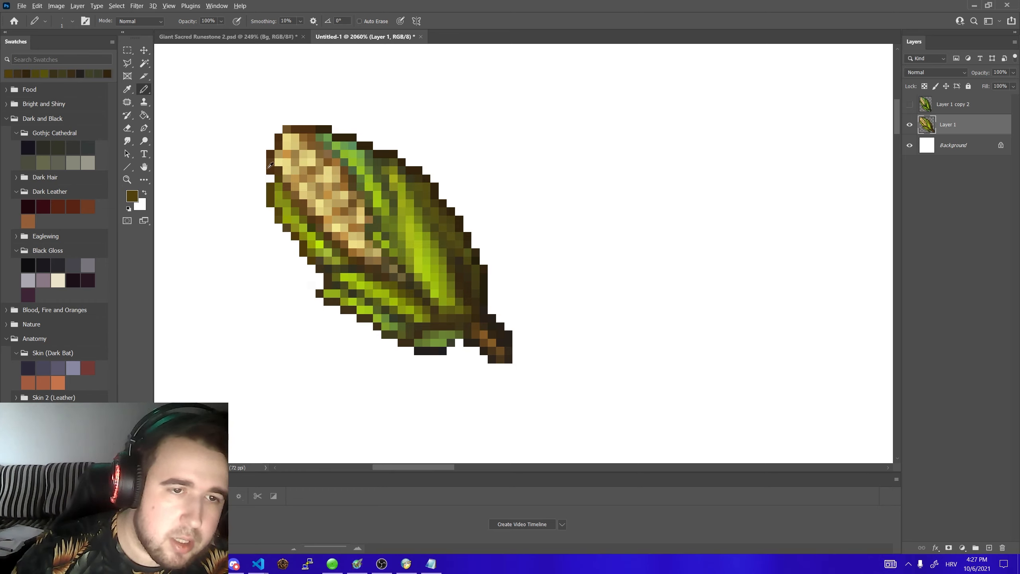
{"action": "left_click", "coordinate": [270, 165], "text": "alt"}
{"action": "left_click", "coordinate": [287, 130]}
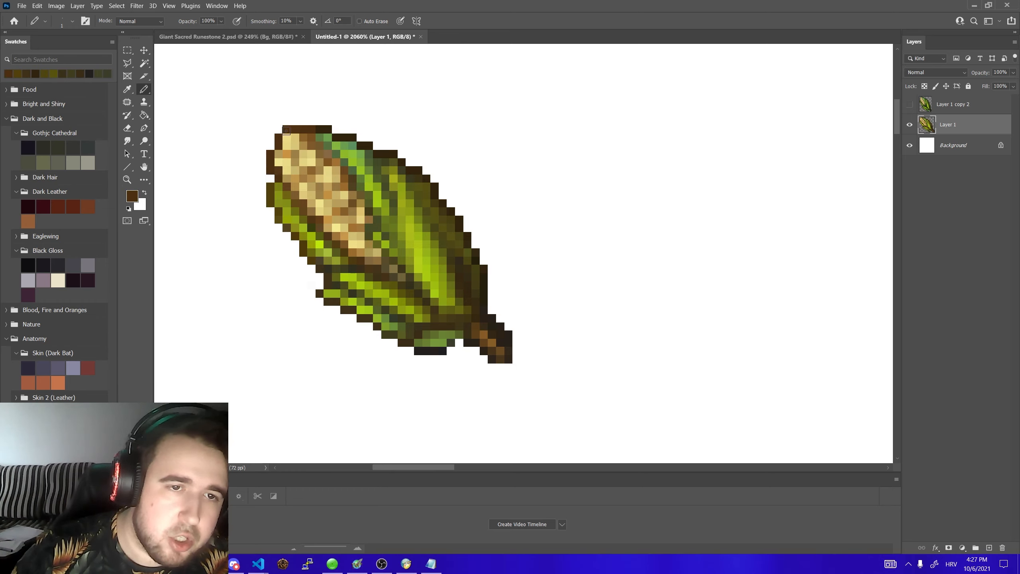
- Set the Pencil's opacity to 35% and lighten the outline around the cob's tip with a lighter brown sampled from the cob
{"action": "key", "text": "e"}
{"action": "left_click", "coordinate": [143, 90]}
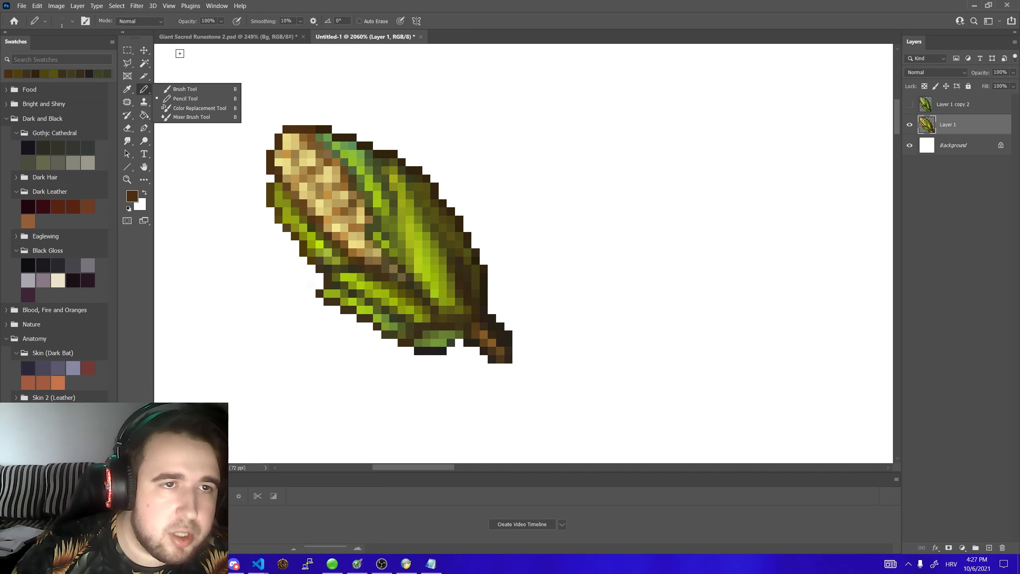
{"action": "left_click", "coordinate": [181, 99]}
{"action": "left_click", "coordinate": [220, 21]}
{"action": "left_click", "coordinate": [200, 33]}
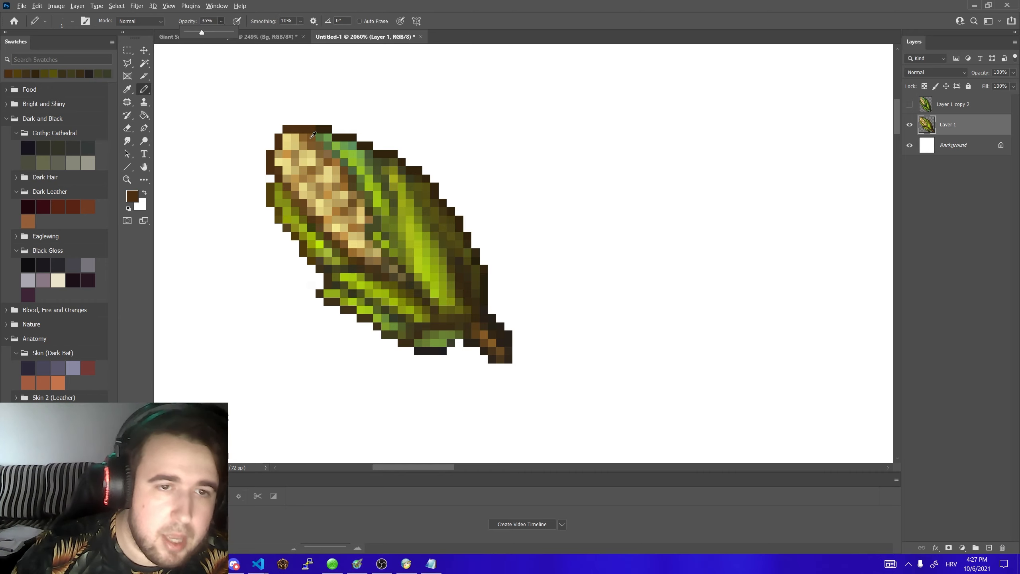
{"action": "left_click", "coordinate": [312, 135], "text": "alt"}
{"action": "mouse_move", "coordinate": [269, 155]}
{"action": "left_mouse_down"}
{"action": "mouse_move", "coordinate": [273, 171]}
{"action": "mouse_move", "coordinate": [296, 130]}
{"action": "left_mouse_up"}
{"action": "left_click", "coordinate": [270, 153]}
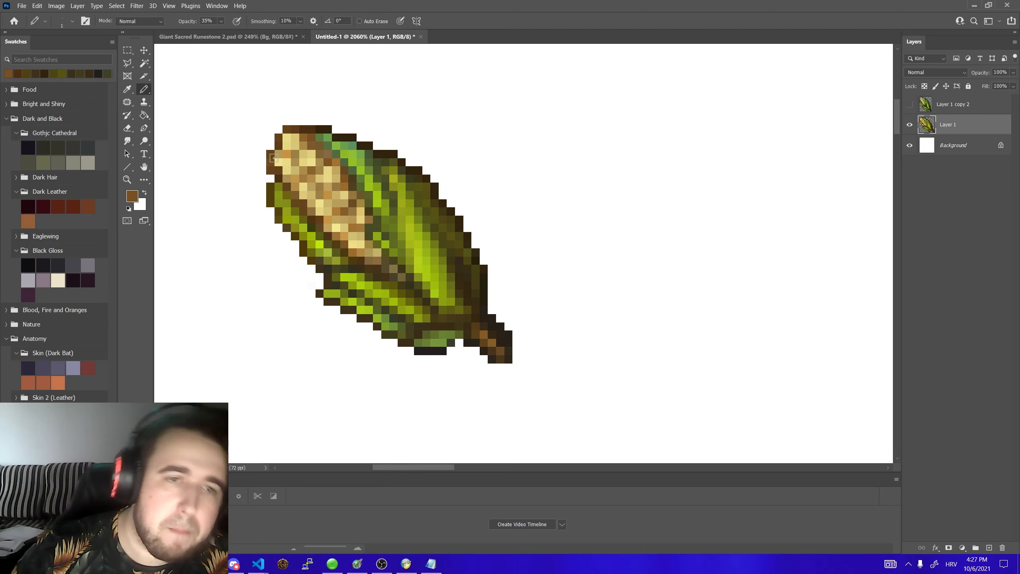
- Restore the Pencil's opacity to 100% and round off the upper-left corner of the cob's tip with browns sampled from the cob
{"action": "left_click", "coordinate": [221, 21]}
{"action": "left_click", "coordinate": [145, 95]}
{"action": "left_click", "coordinate": [278, 141], "text": "alt"}
{"action": "left_click", "coordinate": [270, 145]}
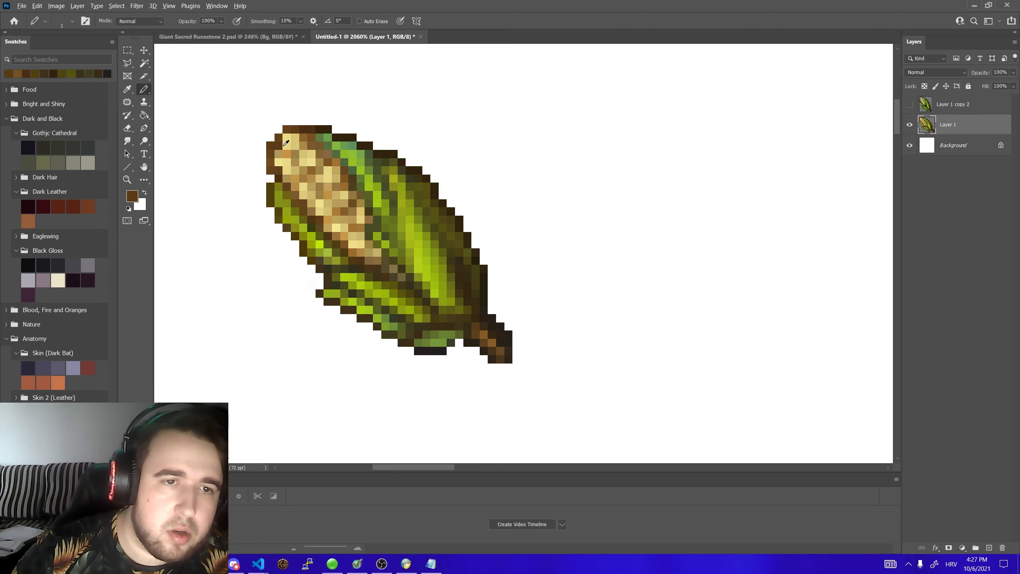
{"action": "left_click", "coordinate": [304, 139], "text": "alt"}
{"action": "left_click", "coordinate": [278, 146]}
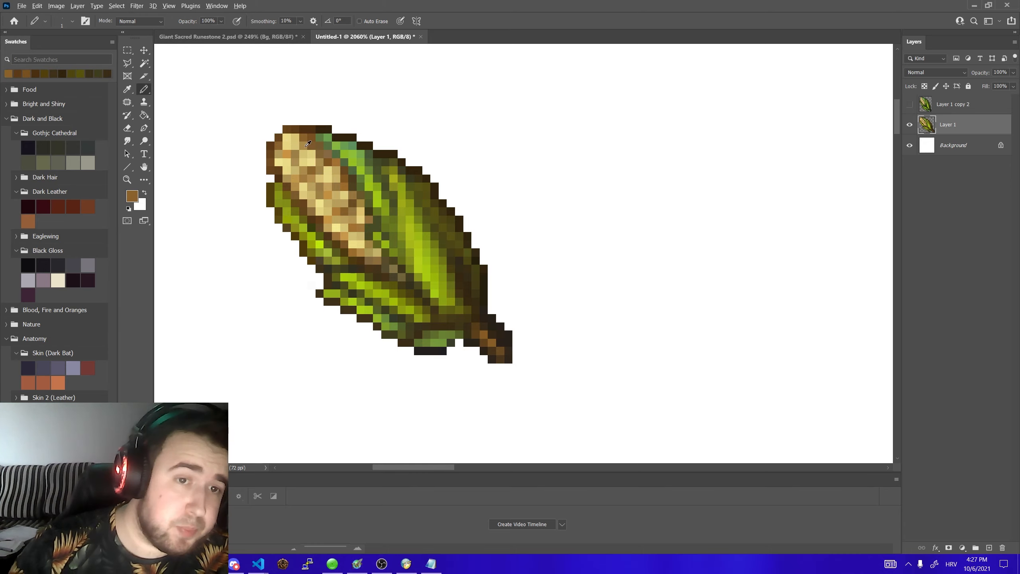
{"action": "left_click", "coordinate": [305, 146], "text": "alt"}
{"action": "left_click", "coordinate": [278, 146]}
{"action": "scroll", "coordinate": [359, 162], "scroll_direction": "down", "scroll_amount": 15}
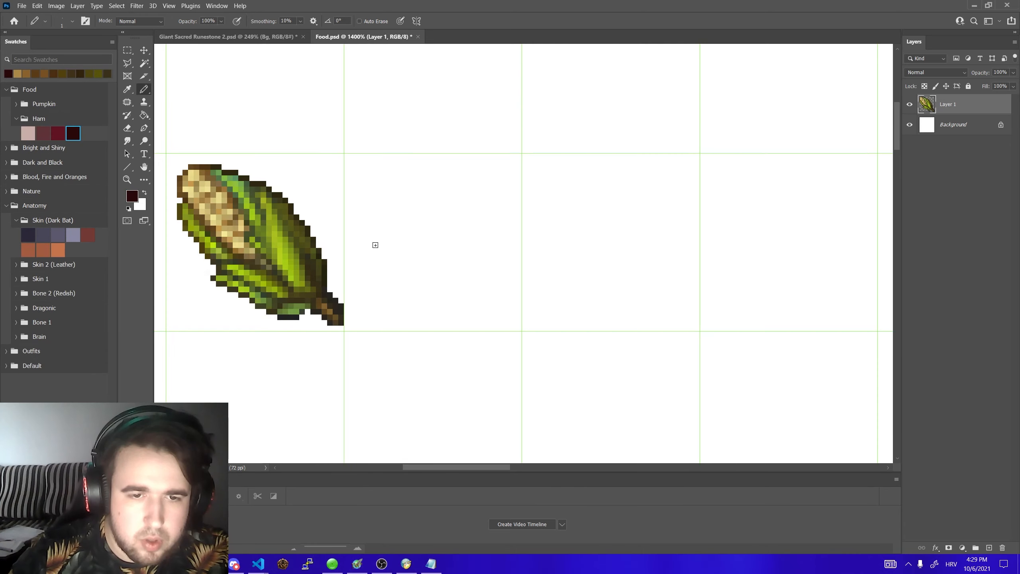
- Draw a closed, two-lobed diagonal outline in the darkest Ham swatch colour in the grid cell to the right of the corncob
{"action": "mouse_move", "coordinate": [377, 240]}
{"action": "left_mouse_down"}
{"action": "mouse_move", "coordinate": [391, 296]}
{"action": "mouse_move", "coordinate": [442, 279]}
{"action": "mouse_move", "coordinate": [453, 252]}
{"action": "left_mouse_up"}
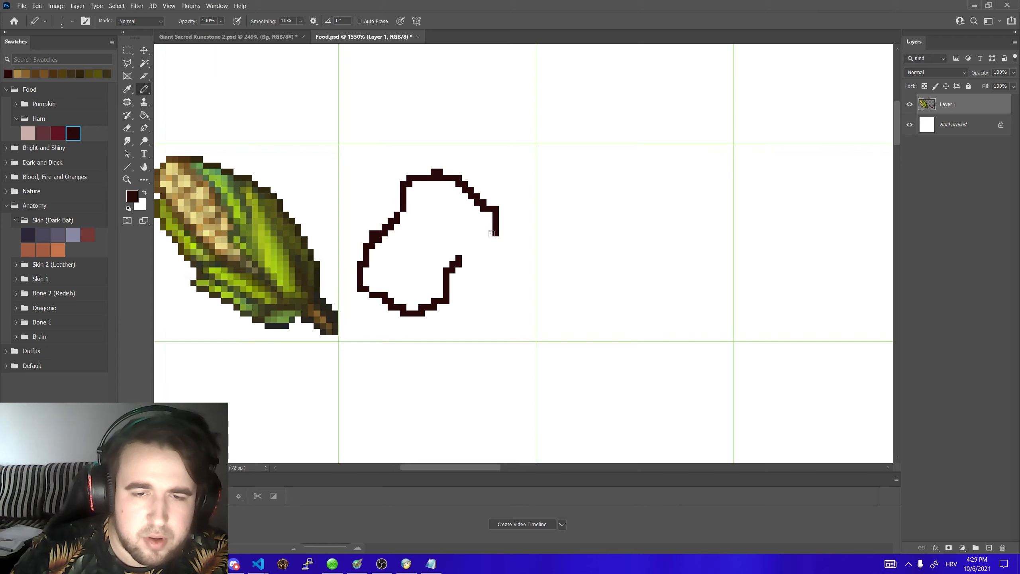
{"action": "left_click_drag", "start_coordinate": [495, 232], "coordinate": [457, 263]}
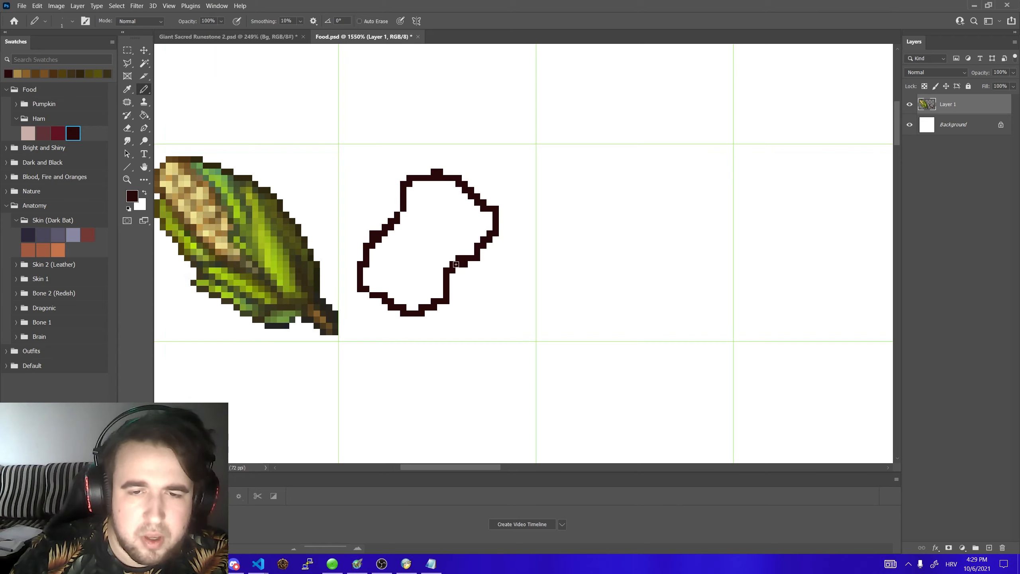
- Thicken the dark maroon outline outward along its upper-right edge, left end and bottom
{"action": "mouse_move", "coordinate": [436, 172]}
{"action": "left_mouse_down"}
{"action": "mouse_move", "coordinate": [466, 168]}
{"action": "mouse_move", "coordinate": [483, 202]}
{"action": "mouse_move", "coordinate": [424, 178]}
{"action": "mouse_move", "coordinate": [462, 174]}
{"action": "mouse_move", "coordinate": [427, 172]}
{"action": "left_mouse_up"}
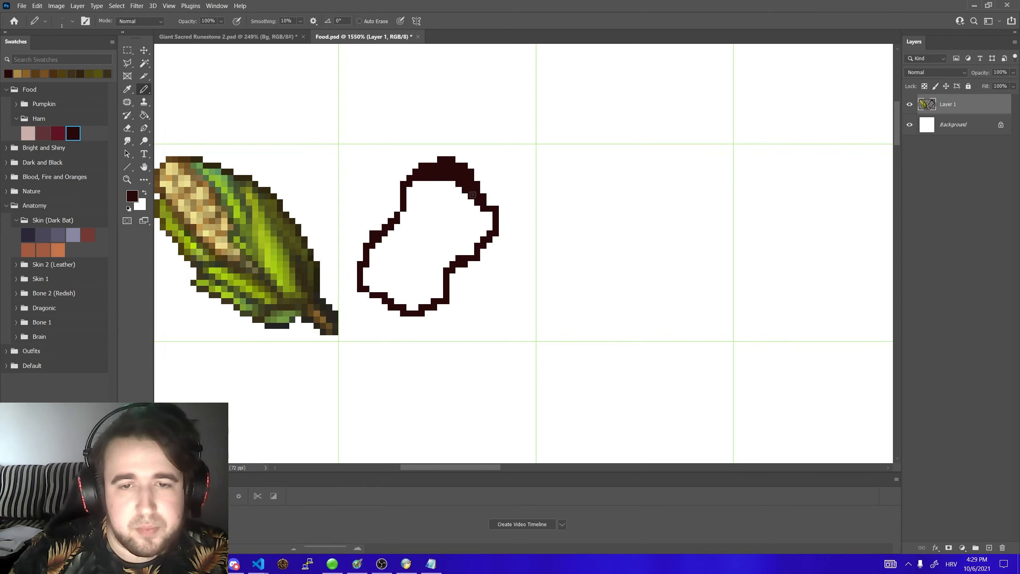
{"action": "left_click_drag", "start_coordinate": [498, 204], "coordinate": [501, 213]}
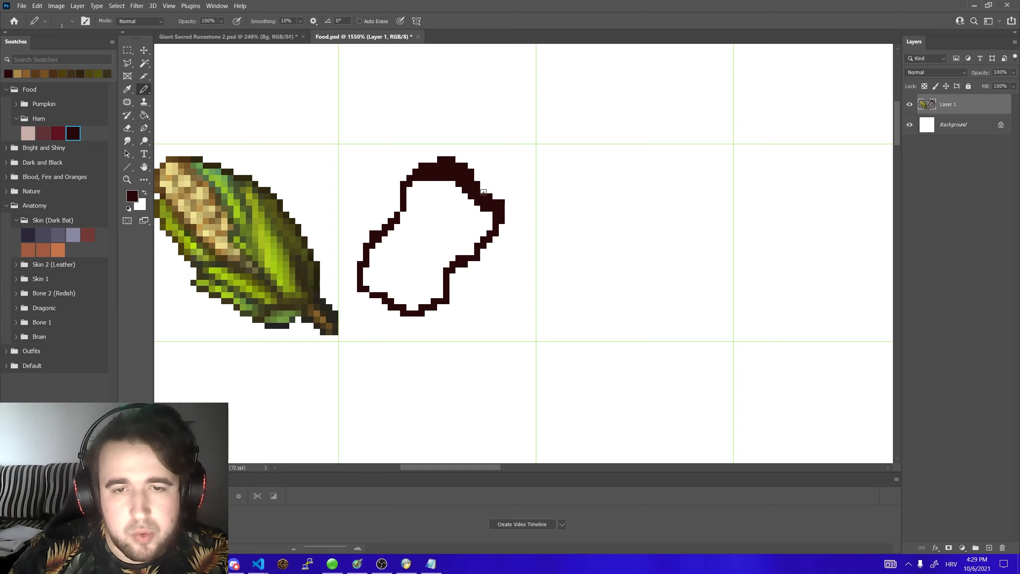
{"action": "left_click", "coordinate": [483, 192]}
{"action": "left_click", "coordinate": [354, 276]}
{"action": "left_click", "coordinate": [361, 258]}
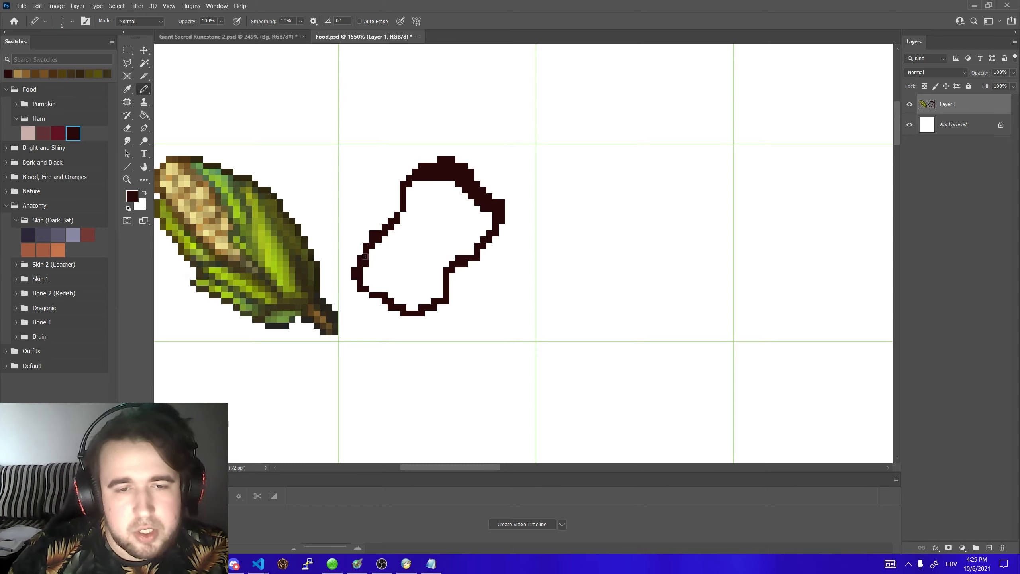
{"action": "left_click_drag", "start_coordinate": [354, 264], "coordinate": [355, 271]}
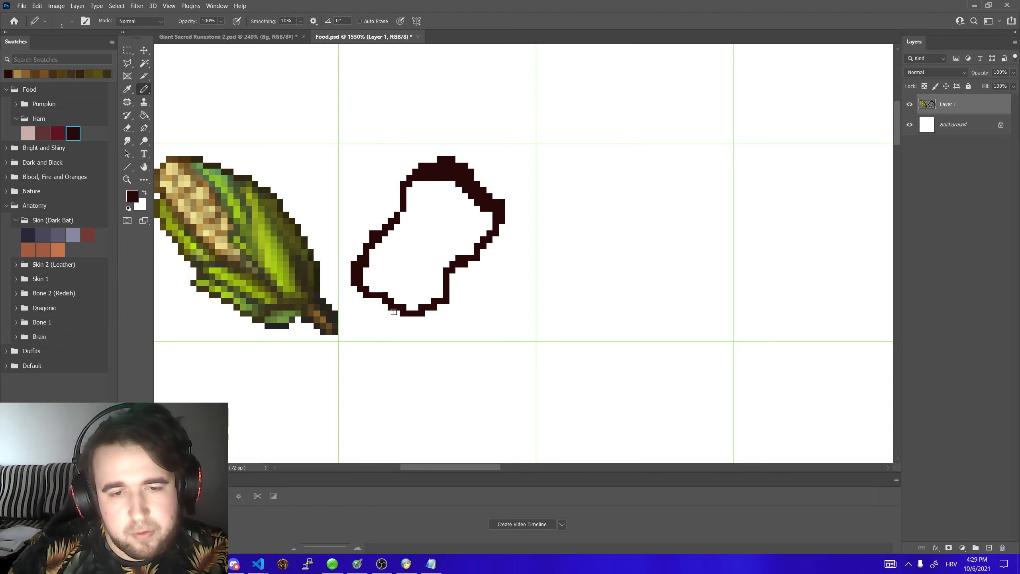
{"action": "mouse_move", "coordinate": [408, 320]}
{"action": "left_mouse_down"}
{"action": "mouse_move", "coordinate": [431, 299]}
{"action": "mouse_move", "coordinate": [427, 319]}
{"action": "left_mouse_up"}
{"action": "left_click", "coordinate": [415, 319]}
{"action": "left_click", "coordinate": [428, 314]}
- Fill the inside of the ham outline with the same dark maroon using the Paint Bucket
{"action": "scroll", "coordinate": [458, 283], "scroll_direction": "down", "scroll_amount": 5}
{"action": "scroll", "coordinate": [465, 269], "scroll_direction": "up", "scroll_amount": 3}
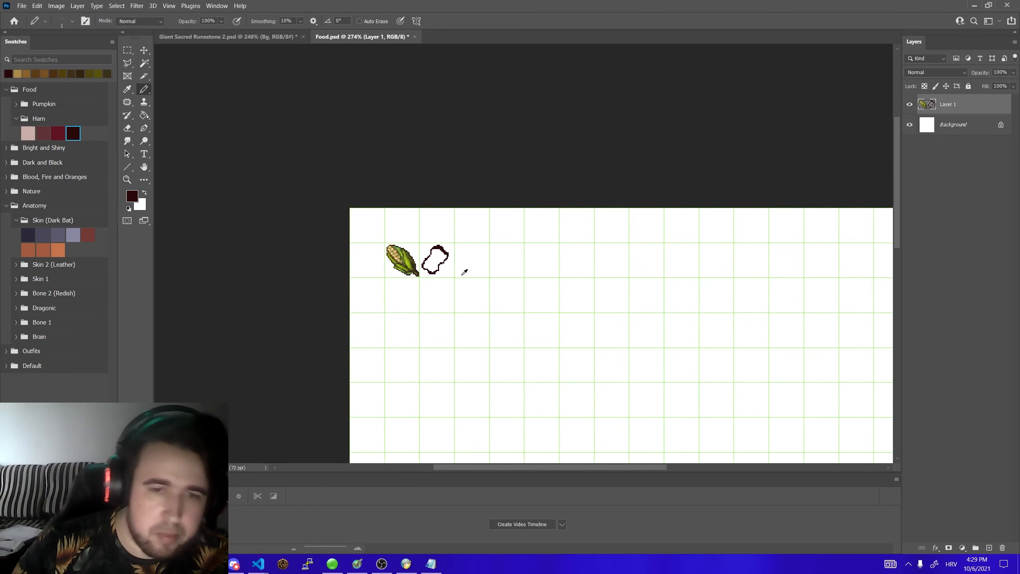
{"action": "key", "text": "g"}
{"action": "scroll", "coordinate": [424, 260], "scroll_direction": "up", "scroll_amount": 2}
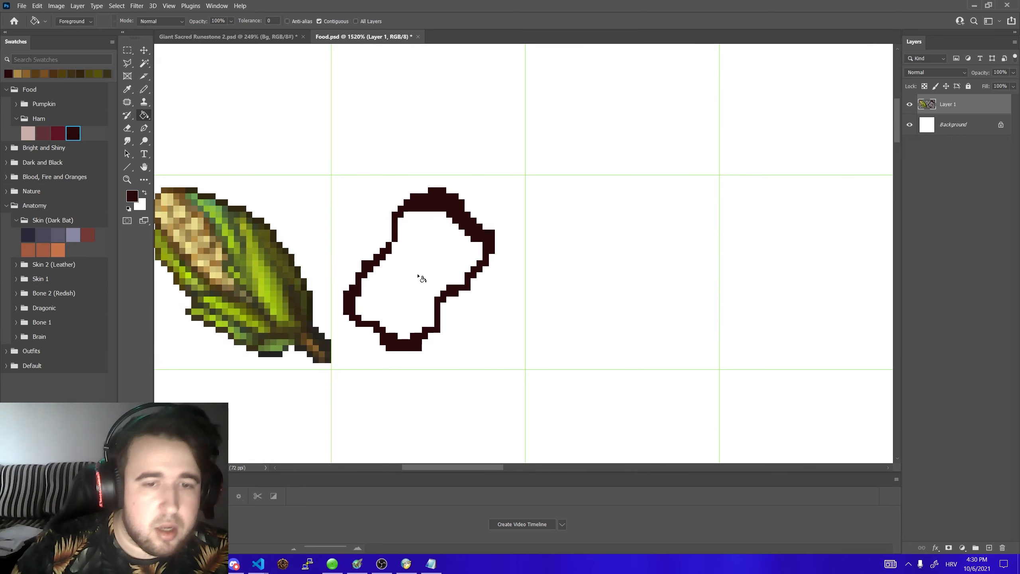
{"action": "left_click", "coordinate": [440, 257]}
- Erase stray edge pixels around the upper half of the maroon silhouette to refine its shape
{"action": "scroll", "coordinate": [439, 257], "scroll_direction": "down", "scroll_amount": 4}
{"action": "scroll", "coordinate": [467, 317], "scroll_direction": "up", "scroll_amount": 4}
{"action": "key", "text": "e"}
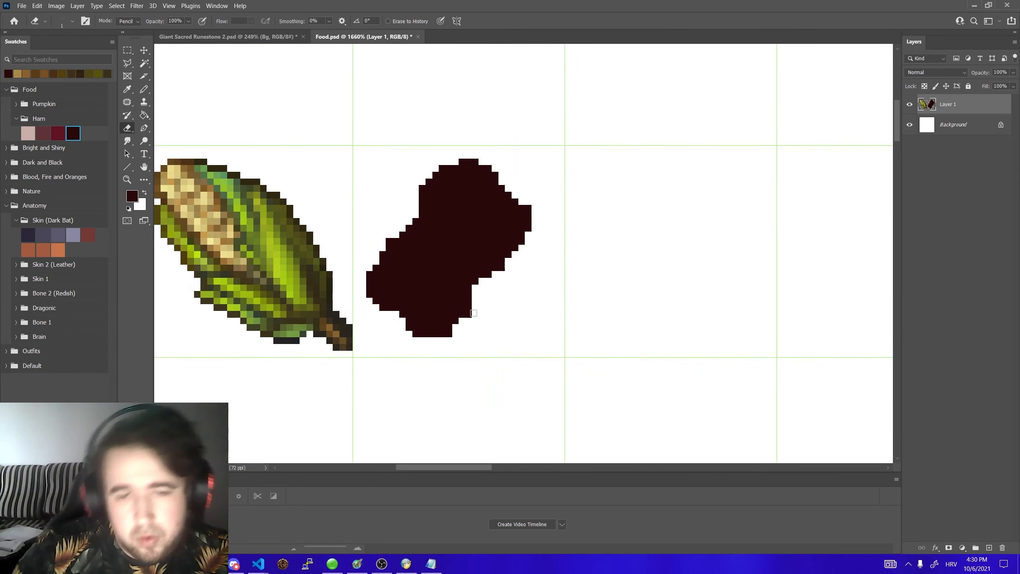
{"action": "mouse_move", "coordinate": [417, 199]}
{"action": "left_mouse_down"}
{"action": "mouse_move", "coordinate": [462, 160]}
{"action": "mouse_move", "coordinate": [454, 163]}
{"action": "mouse_move", "coordinate": [501, 162]}
{"action": "mouse_move", "coordinate": [530, 205]}
{"action": "mouse_move", "coordinate": [492, 173]}
{"action": "mouse_move", "coordinate": [513, 177]}
{"action": "mouse_move", "coordinate": [535, 256]}
{"action": "left_mouse_up"}
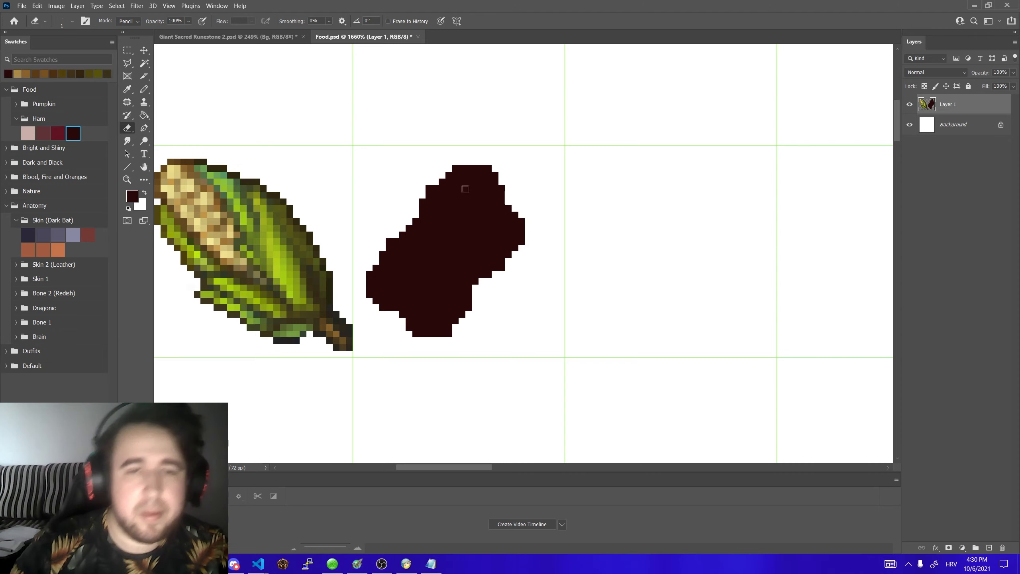
{"action": "left_click", "coordinate": [429, 189]}
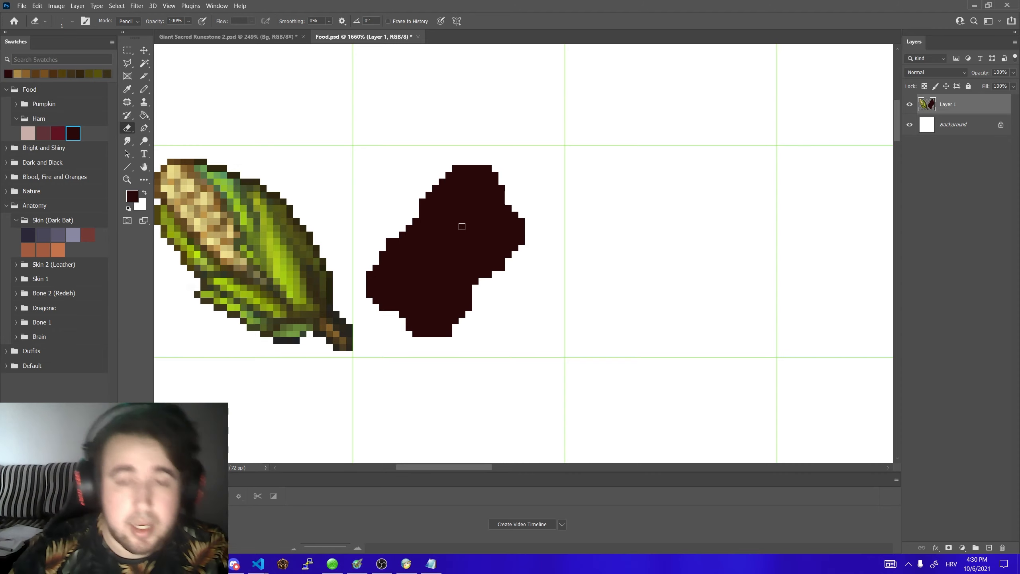
{"action": "scroll", "coordinate": [462, 227], "scroll_direction": "up", "scroll_amount": 3}
{"action": "left_click", "coordinate": [144, 89]}
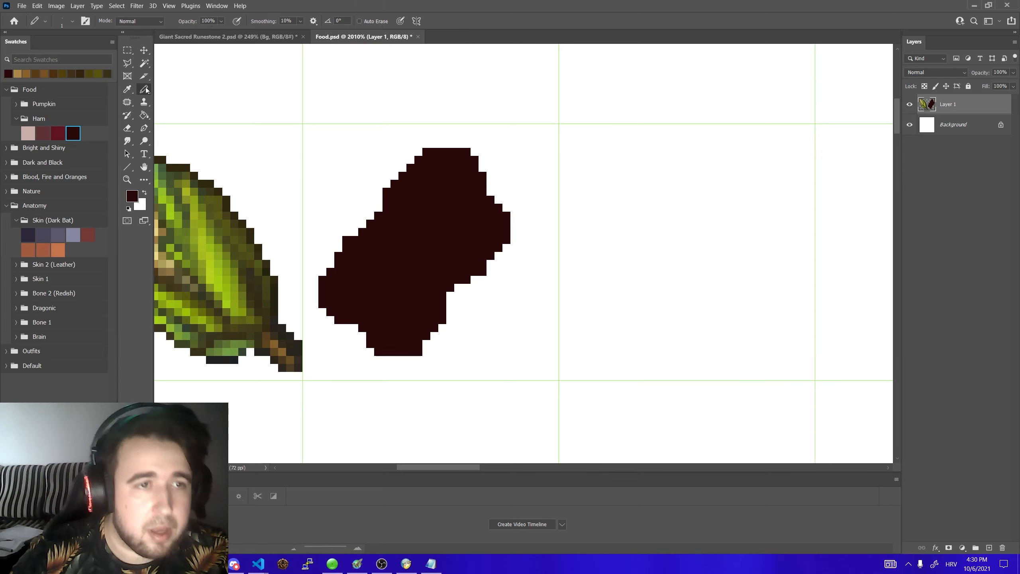
{"action": "right_click", "coordinate": [145, 91]}
{"action": "left_click", "coordinate": [189, 99]}
{"action": "scroll", "coordinate": [635, 354], "scroll_direction": "down", "scroll_amount": 5}
{"action": "scroll", "coordinate": [577, 308], "scroll_direction": "up", "scroll_amount": 1}
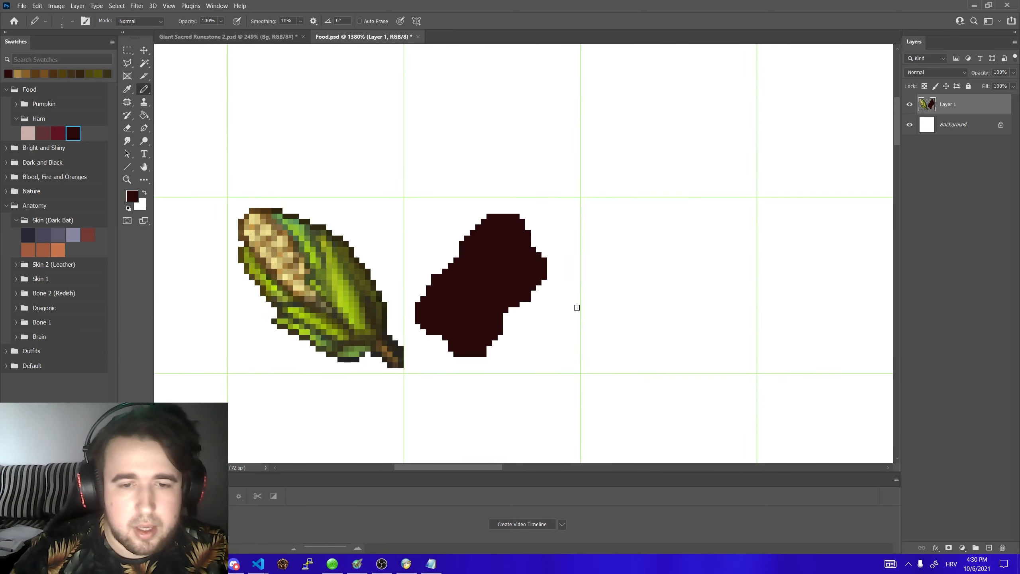
{"action": "scroll", "coordinate": [569, 271], "scroll_direction": "up", "scroll_amount": 1}
{"action": "key", "text": "v"}
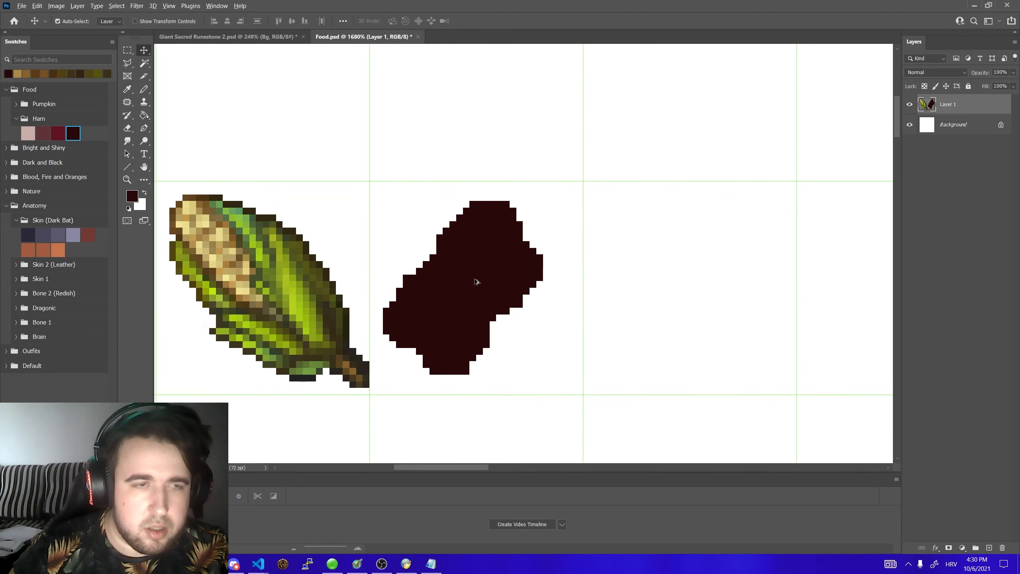
{"action": "scroll", "coordinate": [475, 281], "scroll_direction": "down", "scroll_amount": 3}
{"action": "left_click_drag", "start_coordinate": [475, 289], "coordinate": [485, 284]}
{"action": "key", "text": "ctrl+z"}
- Select the maroon silhouette with a rectangular marquee and cut it to its own new layer
{"action": "key", "text": "m"}
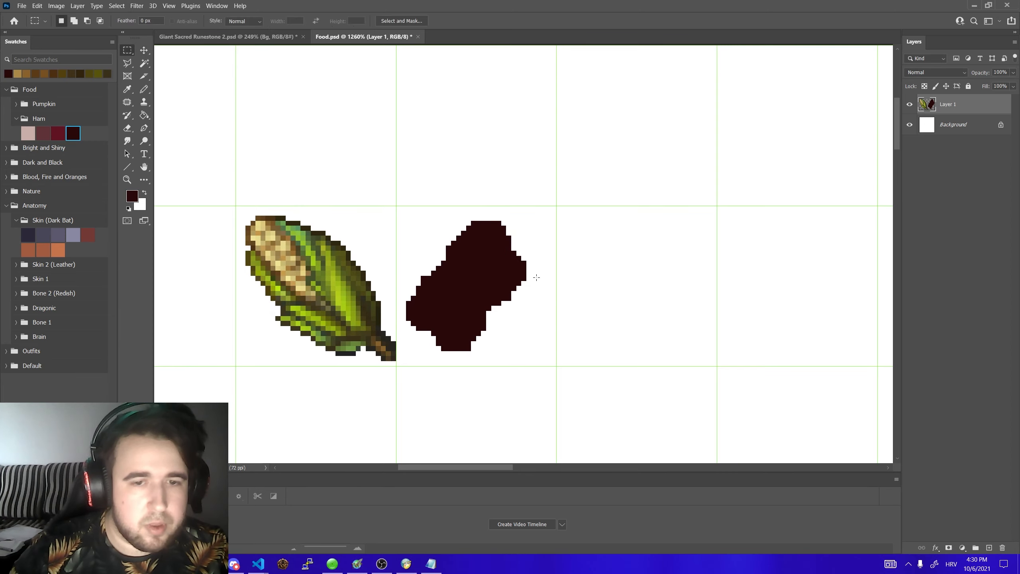
{"action": "left_click_drag", "start_coordinate": [404, 207], "coordinate": [592, 387]}
{"action": "right_click", "coordinate": [453, 291]}
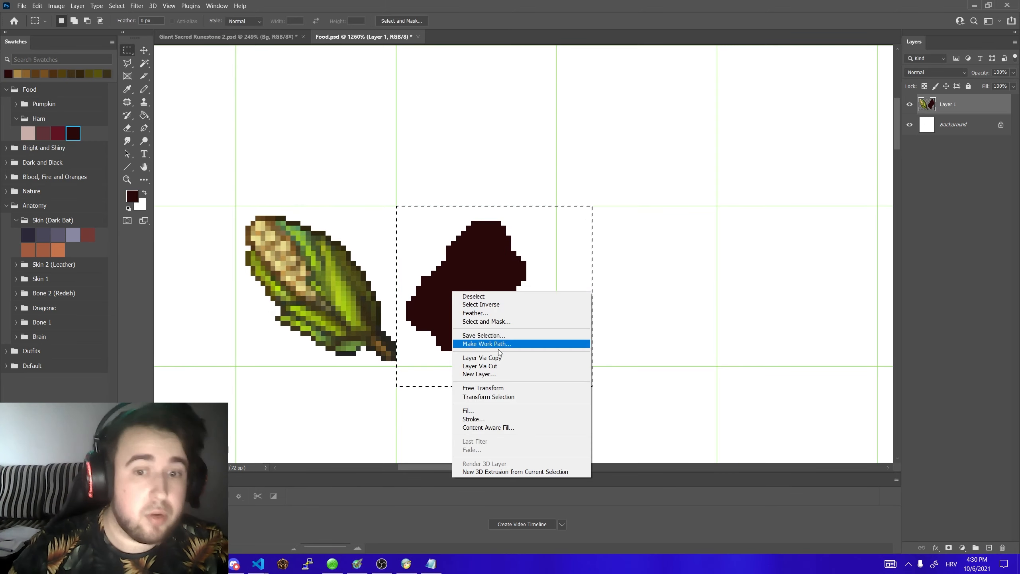
{"action": "left_click", "coordinate": [491, 366]}
- Nudge the silhouette's layer two pixels to the right and switch back to the Pencil Tool
{"action": "left_click", "coordinate": [149, 53]}
{"action": "key", "text": "Right"}
{"action": "key", "text": "Right"}
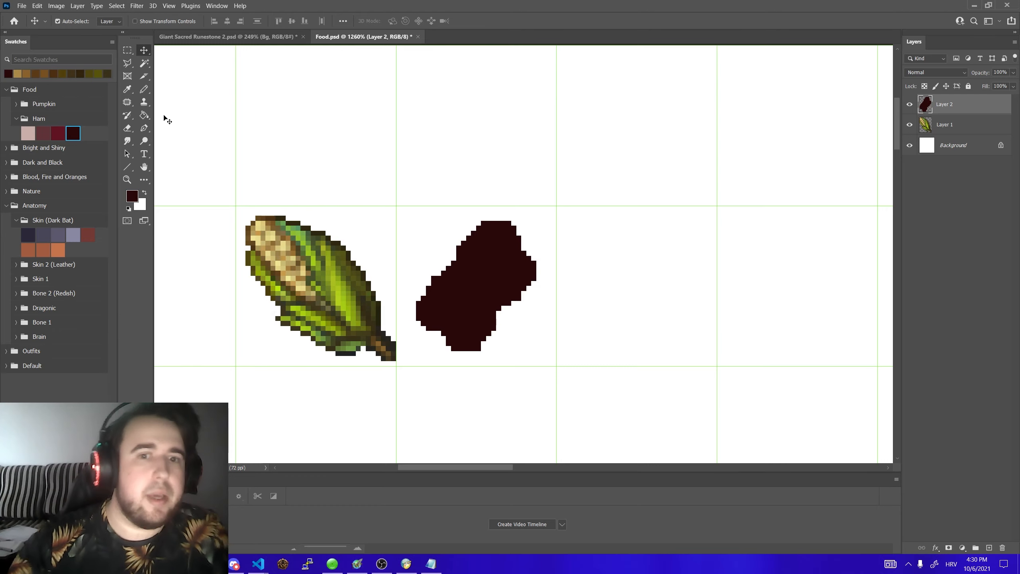
{"action": "left_click", "coordinate": [144, 91]}
{"action": "scroll", "coordinate": [389, 232], "scroll_direction": "down", "scroll_amount": 5}
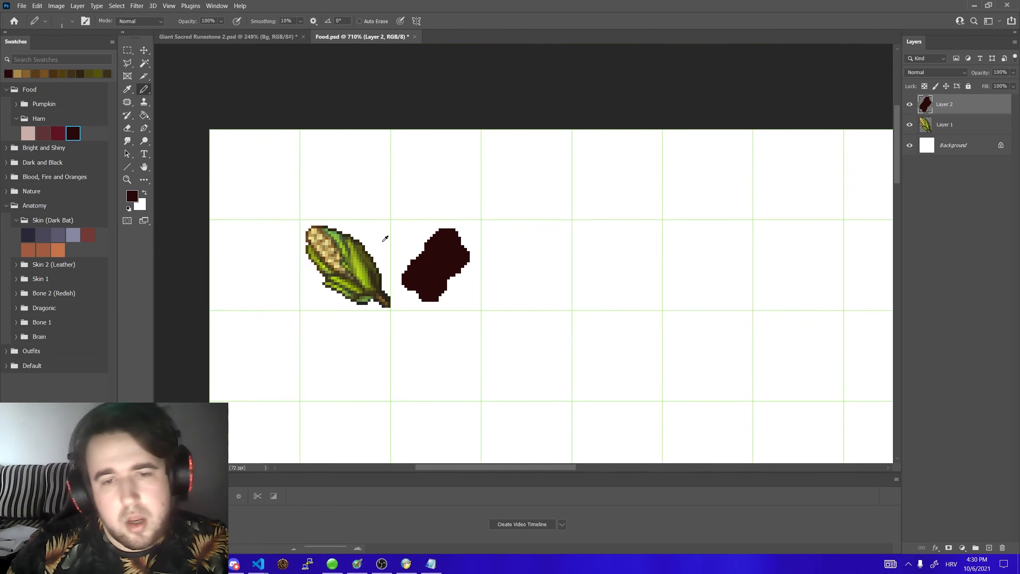
- Examine the maroon ham silhouette's shape and size beside the corncob
{"action": "scroll", "coordinate": [435, 287], "scroll_direction": "up", "scroll_amount": 6}
{"action": "key", "text": "e"}
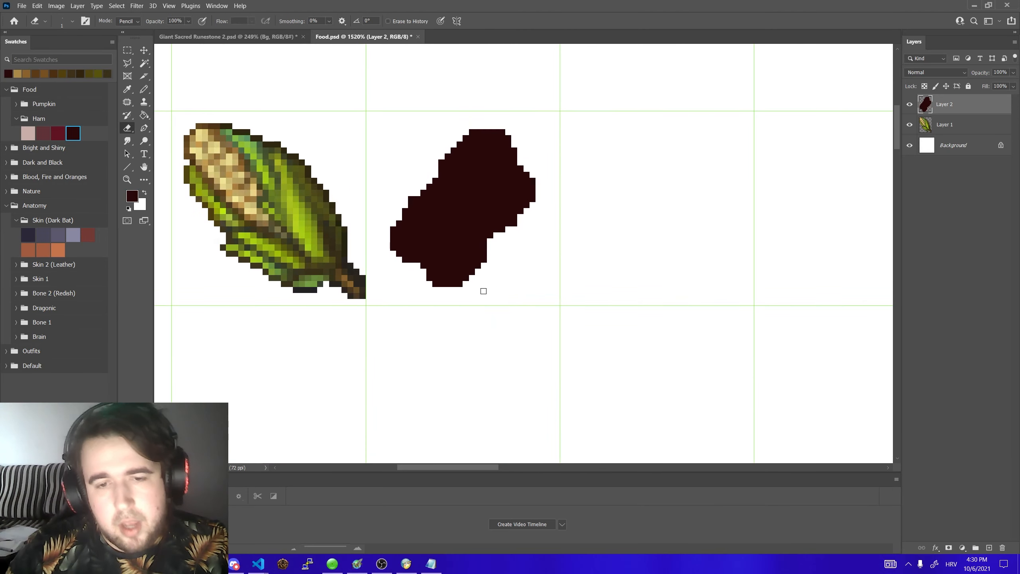
{"action": "scroll", "coordinate": [454, 250], "scroll_direction": "down", "scroll_amount": 5}
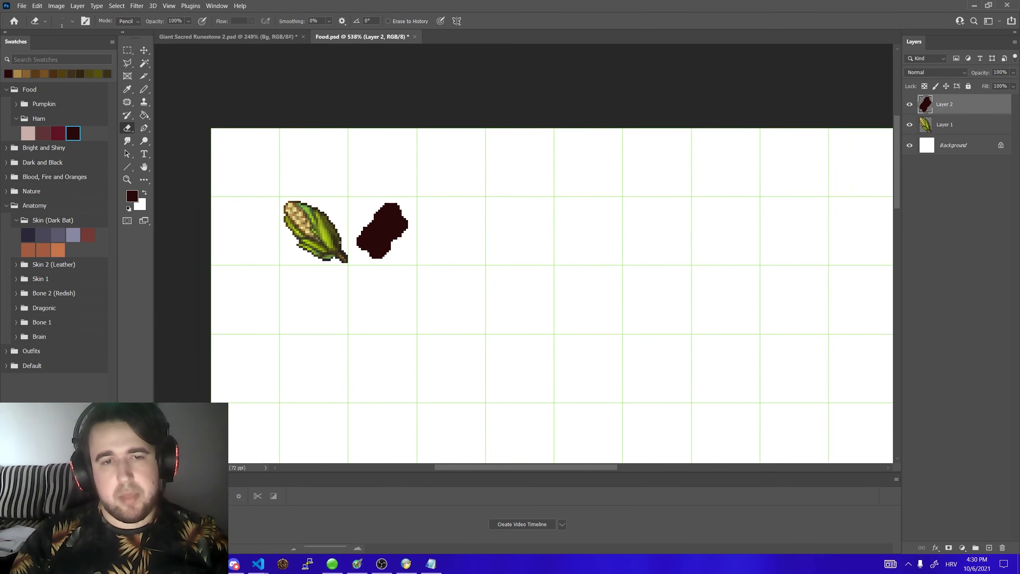
{"action": "scroll", "coordinate": [422, 242], "scroll_direction": "up", "scroll_amount": 6}
{"action": "left_click", "coordinate": [144, 88]}
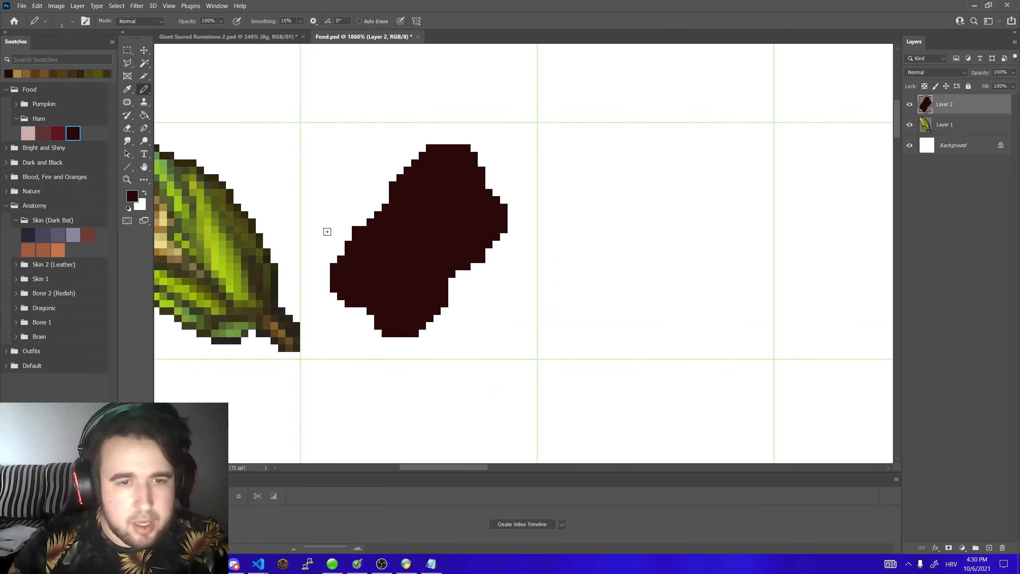
{"action": "scroll", "coordinate": [386, 276], "scroll_direction": "down", "scroll_amount": 5}
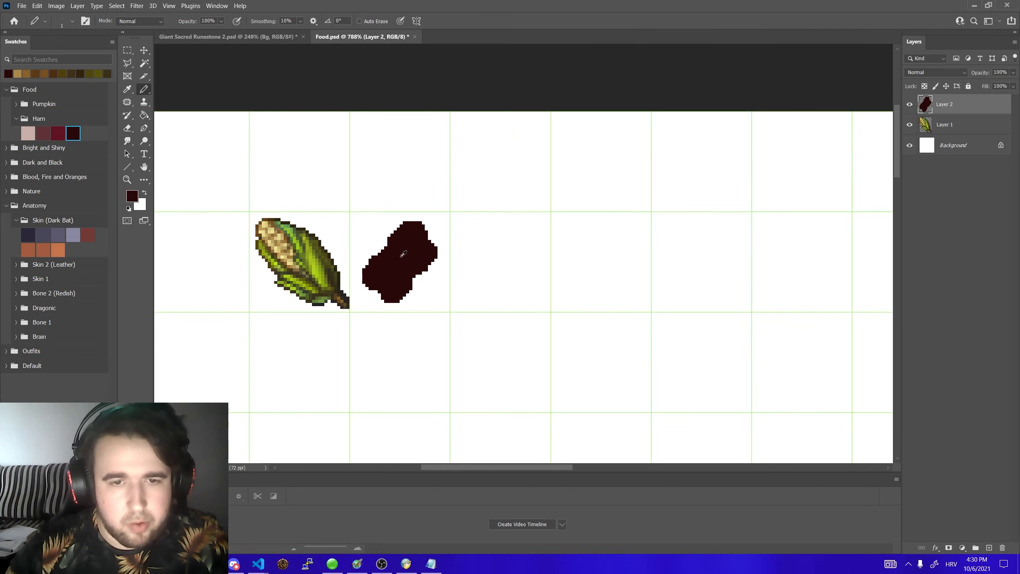
{"action": "scroll", "coordinate": [404, 253], "scroll_direction": "up", "scroll_amount": 5}
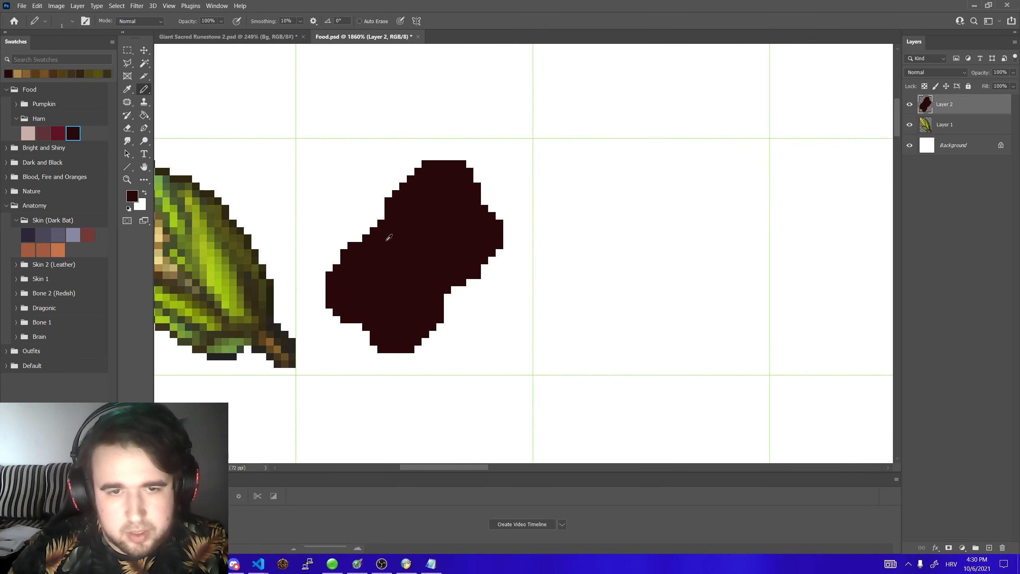
{"action": "scroll", "coordinate": [389, 223], "scroll_direction": "down", "scroll_amount": 2}
{"action": "scroll", "coordinate": [379, 217], "scroll_direction": "up", "scroll_amount": 3}
{"action": "scroll", "coordinate": [422, 230], "scroll_direction": "down", "scroll_amount": 4}
{"action": "scroll", "coordinate": [353, 255], "scroll_direction": "up", "scroll_amount": 3}
{"action": "scroll", "coordinate": [482, 253], "scroll_direction": "down", "scroll_amount": 3}
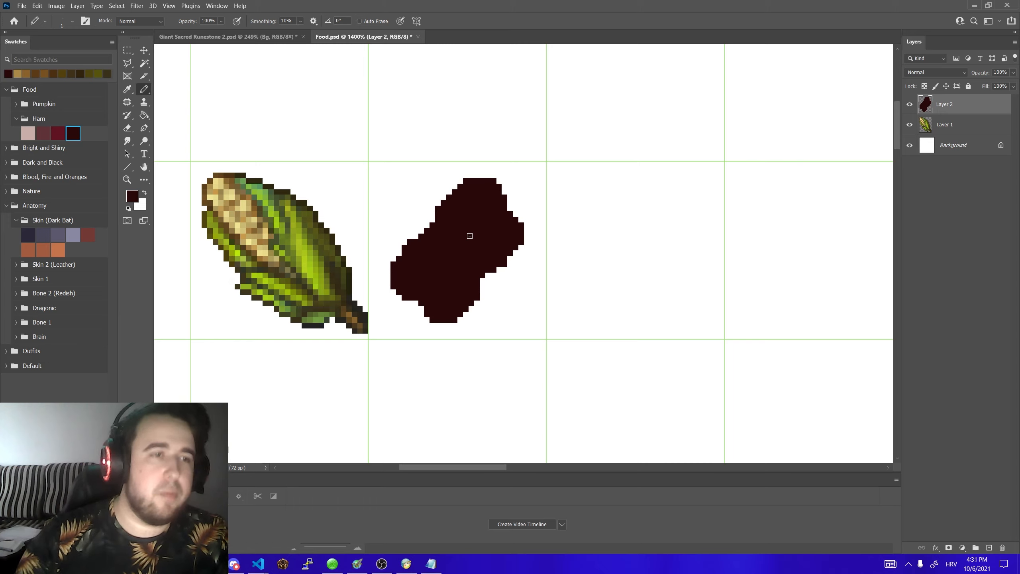
- Draw a pale pink fat rim inside the ham silhouette's edge and a small bone spot in its upper lobe, using the lightest Ham swatch
{"action": "left_click", "coordinate": [28, 133]}
{"action": "mouse_move", "coordinate": [457, 209]}
{"action": "left_mouse_down"}
{"action": "mouse_move", "coordinate": [474, 184]}
{"action": "mouse_move", "coordinate": [456, 189]}
{"action": "mouse_move", "coordinate": [434, 230]}
{"action": "mouse_move", "coordinate": [395, 253]}
{"action": "mouse_move", "coordinate": [384, 283]}
{"action": "mouse_move", "coordinate": [429, 307]}
{"action": "mouse_move", "coordinate": [456, 294]}
{"action": "mouse_move", "coordinate": [513, 222]}
{"action": "mouse_move", "coordinate": [480, 184]}
{"action": "left_mouse_up"}
{"action": "scroll", "coordinate": [534, 243], "scroll_direction": "down", "scroll_amount": 5}
{"action": "scroll", "coordinate": [530, 245], "scroll_direction": "up", "scroll_amount": 5}
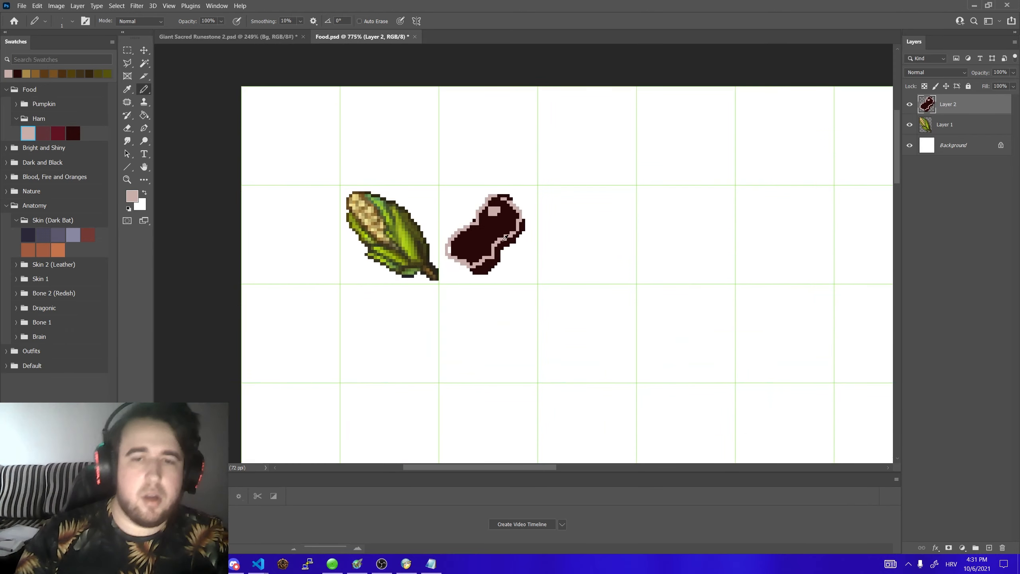
- Try to enlarge the pale bone spot with a 3 px pencil, undo the stroke and restore the 1 px pencil size
{"action": "key", "text": "bracketright"}
{"action": "key", "text": "bracketright"}
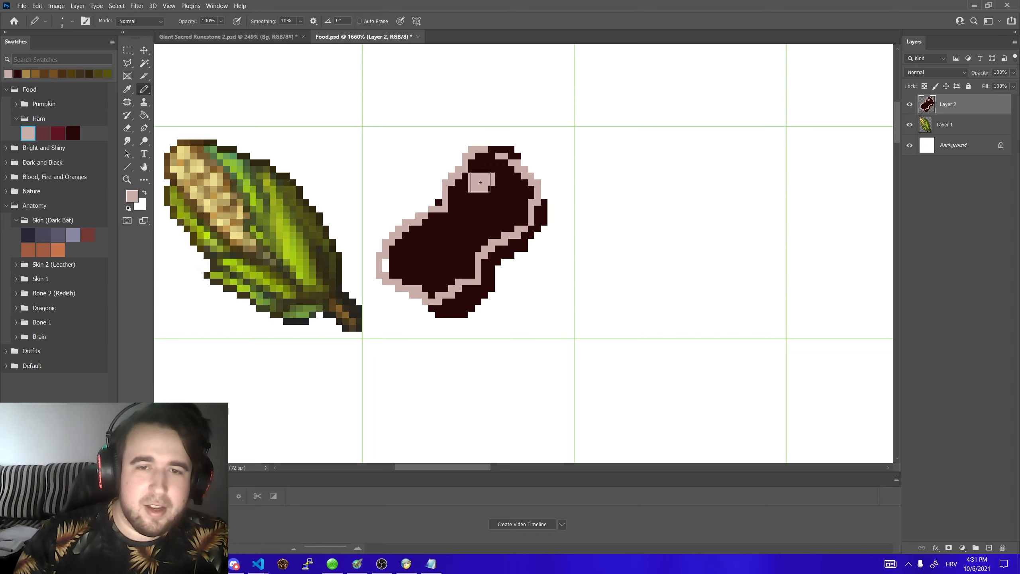
{"action": "left_click_drag", "start_coordinate": [479, 188], "coordinate": [491, 184]}
{"action": "key", "text": "ctrl+z"}
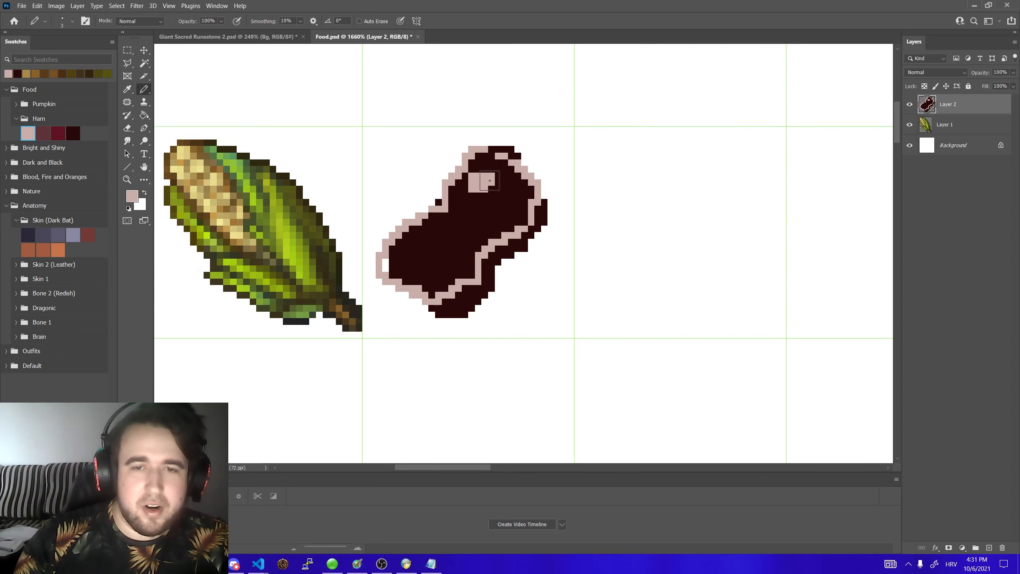
{"action": "scroll", "coordinate": [491, 214], "scroll_direction": "down", "scroll_amount": 4}
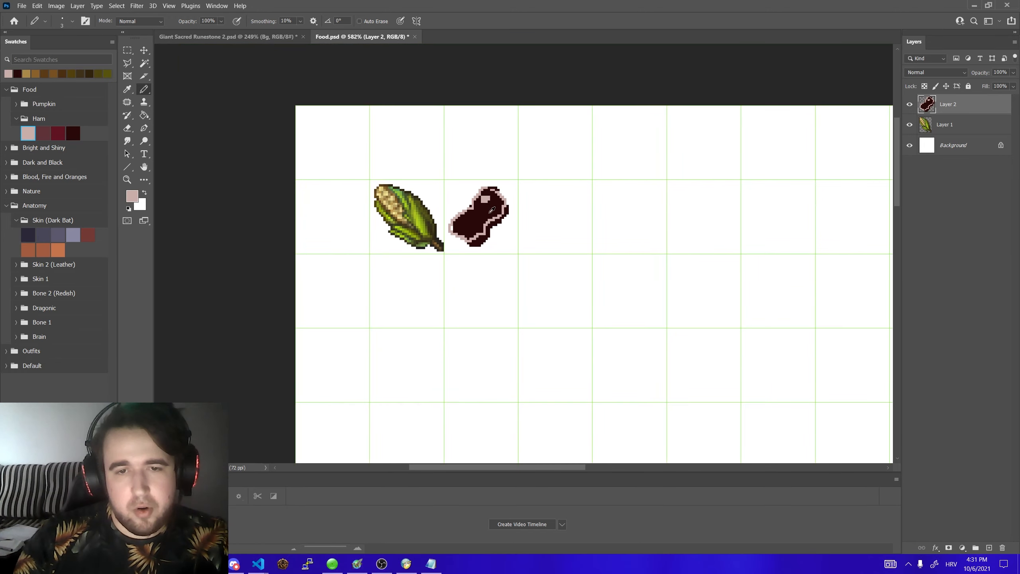
{"action": "scroll", "coordinate": [482, 217], "scroll_direction": "up", "scroll_amount": 3}
{"action": "key", "text": "bracketleft"}
{"action": "key", "text": "bracketleft"}
- Sample the dark maroon and redraw the ham's outer edge below the pale rim and around the upper lobe
{"action": "left_click", "coordinate": [426, 242], "text": "alt"}
{"action": "scroll", "coordinate": [466, 261], "scroll_direction": "up", "scroll_amount": 2}
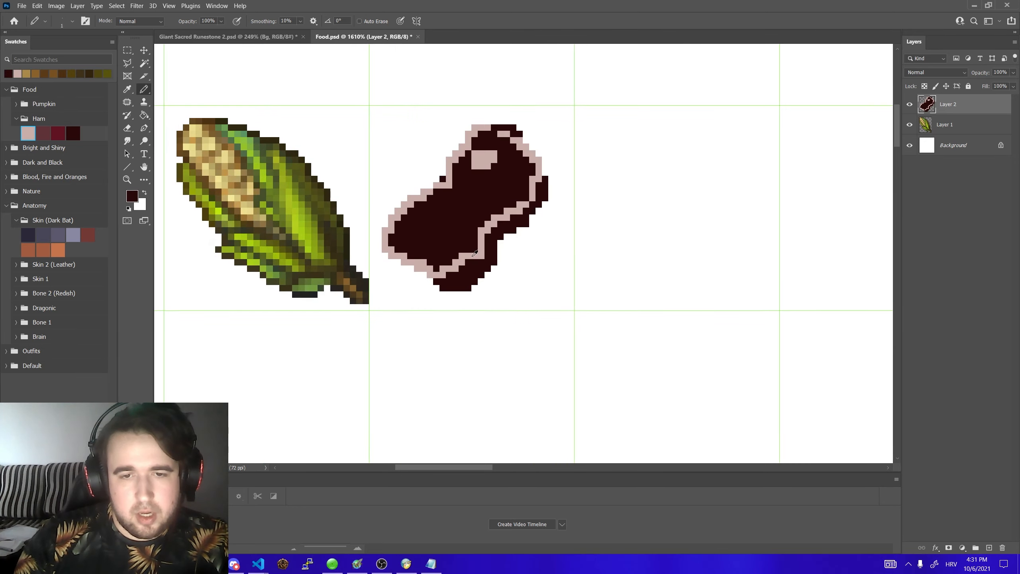
{"action": "left_click_drag", "start_coordinate": [452, 278], "coordinate": [384, 253]}
{"action": "scroll", "coordinate": [438, 265], "scroll_direction": "down", "scroll_amount": 3}
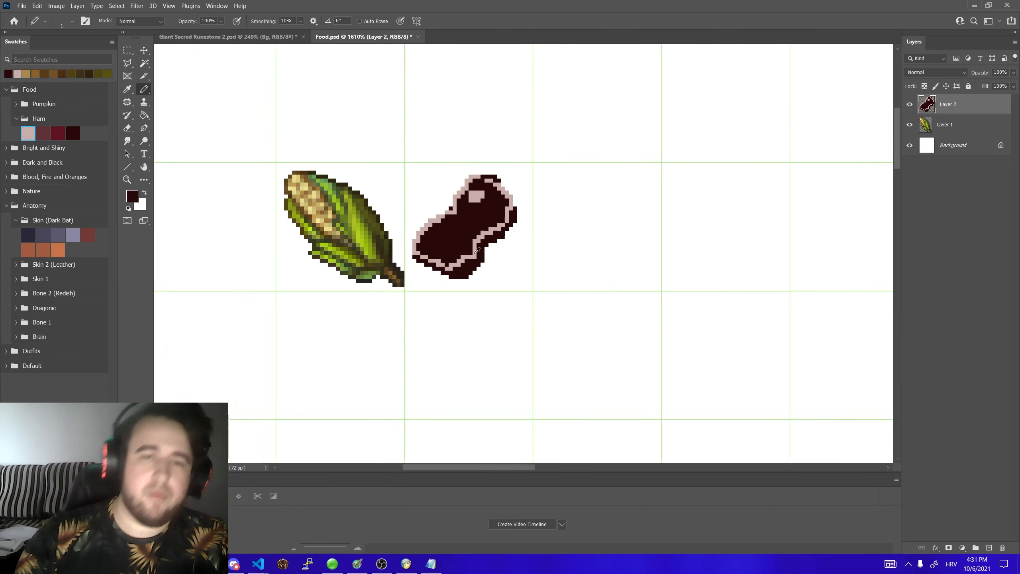
{"action": "scroll", "coordinate": [501, 233], "scroll_direction": "up", "scroll_amount": 2}
{"action": "mouse_move", "coordinate": [503, 214]}
{"action": "left_mouse_down"}
{"action": "mouse_move", "coordinate": [488, 179]}
{"action": "mouse_move", "coordinate": [458, 162]}
{"action": "left_mouse_up"}
{"action": "scroll", "coordinate": [482, 177], "scroll_direction": "down", "scroll_amount": 2}
- Clean up the pale rim along the upper lobe's right side pixel by pixel, alternating sampled pale pink and dark maroon
{"action": "scroll", "coordinate": [474, 201], "scroll_direction": "up", "scroll_amount": 4}
{"action": "left_click", "coordinate": [458, 170], "text": "alt"}
{"action": "left_click", "coordinate": [460, 190], "text": "alt"}
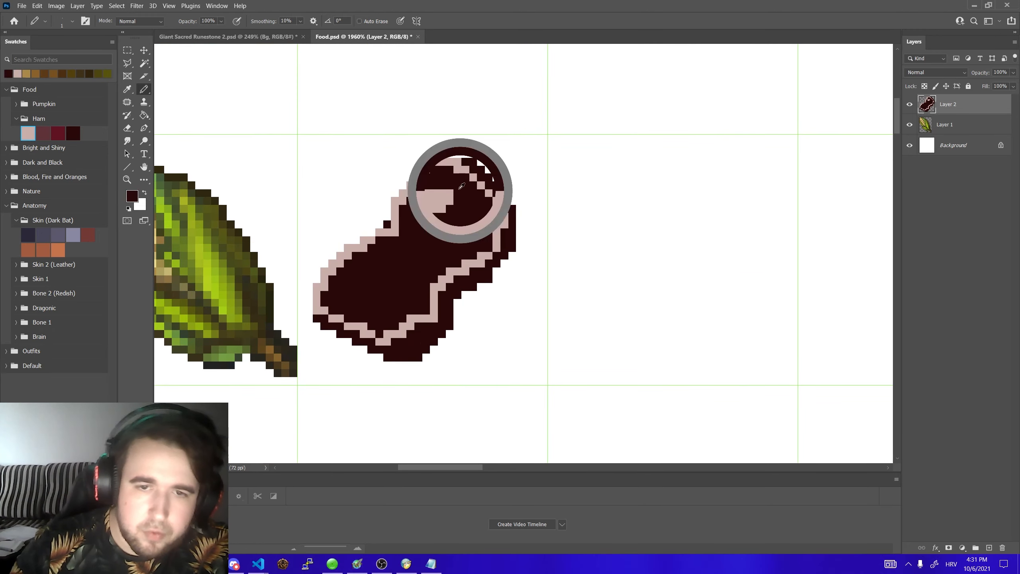
{"action": "left_click", "coordinate": [458, 169]}
{"action": "left_click", "coordinate": [505, 217], "text": "alt"}
{"action": "left_click", "coordinate": [505, 209]}
{"action": "left_click", "coordinate": [489, 223], "text": "alt"}
{"action": "left_click", "coordinate": [497, 225]}
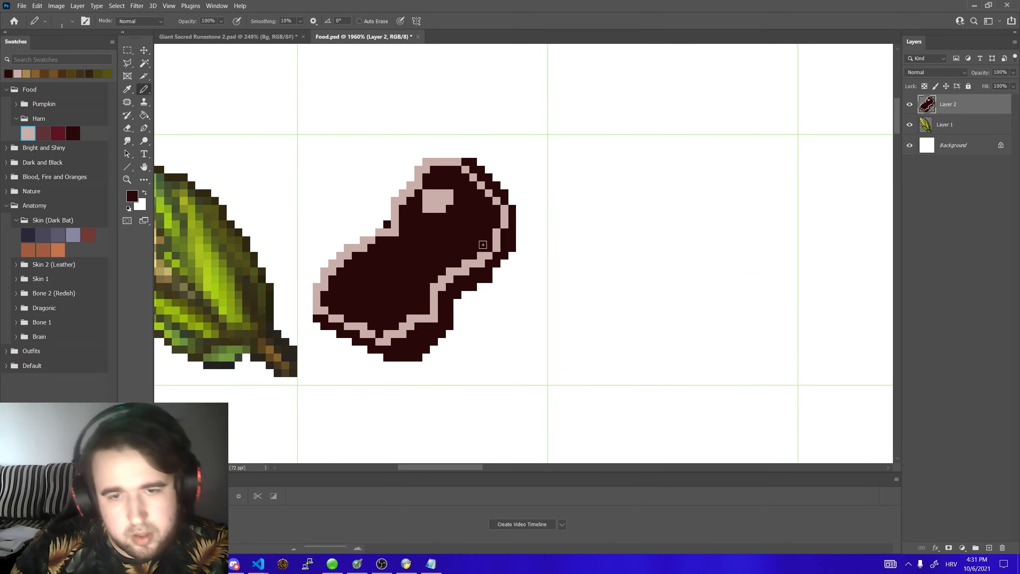
{"action": "left_click", "coordinate": [477, 240], "text": "alt"}
{"action": "left_click_drag", "start_coordinate": [481, 256], "coordinate": [460, 266]}
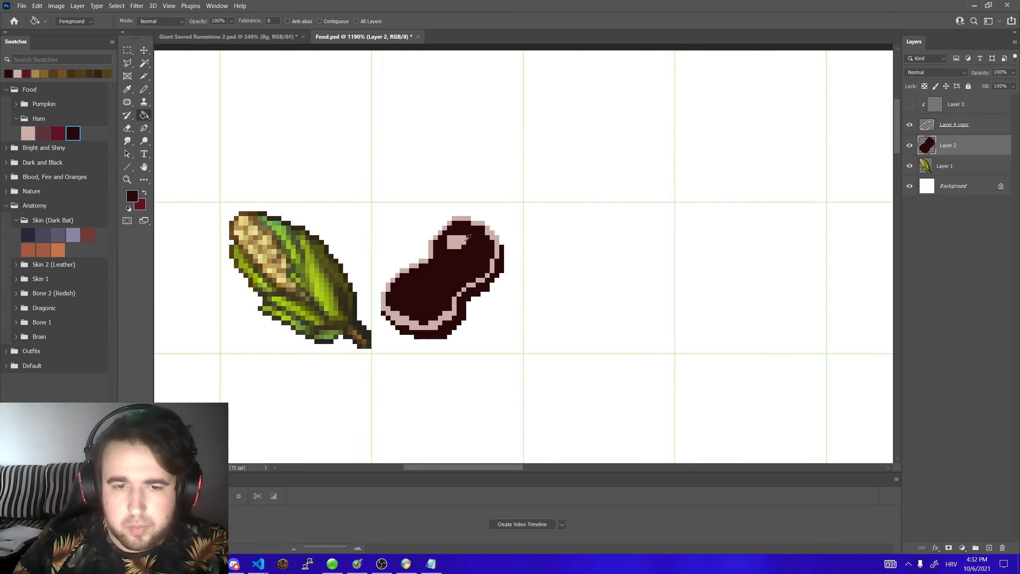
- Toggle the visibility of Layer 4 copy and Layer 2 to compare the rim with the maroon base
{"action": "left_click", "coordinate": [909, 126]}
{"action": "left_click", "coordinate": [909, 126]}
{"action": "left_click", "coordinate": [909, 126]}
{"action": "left_click", "coordinate": [909, 126]}
{"action": "left_click", "coordinate": [909, 126]}
{"action": "left_click", "coordinate": [909, 126]}
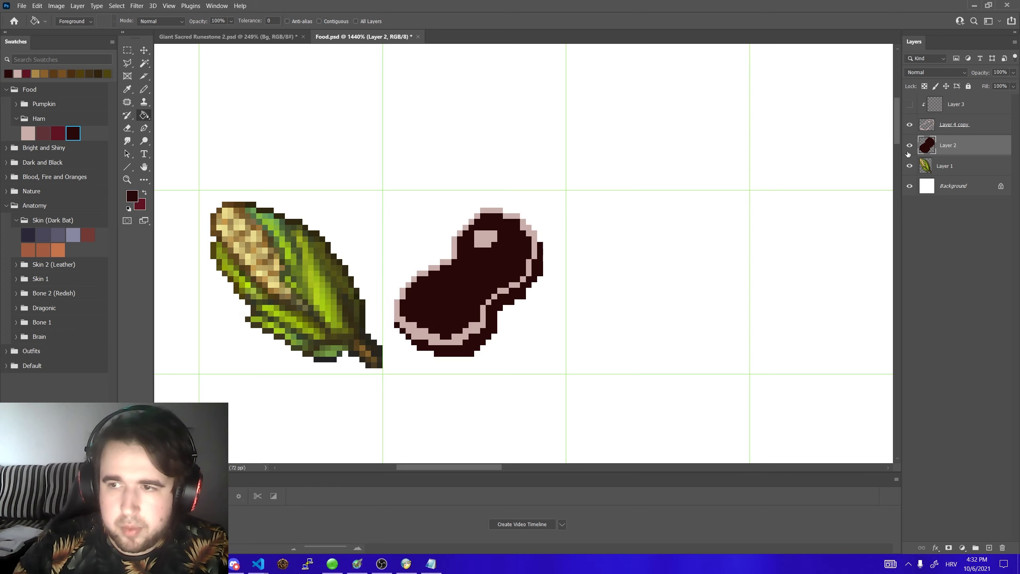
{"action": "left_click", "coordinate": [910, 147]}
{"action": "left_click", "coordinate": [911, 147]}
{"action": "left_click", "coordinate": [909, 125]}
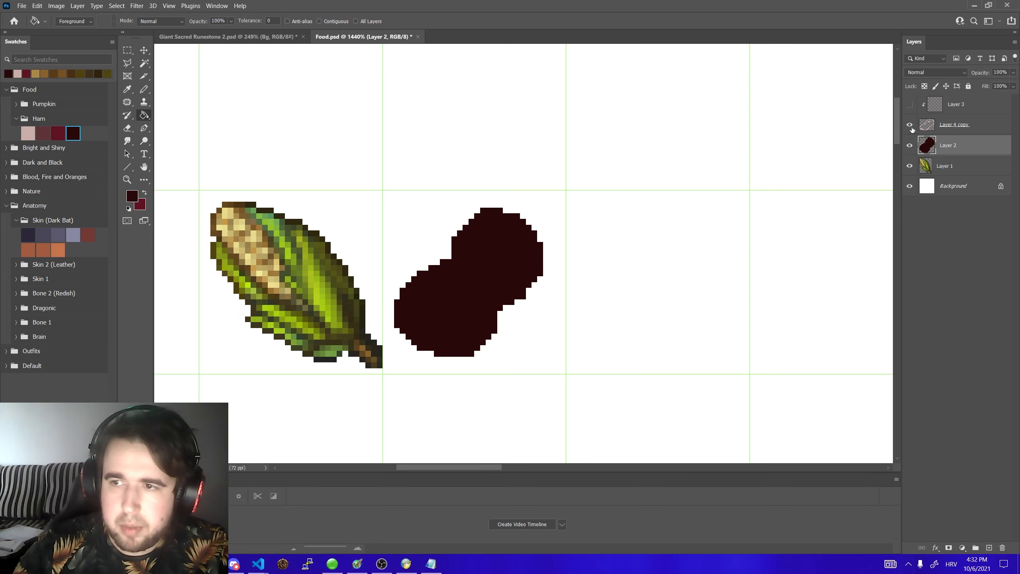
{"action": "left_click", "coordinate": [909, 124]}
- Move Layer 3 below Layer 4 copy, clip it to Layer 2 and make it visible
{"action": "left_click_drag", "start_coordinate": [949, 105], "coordinate": [957, 129]}
{"action": "right_click", "coordinate": [957, 128]}
{"action": "left_click", "coordinate": [888, 306]}
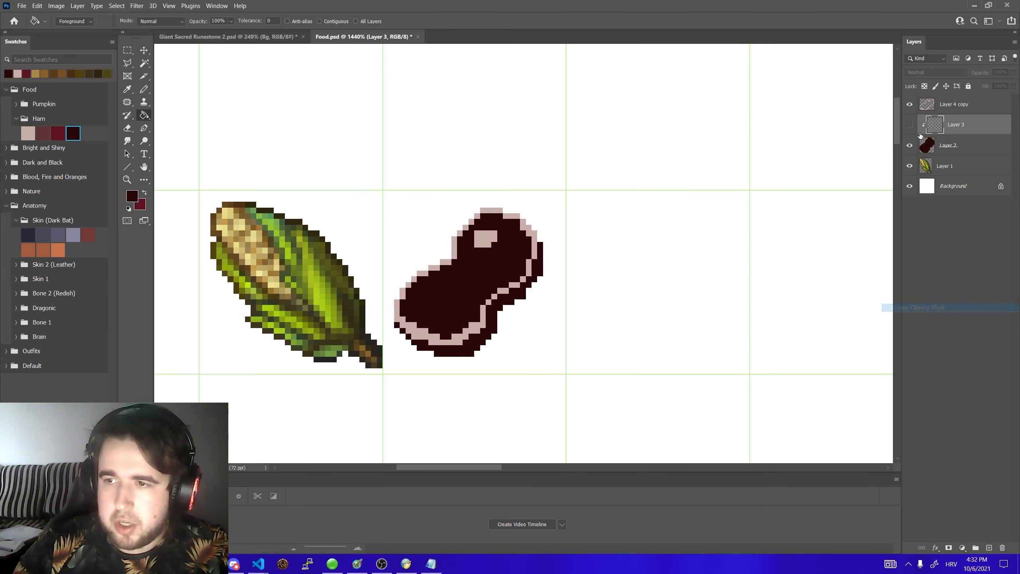
{"action": "left_click", "coordinate": [910, 125]}
- Paint crimson over the lower lobe's meat on Layer 3 using the Brush Tool with a 7 px hard round tip
{"action": "scroll", "coordinate": [329, 193], "scroll_direction": "down", "scroll_amount": 1}
{"action": "right_click", "coordinate": [144, 90]}
{"action": "left_click", "coordinate": [177, 89]}
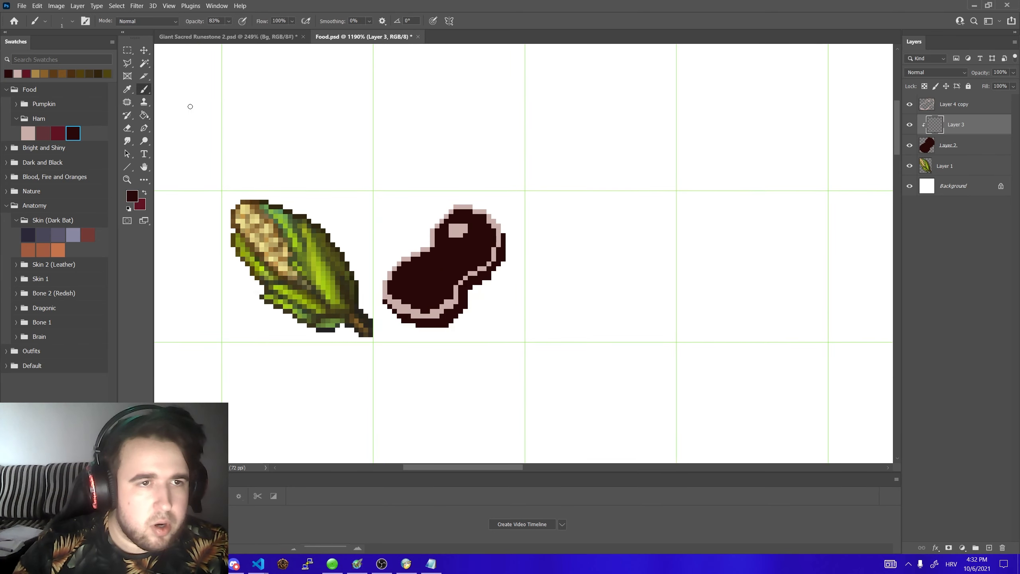
{"action": "scroll", "coordinate": [403, 181], "scroll_direction": "up", "scroll_amount": 1}
{"action": "left_click", "coordinate": [58, 133]}
{"action": "right_click", "coordinate": [446, 274], "text": "alt"}
{"action": "mouse_move", "coordinate": [425, 292]}
{"action": "left_mouse_down"}
{"action": "mouse_move", "coordinate": [416, 285]}
{"action": "mouse_move", "coordinate": [450, 259]}
{"action": "left_mouse_up"}
- Switch to a soft round brush and blend crimson across the meat in both lobes
{"action": "right_click", "coordinate": [485, 238]}
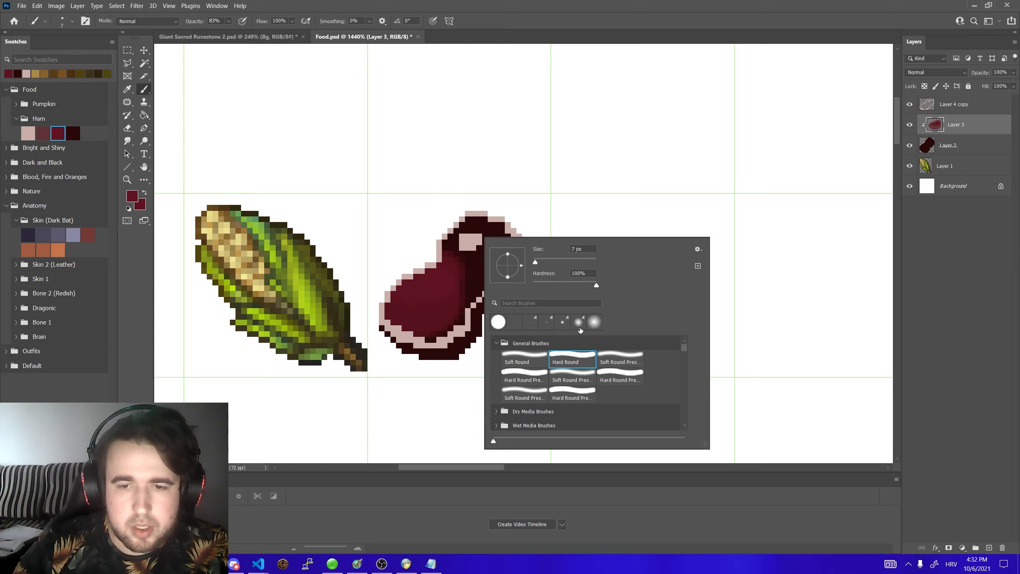
{"action": "left_click", "coordinate": [589, 326]}
{"action": "mouse_move", "coordinate": [461, 236]}
{"action": "left_mouse_down"}
{"action": "mouse_move", "coordinate": [450, 263]}
{"action": "mouse_move", "coordinate": [470, 237]}
{"action": "mouse_move", "coordinate": [465, 276]}
{"action": "mouse_move", "coordinate": [502, 233]}
{"action": "mouse_move", "coordinate": [414, 325]}
{"action": "left_mouse_up"}
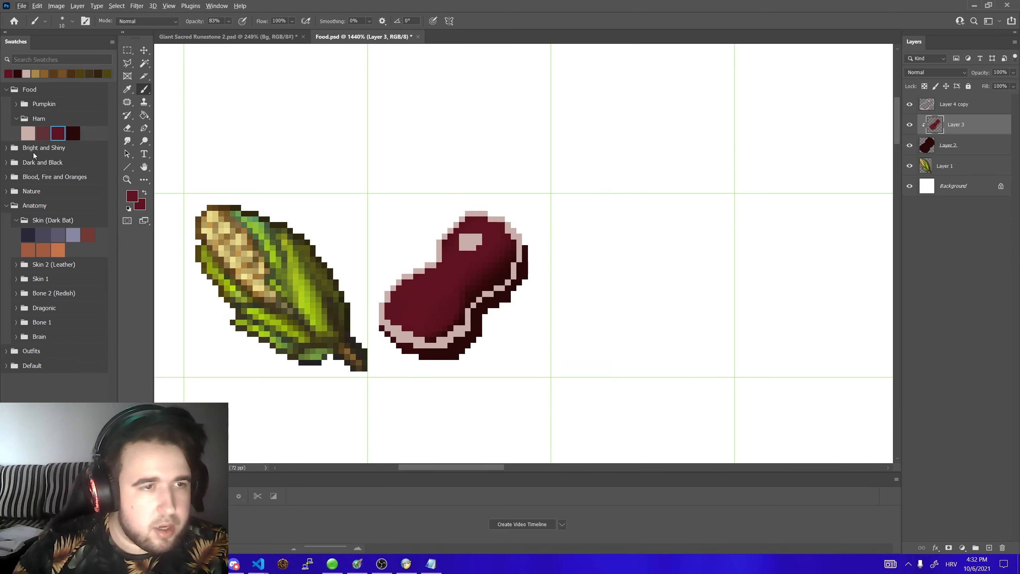
- Shade the ham's upper-left side with the muted red Ham swatch, and set the foreground color to #8b1929
{"action": "left_click", "coordinate": [43, 133]}
{"action": "mouse_move", "coordinate": [444, 230]}
{"action": "left_mouse_down"}
{"action": "mouse_move", "coordinate": [481, 238]}
{"action": "mouse_move", "coordinate": [401, 269]}
{"action": "mouse_move", "coordinate": [376, 306]}
{"action": "left_mouse_up"}
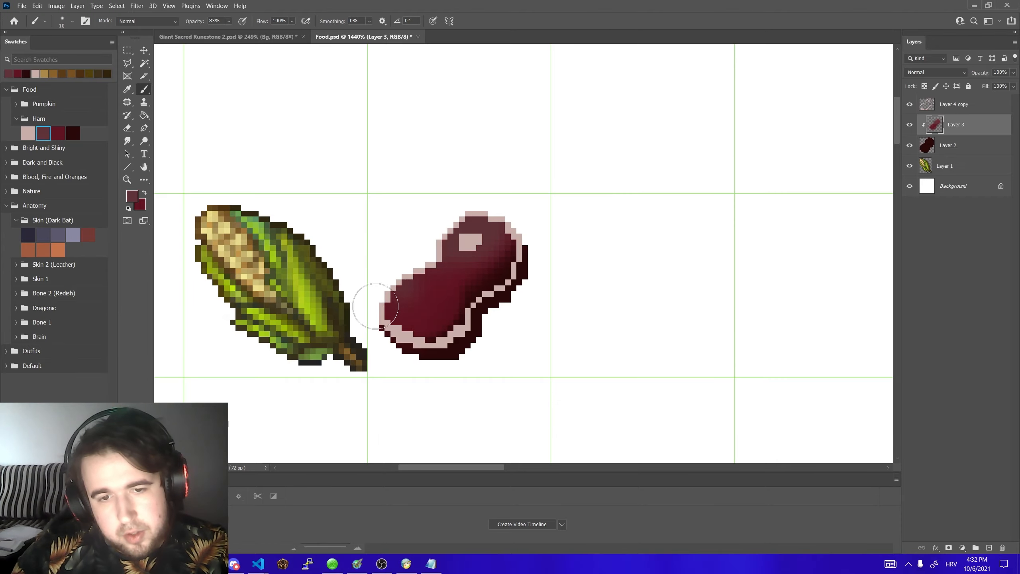
{"action": "left_click", "coordinate": [442, 314], "text": "alt"}
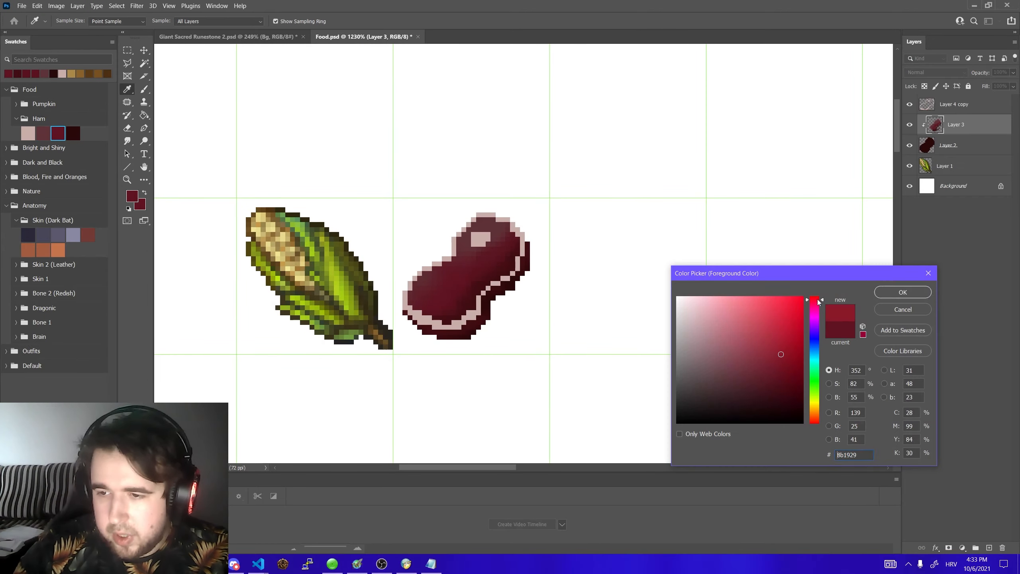
{"action": "key", "text": "Return"}
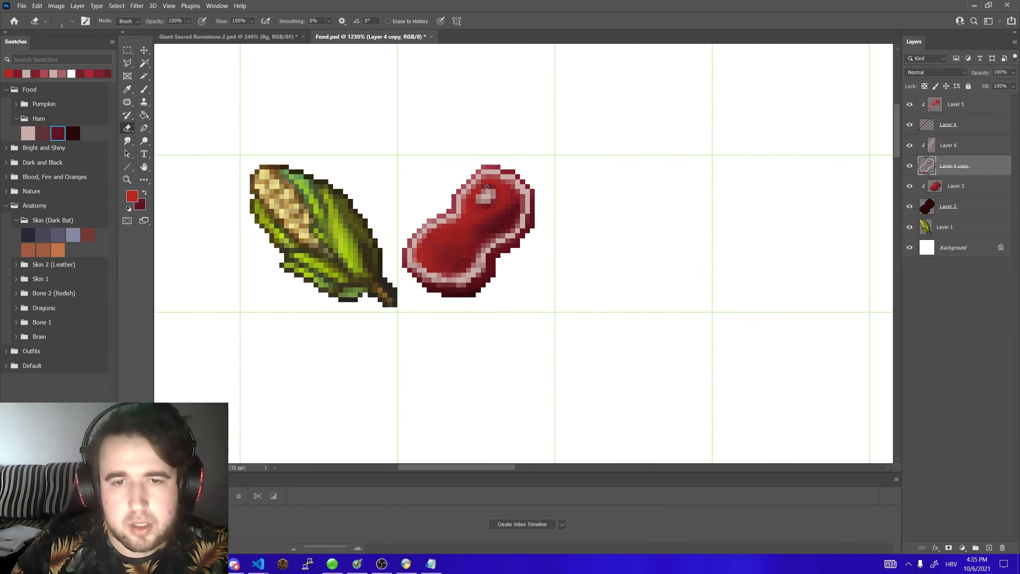
- Soften the fat rim's right edge on Layer 4 copy by painting sampled dusty pink and dark red shades
{"action": "left_click", "coordinate": [960, 150]}
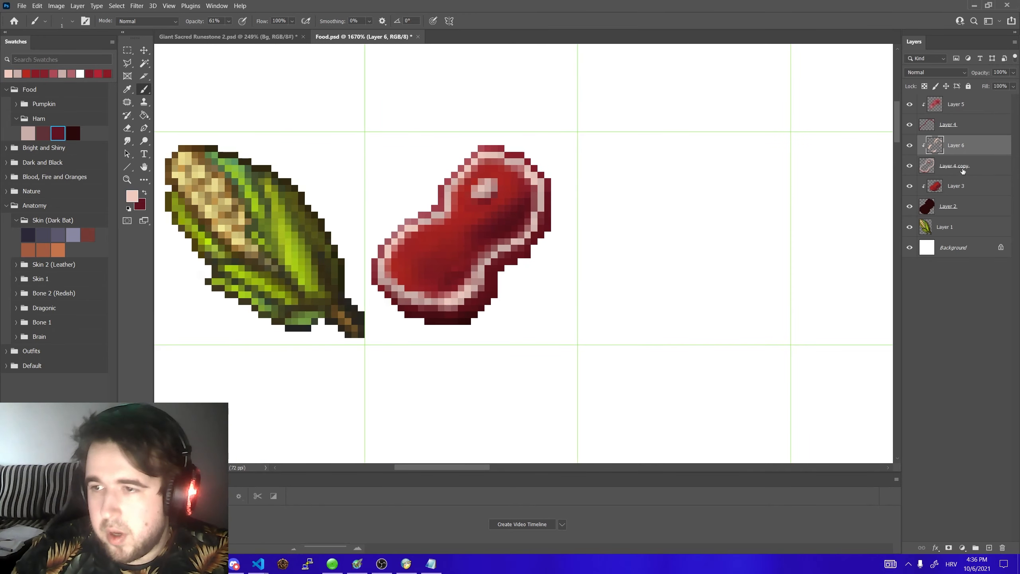
{"action": "left_click", "coordinate": [963, 169]}
{"action": "left_click", "coordinate": [541, 213], "text": "alt"}
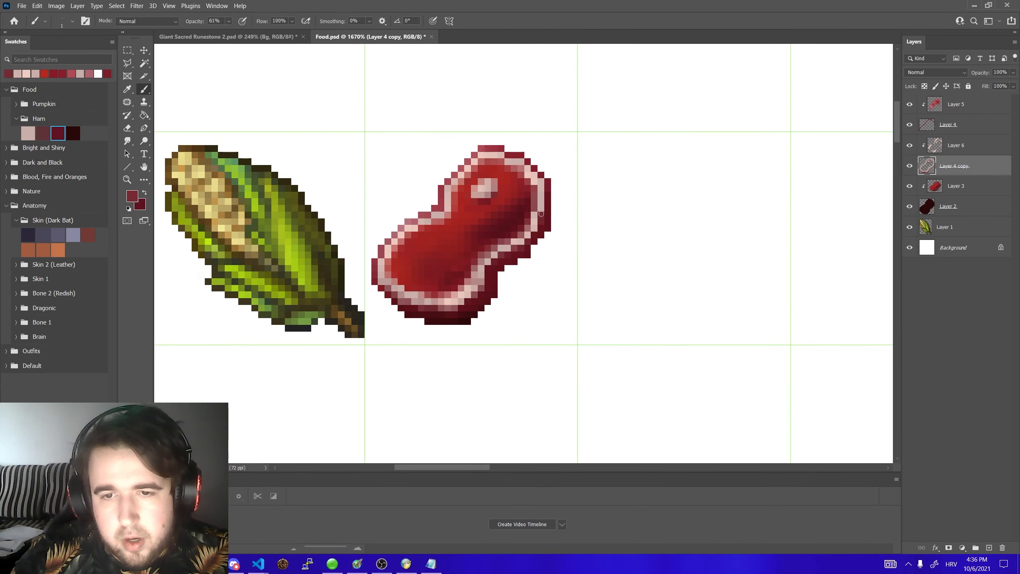
{"action": "left_click", "coordinate": [539, 201], "text": "alt"}
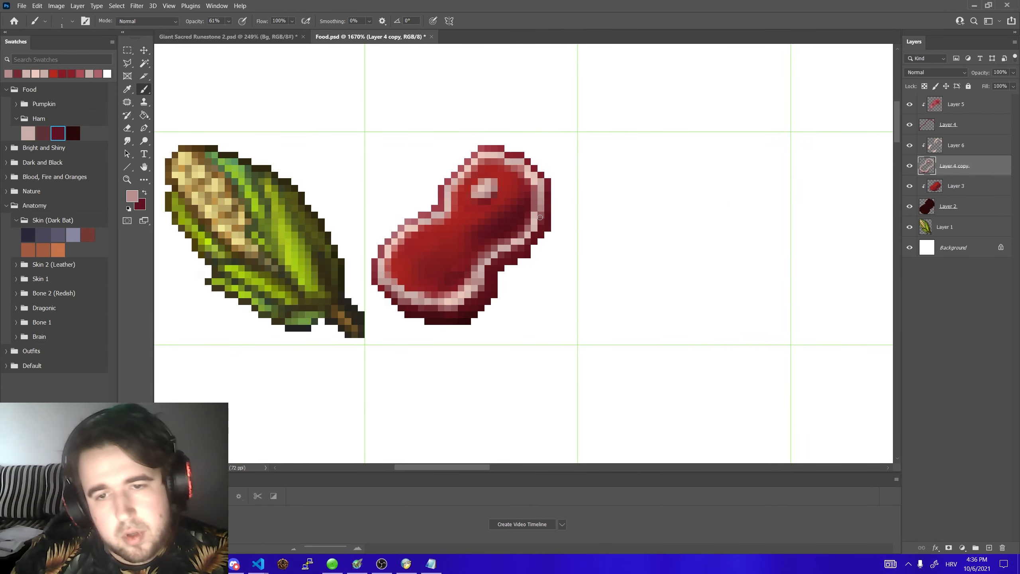
{"action": "left_click", "coordinate": [541, 218]}
{"action": "left_click", "coordinate": [546, 217], "text": "alt"}
{"action": "left_click", "coordinate": [541, 217], "text": "alt"}
{"action": "left_click", "coordinate": [541, 207], "text": "alt"}
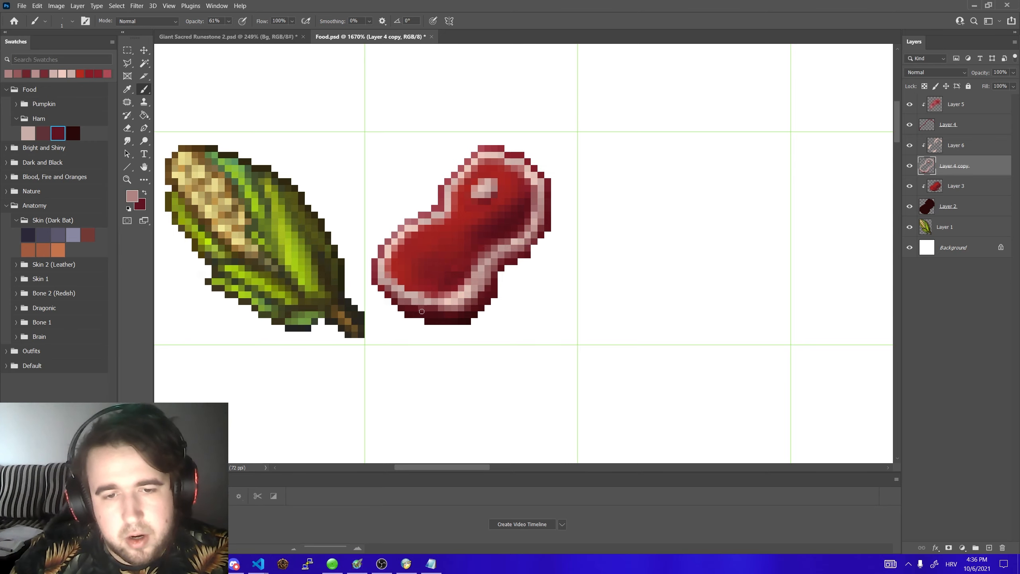
- Extend the upper lobe's right and lower-right outer edge on Layer 2 with sampled dark red, using the Pencil Tool
{"action": "scroll", "coordinate": [478, 242], "scroll_direction": "down", "scroll_amount": 8}
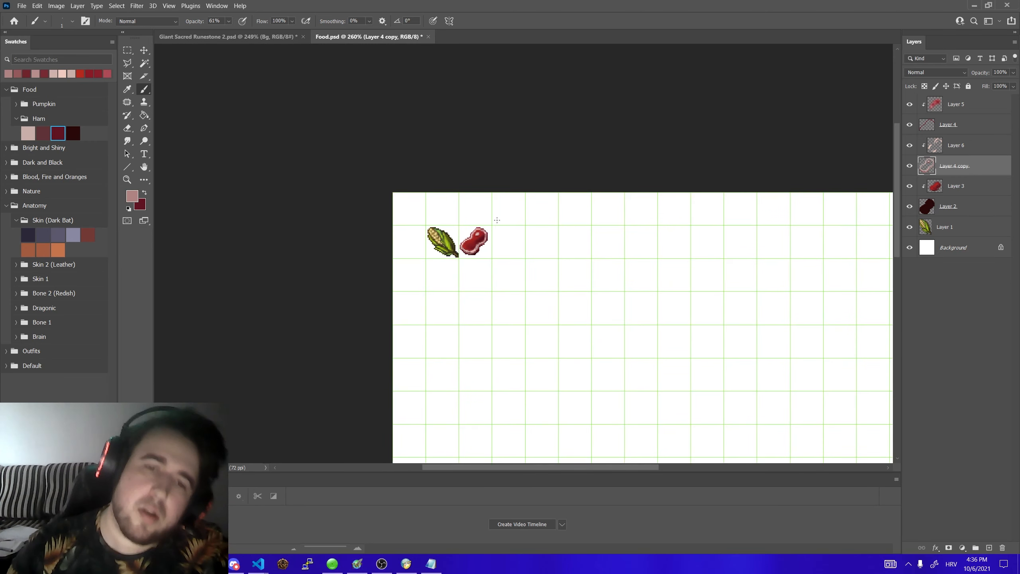
{"action": "scroll", "coordinate": [476, 241], "scroll_direction": "up", "scroll_amount": 8}
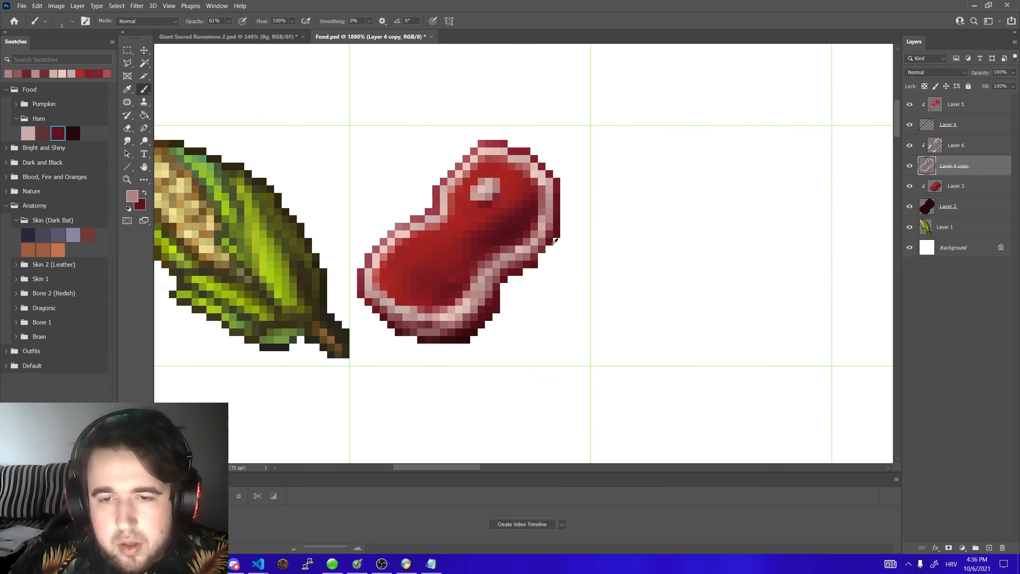
{"action": "left_click", "coordinate": [558, 231], "text": "alt"}
{"action": "left_click", "coordinate": [960, 210]}
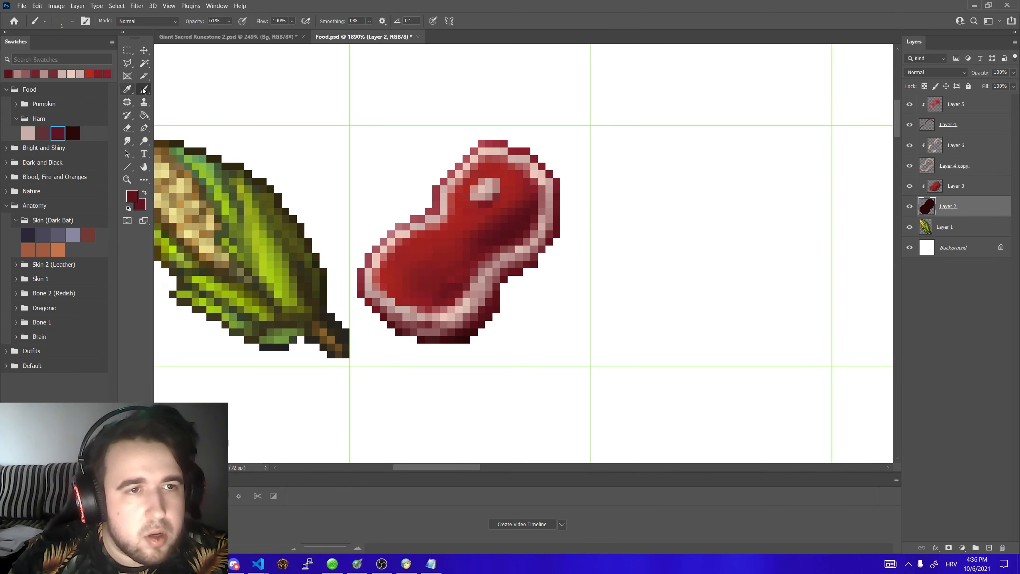
{"action": "right_click", "coordinate": [143, 90]}
{"action": "left_click", "coordinate": [181, 98]}
{"action": "left_click", "coordinate": [535, 262]}
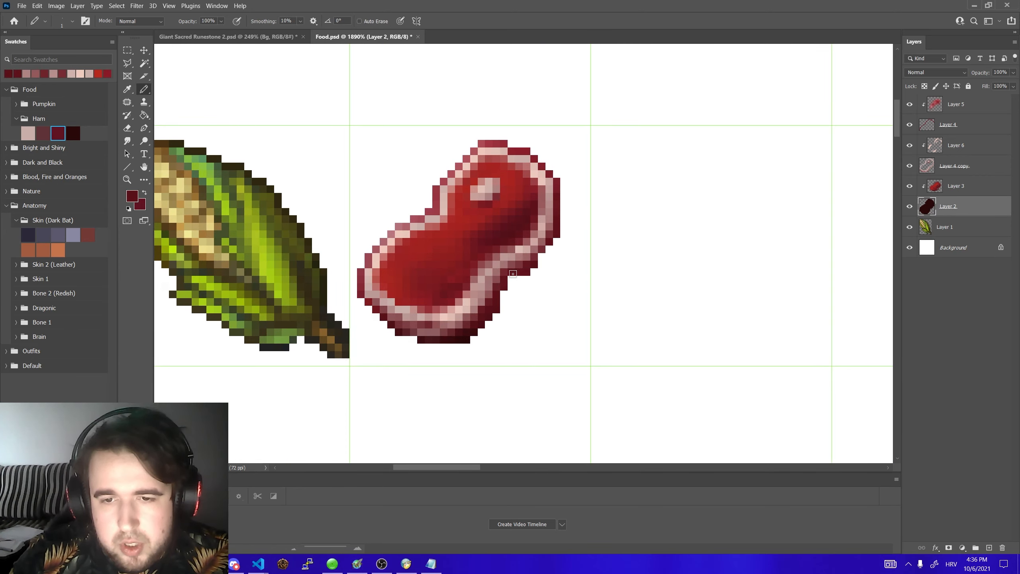
{"action": "left_click_drag", "start_coordinate": [513, 274], "coordinate": [546, 250]}
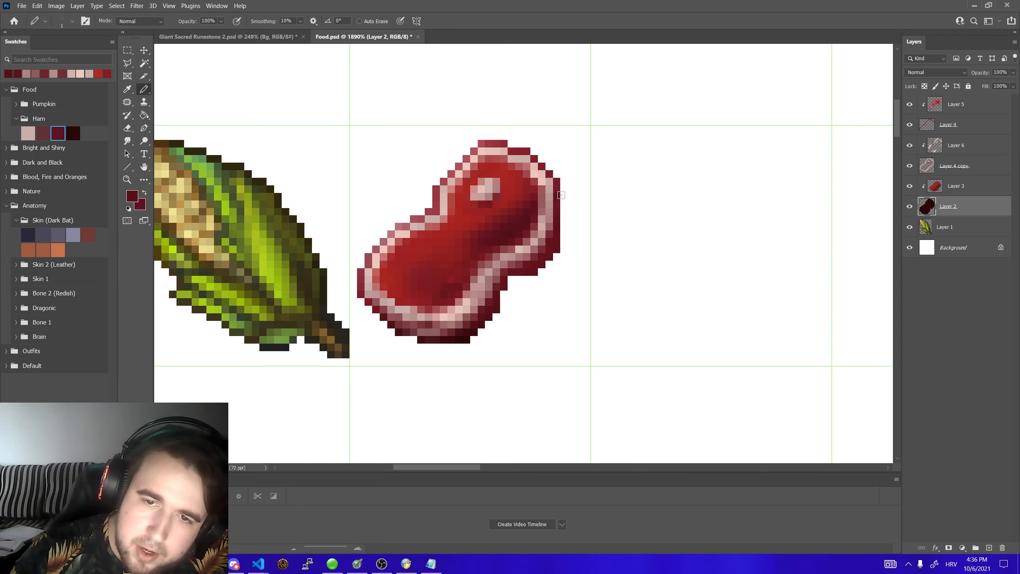
{"action": "left_click_drag", "start_coordinate": [562, 195], "coordinate": [564, 242]}
{"action": "scroll", "coordinate": [553, 237], "scroll_direction": "down", "scroll_amount": 7}
{"action": "scroll", "coordinate": [536, 255], "scroll_direction": "up", "scroll_amount": 6}
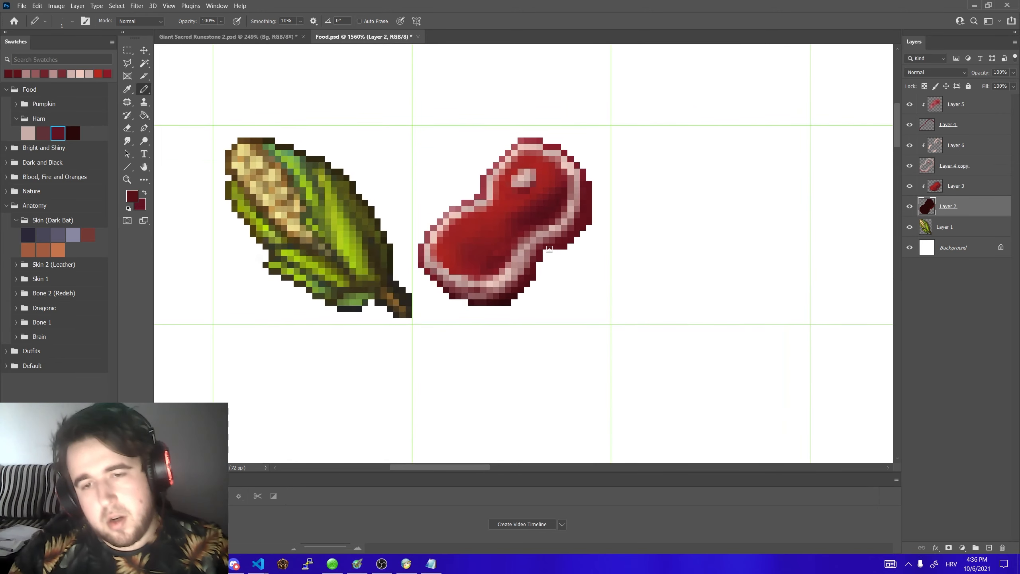
{"action": "scroll", "coordinate": [542, 265], "scroll_direction": "down", "scroll_amount": 8}
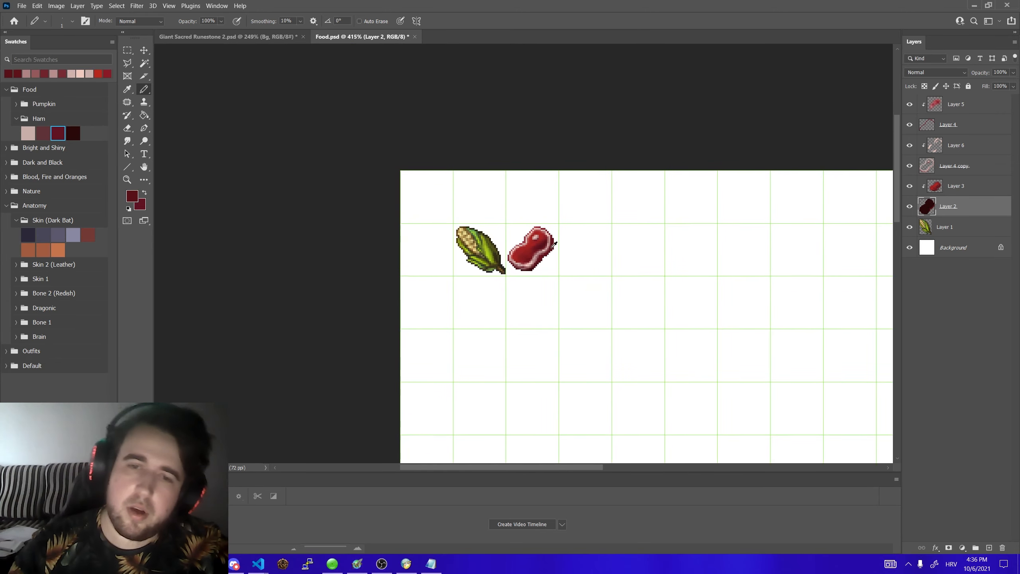
- Adjust Layer 3's color balance, with midtones at +36, +12, +32 and shadows shifted toward cyan, green and blue
{"action": "scroll", "coordinate": [549, 247], "scroll_direction": "up", "scroll_amount": 2}
{"action": "scroll", "coordinate": [550, 248], "scroll_direction": "up", "scroll_amount": 9}
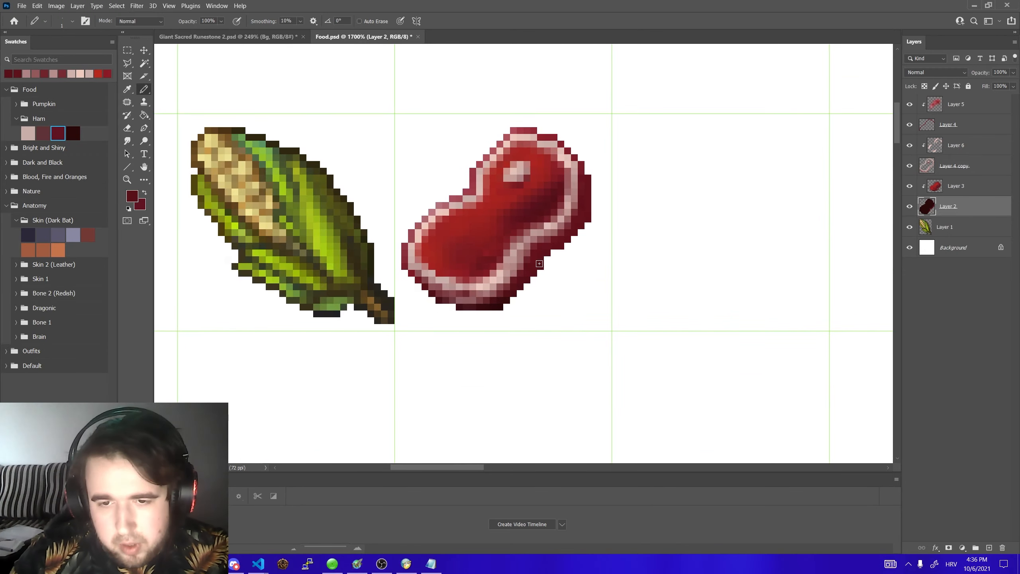
{"action": "scroll", "coordinate": [555, 276], "scroll_direction": "up", "scroll_amount": 2}
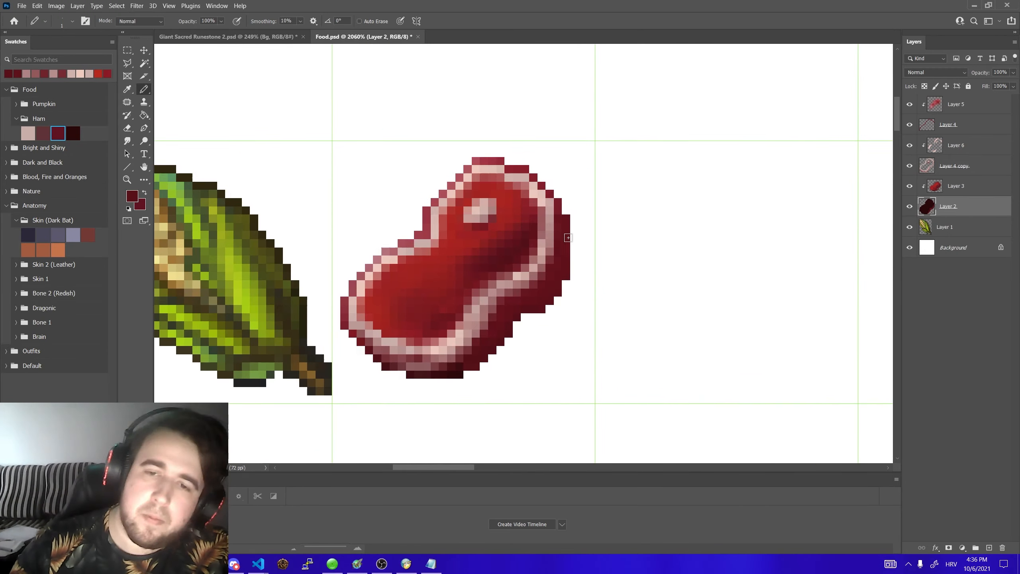
{"action": "scroll", "coordinate": [574, 212], "scroll_direction": "down", "scroll_amount": 6}
{"action": "scroll", "coordinate": [574, 212], "scroll_direction": "up", "scroll_amount": 8}
{"action": "right_click", "coordinate": [139, 95]}
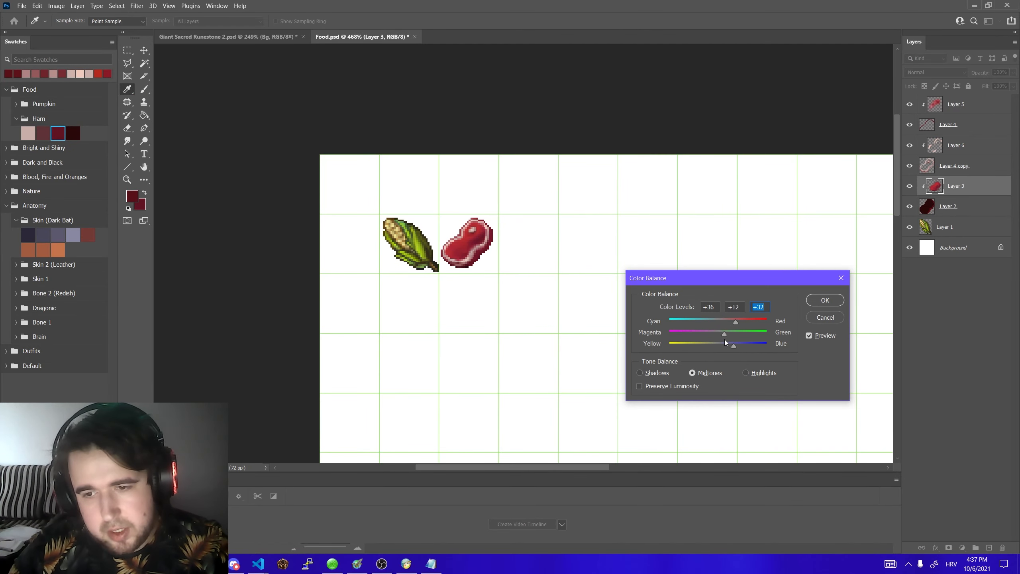
{"action": "left_click", "coordinate": [640, 373]}
{"action": "left_click_drag", "start_coordinate": [718, 346], "coordinate": [731, 346]}
{"action": "left_click_drag", "start_coordinate": [718, 334], "coordinate": [723, 334]}
{"action": "left_click_drag", "start_coordinate": [718, 323], "coordinate": [712, 322]}
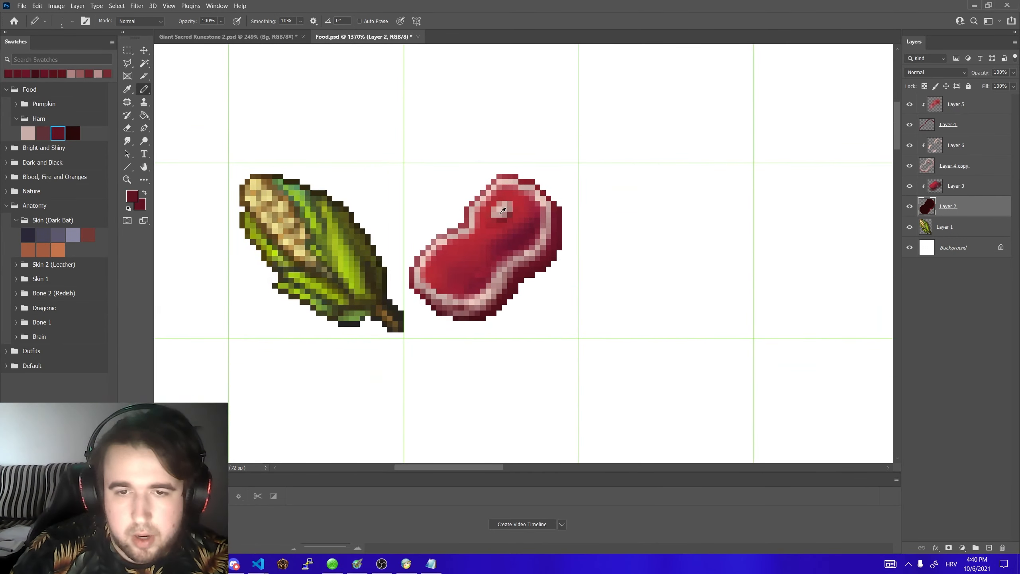
- Retouch the ham's fat rim on Layer 6 with sampled pinks, using the brush at 61% opacity
{"action": "scroll", "coordinate": [445, 246], "scroll_direction": "down", "scroll_amount": 10}
{"action": "scroll", "coordinate": [482, 249], "scroll_direction": "up", "scroll_amount": 10}
{"action": "scroll", "coordinate": [499, 260], "scroll_direction": "down", "scroll_amount": 2}
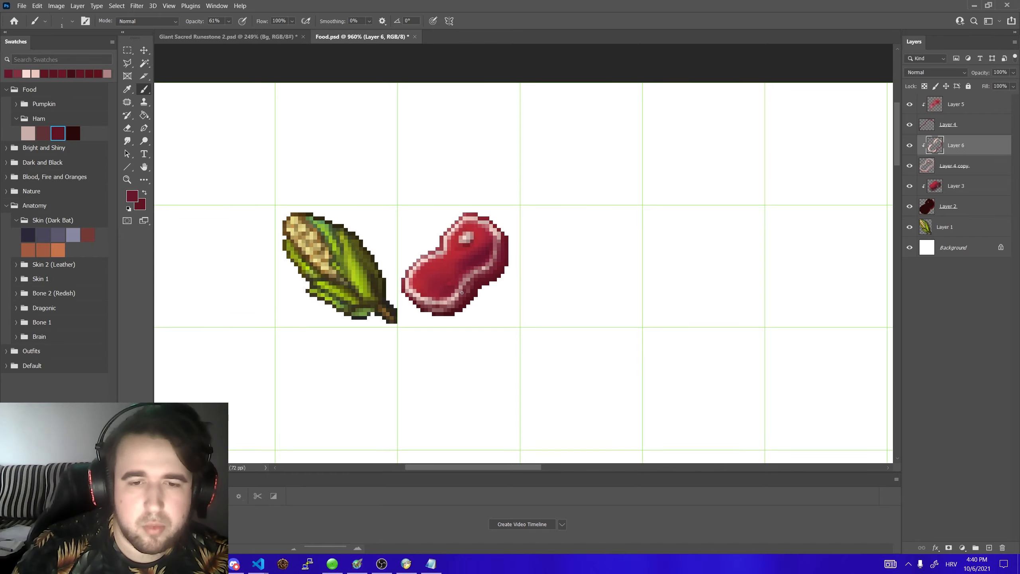
{"action": "scroll", "coordinate": [511, 277], "scroll_direction": "up", "scroll_amount": 4}
{"action": "left_click", "coordinate": [510, 200], "text": "alt"}
{"action": "scroll", "coordinate": [531, 221], "scroll_direction": "down", "scroll_amount": 10}
{"action": "scroll", "coordinate": [520, 220], "scroll_direction": "up", "scroll_amount": 10}
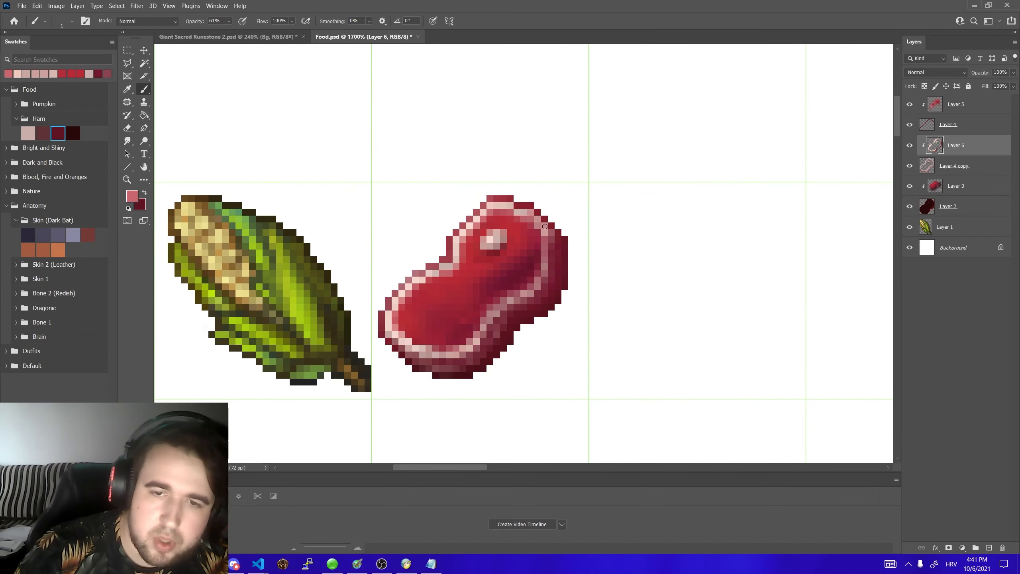
{"action": "left_click", "coordinate": [501, 206], "text": "alt"}
- Pick a brighter orange-red and blend it across the meat's upper-left area on Layer 3 at 48% brush opacity
{"action": "left_click", "coordinate": [956, 186]}
{"action": "scroll", "coordinate": [518, 236], "scroll_direction": "down", "scroll_amount": 2}
{"action": "left_click", "coordinate": [484, 257], "text": "alt"}
{"action": "left_click", "coordinate": [132, 196]}
{"action": "left_click", "coordinate": [774, 317]}
{"action": "left_click", "coordinate": [909, 292]}
{"action": "left_click_drag", "start_coordinate": [468, 268], "coordinate": [432, 290]}
{"action": "scroll", "coordinate": [558, 255], "scroll_direction": "down", "scroll_amount": 10}
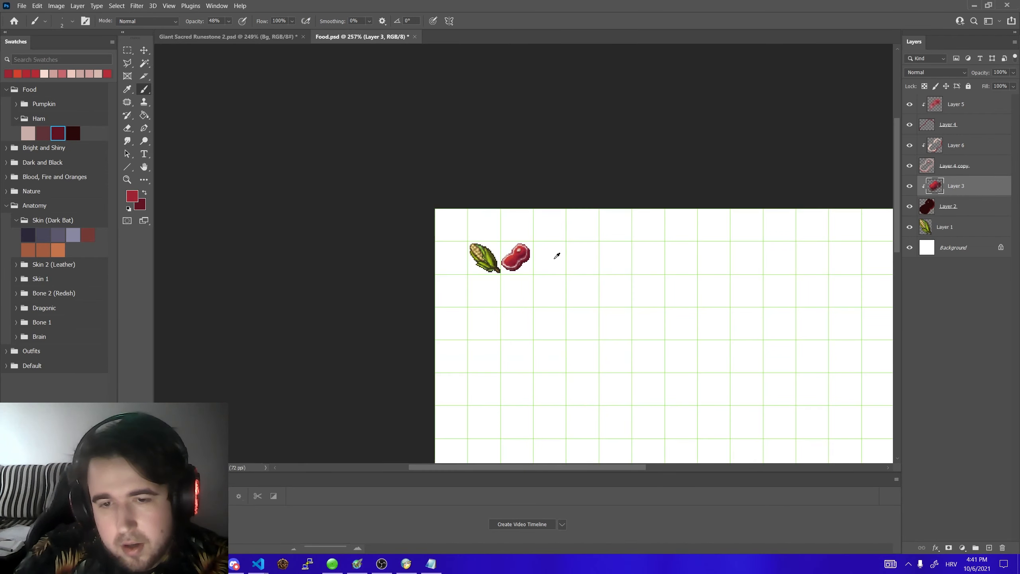
{"action": "scroll", "coordinate": [528, 248], "scroll_direction": "up", "scroll_amount": 10}
{"action": "scroll", "coordinate": [481, 241], "scroll_direction": "down", "scroll_amount": 6}
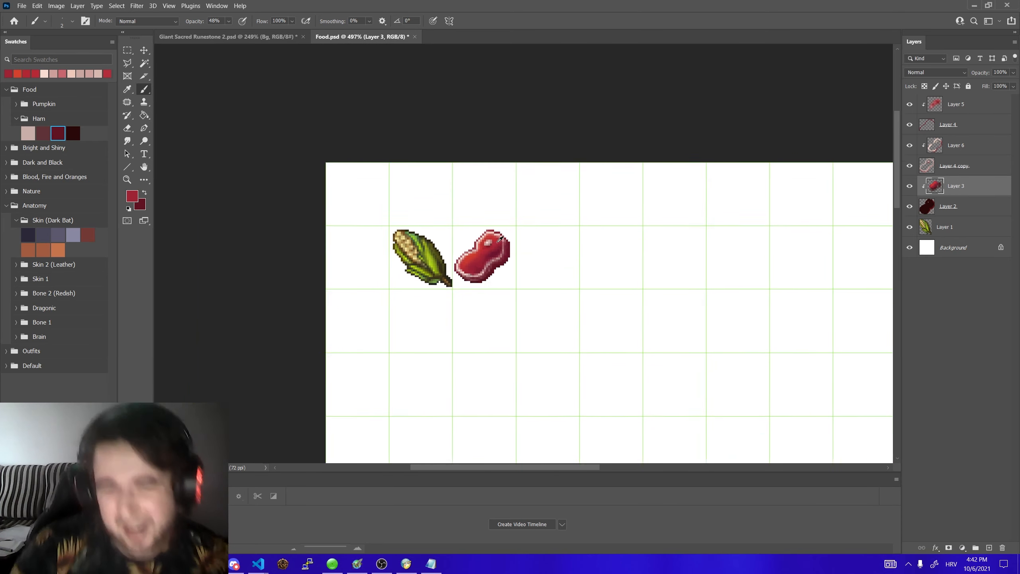
{"action": "scroll", "coordinate": [517, 235], "scroll_direction": "up", "scroll_amount": 1}
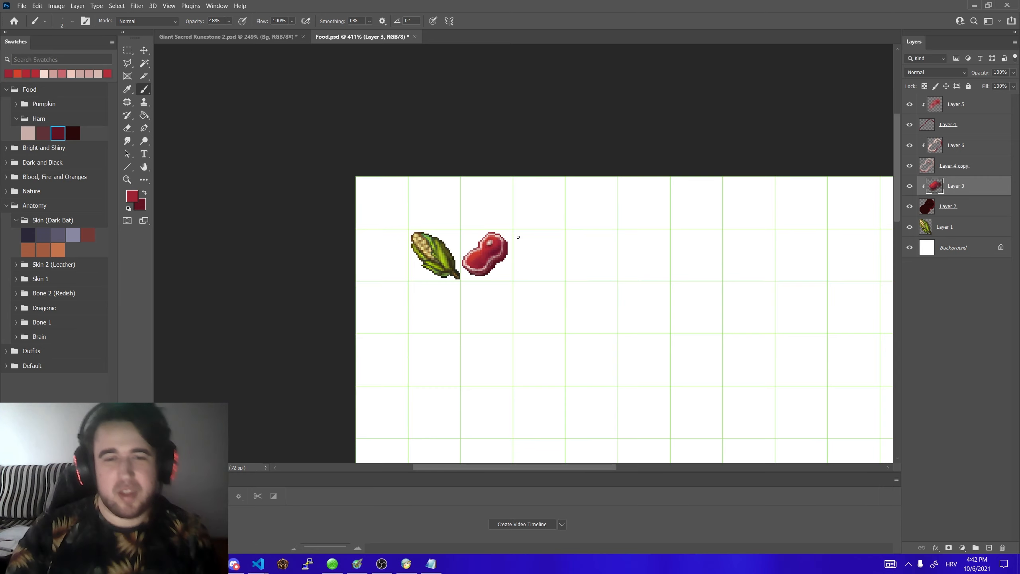
- Paint a fat vein through the lower lobe on Layer 4 copy with a 1-pixel brush and sampled pale pink
{"action": "scroll", "coordinate": [487, 258], "scroll_direction": "up", "scroll_amount": 10}
{"action": "key", "text": "["}
{"action": "left_click", "coordinate": [975, 146]}
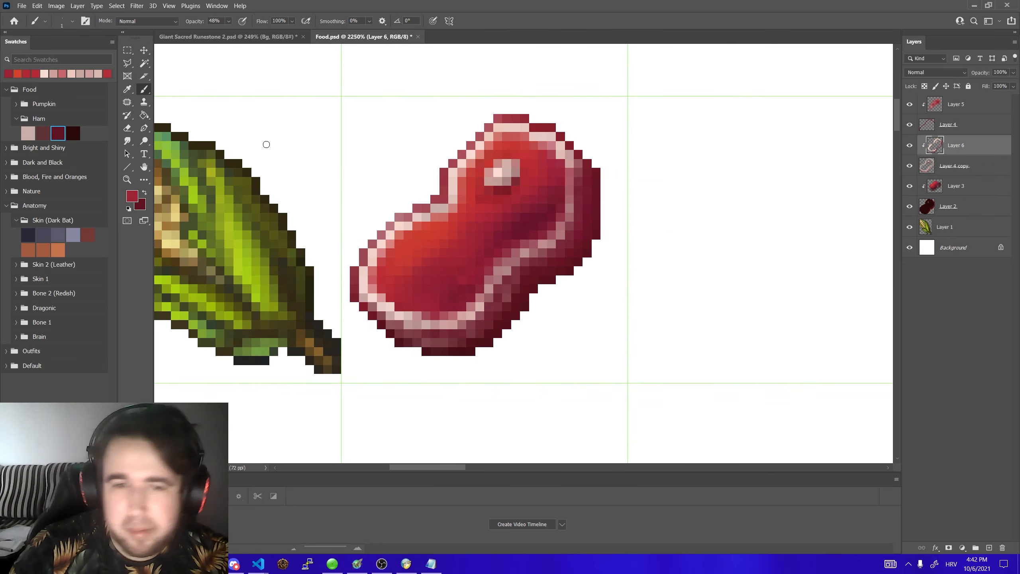
{"action": "left_click", "coordinate": [422, 216], "text": "alt"}
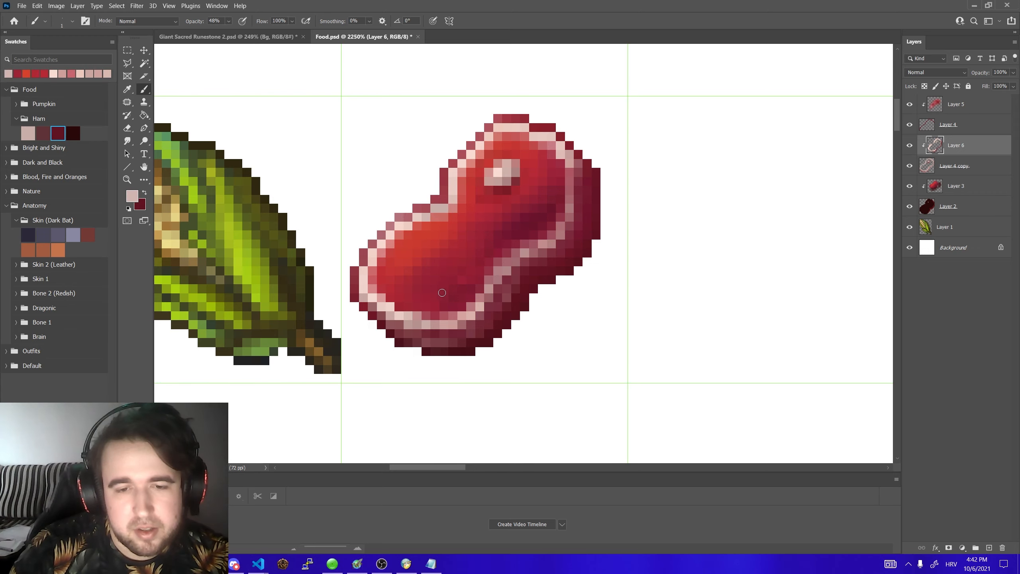
{"action": "left_click", "coordinate": [944, 166]}
{"action": "left_click_drag", "start_coordinate": [436, 288], "coordinate": [409, 304]}
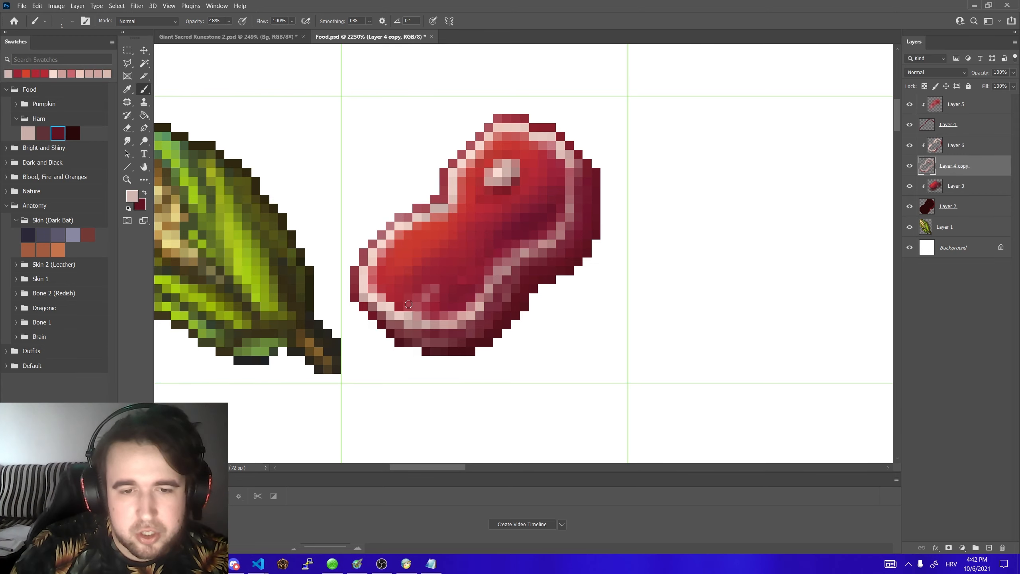
{"action": "scroll", "coordinate": [395, 312], "scroll_direction": "down", "scroll_amount": 2}
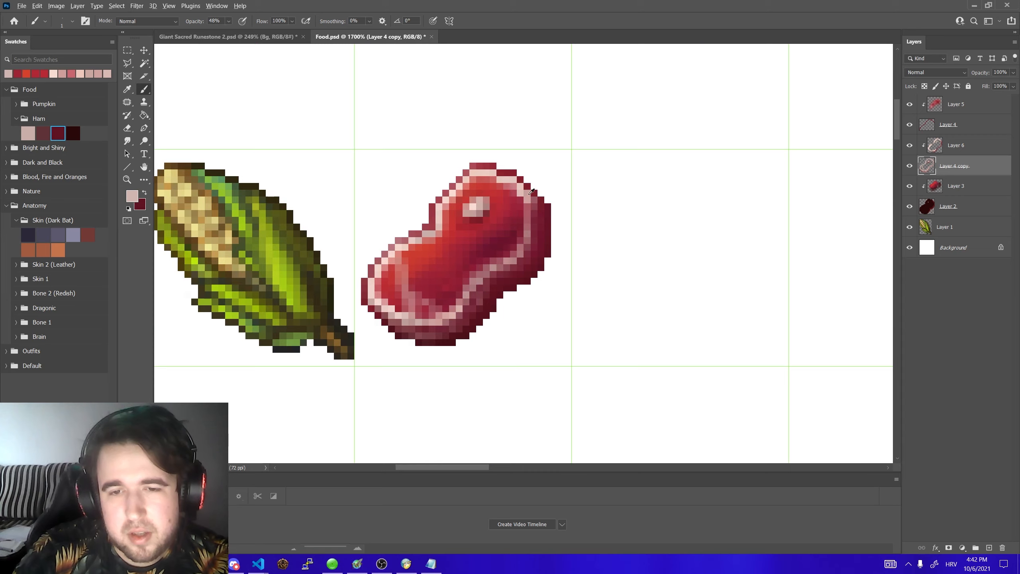
- Strengthen the lower lobe's fat vein along its left side with sampled pale pink and sample a dark crimson
{"action": "left_click", "coordinate": [524, 190], "text": "alt"}
{"action": "left_click", "coordinate": [397, 249], "text": "alt"}
{"action": "mouse_move", "coordinate": [395, 255]}
{"action": "left_mouse_down"}
{"action": "mouse_move", "coordinate": [411, 297]}
{"action": "mouse_move", "coordinate": [478, 265]}
{"action": "mouse_move", "coordinate": [390, 279]}
{"action": "mouse_move", "coordinate": [390, 270]}
{"action": "mouse_move", "coordinate": [406, 310]}
{"action": "left_mouse_up"}
{"action": "left_click", "coordinate": [486, 248], "text": "alt"}
{"action": "scroll", "coordinate": [428, 315], "scroll_direction": "down", "scroll_amount": 8}
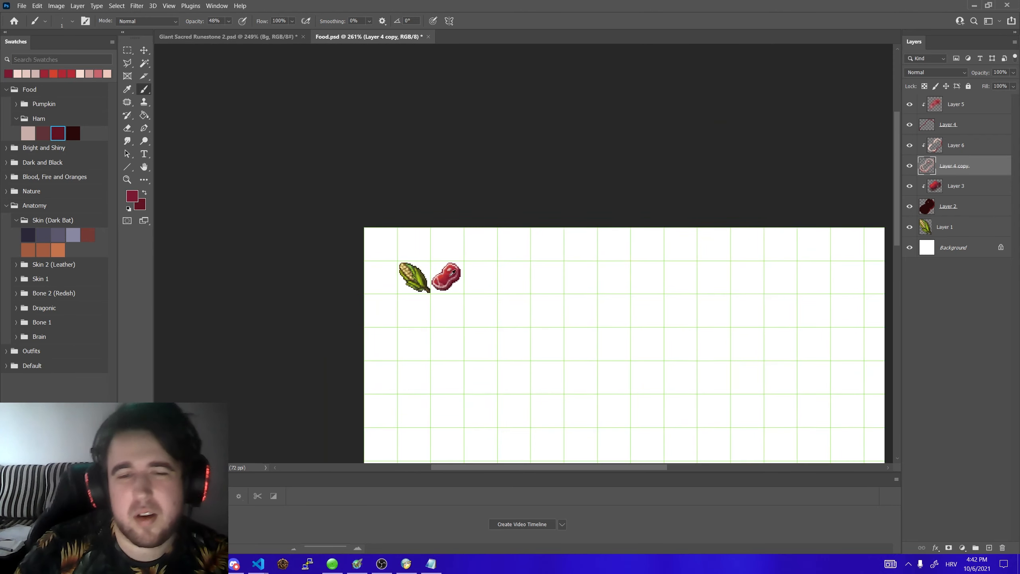
- Add a thin fat vein inside the upper lobe's right side on Layer 4 copy, using sampled pinks
{"action": "scroll", "coordinate": [445, 276], "scroll_direction": "up", "scroll_amount": 8}
{"action": "left_click", "coordinate": [431, 245], "text": "alt"}
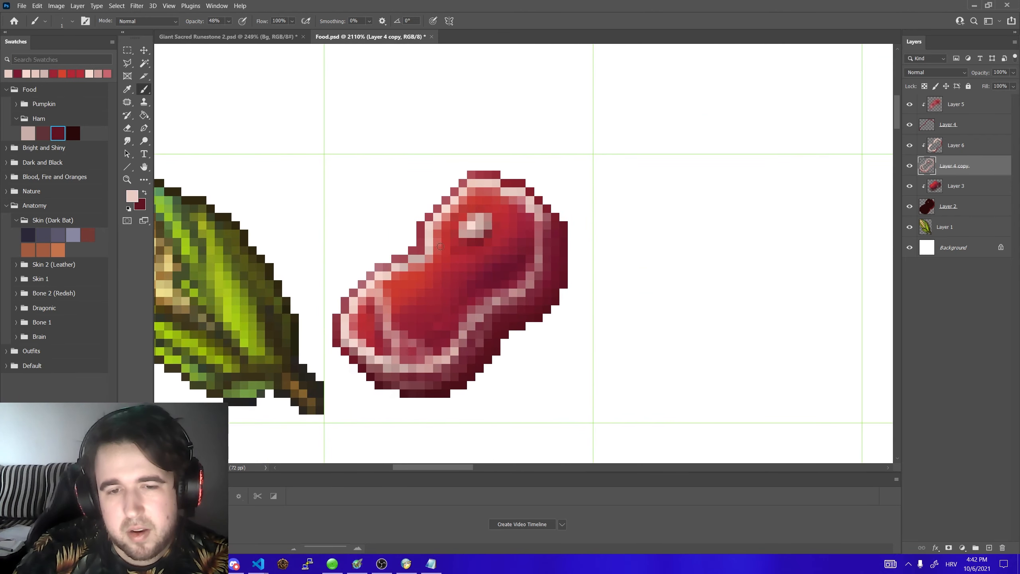
{"action": "scroll", "coordinate": [534, 235], "scroll_direction": "down", "scroll_amount": 9}
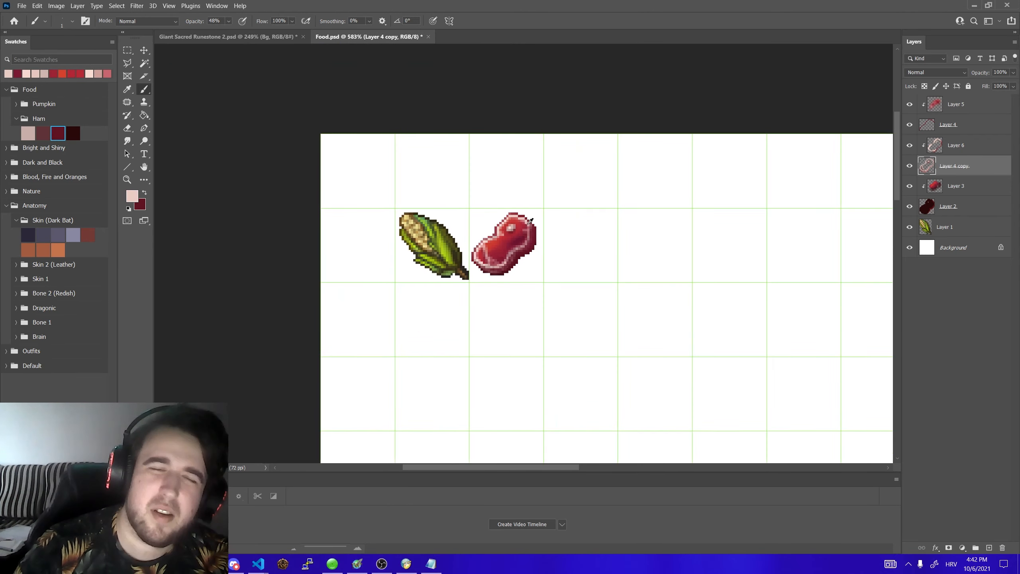
{"action": "scroll", "coordinate": [533, 234], "scroll_direction": "up", "scroll_amount": 8}
{"action": "scroll", "coordinate": [533, 234], "scroll_direction": "up", "scroll_amount": 1}
{"action": "left_click", "coordinate": [563, 226], "text": "alt"}
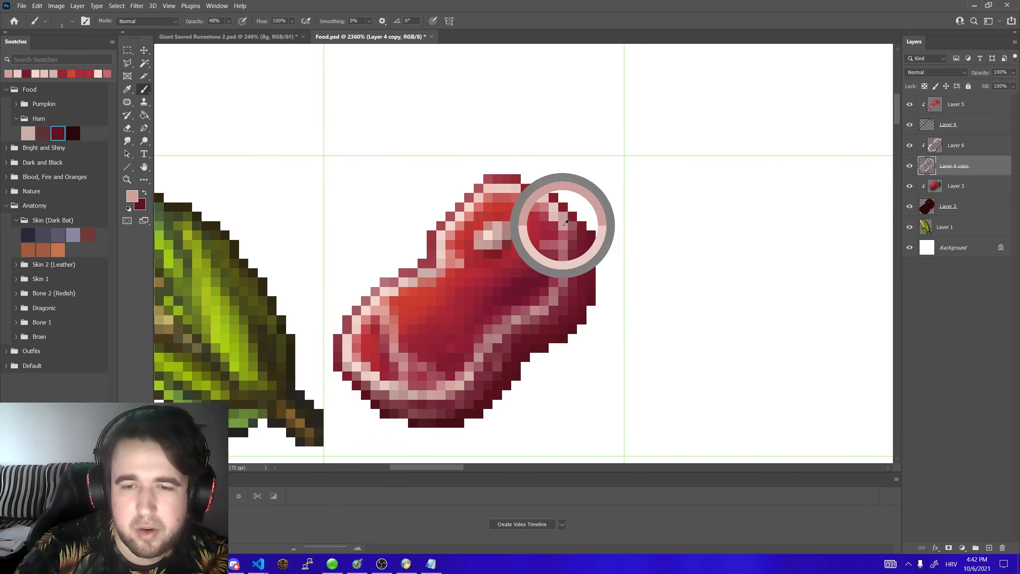
{"action": "scroll", "coordinate": [464, 276], "scroll_direction": "down", "scroll_amount": 8}
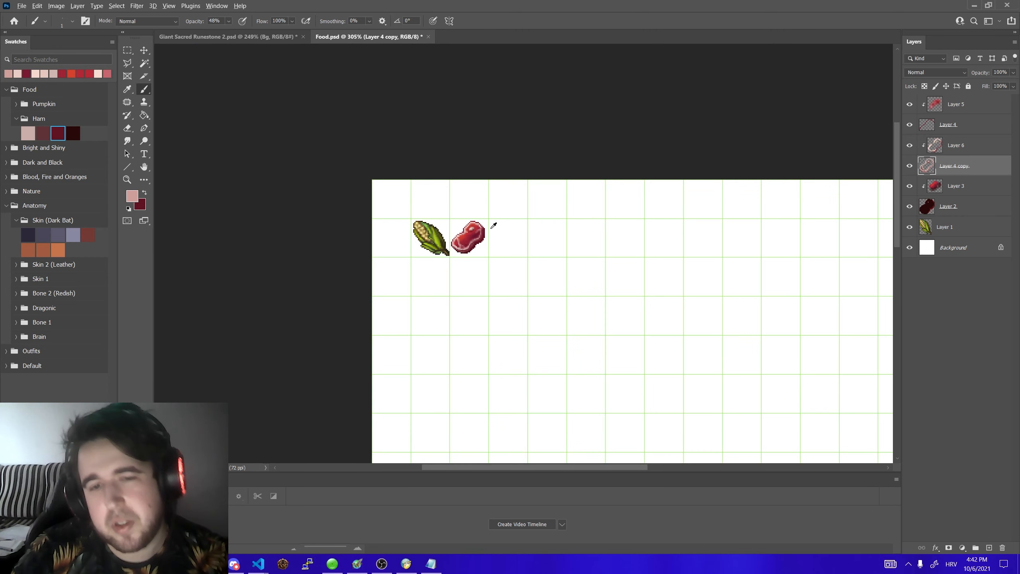
- Refine the lower lobe's fat vein with sampled pale pink, red, dark crimson and dusty pink
{"action": "scroll", "coordinate": [471, 236], "scroll_direction": "up", "scroll_amount": 7}
{"action": "left_click", "coordinate": [383, 261], "text": "alt"}
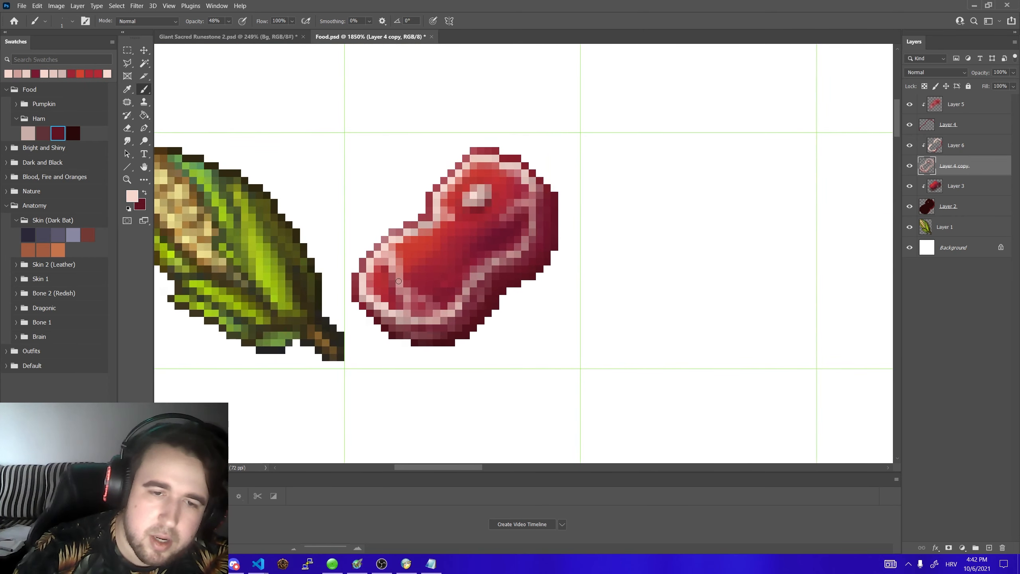
{"action": "scroll", "coordinate": [402, 281], "scroll_direction": "down", "scroll_amount": 7}
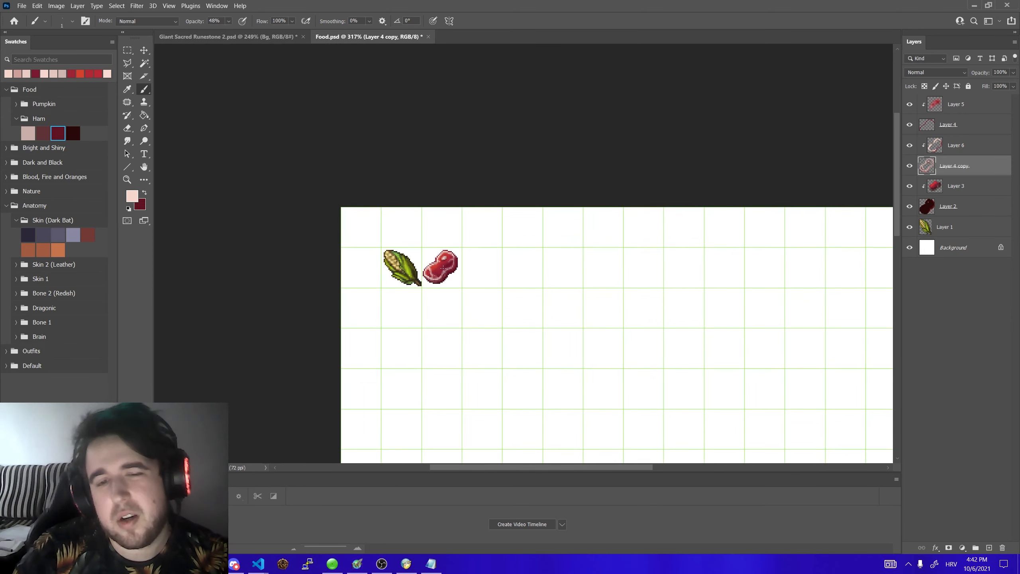
{"action": "scroll", "coordinate": [443, 267], "scroll_direction": "up", "scroll_amount": 7}
{"action": "left_click", "coordinate": [411, 262], "text": "alt"}
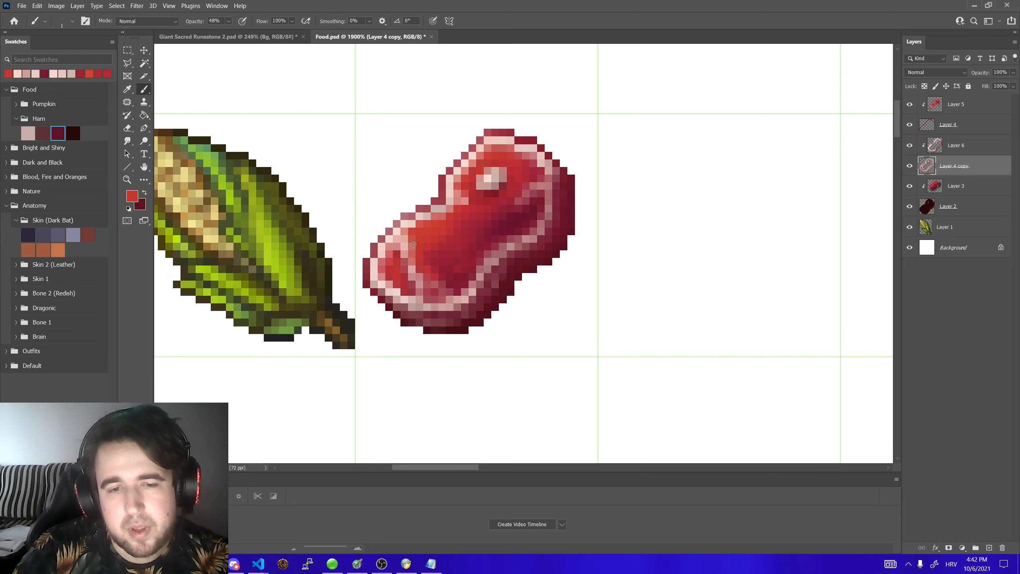
{"action": "left_click", "coordinate": [460, 276], "text": "alt"}
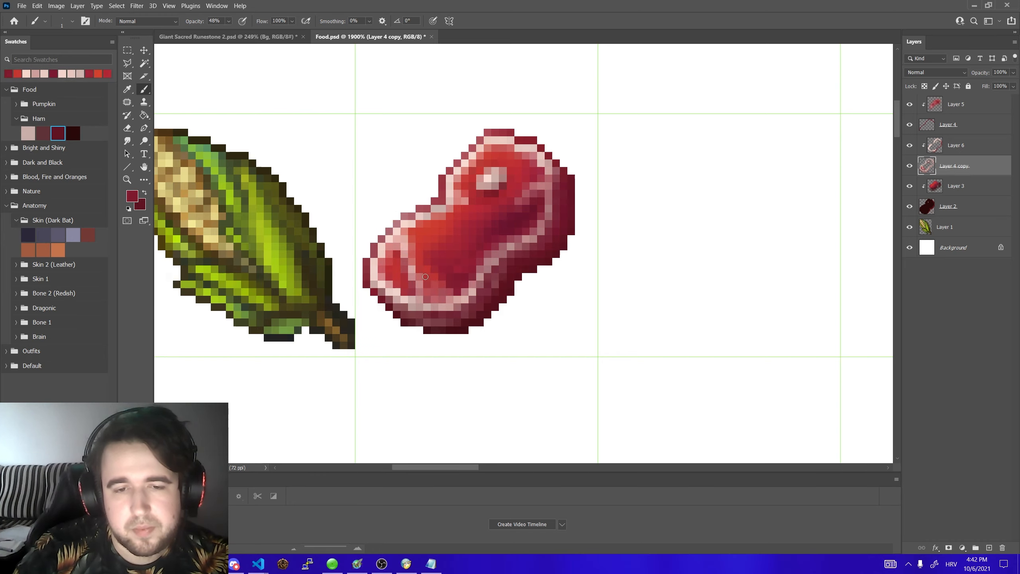
{"action": "left_click", "coordinate": [450, 306], "text": "alt"}
{"action": "left_click_drag", "start_coordinate": [457, 298], "coordinate": [397, 254]}
{"action": "scroll", "coordinate": [418, 223], "scroll_direction": "down", "scroll_amount": 7}
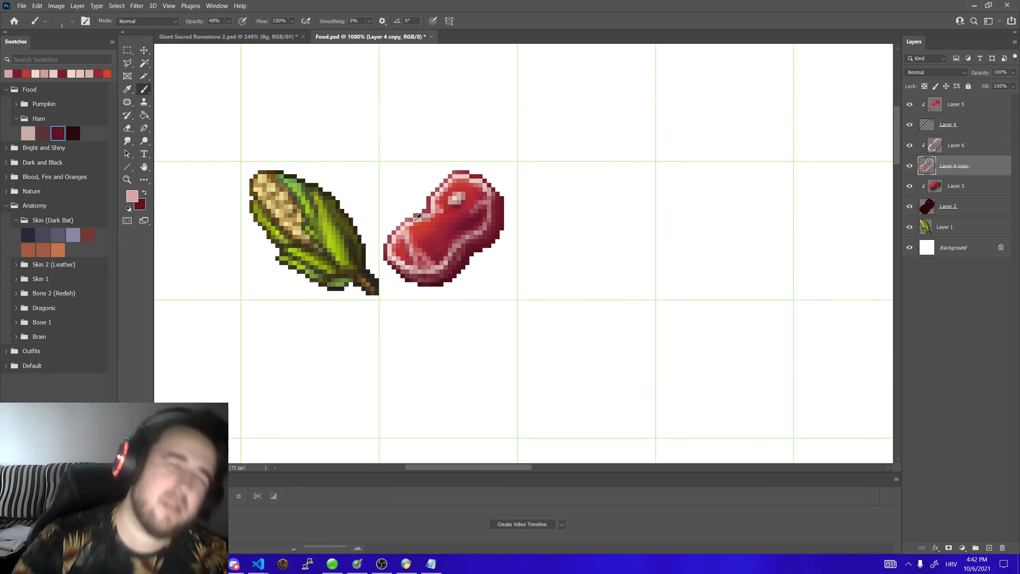
- Choose a brighter orange from a sampled meat red and paint highlights in both lobes of the ham
{"action": "scroll", "coordinate": [496, 163], "scroll_direction": "up", "scroll_amount": 7}
{"action": "left_click", "coordinate": [539, 177], "text": "alt"}
{"action": "scroll", "coordinate": [622, 201], "scroll_direction": "down", "scroll_amount": 2}
{"action": "scroll", "coordinate": [582, 221], "scroll_direction": "down", "scroll_amount": 2}
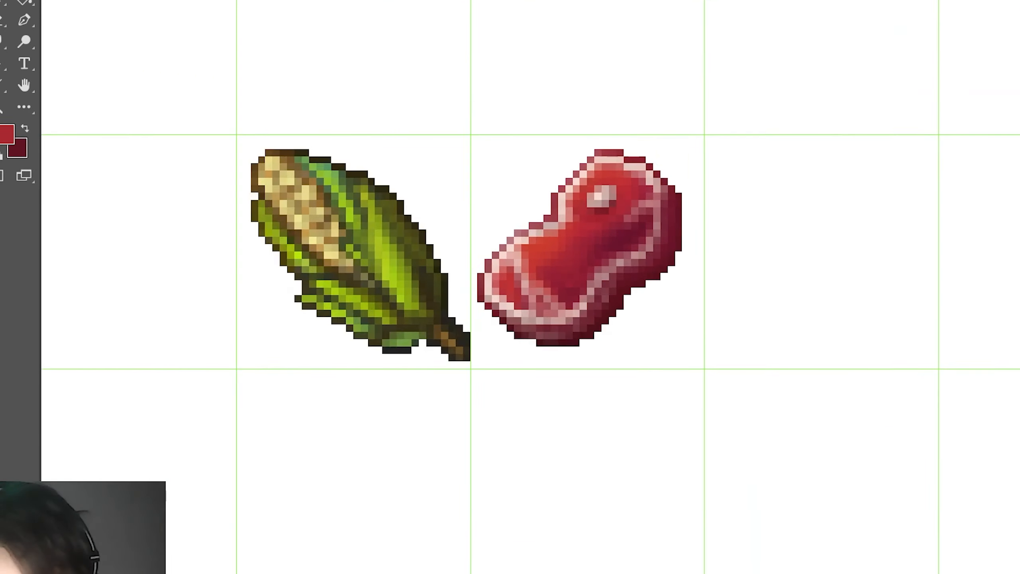
{"action": "scroll", "coordinate": [546, 226], "scroll_direction": "up", "scroll_amount": 2}
{"action": "left_click", "coordinate": [522, 261], "text": "alt"}
{"action": "left_click", "coordinate": [6, 139]}
{"action": "key", "text": "Return"}
{"action": "left_click_drag", "start_coordinate": [538, 258], "coordinate": [549, 257]}
{"action": "mouse_move", "coordinate": [629, 150]}
{"action": "left_mouse_down"}
{"action": "mouse_move", "coordinate": [581, 193]}
{"action": "mouse_move", "coordinate": [584, 296]}
{"action": "left_mouse_up"}
- Touch up the fat rim's right side and the lower lobe's vein with sampled shades from the ham
{"action": "scroll", "coordinate": [559, 232], "scroll_direction": "down", "scroll_amount": 8}
{"action": "scroll", "coordinate": [584, 223], "scroll_direction": "up", "scroll_amount": 9}
{"action": "scroll", "coordinate": [537, 150], "scroll_direction": "down", "scroll_amount": 9}
{"action": "scroll", "coordinate": [626, 233], "scroll_direction": "up", "scroll_amount": 9}
{"action": "left_click", "coordinate": [589, 269], "text": "alt"}
{"action": "left_click_drag", "start_coordinate": [618, 264], "coordinate": [586, 296]}
{"action": "left_click_drag", "start_coordinate": [495, 277], "coordinate": [541, 329]}
{"action": "scroll", "coordinate": [406, 336], "scroll_direction": "down", "scroll_amount": 3}
{"action": "scroll", "coordinate": [559, 302], "scroll_direction": "up", "scroll_amount": 4}
{"action": "left_click", "coordinate": [552, 288], "text": "alt"}
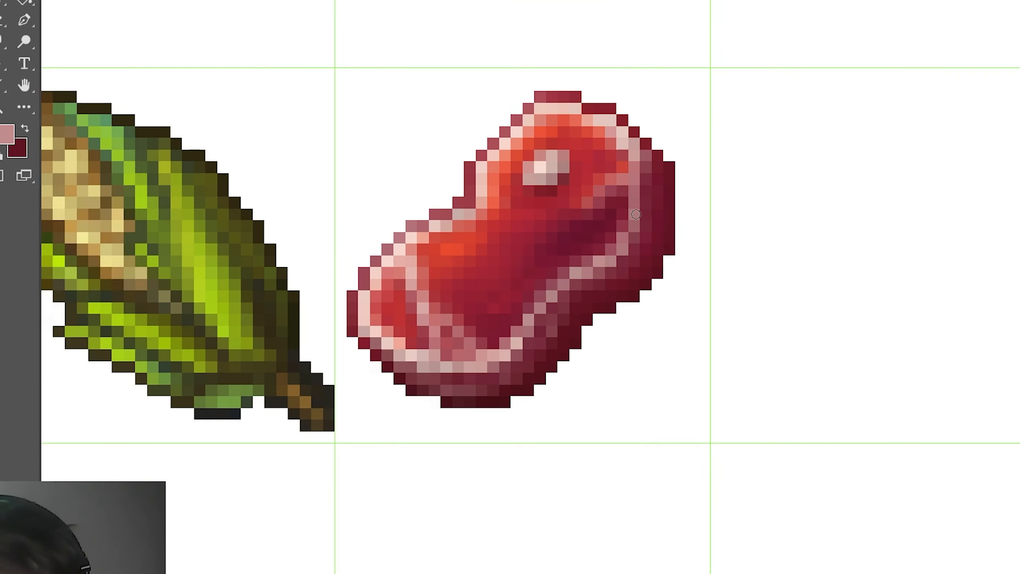
{"action": "left_click", "coordinate": [629, 169], "text": "alt"}
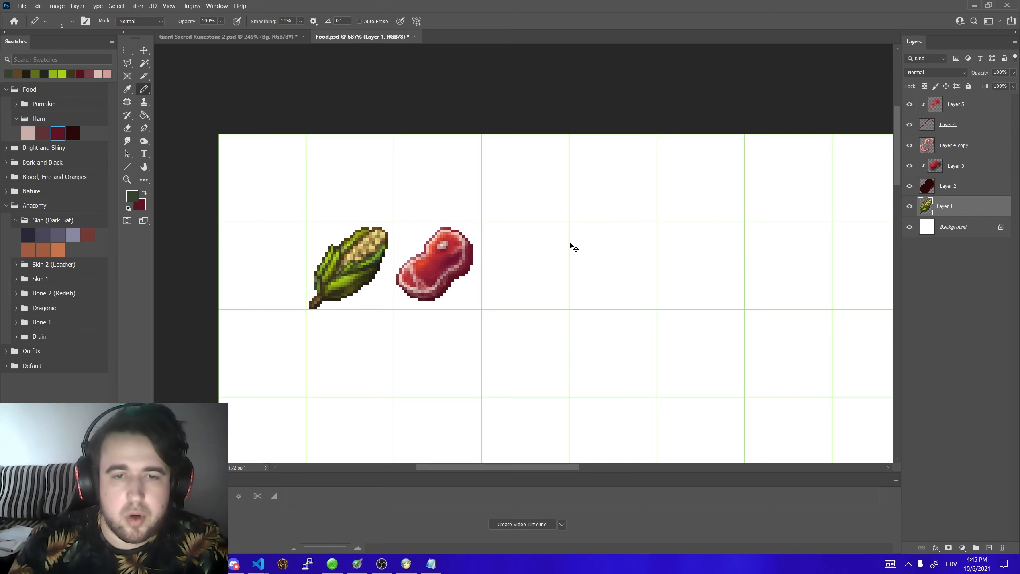
- Hide the grid and darken the corncob husk's left edge on Layer 1 with sampled dark olive, using the Pencil Tool
{"action": "key", "text": "ctrl+apostrophe"}
{"action": "scroll", "coordinate": [314, 283], "scroll_direction": "up", "scroll_amount": 11}
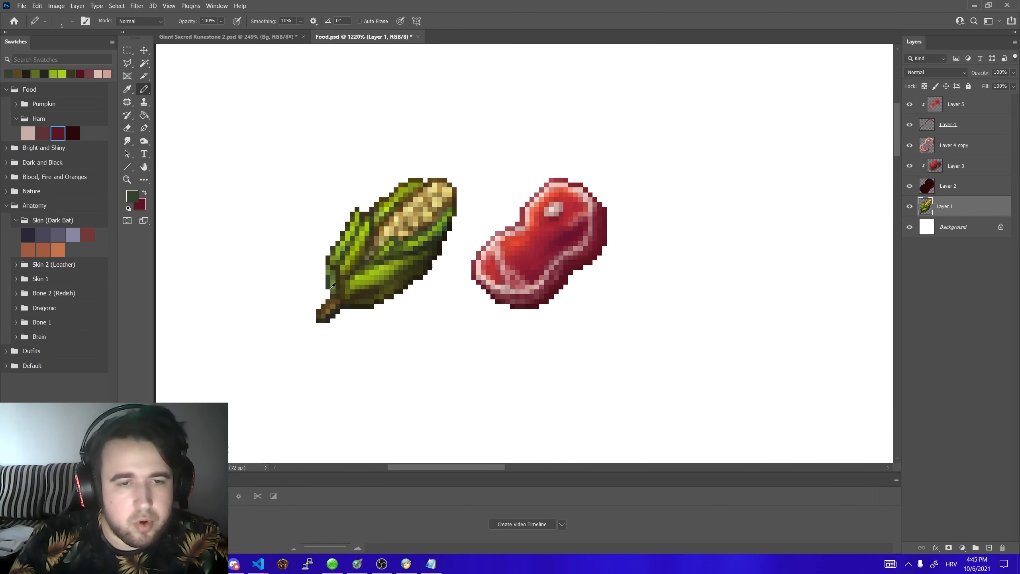
{"action": "left_click", "coordinate": [331, 267], "text": "alt"}
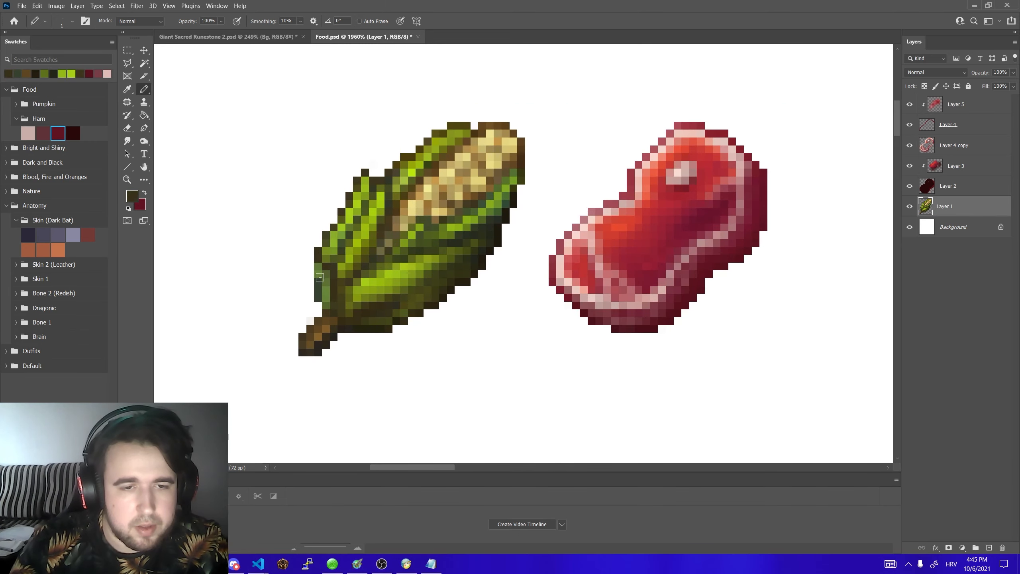
{"action": "scroll", "coordinate": [312, 273], "scroll_direction": "down", "scroll_amount": 4}
{"action": "scroll", "coordinate": [338, 263], "scroll_direction": "up", "scroll_amount": 4}
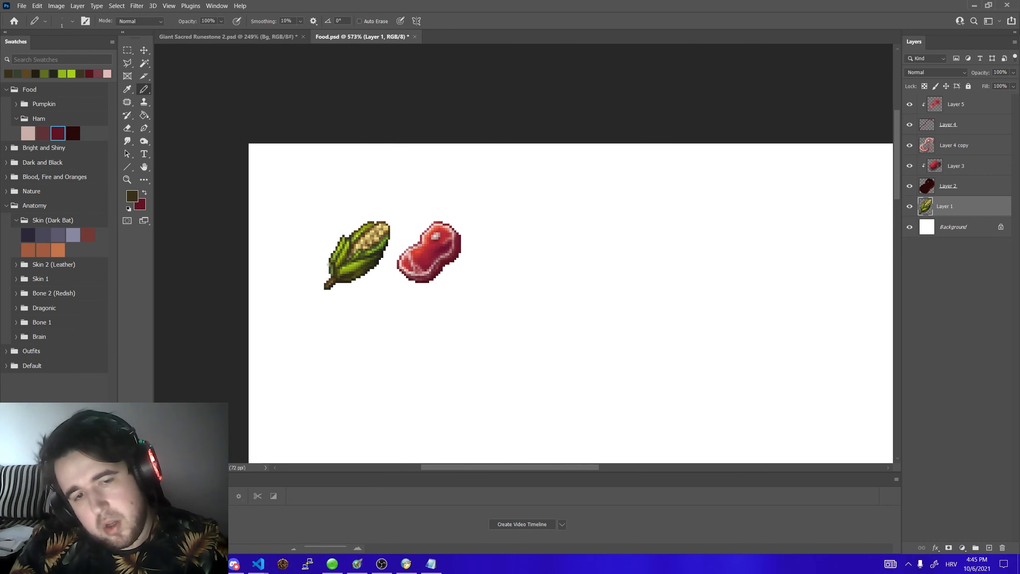
{"action": "left_click", "coordinate": [332, 269], "text": "alt"}
{"action": "scroll", "coordinate": [334, 259], "scroll_direction": "down", "scroll_amount": 6}
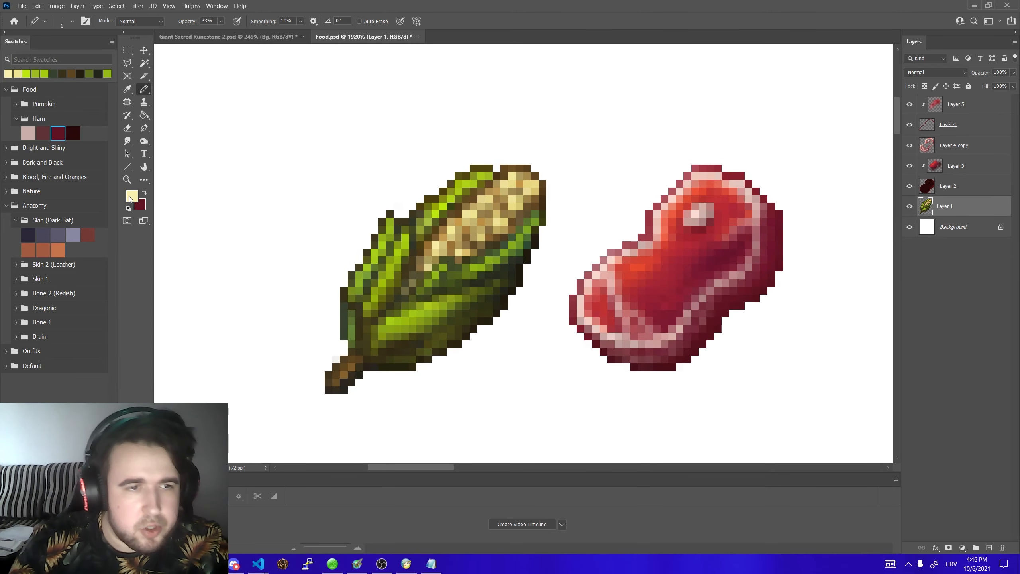
- Choose a paler yellow and touch up the corncob's kernels with it and shades sampled from the cob
{"action": "left_click", "coordinate": [131, 196]}
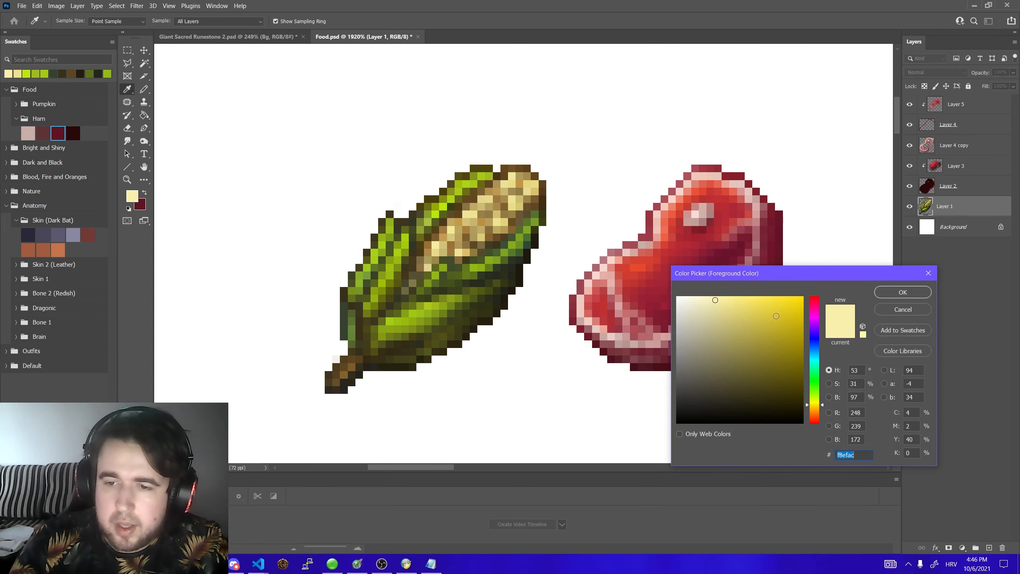
{"action": "left_click", "coordinate": [903, 292]}
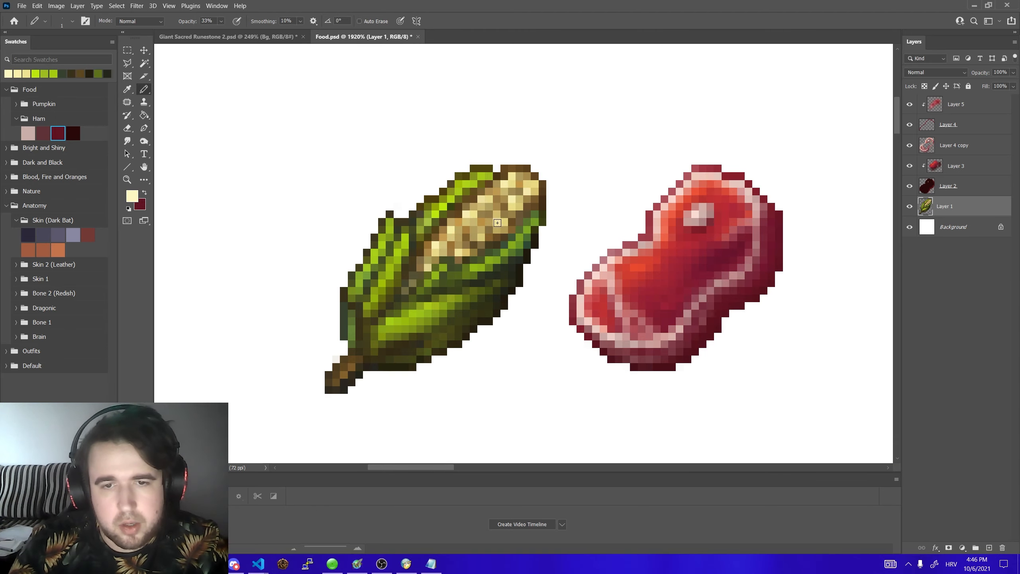
{"action": "scroll", "coordinate": [479, 237], "scroll_direction": "down", "scroll_amount": 5}
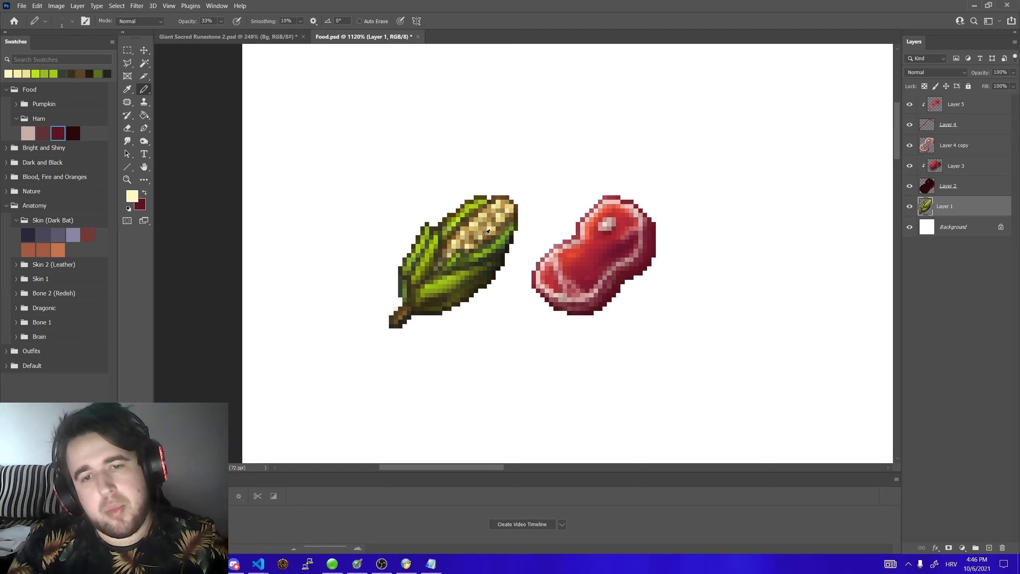
{"action": "scroll", "coordinate": [473, 212], "scroll_direction": "down", "scroll_amount": 1}
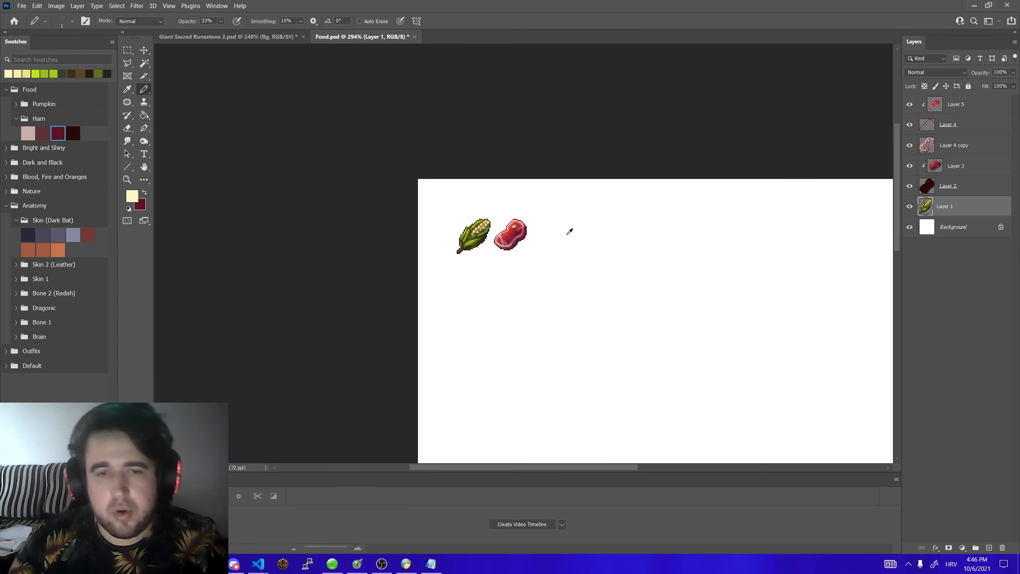
{"action": "scroll", "coordinate": [489, 229], "scroll_direction": "up", "scroll_amount": 5}
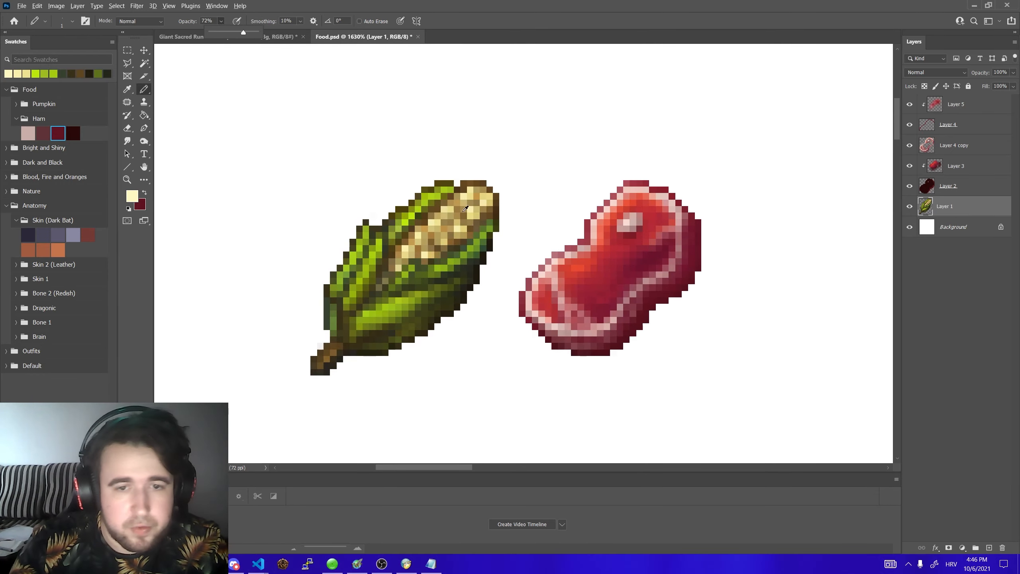
{"action": "scroll", "coordinate": [466, 208], "scroll_direction": "up", "scroll_amount": 2}
{"action": "left_click", "coordinate": [468, 247], "text": "alt"}
{"action": "left_click", "coordinate": [478, 237], "text": "alt"}
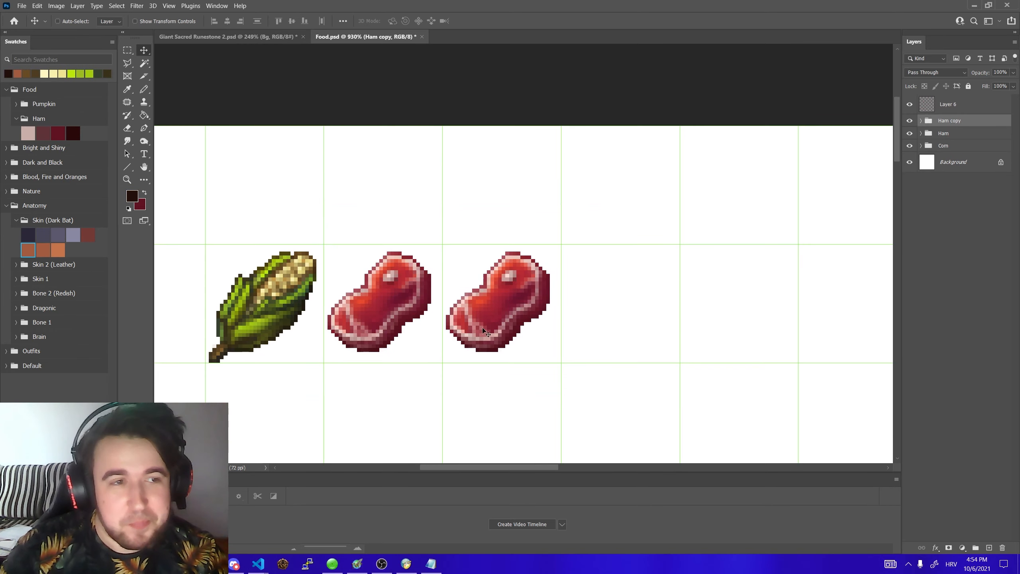
- Turn on layer Auto-Select, select the copied ham's Layer 3, and toggle layer visibility to identify its parts
{"action": "scroll", "coordinate": [574, 318], "scroll_direction": "up", "scroll_amount": 3}
{"action": "left_click", "coordinate": [75, 22]}
{"action": "scroll", "coordinate": [420, 220], "scroll_direction": "down", "scroll_amount": 5}
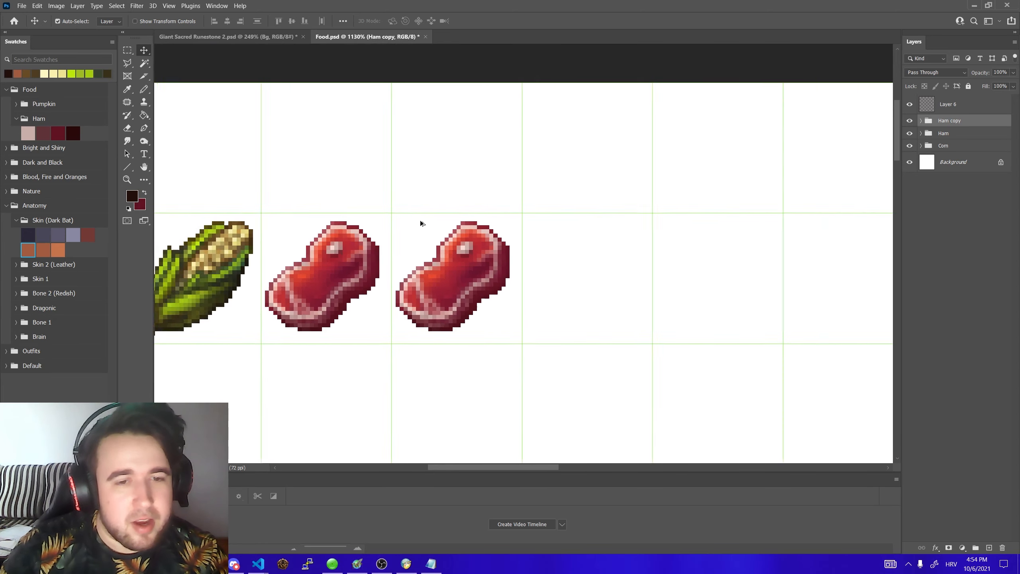
{"action": "scroll", "coordinate": [346, 253], "scroll_direction": "up", "scroll_amount": 3}
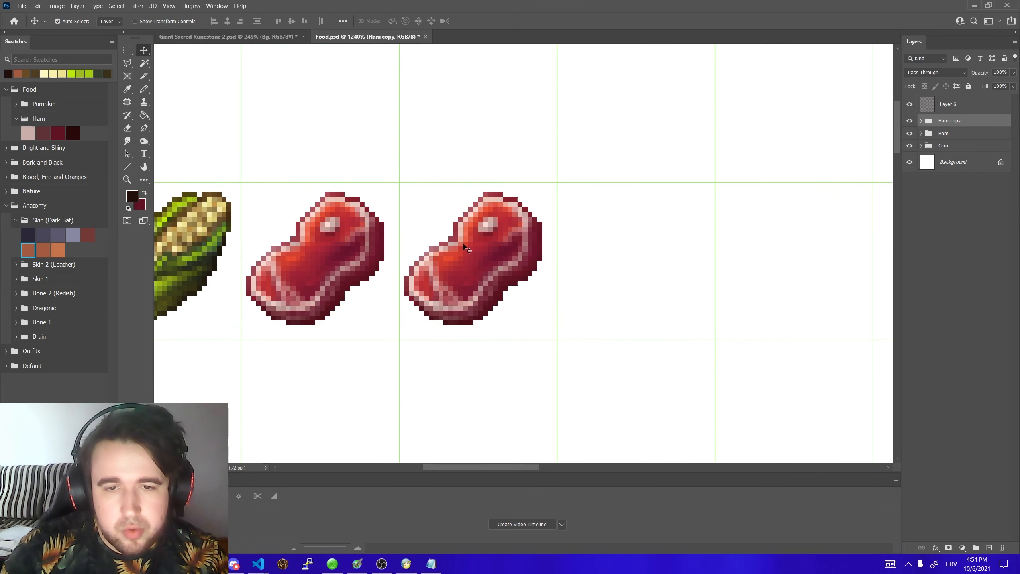
{"action": "left_click", "coordinate": [464, 245]}
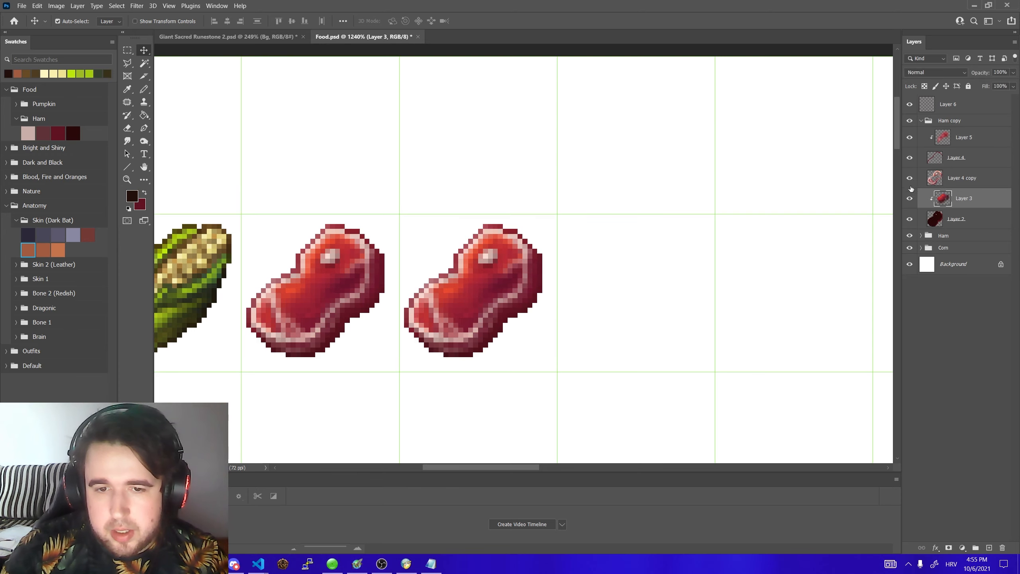
{"action": "left_click", "coordinate": [910, 199]}
{"action": "scroll", "coordinate": [436, 273], "scroll_direction": "down", "scroll_amount": 2}
{"action": "left_click", "coordinate": [911, 199]}
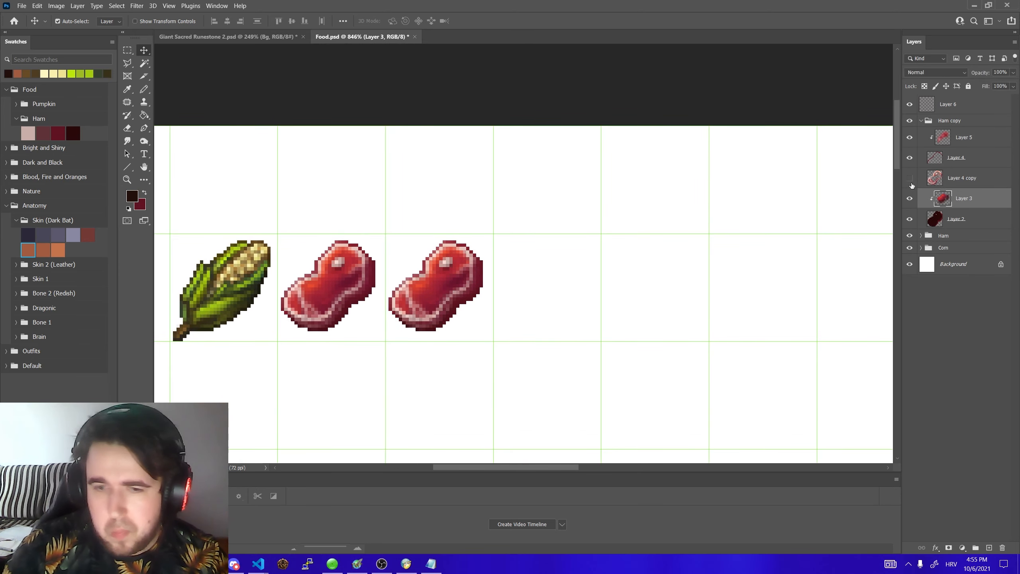
- Darken the copied ham's fat on Layer 4 copy with Brightness/Contrast, setting the brightness to -55
{"action": "left_click", "coordinate": [964, 178]}
{"action": "left_click", "coordinate": [57, 6]}
{"action": "mouse_move", "coordinate": [120, 27]}
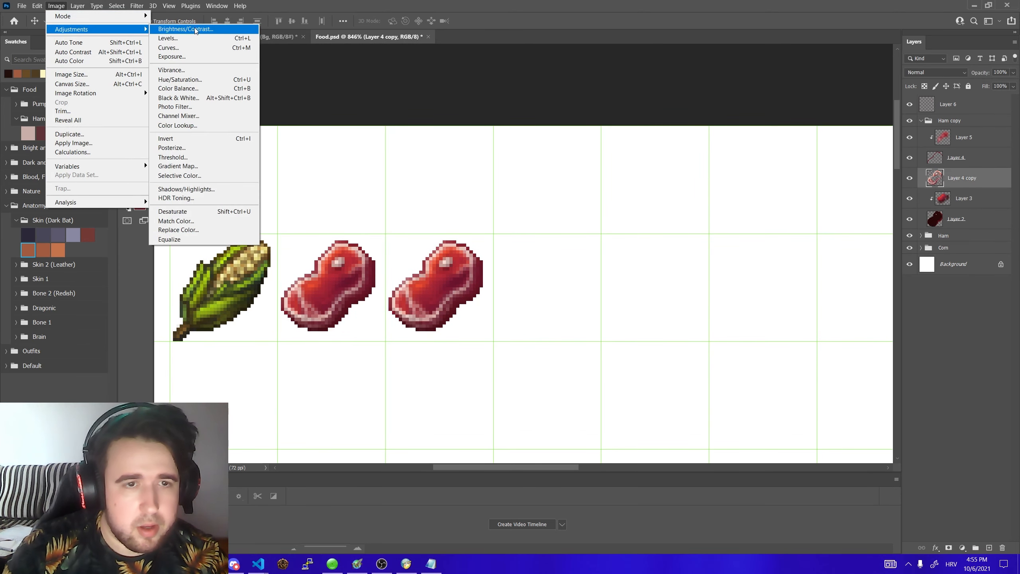
{"action": "left_click", "coordinate": [194, 27]}
{"action": "left_click_drag", "start_coordinate": [849, 337], "coordinate": [840, 337]}
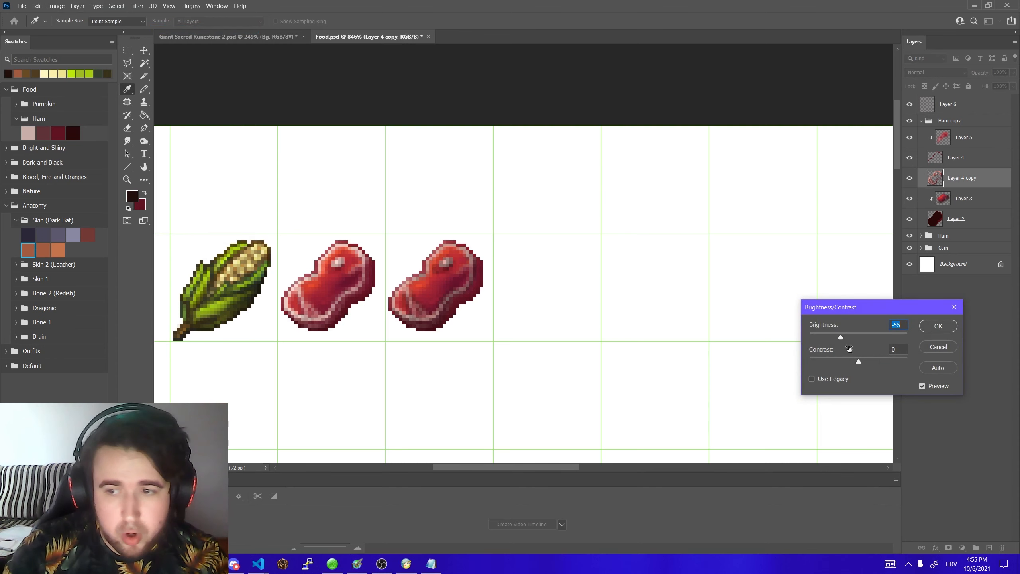
{"action": "left_click", "coordinate": [929, 324]}
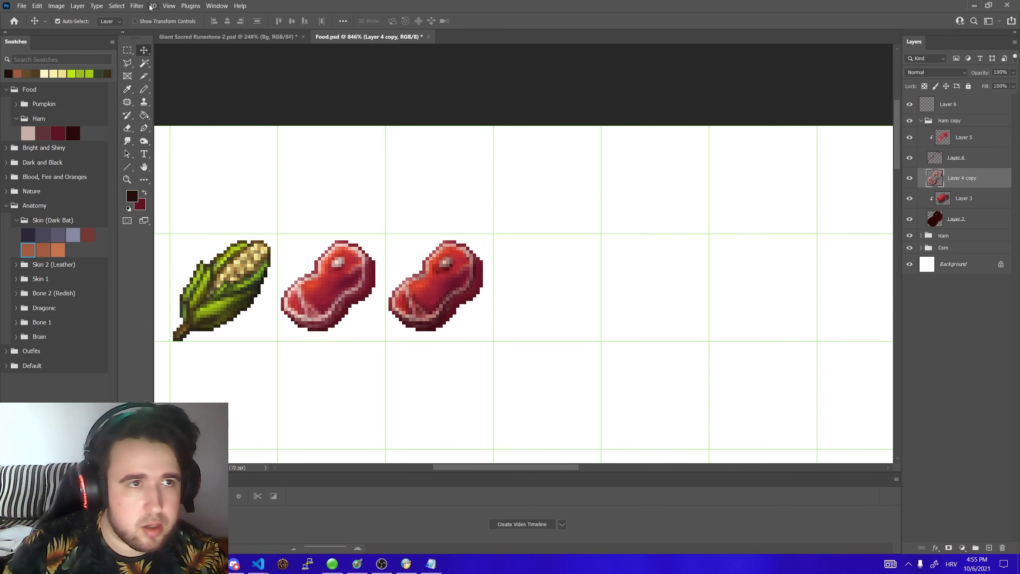
- Warm the fat on Layer 4 copy with Color Balance midtone levels of +42, 0 and -20
{"action": "left_click", "coordinate": [57, 5]}
{"action": "mouse_move", "coordinate": [67, 29]}
{"action": "left_click", "coordinate": [201, 88]}
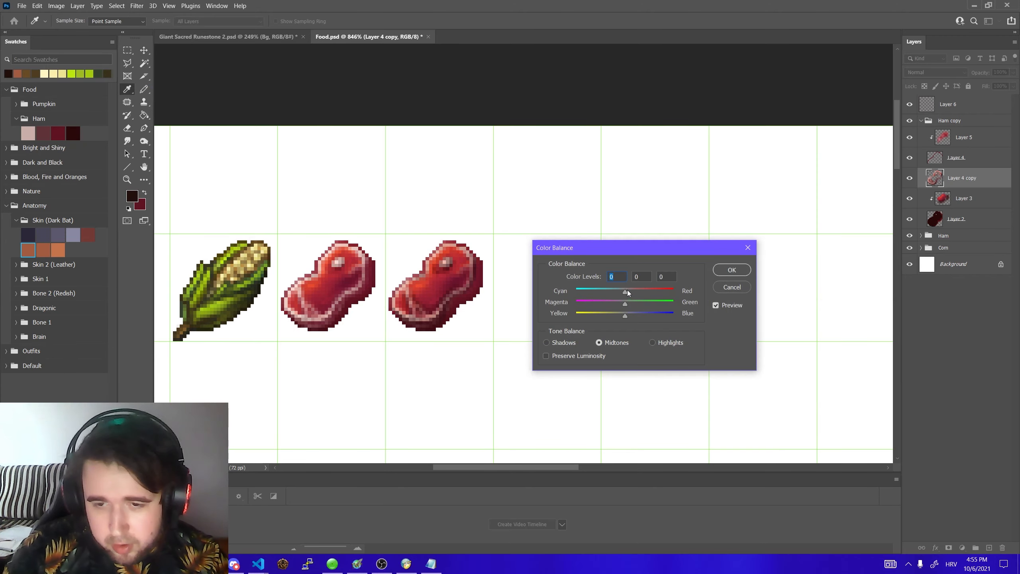
{"action": "left_click_drag", "start_coordinate": [627, 290], "coordinate": [615, 316]}
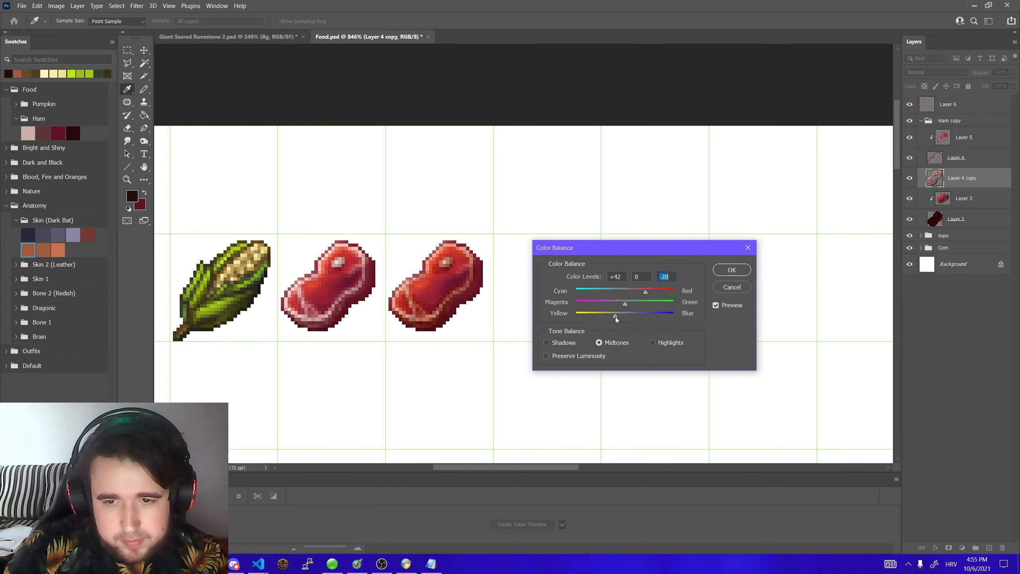
{"action": "left_click", "coordinate": [732, 270]}
- Shift the copied ham's Layer 3 and Layer 5 towards cooked brown-orange tones using Hue/Saturation
{"action": "left_click", "coordinate": [976, 198]}
{"action": "left_click", "coordinate": [56, 6]}
{"action": "left_click", "coordinate": [201, 78]}
{"action": "left_click", "coordinate": [888, 246]}
{"action": "left_click", "coordinate": [976, 137]}
{"action": "left_click", "coordinate": [56, 5]}
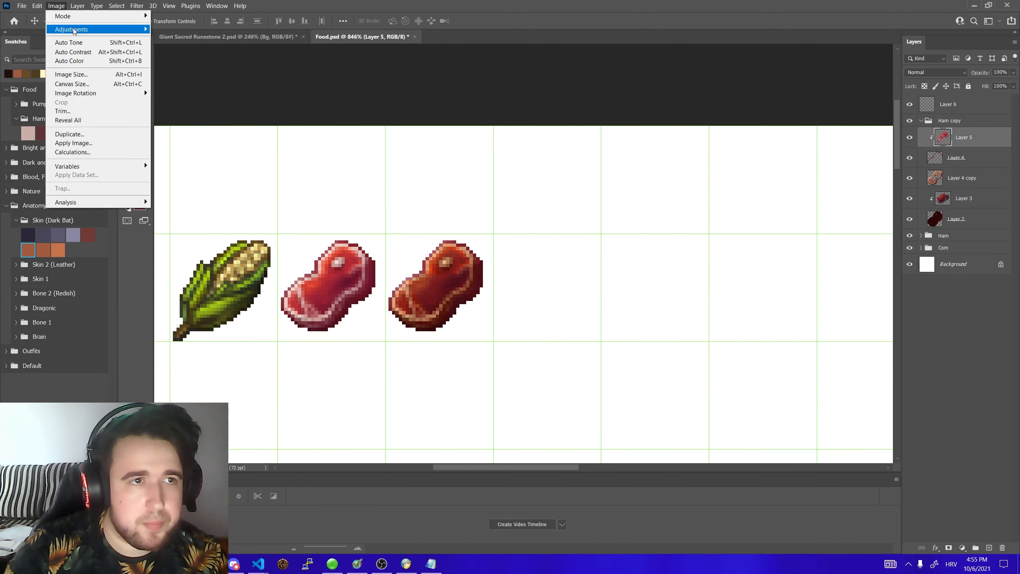
{"action": "left_click", "coordinate": [201, 78]}
- Merge Layer 5 into Layer 4 and brush orange-red over the copied ham's pale upper highlight on Layer 4 copy
{"action": "key", "text": "ctrl+e"}
{"action": "left_click", "coordinate": [979, 158]}
{"action": "key", "text": "b"}
{"action": "scroll", "coordinate": [474, 261], "scroll_direction": "up", "scroll_amount": 2}
{"action": "left_click_drag", "start_coordinate": [466, 253], "coordinate": [481, 267]}
{"action": "scroll", "coordinate": [474, 278], "scroll_direction": "down", "scroll_amount": 4}
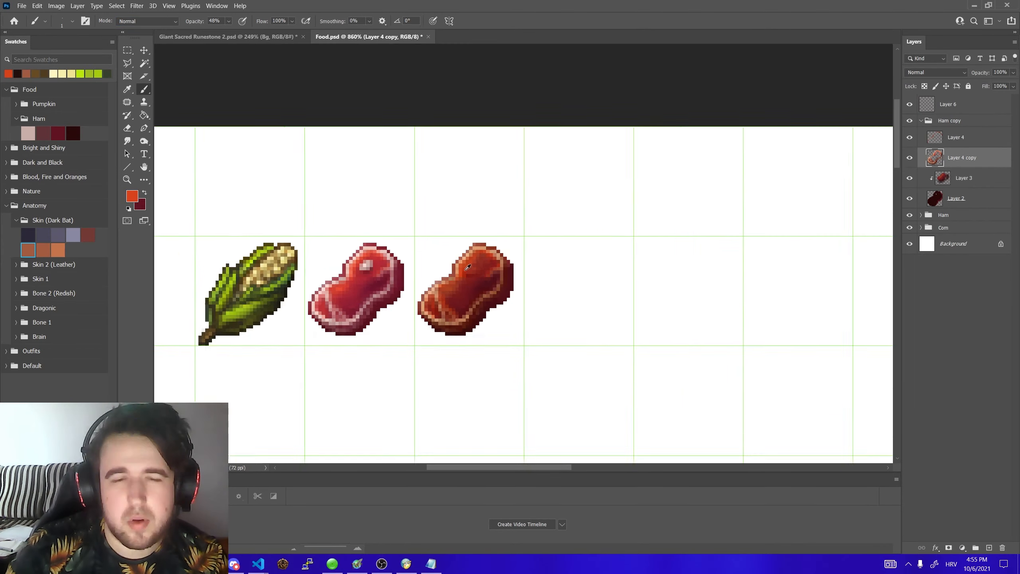
- Paint diagonal grill streaks across both lobes of the copied ham, choosing a brighter orange for the strokes
{"action": "scroll", "coordinate": [482, 277], "scroll_direction": "up", "scroll_amount": 7}
{"action": "left_click_drag", "start_coordinate": [531, 194], "coordinate": [540, 233]}
{"action": "left_click_drag", "start_coordinate": [473, 266], "coordinate": [476, 301]}
{"action": "scroll", "coordinate": [562, 244], "scroll_direction": "down", "scroll_amount": 8}
{"action": "scroll", "coordinate": [550, 241], "scroll_direction": "up", "scroll_amount": 8}
{"action": "left_click", "coordinate": [133, 195]}
{"action": "left_click", "coordinate": [785, 303]}
{"action": "left_click", "coordinate": [902, 292]}
{"action": "mouse_move", "coordinate": [466, 215]}
{"action": "left_mouse_down"}
{"action": "mouse_move", "coordinate": [398, 311]}
{"action": "mouse_move", "coordinate": [490, 302]}
{"action": "left_mouse_up"}
- Extend the grill marks through the copied ham's lower lobe with a shade sampled from its right side
{"action": "scroll", "coordinate": [539, 220], "scroll_direction": "down", "scroll_amount": 2}
{"action": "left_click", "coordinate": [537, 223], "text": "alt"}
{"action": "scroll", "coordinate": [502, 261], "scroll_direction": "down", "scroll_amount": 8}
{"action": "scroll", "coordinate": [482, 273], "scroll_direction": "up", "scroll_amount": 8}
{"action": "mouse_move", "coordinate": [469, 241]}
{"action": "left_mouse_down"}
{"action": "mouse_move", "coordinate": [479, 295]}
{"action": "mouse_move", "coordinate": [460, 321]}
{"action": "left_mouse_up"}
{"action": "scroll", "coordinate": [499, 263], "scroll_direction": "down", "scroll_amount": 8}
{"action": "scroll", "coordinate": [501, 258], "scroll_direction": "up", "scroll_amount": 8}
{"action": "scroll", "coordinate": [502, 261], "scroll_direction": "down", "scroll_amount": 8}
{"action": "scroll", "coordinate": [502, 257], "scroll_direction": "up", "scroll_amount": 5}
- Merge Layer 3 down into Layer 2 and adjust the merged meat base with Hue/Saturation
{"action": "key", "text": "o"}
{"action": "right_click", "coordinate": [974, 178]}
{"action": "left_click", "coordinate": [866, 426]}
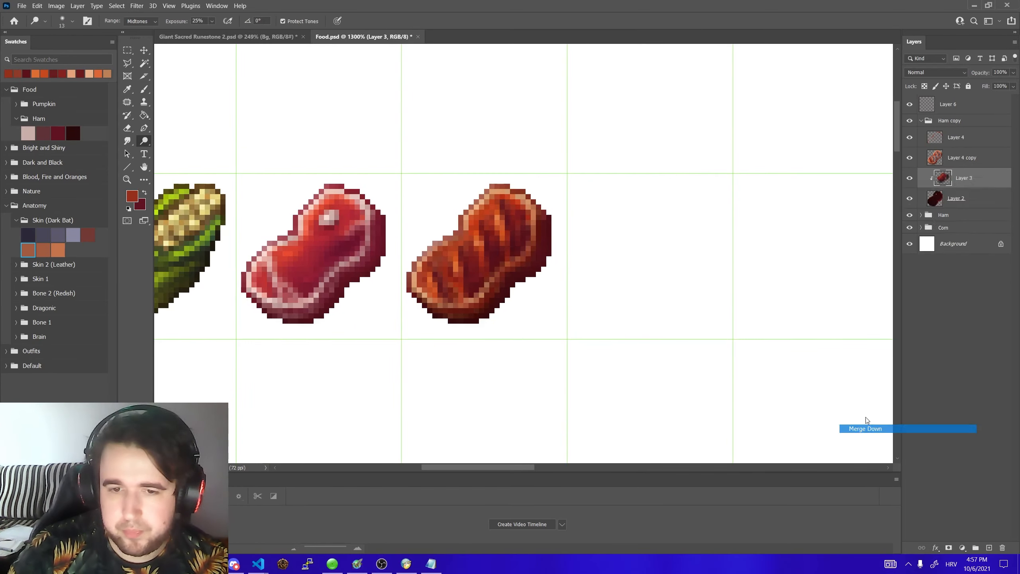
{"action": "key", "text": "ctrl+u"}
- Refine the grill marks on Layer 4 copy with the Brush Tool, using dark reds sampled from the meat
{"action": "left_click", "coordinate": [964, 157]}
{"action": "key", "text": "b"}
{"action": "scroll", "coordinate": [576, 272], "scroll_direction": "up", "scroll_amount": 2}
{"action": "left_click", "coordinate": [353, 278], "text": "alt"}
{"action": "left_click", "coordinate": [419, 279], "text": "alt"}
{"action": "scroll", "coordinate": [522, 301], "scroll_direction": "down", "scroll_amount": 1}
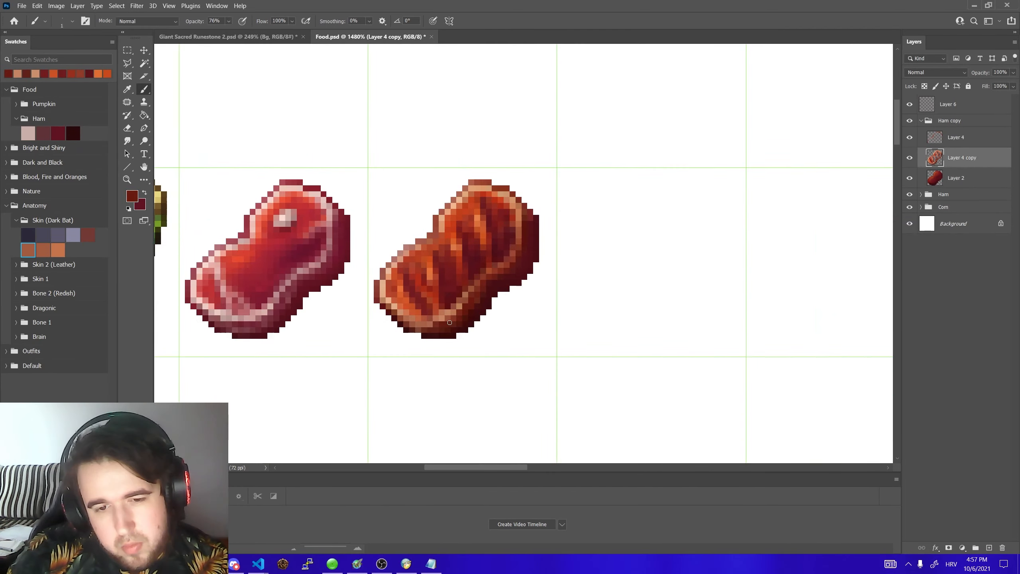
{"action": "scroll", "coordinate": [472, 245], "scroll_direction": "down", "scroll_amount": 7}
{"action": "scroll", "coordinate": [462, 243], "scroll_direction": "up", "scroll_amount": 8}
{"action": "scroll", "coordinate": [515, 244], "scroll_direction": "down", "scroll_amount": 8}
{"action": "scroll", "coordinate": [516, 261], "scroll_direction": "up", "scroll_amount": 9}
- Brush sampled orange streaks between the grill marks across the middle and lower lobe of the grilled ham
{"action": "left_click", "coordinate": [474, 237], "text": "alt"}
{"action": "left_click_drag", "start_coordinate": [480, 251], "coordinate": [490, 285]}
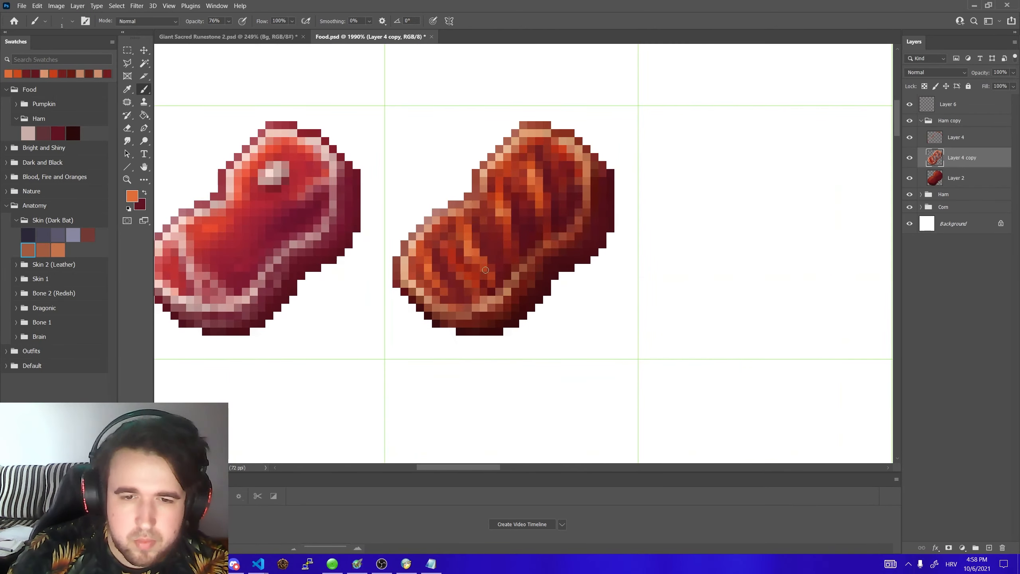
{"action": "scroll", "coordinate": [514, 261], "scroll_direction": "down", "scroll_amount": 1}
{"action": "left_click", "coordinate": [499, 251], "text": "alt"}
{"action": "scroll", "coordinate": [517, 265], "scroll_direction": "down", "scroll_amount": 9}
{"action": "scroll", "coordinate": [532, 261], "scroll_direction": "up", "scroll_amount": 9}
{"action": "left_click", "coordinate": [467, 259], "text": "alt"}
{"action": "scroll", "coordinate": [461, 261], "scroll_direction": "down", "scroll_amount": 8}
{"action": "scroll", "coordinate": [465, 265], "scroll_direction": "up", "scroll_amount": 8}
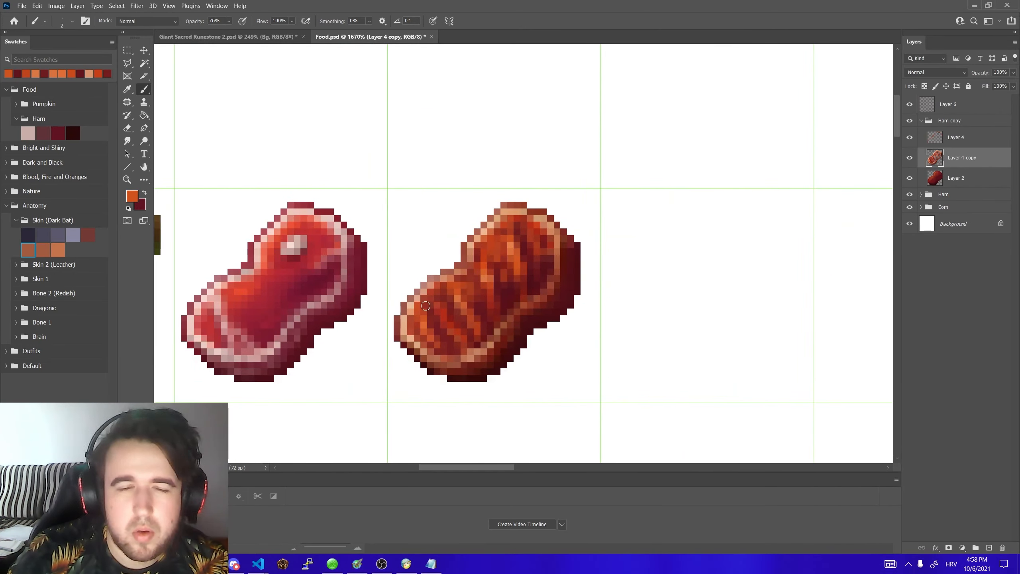
- Add a light orange highlight near the top of the grilled ham's upper lobe using sampled shades
{"action": "scroll", "coordinate": [465, 270], "scroll_direction": "down", "scroll_amount": 7}
{"action": "scroll", "coordinate": [466, 266], "scroll_direction": "up", "scroll_amount": 9}
{"action": "left_click", "coordinate": [488, 265], "text": "alt"}
{"action": "left_click", "coordinate": [522, 241], "text": "alt"}
{"action": "left_click", "coordinate": [522, 217]}
{"action": "scroll", "coordinate": [520, 220], "scroll_direction": "down", "scroll_amount": 4}
{"action": "scroll", "coordinate": [489, 233], "scroll_direction": "up", "scroll_amount": 2}
{"action": "left_click", "coordinate": [489, 237], "text": "alt"}
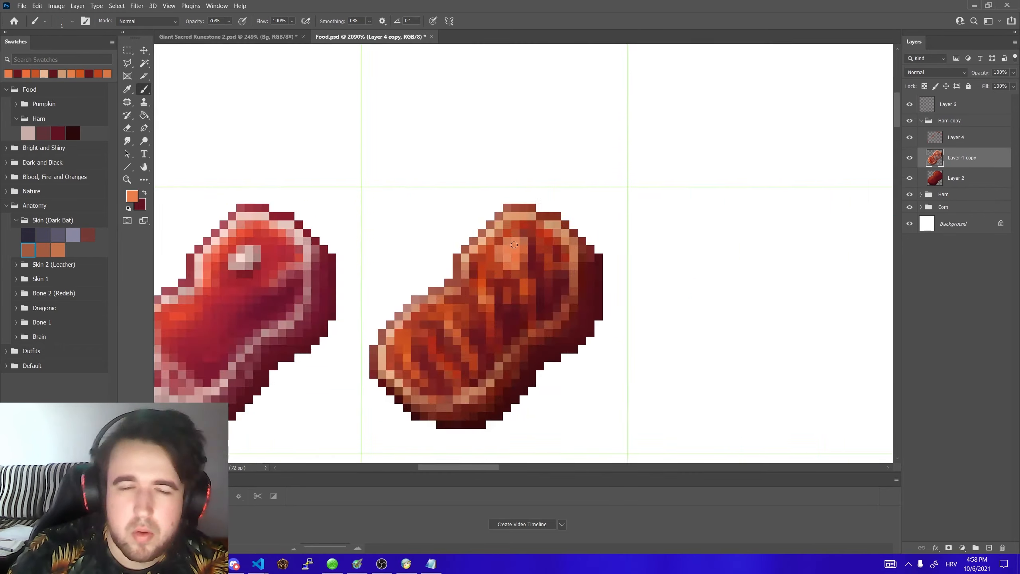
- Soften the transition between the grilled ham's orange highlight and its dark stripes with sampled orange tones
{"action": "left_click", "coordinate": [434, 240], "text": "alt"}
{"action": "left_click", "coordinate": [444, 258]}
{"action": "scroll", "coordinate": [446, 240], "scroll_direction": "down", "scroll_amount": 9}
{"action": "scroll", "coordinate": [446, 249], "scroll_direction": "up", "scroll_amount": 8}
{"action": "left_click", "coordinate": [481, 261], "text": "alt"}
{"action": "scroll", "coordinate": [514, 278], "scroll_direction": "down", "scroll_amount": 8}
{"action": "scroll", "coordinate": [516, 286], "scroll_direction": "up", "scroll_amount": 9}
{"action": "left_click", "coordinate": [498, 278], "text": "alt"}
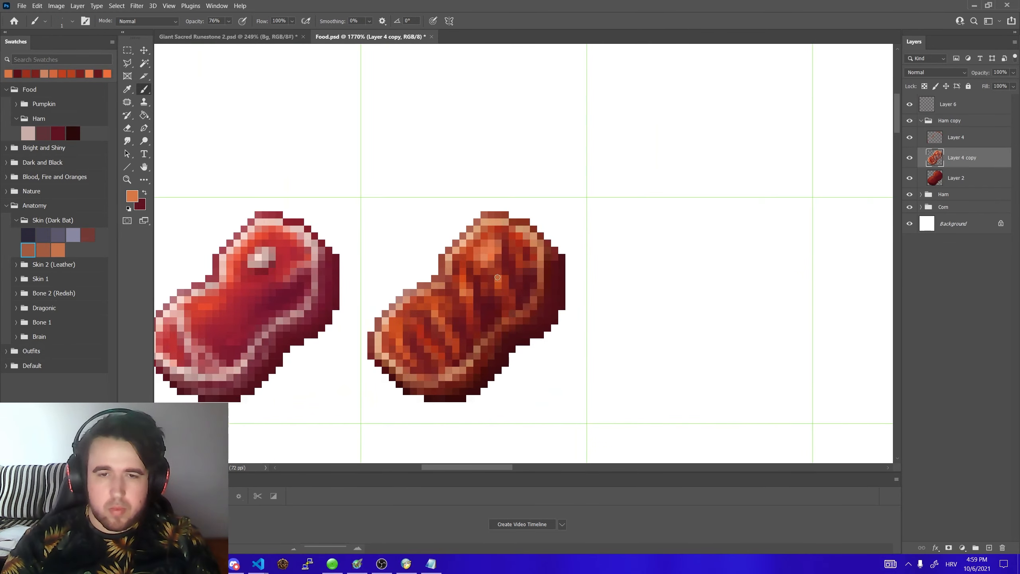
- Repaint the upper lobe's diagonal stripes on the grilled ham with sampled orange and red shades
{"action": "left_click_drag", "start_coordinate": [485, 257], "coordinate": [507, 291]}
{"action": "left_click", "coordinate": [471, 277], "text": "alt"}
{"action": "left_click", "coordinate": [508, 243]}
{"action": "scroll", "coordinate": [516, 257], "scroll_direction": "down", "scroll_amount": 8}
{"action": "scroll", "coordinate": [505, 272], "scroll_direction": "up", "scroll_amount": 3}
{"action": "left_click", "coordinate": [506, 268], "text": "alt"}
{"action": "left_click", "coordinate": [498, 261], "text": "alt"}
{"action": "left_click_drag", "start_coordinate": [492, 250], "coordinate": [516, 280]}
{"action": "left_click", "coordinate": [499, 257], "text": "alt"}
- Rework the lower lobe's grill marks with colors sampled from the surrounding meat
{"action": "left_click", "coordinate": [462, 296], "text": "alt"}
{"action": "mouse_move", "coordinate": [434, 287]}
{"action": "left_mouse_down"}
{"action": "mouse_move", "coordinate": [476, 284]}
{"action": "mouse_move", "coordinate": [484, 294]}
{"action": "left_mouse_up"}
{"action": "left_click", "coordinate": [472, 281], "text": "alt"}
{"action": "left_click", "coordinate": [491, 290], "text": "alt"}
{"action": "left_click", "coordinate": [440, 312], "text": "alt"}
{"action": "left_click_drag", "start_coordinate": [434, 306], "coordinate": [447, 319]}
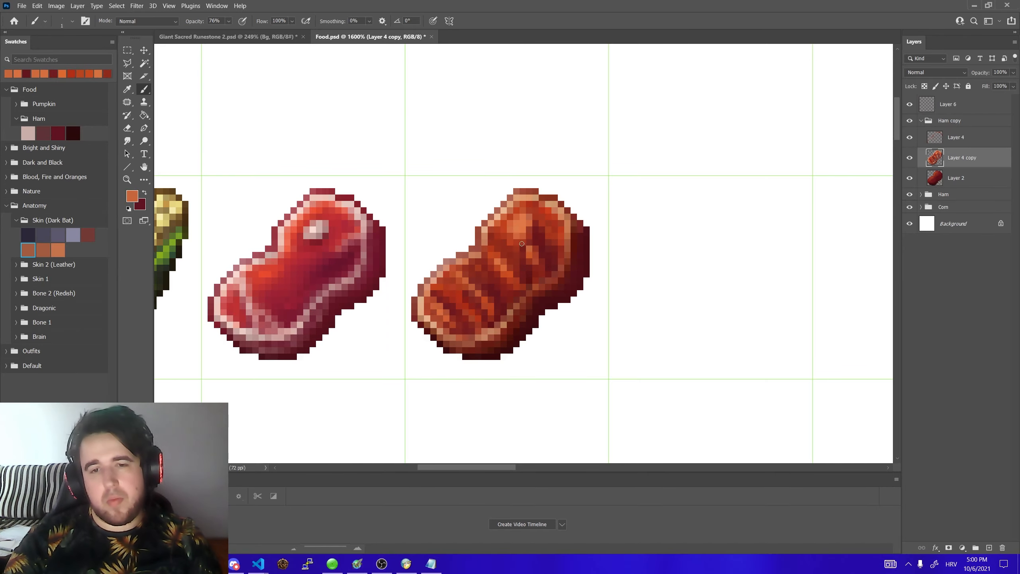
- Redraw the upper lobe's diagonal grill stripe with a color sampled from the grilled meat
{"action": "scroll", "coordinate": [538, 274], "scroll_direction": "down", "scroll_amount": 9}
{"action": "scroll", "coordinate": [530, 265], "scroll_direction": "up", "scroll_amount": 9}
{"action": "scroll", "coordinate": [469, 252], "scroll_direction": "down", "scroll_amount": 9}
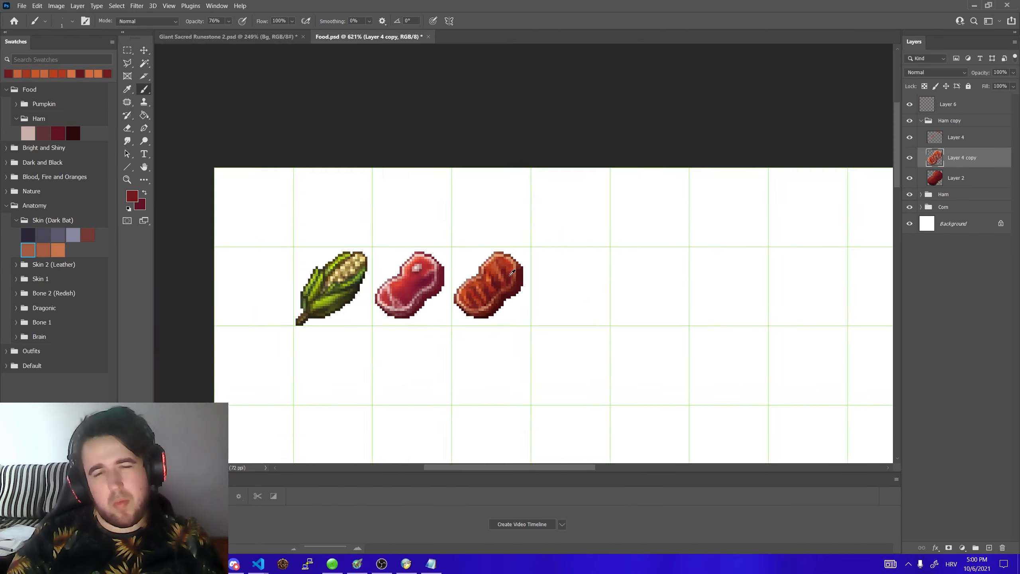
{"action": "scroll", "coordinate": [502, 261], "scroll_direction": "up", "scroll_amount": 10}
{"action": "scroll", "coordinate": [517, 241], "scroll_direction": "down", "scroll_amount": 1}
{"action": "left_click", "coordinate": [518, 237], "text": "alt"}
{"action": "left_click_drag", "start_coordinate": [531, 243], "coordinate": [551, 289]}
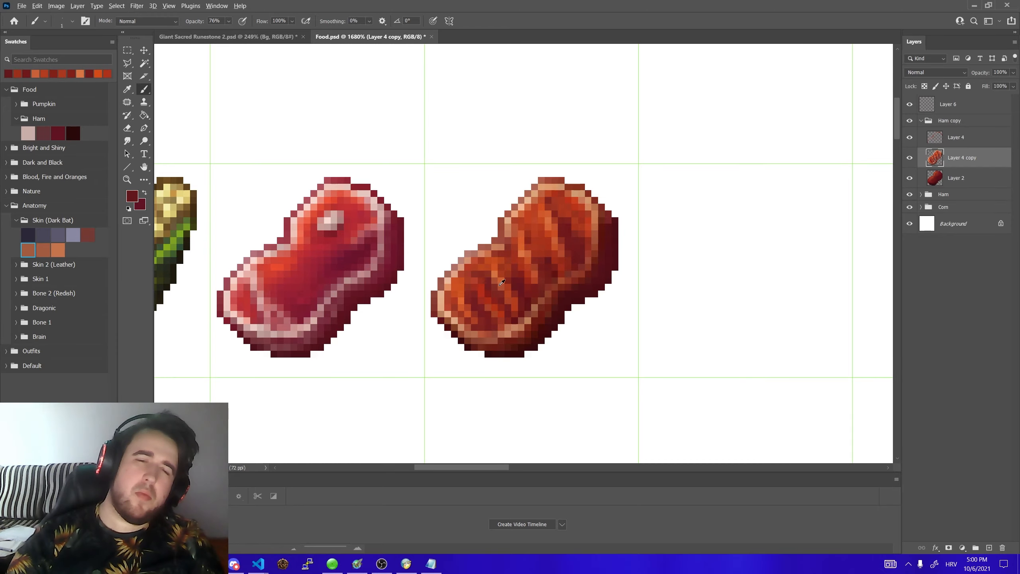
- Brighten the grilled ham's fat rim on Layer 4 with sampled pale peach along its left and right sides
{"action": "scroll", "coordinate": [522, 257], "scroll_direction": "down", "scroll_amount": 9}
{"action": "scroll", "coordinate": [502, 249], "scroll_direction": "up", "scroll_amount": 10}
{"action": "left_click", "coordinate": [492, 221], "text": "alt"}
{"action": "key", "text": "shift+b"}
{"action": "left_click", "coordinate": [964, 137]}
{"action": "left_click_drag", "start_coordinate": [501, 212], "coordinate": [534, 195]}
{"action": "left_click_drag", "start_coordinate": [463, 272], "coordinate": [413, 298]}
{"action": "key", "text": "shift+b"}
{"action": "left_click", "coordinate": [562, 189], "text": "alt"}
{"action": "left_click_drag", "start_coordinate": [556, 244], "coordinate": [516, 266]}
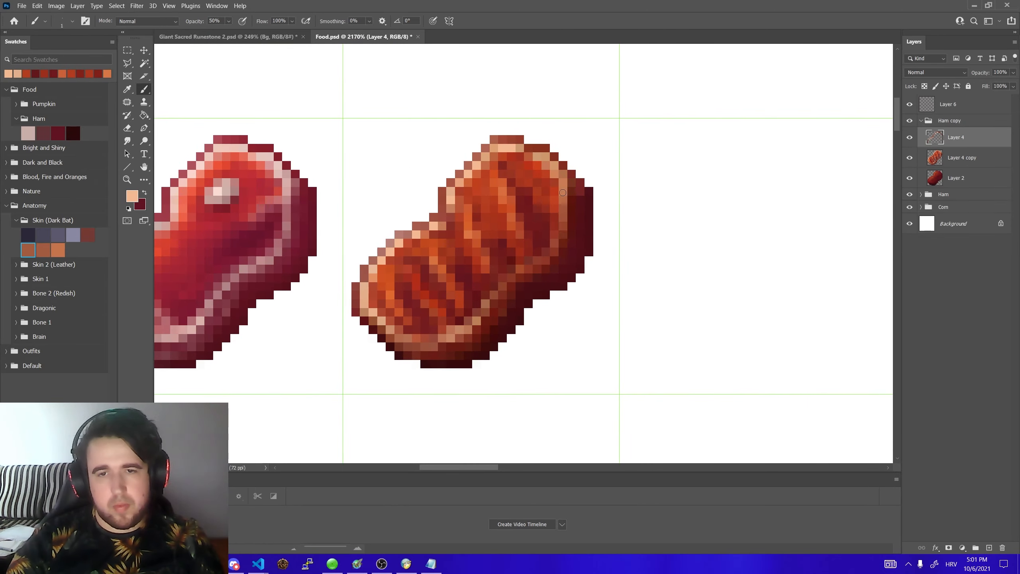
- Brush sampled orange down the right side of the grilled ham's upper lobe
{"action": "scroll", "coordinate": [502, 249], "scroll_direction": "down", "scroll_amount": 8}
{"action": "scroll", "coordinate": [502, 249], "scroll_direction": "up", "scroll_amount": 8}
{"action": "scroll", "coordinate": [499, 243], "scroll_direction": "down", "scroll_amount": 3}
{"action": "left_click", "coordinate": [491, 201], "text": "alt"}
{"action": "left_click_drag", "start_coordinate": [527, 182], "coordinate": [521, 237]}
{"action": "scroll", "coordinate": [478, 224], "scroll_direction": "down", "scroll_amount": 9}
{"action": "scroll", "coordinate": [477, 223], "scroll_direction": "up", "scroll_amount": 7}
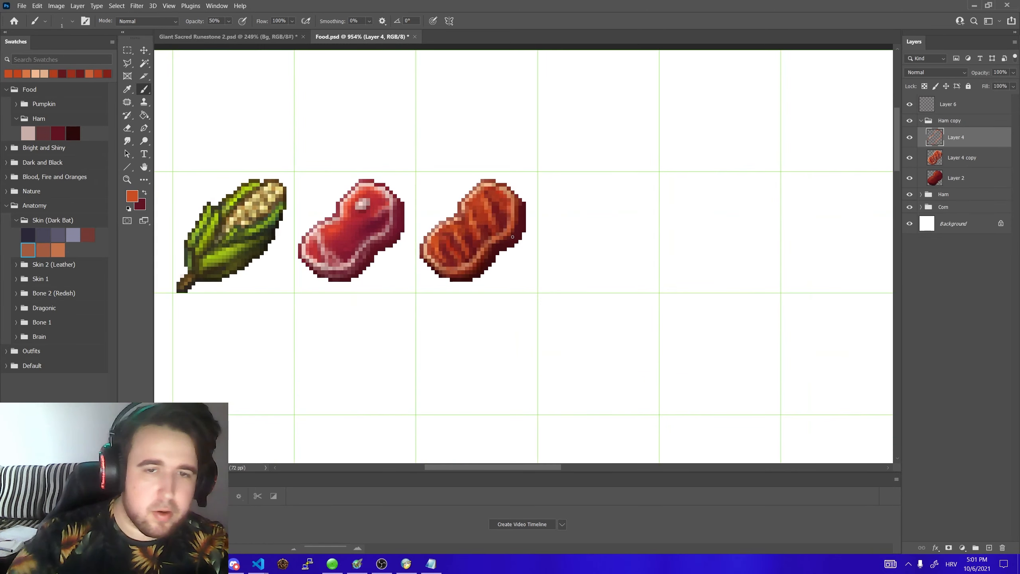
- Touch up the lower lobe's fat rim with a sampled pale peach
{"action": "scroll", "coordinate": [469, 228], "scroll_direction": "up", "scroll_amount": 8}
{"action": "left_click", "coordinate": [392, 248], "text": "alt"}
{"action": "key", "text": "shift+b"}
{"action": "scroll", "coordinate": [367, 294], "scroll_direction": "down", "scroll_amount": 6}
- Rename the Ham copy group as Grilled Ham and nudge it slightly to the right within its grid cell
{"action": "key", "text": "v"}
{"action": "left_click", "coordinate": [442, 258]}
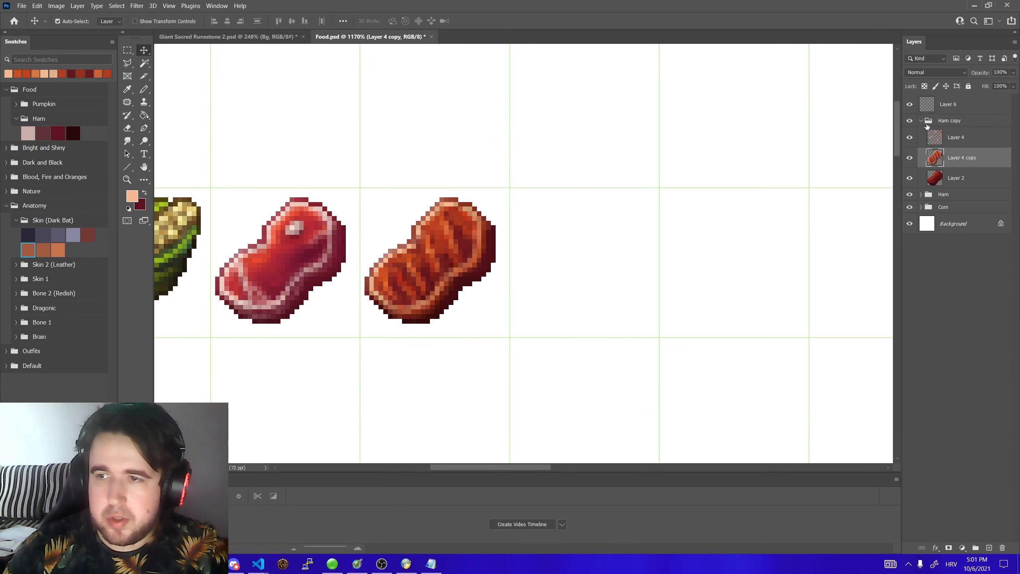
{"action": "left_click", "coordinate": [921, 121]}
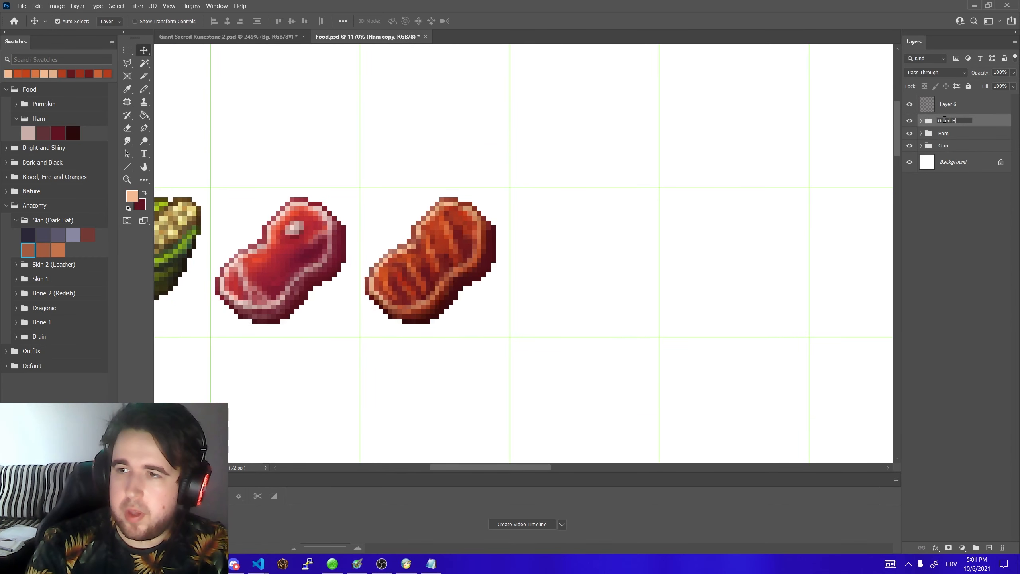
{"action": "key", "text": "Return"}
{"action": "key", "text": "Right"}
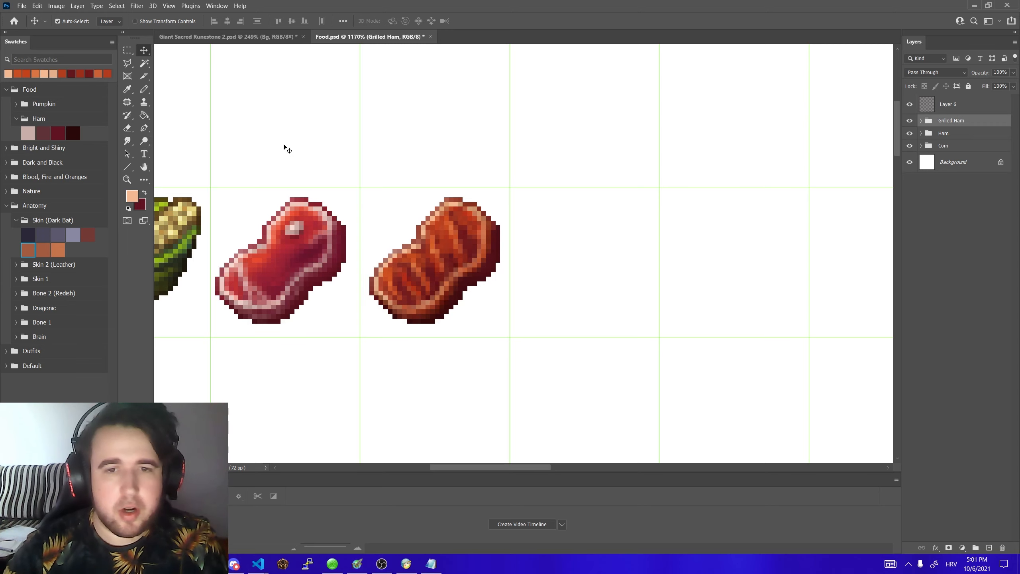
- Create Layer 7 above the Grilled Ham group and pencil a reddish-brown oval drumstick outline in the next empty grid cell
{"action": "scroll", "coordinate": [294, 210], "scroll_direction": "down", "scroll_amount": 2}
{"action": "key", "text": "ctrl+shift+n"}
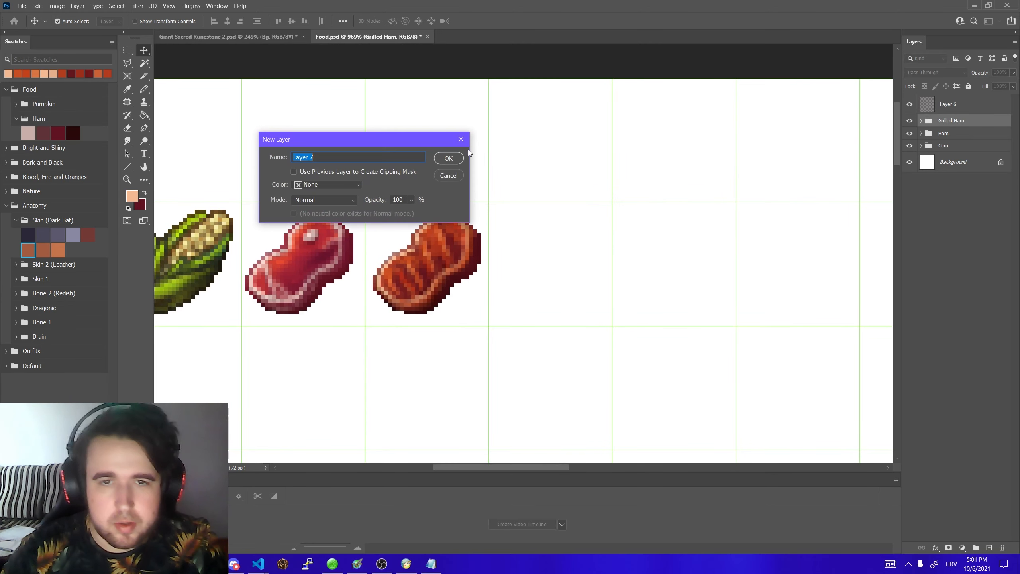
{"action": "key", "text": "Return"}
{"action": "left_click", "coordinate": [144, 90]}
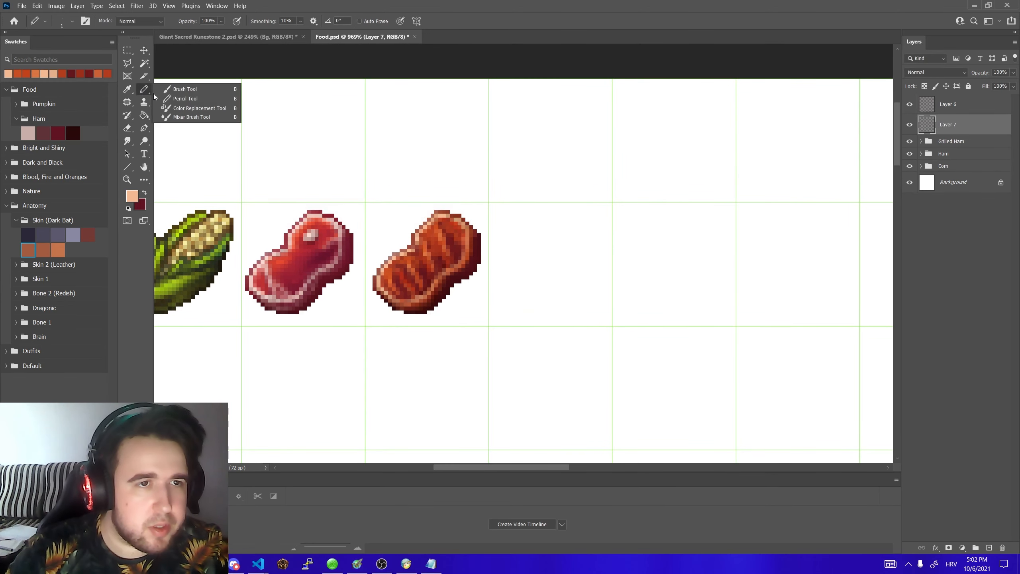
{"action": "left_click", "coordinate": [89, 235]}
{"action": "scroll", "coordinate": [631, 237], "scroll_direction": "up", "scroll_amount": 2}
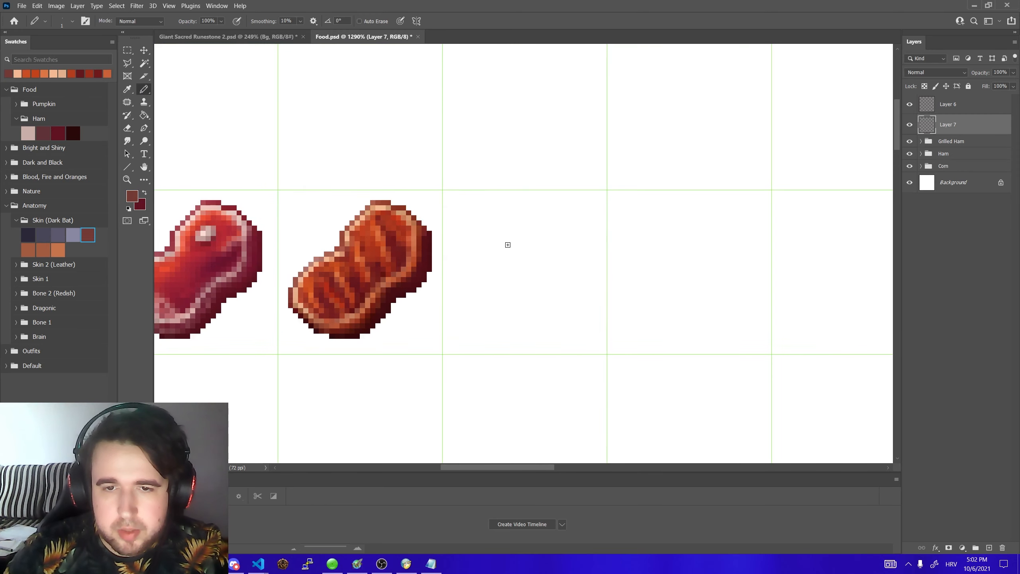
{"action": "left_click_drag", "start_coordinate": [565, 240], "coordinate": [499, 244]}
- Draw a pale pink bone at the outline's lower left and fill the outline with reddish brown using a contiguous fill
{"action": "left_click", "coordinate": [27, 133]}
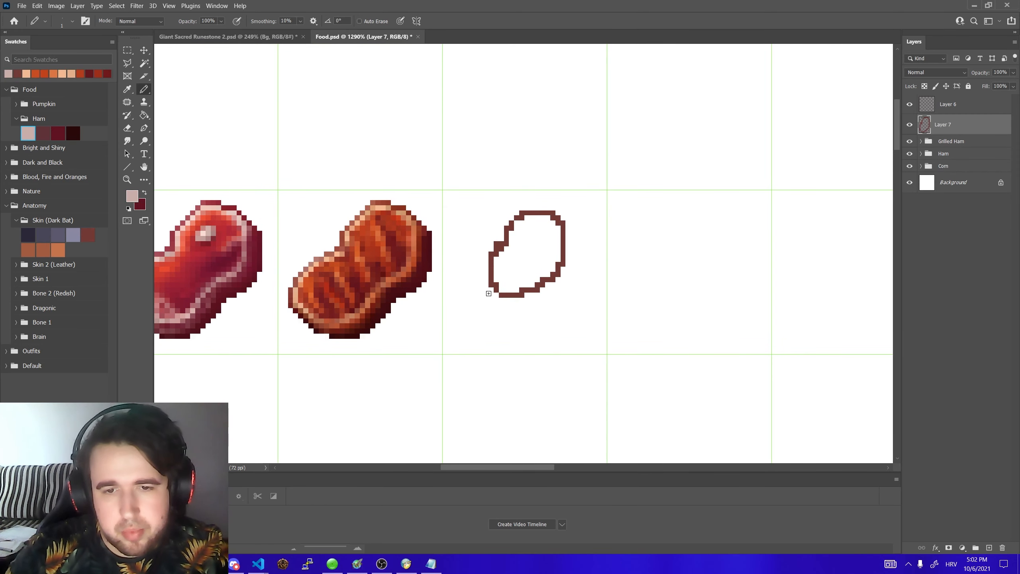
{"action": "left_click_drag", "start_coordinate": [504, 276], "coordinate": [486, 295]}
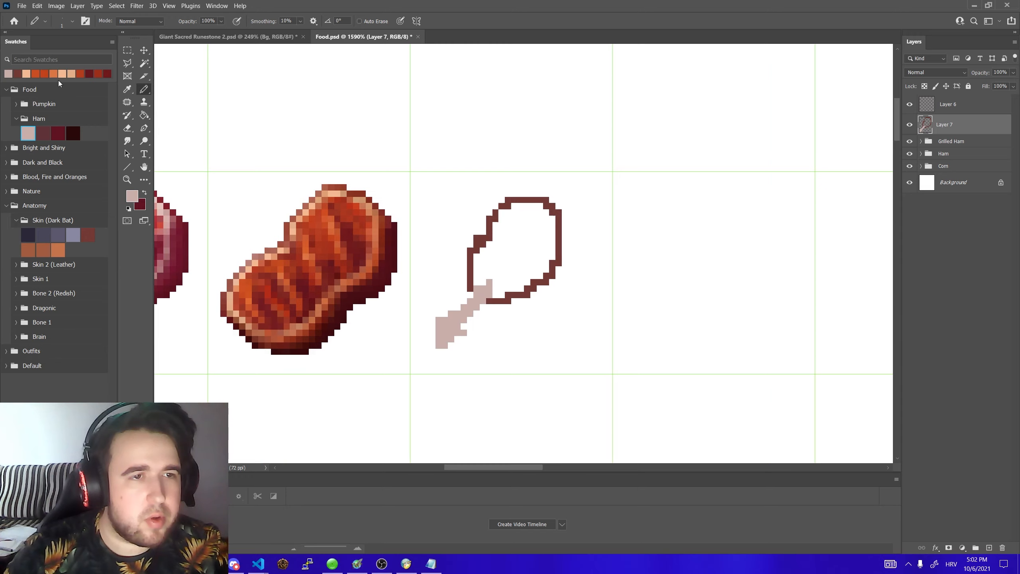
{"action": "left_click", "coordinate": [143, 117]}
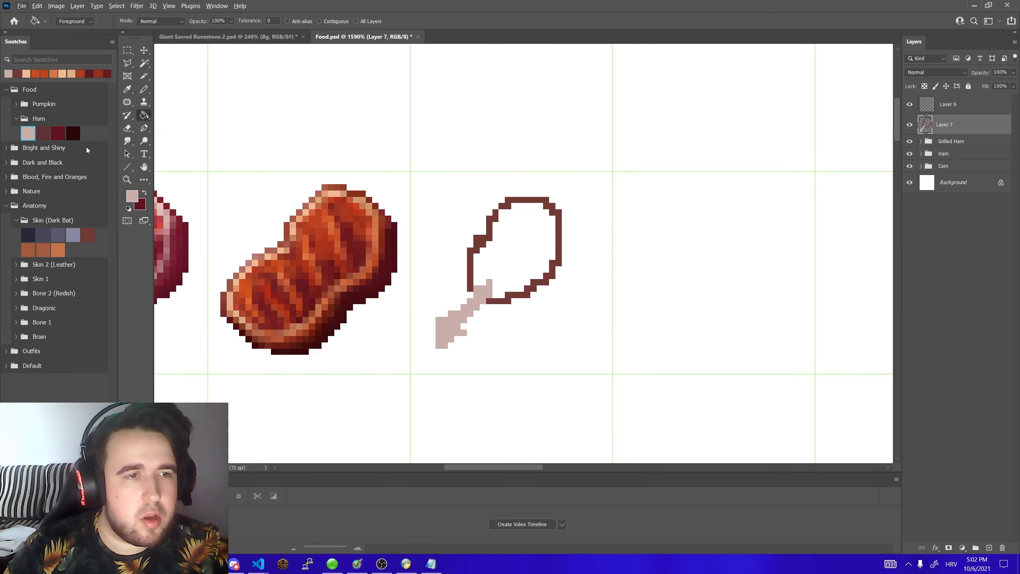
{"action": "left_click", "coordinate": [498, 249]}
{"action": "key", "text": "ctrl+z"}
{"action": "left_click", "coordinate": [320, 21]}
{"action": "left_click", "coordinate": [546, 275]}
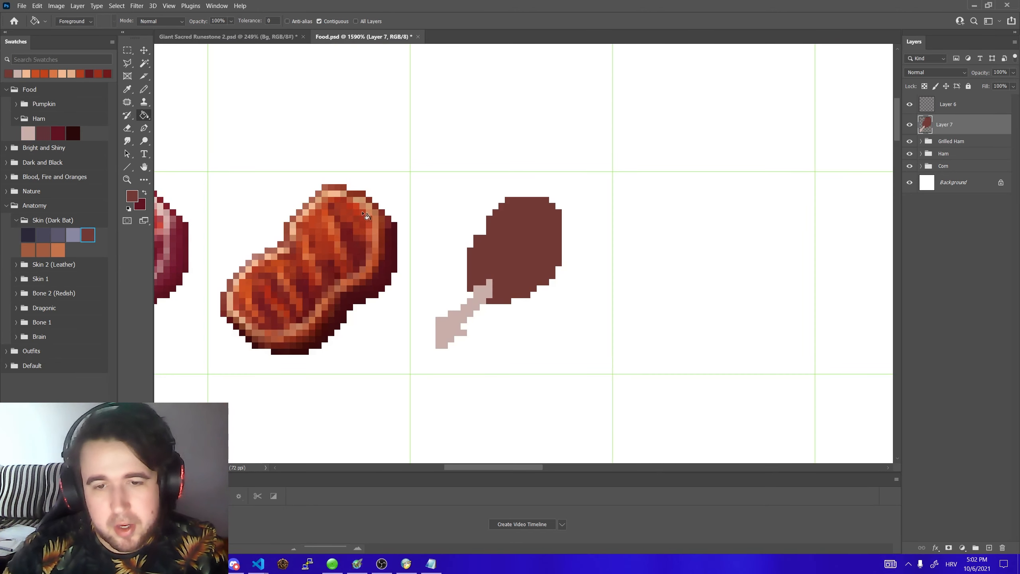
- Shade the drumstick's right and lower sides dark brown on clipped Layer 8, blending with sampled browns at 50% brush opacity
{"action": "scroll", "coordinate": [450, 300], "scroll_direction": "down", "scroll_amount": 2}
{"action": "key", "text": "e"}
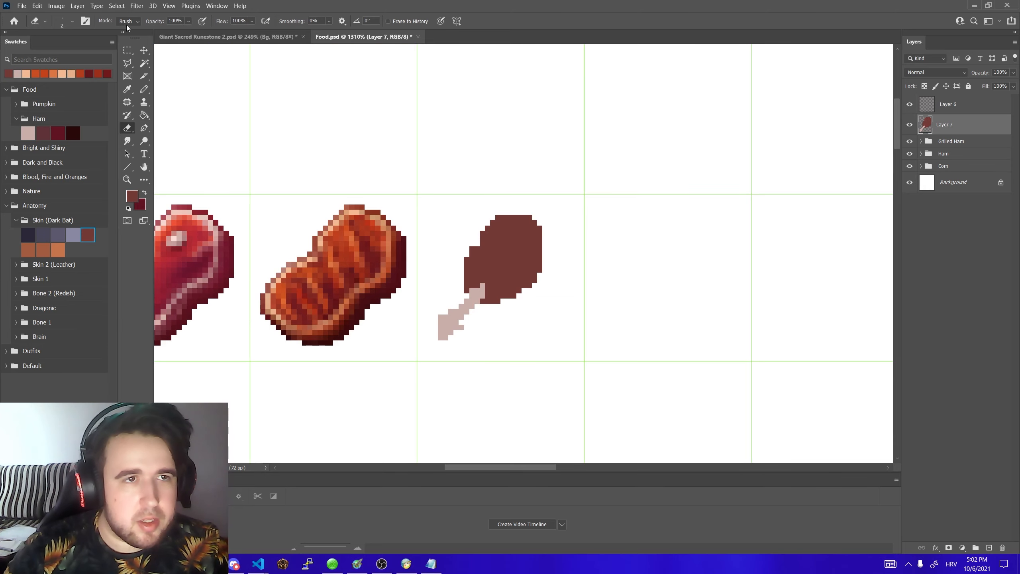
{"action": "left_click", "coordinate": [493, 284]}
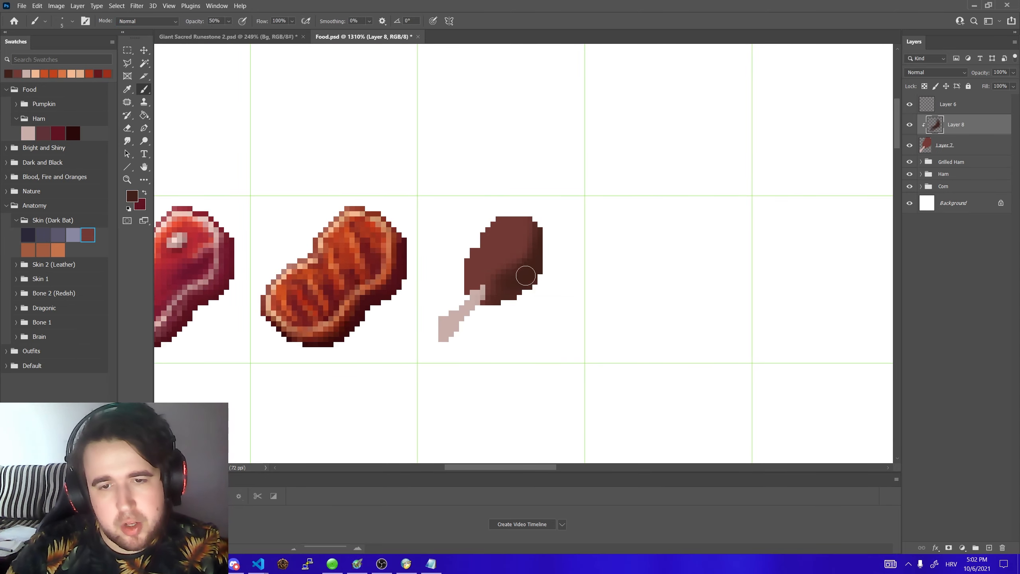
{"action": "left_click", "coordinate": [507, 246], "text": "alt"}
{"action": "left_click_drag", "start_coordinate": [523, 282], "coordinate": [520, 283]}
{"action": "left_click", "coordinate": [504, 291], "text": "alt"}
{"action": "left_click", "coordinate": [493, 256], "text": "alt"}
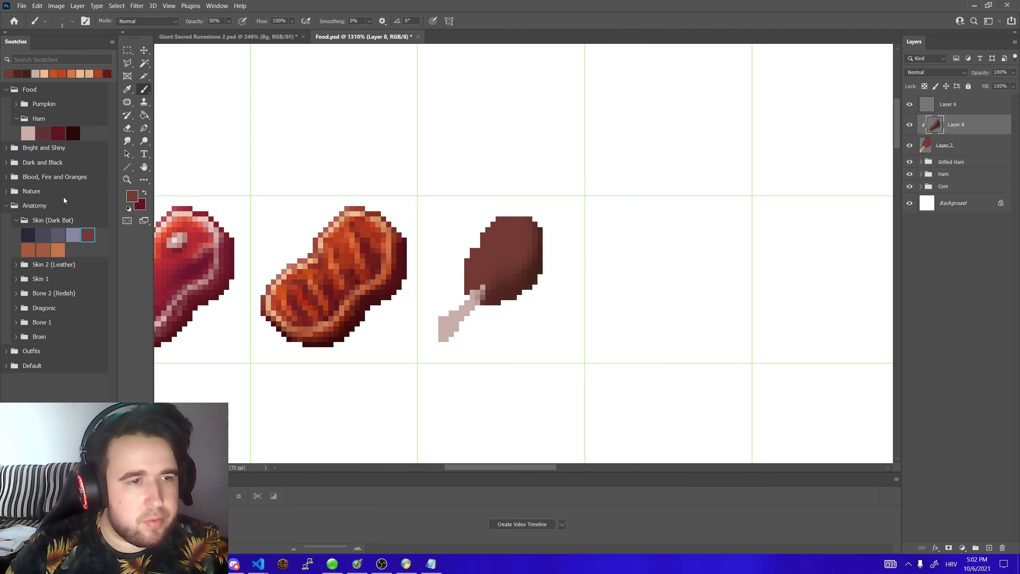
- Brush lighter orange-brown from the Skin (Dark Bat) swatches over the drumstick's upper and left areas
{"action": "left_click", "coordinate": [37, 250]}
{"action": "mouse_move", "coordinate": [492, 228]}
{"action": "left_mouse_down"}
{"action": "mouse_move", "coordinate": [506, 221]}
{"action": "mouse_move", "coordinate": [472, 264]}
{"action": "mouse_move", "coordinate": [473, 278]}
{"action": "left_mouse_up"}
{"action": "left_click", "coordinate": [57, 249]}
{"action": "scroll", "coordinate": [539, 243], "scroll_direction": "down", "scroll_amount": 5}
{"action": "scroll", "coordinate": [539, 244], "scroll_direction": "up", "scroll_amount": 5}
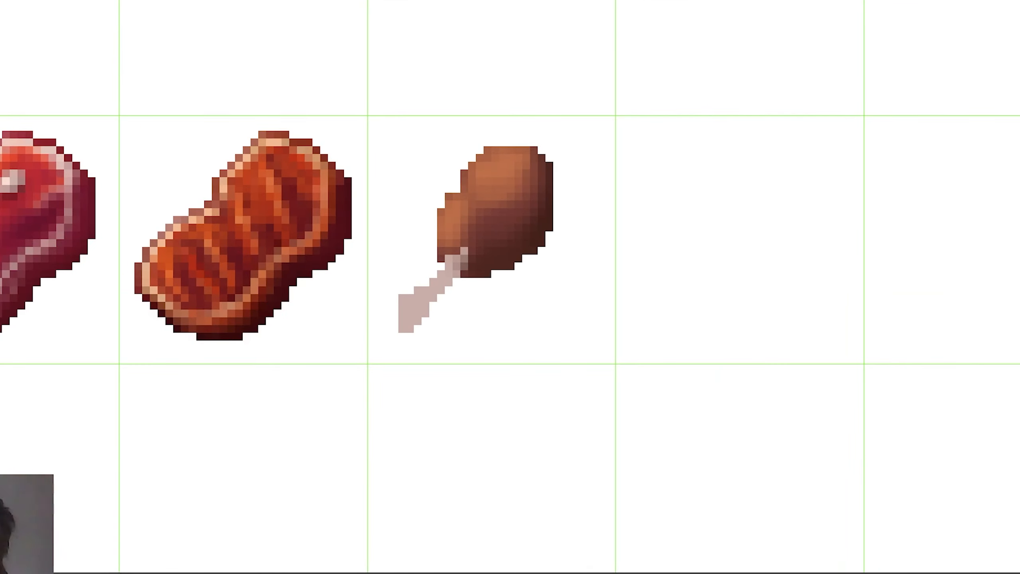
- Pick a brighter orange for highlights on the drumstick's upper lobe and lower left, and refine the brown along its left contour
{"action": "left_click", "coordinate": [906, 325]}
{"action": "left_click", "coordinate": [1007, 484]}
{"action": "key", "text": "Return"}
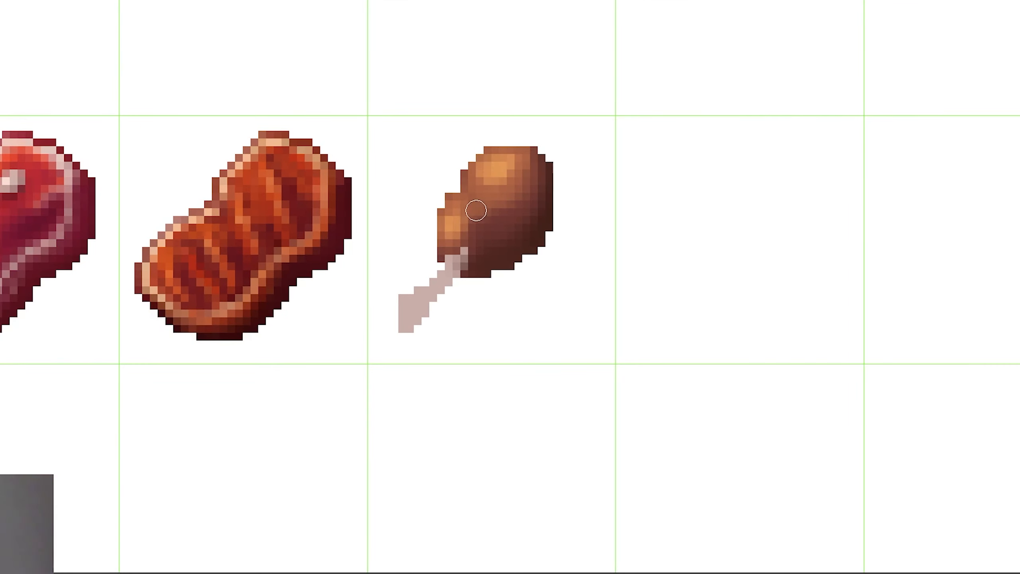
{"action": "scroll", "coordinate": [476, 209], "scroll_direction": "up", "scroll_amount": 1}
{"action": "left_click", "coordinate": [453, 207]}
{"action": "scroll", "coordinate": [553, 217], "scroll_direction": "up", "scroll_amount": 3}
{"action": "left_click_drag", "start_coordinate": [520, 151], "coordinate": [389, 266]}
{"action": "scroll", "coordinate": [482, 230], "scroll_direction": "down", "scroll_amount": 3}
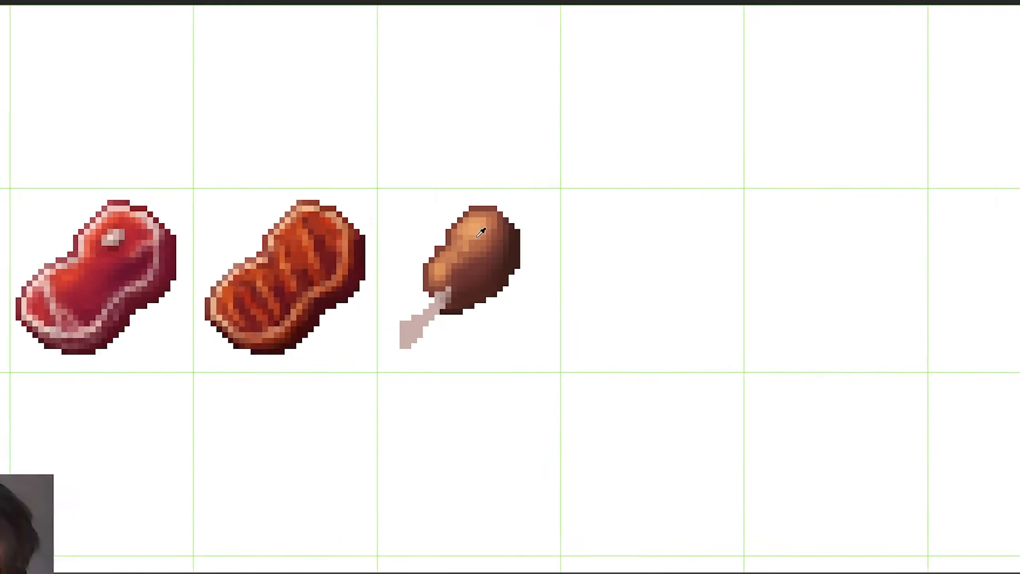
- Define the drumstick's top and left outline in reddish brown and blend its shading toward the dark right edge
{"action": "scroll", "coordinate": [482, 230], "scroll_direction": "up", "scroll_amount": 4}
{"action": "left_click_drag", "start_coordinate": [599, 293], "coordinate": [656, 59]}
{"action": "scroll", "coordinate": [659, 53], "scroll_direction": "down", "scroll_amount": 7}
{"action": "scroll", "coordinate": [661, 53], "scroll_direction": "up", "scroll_amount": 4}
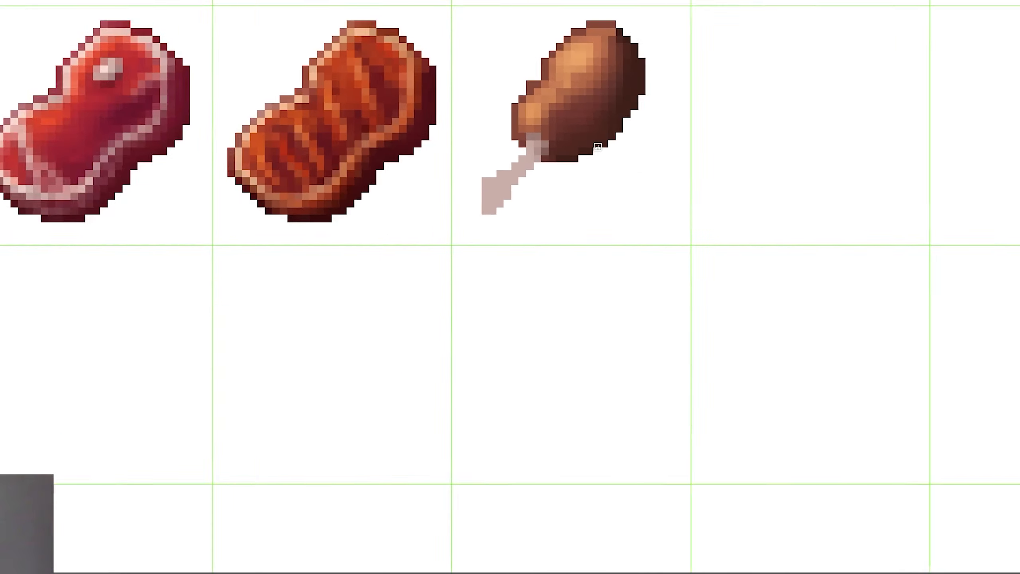
{"action": "scroll", "coordinate": [571, 200], "scroll_direction": "up", "scroll_amount": 2}
{"action": "left_click", "coordinate": [852, 414]}
{"action": "key", "text": "Return"}
{"action": "scroll", "coordinate": [558, 193], "scroll_direction": "down", "scroll_amount": 7}
{"action": "scroll", "coordinate": [555, 196], "scroll_direction": "up", "scroll_amount": 6}
- Recolor the drumstick's bone with cream highlights and a brown shaded edge
{"action": "key", "text": "g"}
{"action": "left_click", "coordinate": [410, 250]}
{"action": "left_click", "coordinate": [139, 79]}
{"action": "key", "text": "Return"}
{"action": "mouse_move", "coordinate": [421, 244]}
{"action": "left_mouse_down"}
{"action": "mouse_move", "coordinate": [391, 268]}
{"action": "mouse_move", "coordinate": [413, 246]}
{"action": "left_mouse_up"}
{"action": "scroll", "coordinate": [462, 289], "scroll_direction": "down", "scroll_amount": 2}
{"action": "scroll", "coordinate": [454, 297], "scroll_direction": "down", "scroll_amount": 3}
{"action": "scroll", "coordinate": [490, 249], "scroll_direction": "up", "scroll_amount": 5}
{"action": "left_click", "coordinate": [490, 134]}
{"action": "left_click", "coordinate": [506, 207], "text": "alt"}
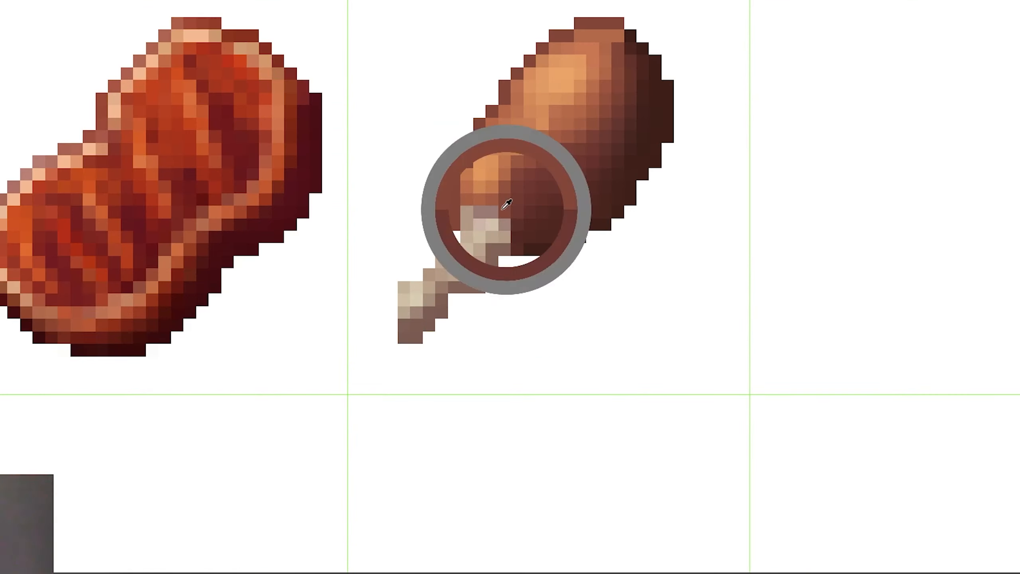
- Adjust the drumstick with Free Transform and rework its bone into a forked beige end
{"action": "scroll", "coordinate": [464, 209], "scroll_direction": "down", "scroll_amount": 6}
{"action": "scroll", "coordinate": [463, 204], "scroll_direction": "up", "scroll_amount": 5}
{"action": "key", "text": "ctrl+t"}
{"action": "left_click_drag", "start_coordinate": [499, 366], "coordinate": [514, 351]}
{"action": "key", "text": "Return"}
{"action": "scroll", "coordinate": [459, 261], "scroll_direction": "up", "scroll_amount": 2}
{"action": "left_click_drag", "start_coordinate": [474, 197], "coordinate": [522, 254]}
{"action": "scroll", "coordinate": [442, 241], "scroll_direction": "down", "scroll_amount": 6}
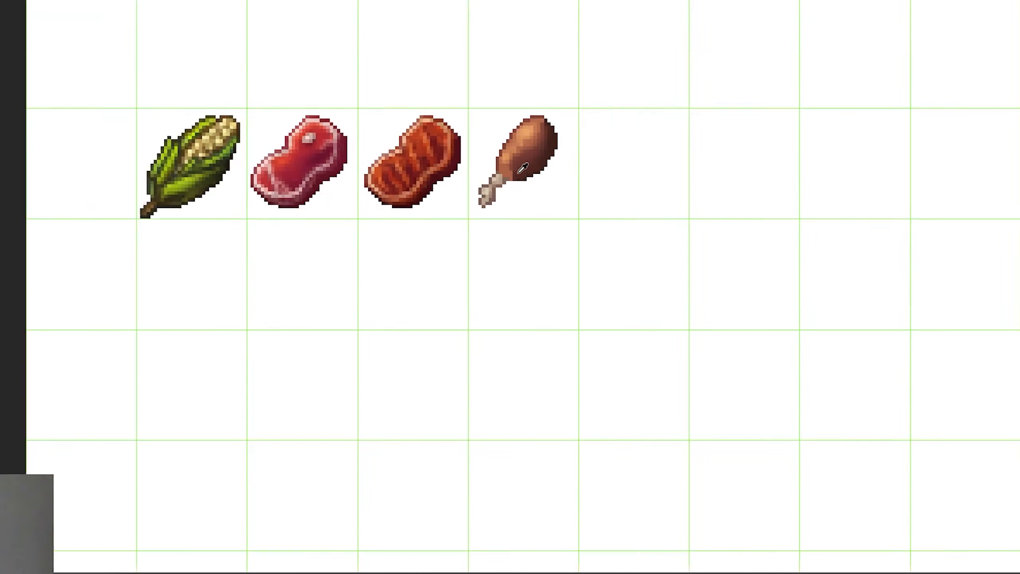
- Add golden highlights along the upper left of the drumstick's meat and touch up the brown shading near the bone
{"action": "scroll", "coordinate": [499, 178], "scroll_direction": "up", "scroll_amount": 3}
{"action": "scroll", "coordinate": [599, 123], "scroll_direction": "up", "scroll_amount": 1}
{"action": "scroll", "coordinate": [585, 89], "scroll_direction": "down", "scroll_amount": 2}
{"action": "scroll", "coordinate": [582, 101], "scroll_direction": "up", "scroll_amount": 4}
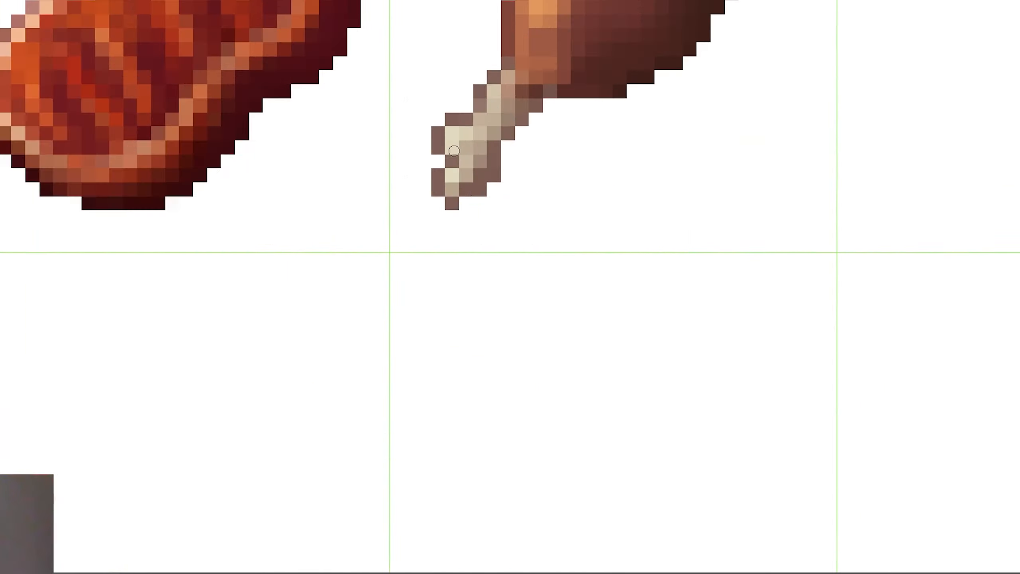
{"action": "left_click_drag", "start_coordinate": [585, 116], "coordinate": [441, 396]}
{"action": "left_click", "coordinate": [891, 319]}
{"action": "key", "text": "Return"}
{"action": "left_click_drag", "start_coordinate": [498, 150], "coordinate": [480, 177]}
- Review the food sprites at different sizes with the grid hidden, and show the grid again
{"action": "scroll", "coordinate": [482, 241], "scroll_direction": "down", "scroll_amount": 5}
{"action": "key", "text": "ctrl+apostrophe"}
{"action": "scroll", "coordinate": [523, 235], "scroll_direction": "up", "scroll_amount": 5}
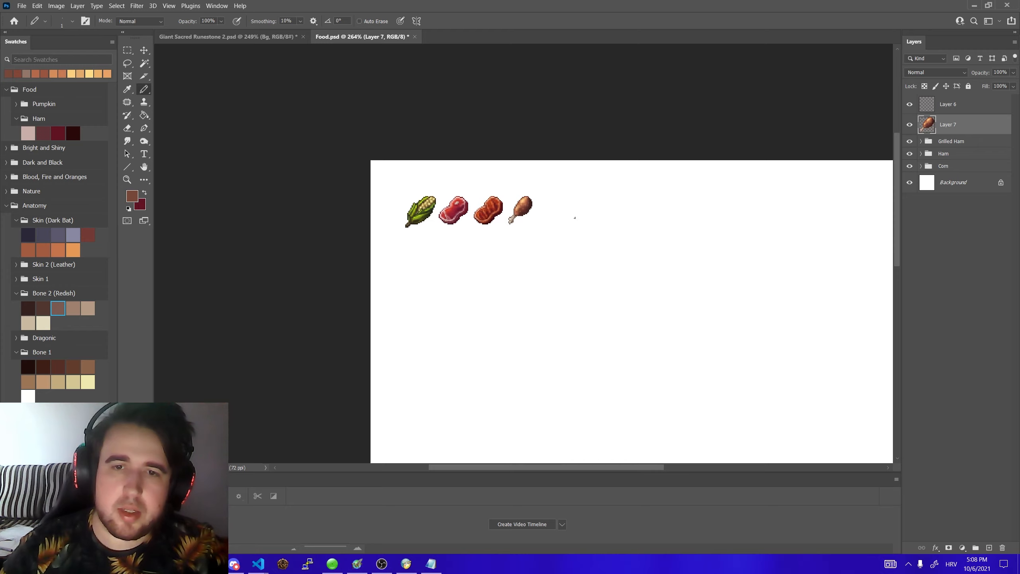
{"action": "scroll", "coordinate": [583, 213], "scroll_direction": "up", "scroll_amount": 6}
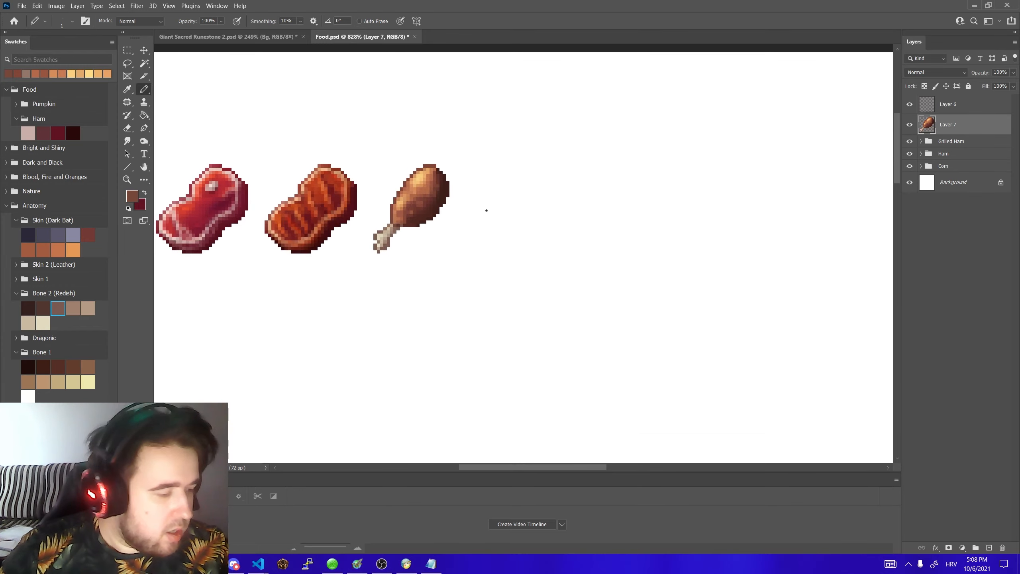
{"action": "key", "text": "ctrl+apostrophe"}
{"action": "scroll", "coordinate": [497, 201], "scroll_direction": "down", "scroll_amount": 3}
{"action": "scroll", "coordinate": [442, 201], "scroll_direction": "up", "scroll_amount": 2}
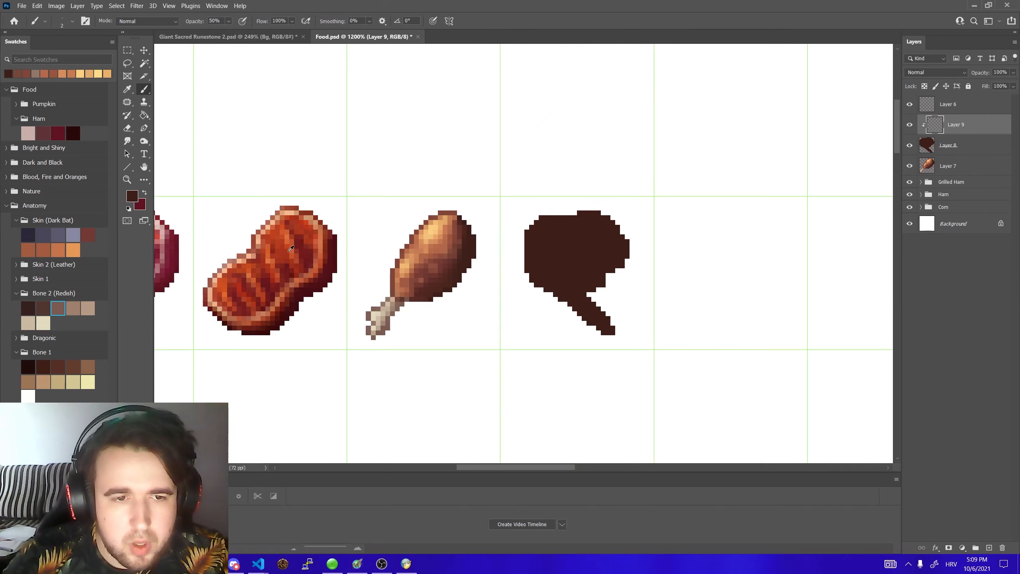
- Brush sampled brown over the upper and left areas of the dark meat chop silhouette on clipped Layer 9
{"action": "scroll", "coordinate": [342, 256], "scroll_direction": "up", "scroll_amount": 2}
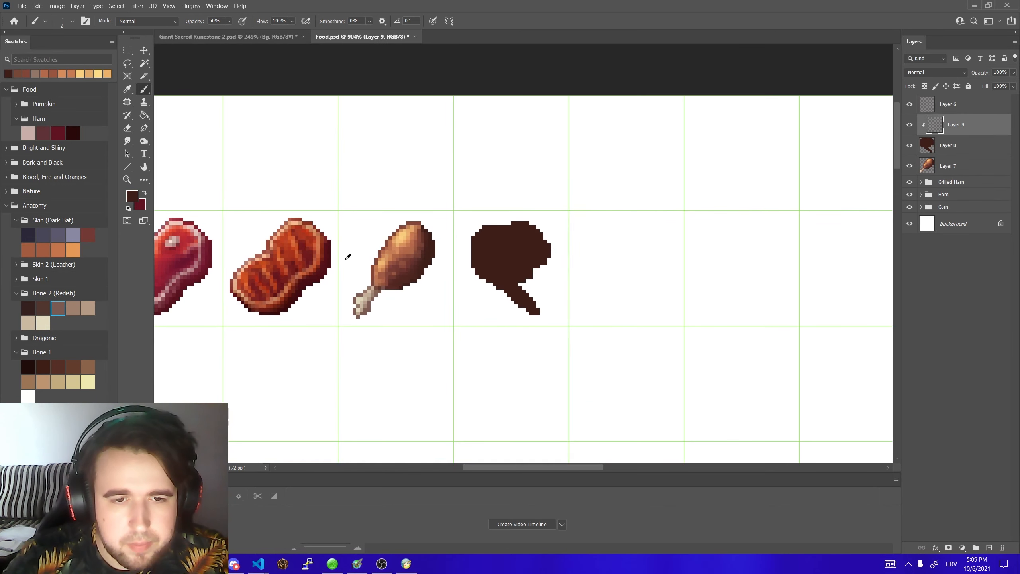
{"action": "scroll", "coordinate": [549, 244], "scroll_direction": "up", "scroll_amount": 1}
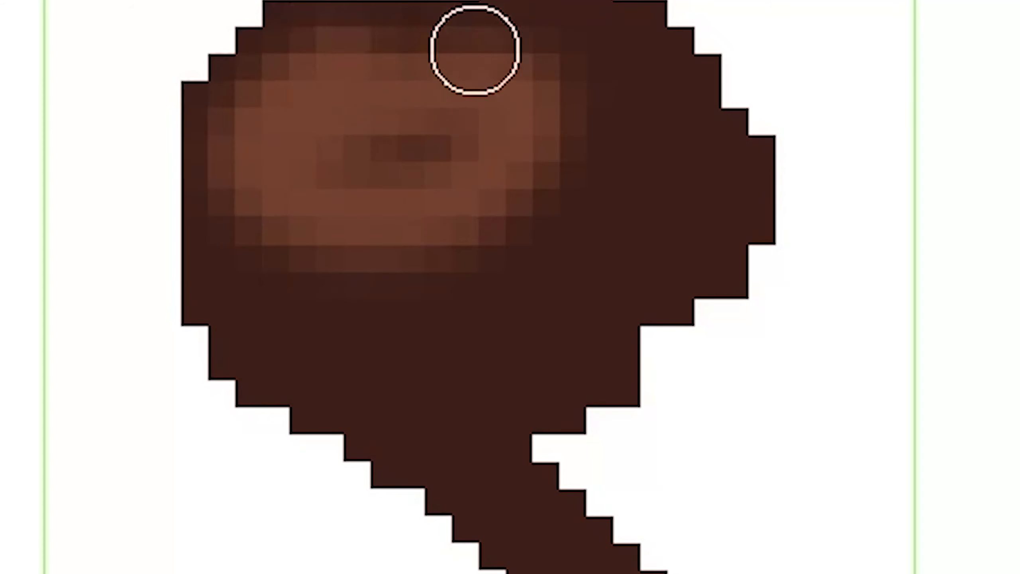
{"action": "mouse_move", "coordinate": [503, 225]}
{"action": "left_mouse_down"}
{"action": "mouse_move", "coordinate": [526, 223]}
{"action": "mouse_move", "coordinate": [501, 240]}
{"action": "mouse_move", "coordinate": [463, 238]}
{"action": "left_mouse_up"}
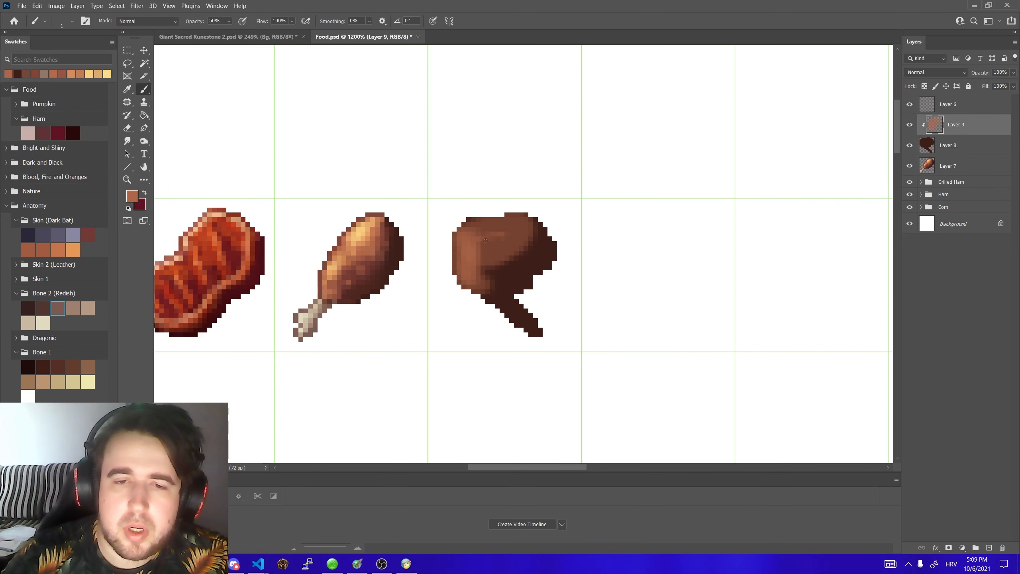
{"action": "left_click", "coordinate": [500, 268], "text": "alt"}
{"action": "key", "text": "bracketright"}
{"action": "key", "text": "bracketright"}
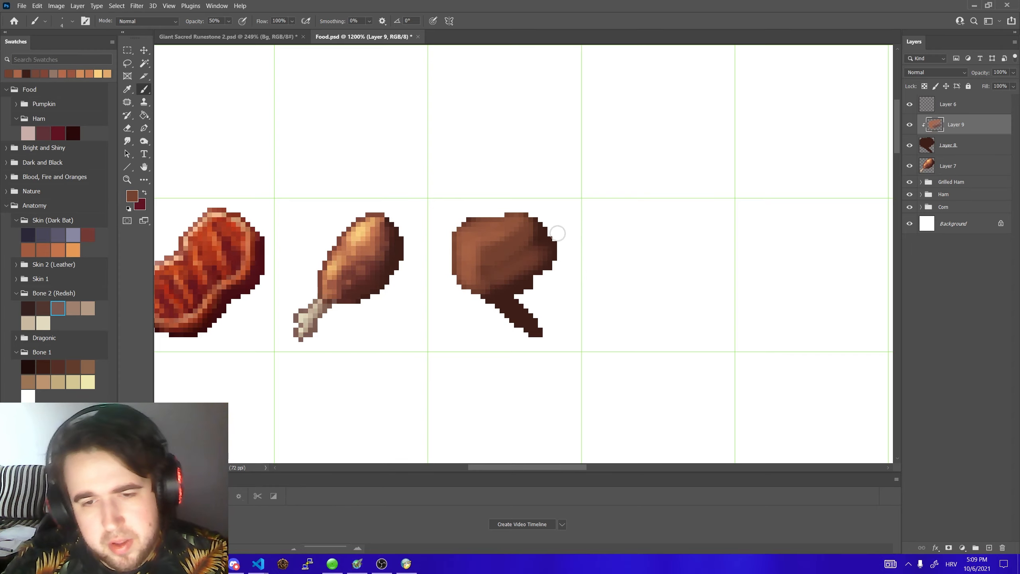
- Paint the center of the chop with red-orange sampled from the grilled ham
{"action": "right_click", "coordinate": [427, 258], "text": "alt"}
{"action": "left_click", "coordinate": [224, 249], "text": "alt"}
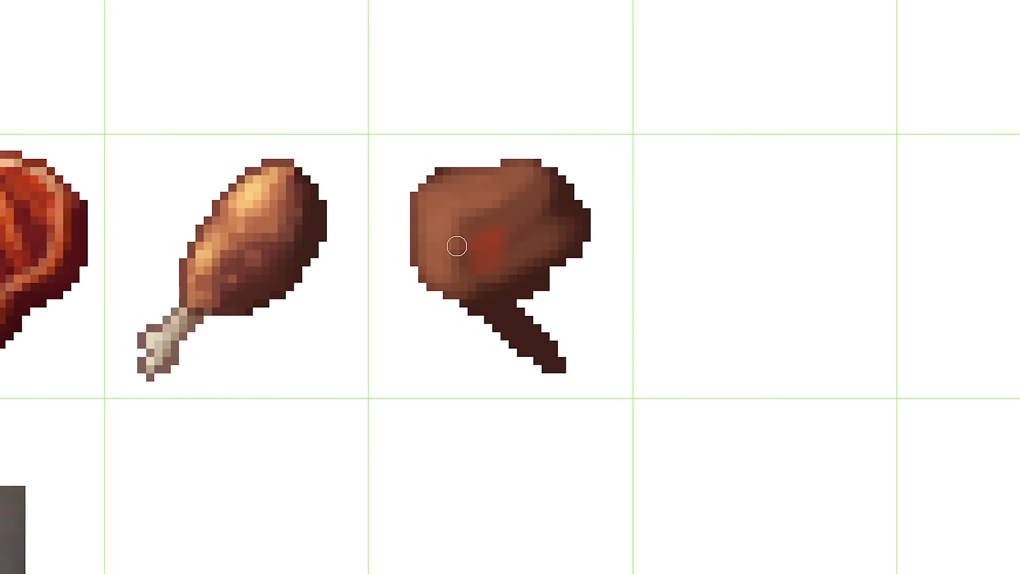
{"action": "mouse_move", "coordinate": [480, 264]}
{"action": "left_mouse_down"}
{"action": "mouse_move", "coordinate": [519, 278]}
{"action": "mouse_move", "coordinate": [482, 284]}
{"action": "left_mouse_up"}
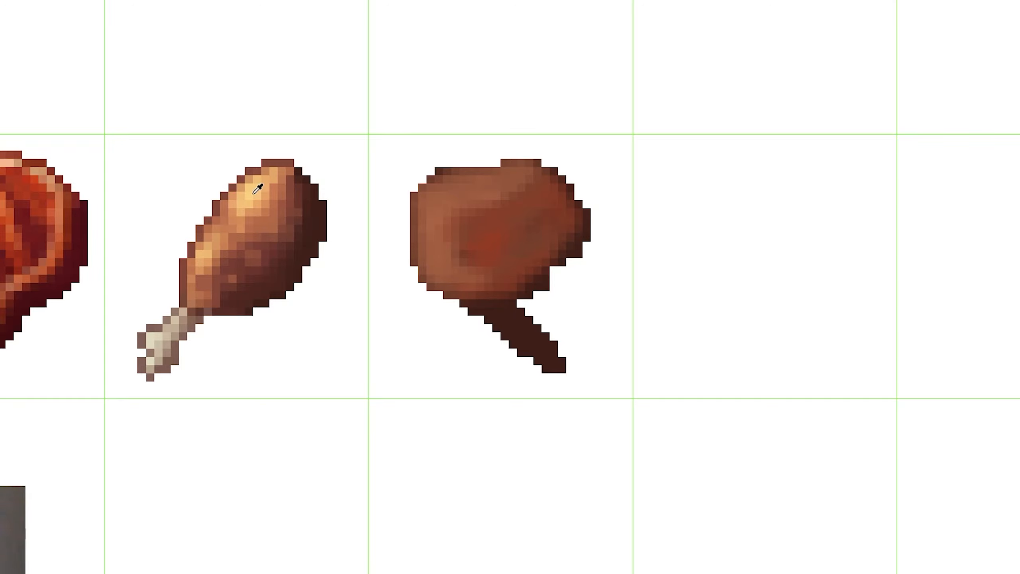
- Brush a lighter rim along the chop's top and left edge with gold sampled from the drumstick
{"action": "left_click", "coordinate": [253, 194], "text": "alt"}
{"action": "left_click_drag", "start_coordinate": [492, 181], "coordinate": [422, 201]}
{"action": "mouse_move", "coordinate": [421, 201]}
{"action": "left_mouse_down"}
{"action": "mouse_move", "coordinate": [425, 275]}
{"action": "mouse_move", "coordinate": [478, 299]}
{"action": "mouse_move", "coordinate": [556, 249]}
{"action": "mouse_move", "coordinate": [502, 235]}
{"action": "left_mouse_up"}
{"action": "scroll", "coordinate": [539, 257], "scroll_direction": "down", "scroll_amount": 6}
{"action": "scroll", "coordinate": [518, 244], "scroll_direction": "up", "scroll_amount": 6}
- Redden the chop's inner meat with color sampled from the grilled ham and define the rim around its lower right lobe
{"action": "left_click", "coordinate": [12, 257], "text": "alt"}
{"action": "left_click_drag", "start_coordinate": [471, 257], "coordinate": [544, 217]}
{"action": "left_click_drag", "start_coordinate": [583, 261], "coordinate": [547, 299]}
{"action": "left_click_drag", "start_coordinate": [573, 219], "coordinate": [602, 280]}
{"action": "scroll", "coordinate": [497, 238], "scroll_direction": "down", "scroll_amount": 6}
{"action": "scroll", "coordinate": [506, 253], "scroll_direction": "up", "scroll_amount": 5}
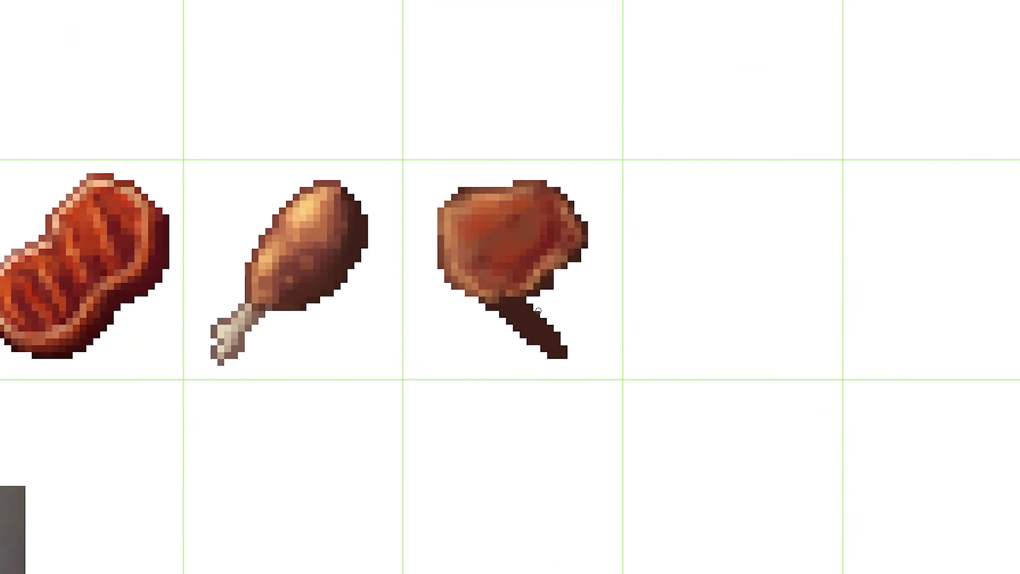
- Paint a gray-beige center along the chop's bone, keeping its dark brown outline
{"action": "left_click_drag", "start_coordinate": [507, 300], "coordinate": [538, 324]}
{"action": "left_click_drag", "start_coordinate": [519, 312], "coordinate": [557, 355]}
{"action": "scroll", "coordinate": [561, 365], "scroll_direction": "down", "scroll_amount": 5}
{"action": "scroll", "coordinate": [441, 306], "scroll_direction": "up", "scroll_amount": 6}
{"action": "left_click_drag", "start_coordinate": [616, 307], "coordinate": [655, 349]}
- Lighten the chop's fat rim with pale peach along its lower right, right and left edges
{"action": "left_click_drag", "start_coordinate": [678, 342], "coordinate": [719, 289]}
{"action": "left_click_drag", "start_coordinate": [757, 275], "coordinate": [709, 313]}
{"action": "left_click_drag", "start_coordinate": [731, 244], "coordinate": [738, 260]}
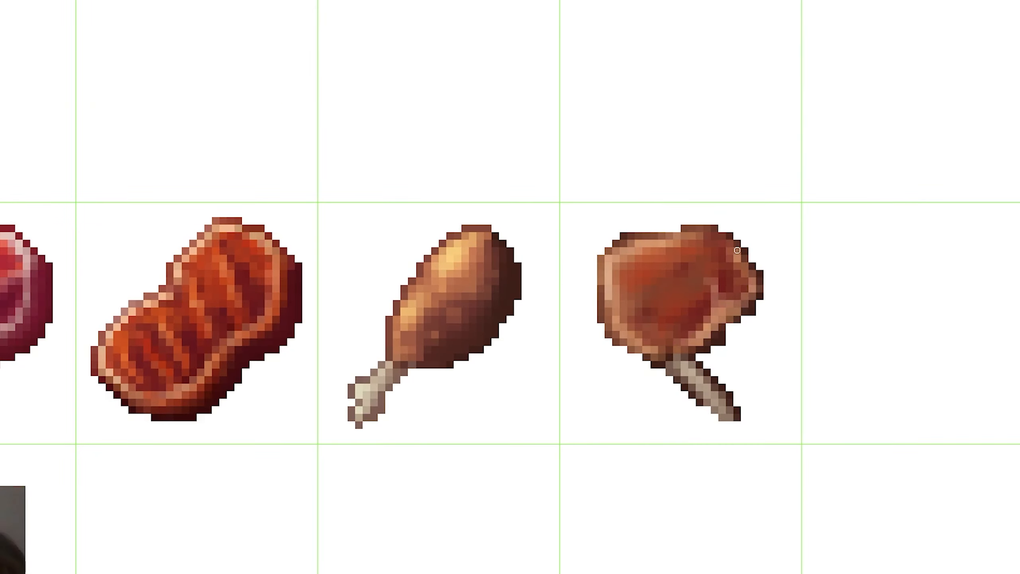
{"action": "scroll", "coordinate": [643, 281], "scroll_direction": "down", "scroll_amount": 6}
{"action": "scroll", "coordinate": [684, 316], "scroll_direction": "up", "scroll_amount": 6}
{"action": "scroll", "coordinate": [552, 272], "scroll_direction": "down", "scroll_amount": 4}
{"action": "left_click_drag", "start_coordinate": [548, 246], "coordinate": [549, 259]}
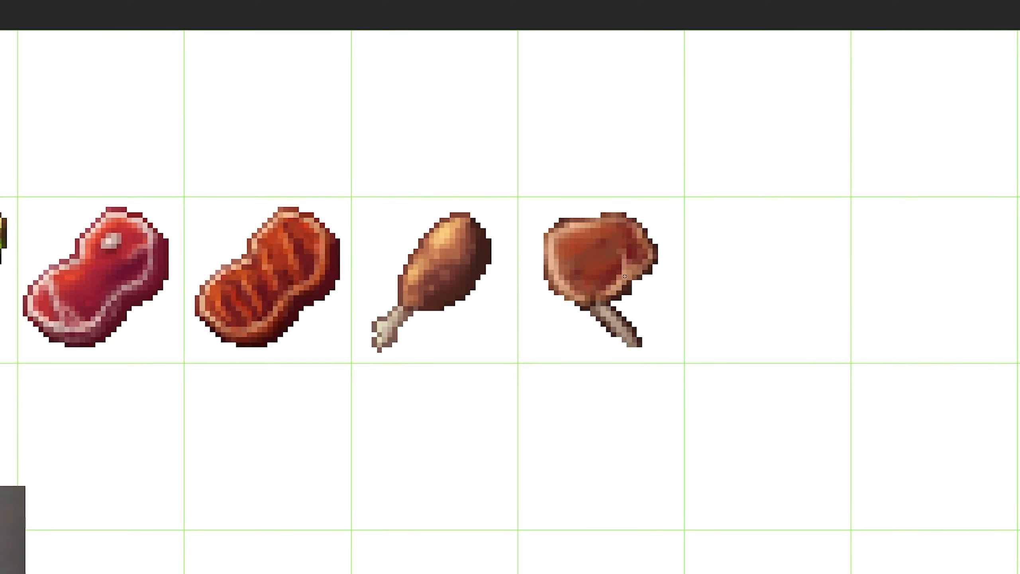
{"action": "scroll", "coordinate": [569, 242], "scroll_direction": "up", "scroll_amount": 3}
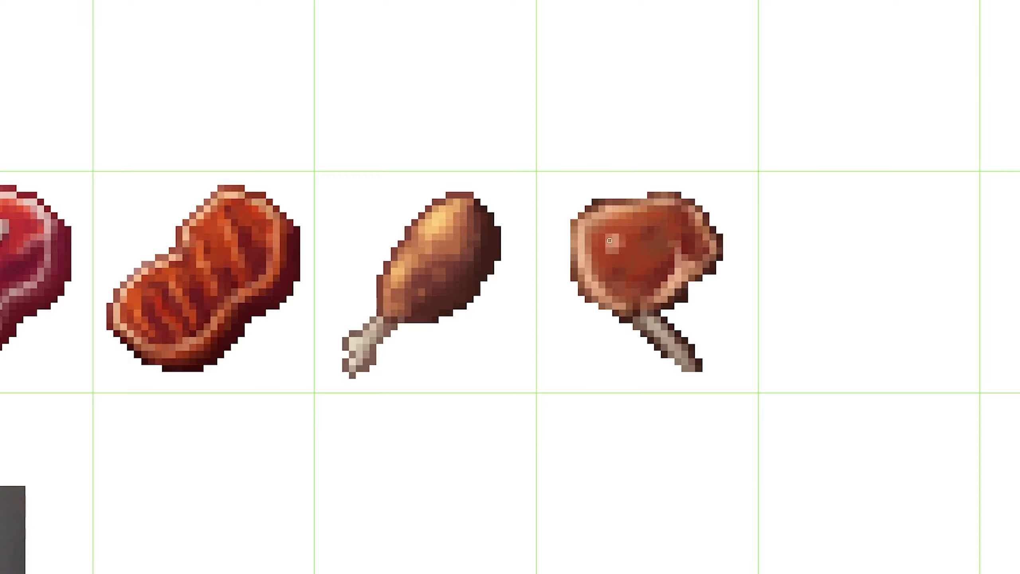
- Add a pale pink glossy spot at the meat's upper left, brighten the surrounding orange-red, and lighten the chop's fat rim
{"action": "scroll", "coordinate": [609, 240], "scroll_direction": "up", "scroll_amount": 2}
{"action": "scroll", "coordinate": [603, 241], "scroll_direction": "down", "scroll_amount": 3}
{"action": "scroll", "coordinate": [594, 243], "scroll_direction": "up", "scroll_amount": 3}
{"action": "scroll", "coordinate": [588, 246], "scroll_direction": "down", "scroll_amount": 5}
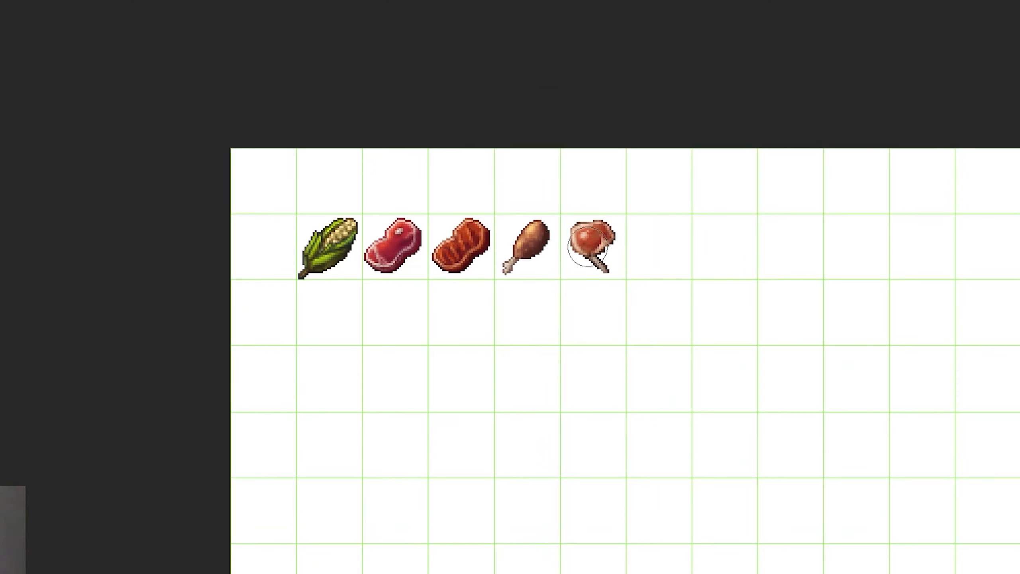
{"action": "scroll", "coordinate": [589, 245], "scroll_direction": "up", "scroll_amount": 5}
{"action": "scroll", "coordinate": [588, 246], "scroll_direction": "down", "scroll_amount": 2}
{"action": "scroll", "coordinate": [588, 246], "scroll_direction": "up", "scroll_amount": 4}
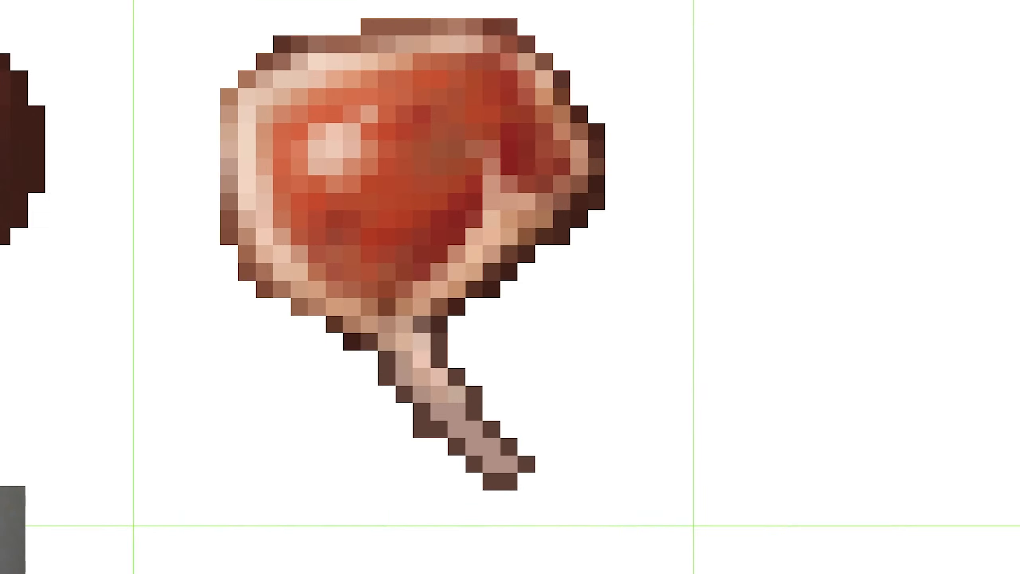
- Brush dark red shading below the chop's fat rim along its lower right and lower left edges
{"action": "scroll", "coordinate": [676, 257], "scroll_direction": "down", "scroll_amount": 3}
{"action": "left_click_drag", "start_coordinate": [675, 267], "coordinate": [676, 232]}
{"action": "left_click_drag", "start_coordinate": [414, 231], "coordinate": [490, 285]}
{"action": "scroll", "coordinate": [603, 341], "scroll_direction": "down", "scroll_amount": 2}
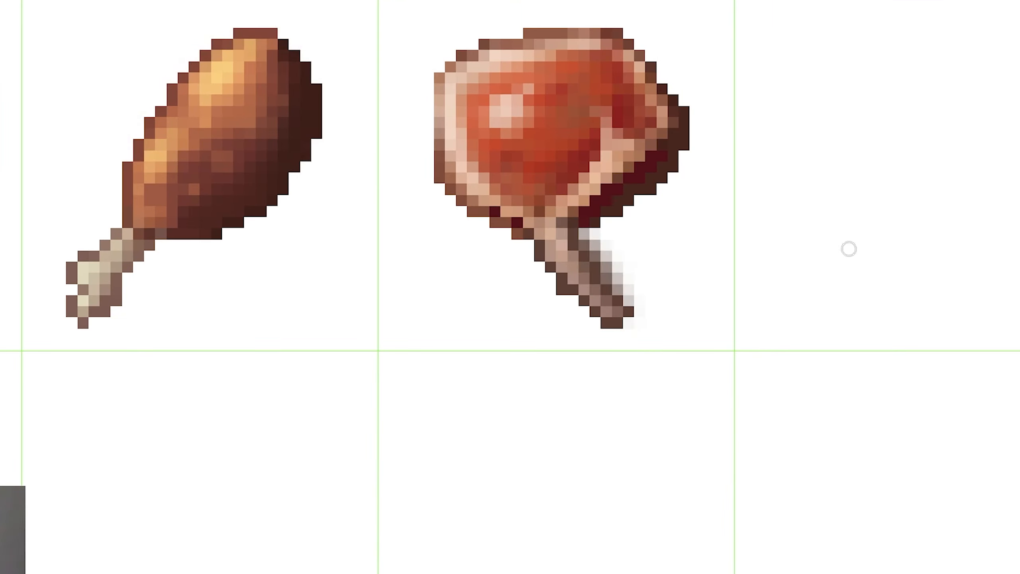
- Shade the chop's bone dark red and paint a peach highlight down its center
{"action": "scroll", "coordinate": [606, 275], "scroll_direction": "up", "scroll_amount": 1}
{"action": "left_click_drag", "start_coordinate": [571, 277], "coordinate": [602, 337]}
{"action": "left_click_drag", "start_coordinate": [562, 305], "coordinate": [598, 350]}
{"action": "scroll", "coordinate": [598, 345], "scroll_direction": "down", "scroll_amount": 2}
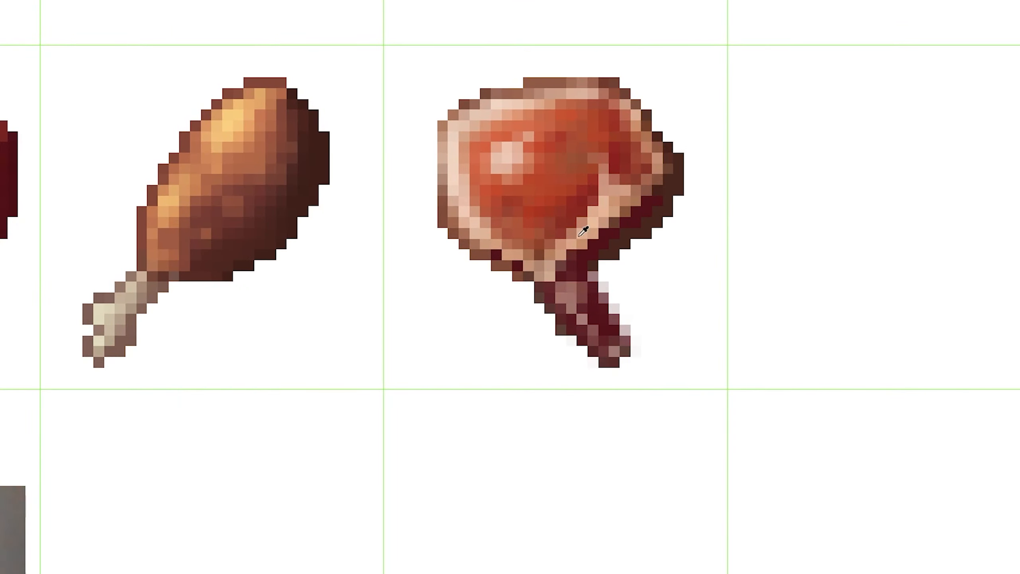
{"action": "scroll", "coordinate": [578, 236], "scroll_direction": "up", "scroll_amount": 2}
{"action": "left_click_drag", "start_coordinate": [592, 299], "coordinate": [634, 365]}
{"action": "left_click_drag", "start_coordinate": [619, 317], "coordinate": [651, 380]}
- Recolor the chop's outline dark red along its right side and upper right edge
{"action": "left_click_drag", "start_coordinate": [699, 171], "coordinate": [651, 219]}
{"action": "scroll", "coordinate": [635, 224], "scroll_direction": "up", "scroll_amount": 1}
{"action": "left_click_drag", "start_coordinate": [634, 136], "coordinate": [582, 76]}
{"action": "scroll", "coordinate": [454, 156], "scroll_direction": "down", "scroll_amount": 1}
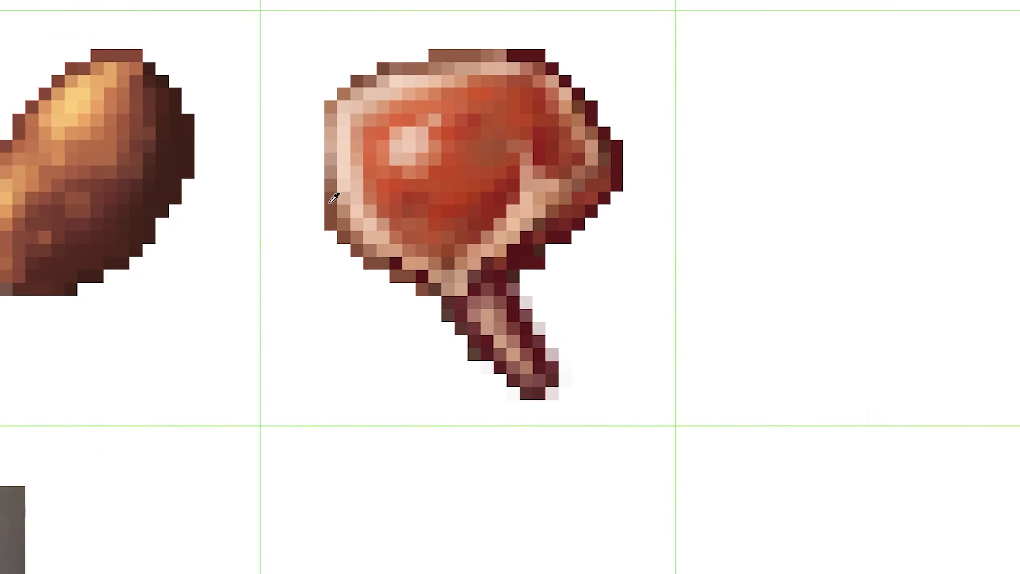
- Recolor the chop's left and lower-left outline tan brown and clean up the pale edge pixels beside the bone
{"action": "left_click_drag", "start_coordinate": [318, 208], "coordinate": [318, 121]}
{"action": "scroll", "coordinate": [403, 150], "scroll_direction": "down", "scroll_amount": 4}
{"action": "scroll", "coordinate": [482, 116], "scroll_direction": "down", "scroll_amount": 2}
{"action": "scroll", "coordinate": [429, 150], "scroll_direction": "up", "scroll_amount": 5}
{"action": "left_click", "coordinate": [552, 246]}
{"action": "left_click_drag", "start_coordinate": [588, 181], "coordinate": [625, 281]}
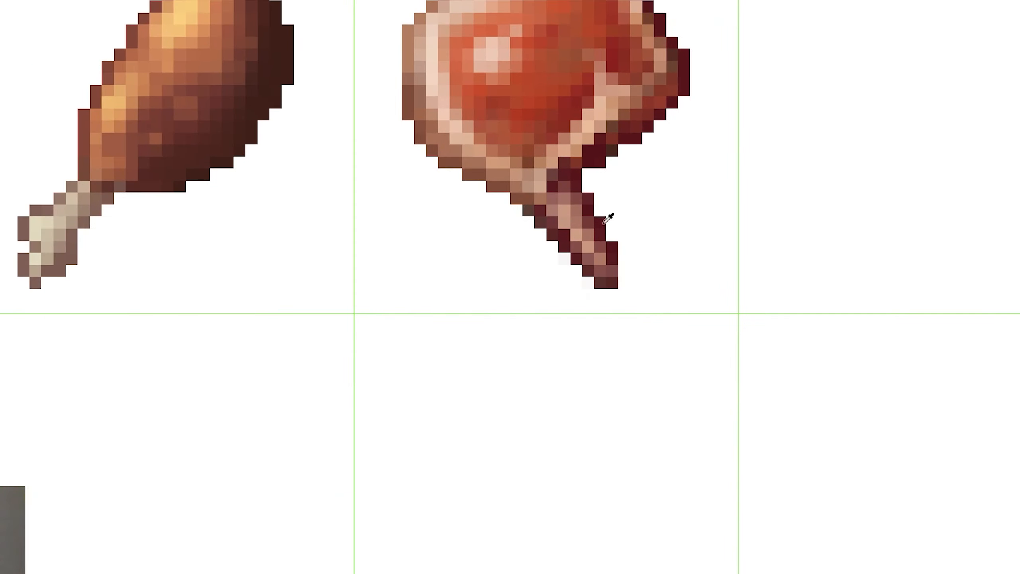
- Narrow the chop's bone and tidy its dark red outline around the peach center
{"action": "scroll", "coordinate": [605, 223], "scroll_direction": "up", "scroll_amount": 2}
{"action": "scroll", "coordinate": [628, 171], "scroll_direction": "down", "scroll_amount": 3}
{"action": "scroll", "coordinate": [623, 162], "scroll_direction": "up", "scroll_amount": 1}
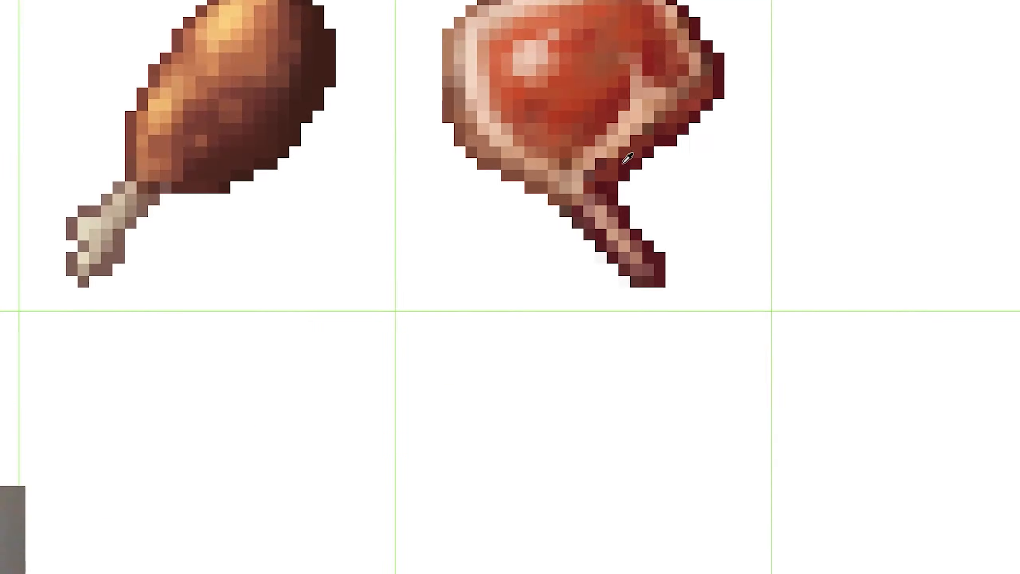
{"action": "scroll", "coordinate": [628, 158], "scroll_direction": "down", "scroll_amount": 2}
{"action": "scroll", "coordinate": [542, 241], "scroll_direction": "up", "scroll_amount": 1}
{"action": "scroll", "coordinate": [539, 247], "scroll_direction": "up", "scroll_amount": 2}
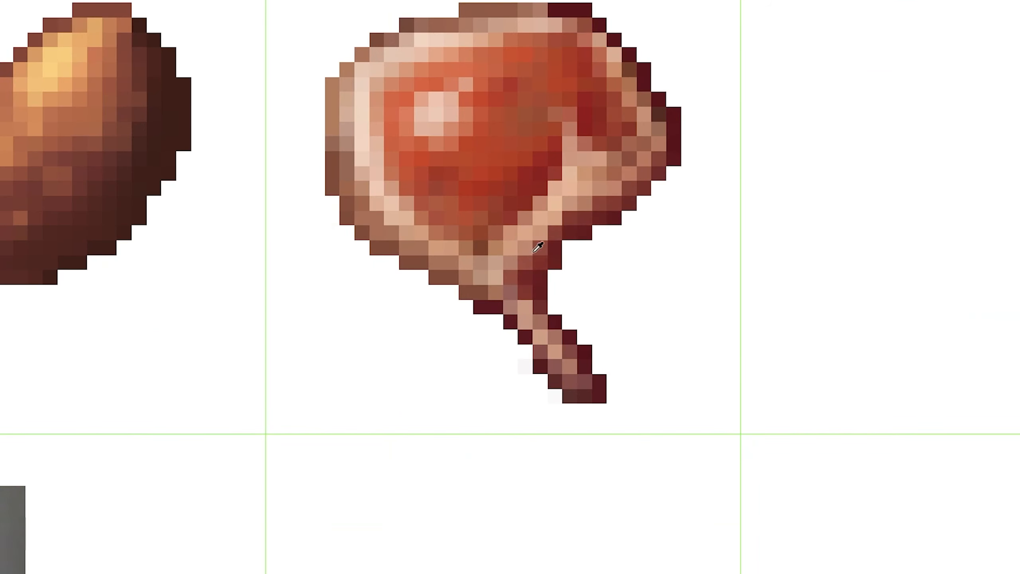
{"action": "scroll", "coordinate": [555, 225], "scroll_direction": "down", "scroll_amount": 4}
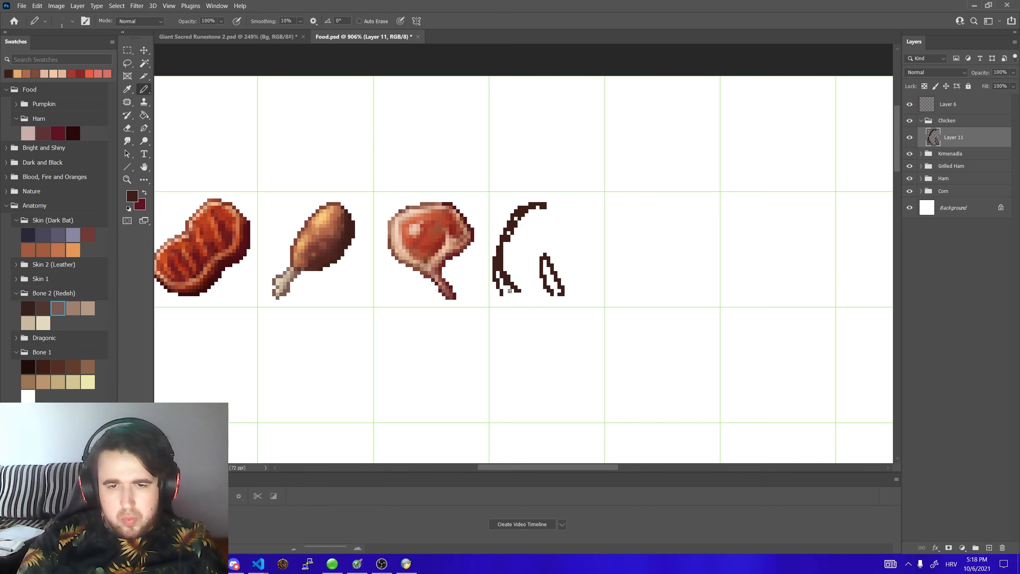
- Close the upper outline of the whole-chicken sketch in dark brown and outline a leg bone at its upper left
{"action": "scroll", "coordinate": [538, 259], "scroll_direction": "up", "scroll_amount": 2}
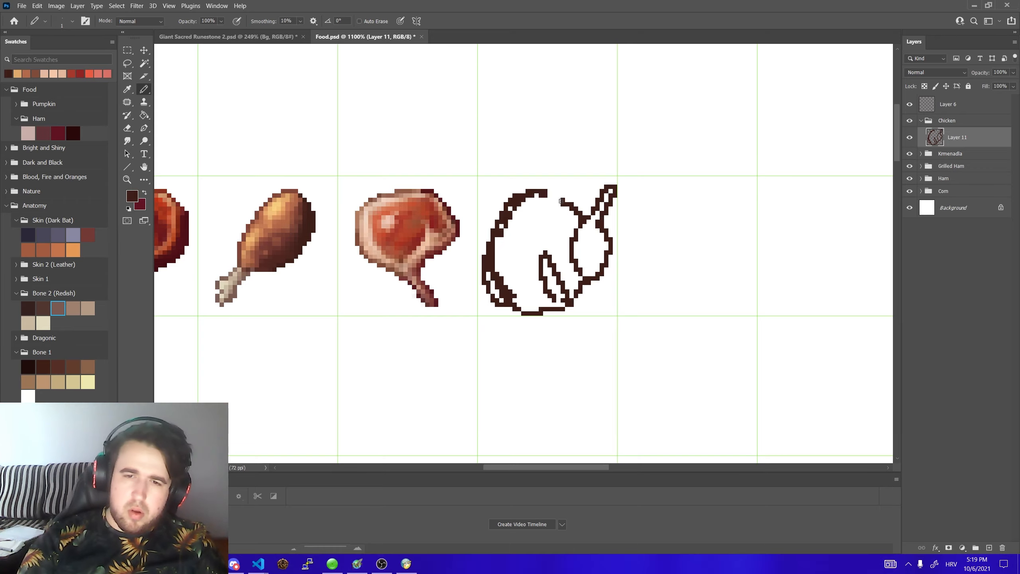
{"action": "key", "text": "ctrl+z"}
{"action": "left_click_drag", "start_coordinate": [581, 217], "coordinate": [515, 217]}
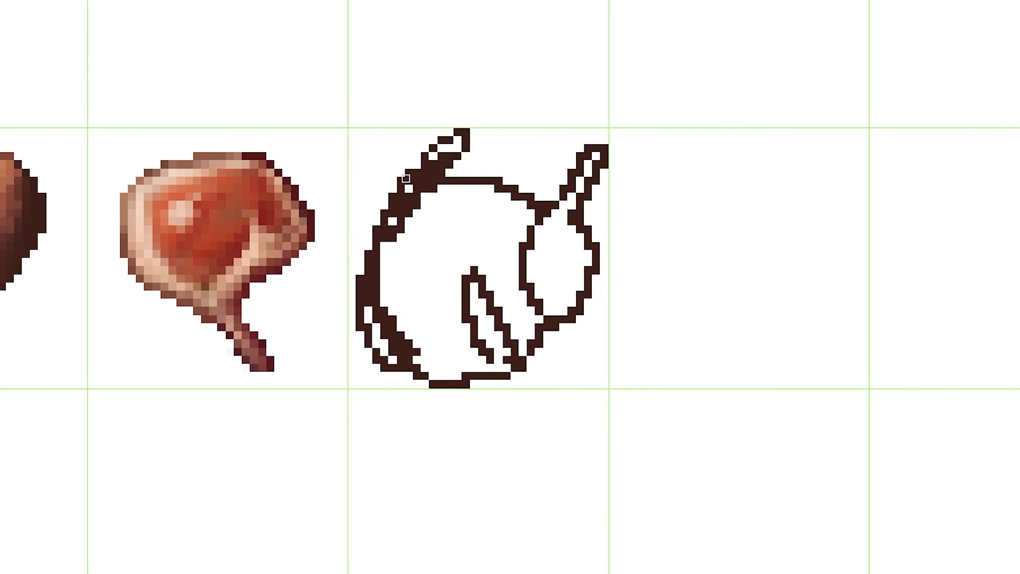
- Erase the chicken sketch's thick left contour and reshape the outline of its right drumstick
{"action": "scroll", "coordinate": [413, 213], "scroll_direction": "down", "scroll_amount": 4}
{"action": "mouse_move", "coordinate": [433, 162]}
{"action": "left_mouse_down"}
{"action": "mouse_move", "coordinate": [394, 218]}
{"action": "mouse_move", "coordinate": [393, 238]}
{"action": "left_mouse_up"}
{"action": "scroll", "coordinate": [417, 185], "scroll_direction": "up", "scroll_amount": 1}
{"action": "scroll", "coordinate": [373, 249], "scroll_direction": "down", "scroll_amount": 3}
{"action": "left_click_drag", "start_coordinate": [391, 309], "coordinate": [379, 253]}
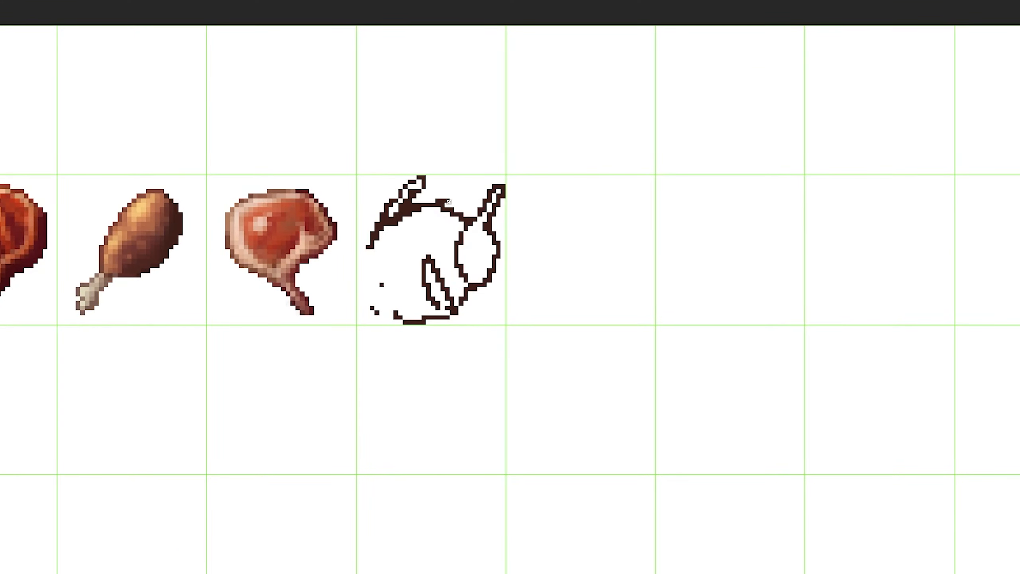
{"action": "left_click_drag", "start_coordinate": [474, 263], "coordinate": [458, 241]}
{"action": "scroll", "coordinate": [463, 233], "scroll_direction": "up", "scroll_amount": 3}
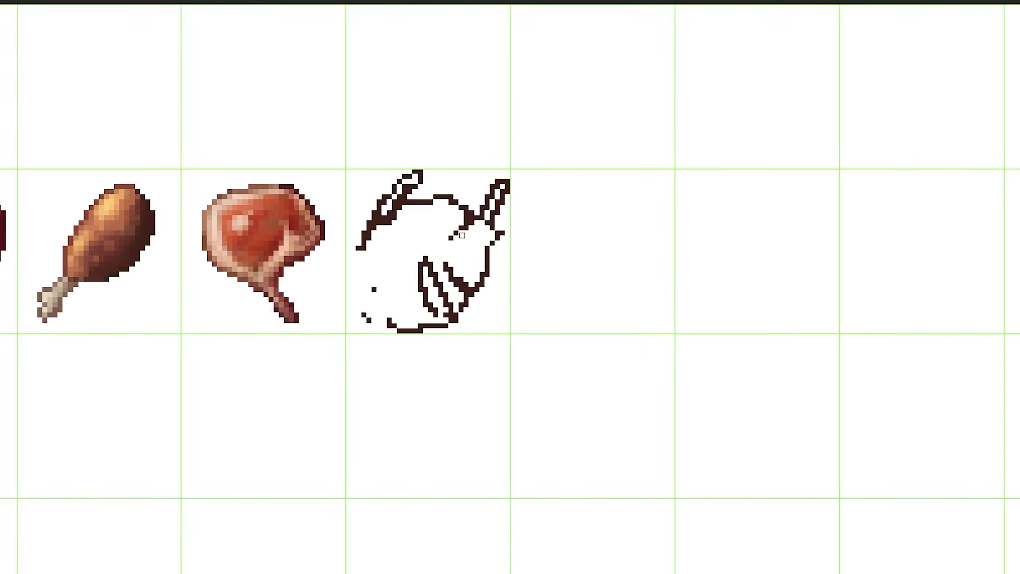
- Redraw the chicken's left contour in dark brown and clear the lines inside the body
{"action": "left_click_drag", "start_coordinate": [462, 203], "coordinate": [445, 188]}
{"action": "mouse_move", "coordinate": [464, 221]}
{"action": "left_mouse_down"}
{"action": "mouse_move", "coordinate": [445, 189]}
{"action": "mouse_move", "coordinate": [387, 207]}
{"action": "left_mouse_up"}
{"action": "left_click_drag", "start_coordinate": [340, 312], "coordinate": [373, 340]}
{"action": "mouse_move", "coordinate": [419, 309]}
{"action": "left_mouse_down"}
{"action": "mouse_move", "coordinate": [451, 273]}
{"action": "mouse_move", "coordinate": [438, 315]}
{"action": "left_mouse_up"}
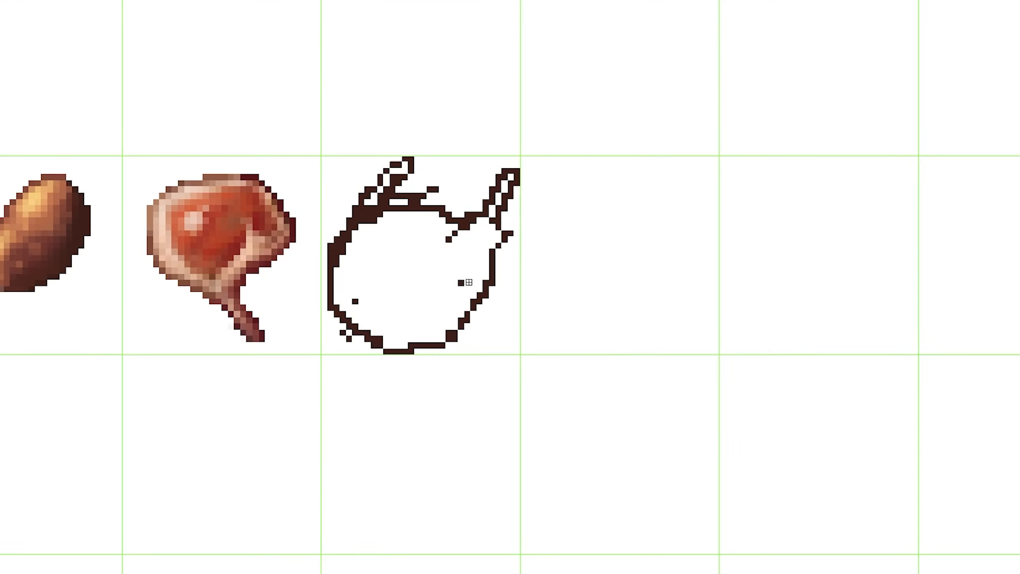
{"action": "left_click_drag", "start_coordinate": [464, 278], "coordinate": [507, 235]}
{"action": "scroll", "coordinate": [482, 193], "scroll_direction": "up", "scroll_amount": 1}
- Draw a curved front limb inside the chicken's body and a second limb along its left edge
{"action": "mouse_move", "coordinate": [364, 182]}
{"action": "left_mouse_down"}
{"action": "mouse_move", "coordinate": [420, 216]}
{"action": "mouse_move", "coordinate": [405, 326]}
{"action": "left_mouse_up"}
{"action": "scroll", "coordinate": [376, 137], "scroll_direction": "down", "scroll_amount": 3}
{"action": "scroll", "coordinate": [373, 220], "scroll_direction": "up", "scroll_amount": 4}
{"action": "left_click_drag", "start_coordinate": [397, 233], "coordinate": [462, 302]}
{"action": "left_click_drag", "start_coordinate": [299, 212], "coordinate": [315, 317]}
{"action": "left_click_drag", "start_coordinate": [313, 240], "coordinate": [338, 295]}
{"action": "mouse_move", "coordinate": [337, 278]}
{"action": "left_mouse_down"}
{"action": "mouse_move", "coordinate": [306, 252]}
{"action": "mouse_move", "coordinate": [329, 315]}
{"action": "left_mouse_up"}
{"action": "left_click_drag", "start_coordinate": [300, 267], "coordinate": [315, 306]}
{"action": "scroll", "coordinate": [401, 213], "scroll_direction": "down", "scroll_amount": 3}
{"action": "scroll", "coordinate": [406, 237], "scroll_direction": "up", "scroll_amount": 4}
{"action": "mouse_move", "coordinate": [252, 271]}
{"action": "left_mouse_down"}
{"action": "mouse_move", "coordinate": [267, 297]}
{"action": "mouse_move", "coordinate": [334, 322]}
{"action": "left_mouse_up"}
{"action": "scroll", "coordinate": [397, 307], "scroll_direction": "down", "scroll_amount": 1}
- Thin the chicken's heavy upper and left outlines down to a cleaner single-pixel contour
{"action": "left_click", "coordinate": [385, 202]}
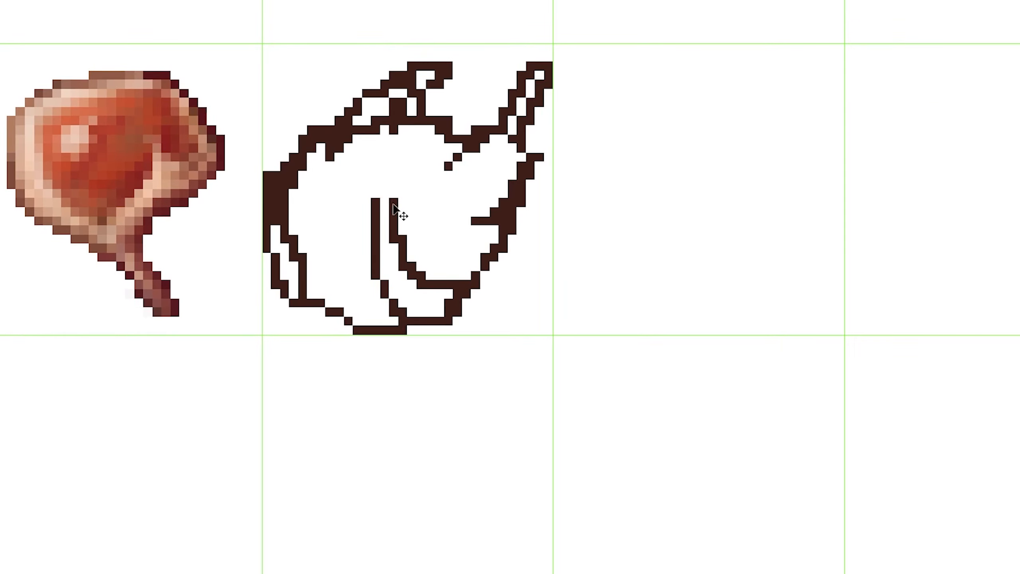
{"action": "left_click_drag", "start_coordinate": [285, 193], "coordinate": [330, 110]}
{"action": "left_click_drag", "start_coordinate": [285, 193], "coordinate": [290, 187]}
{"action": "scroll", "coordinate": [437, 68], "scroll_direction": "down", "scroll_amount": 4}
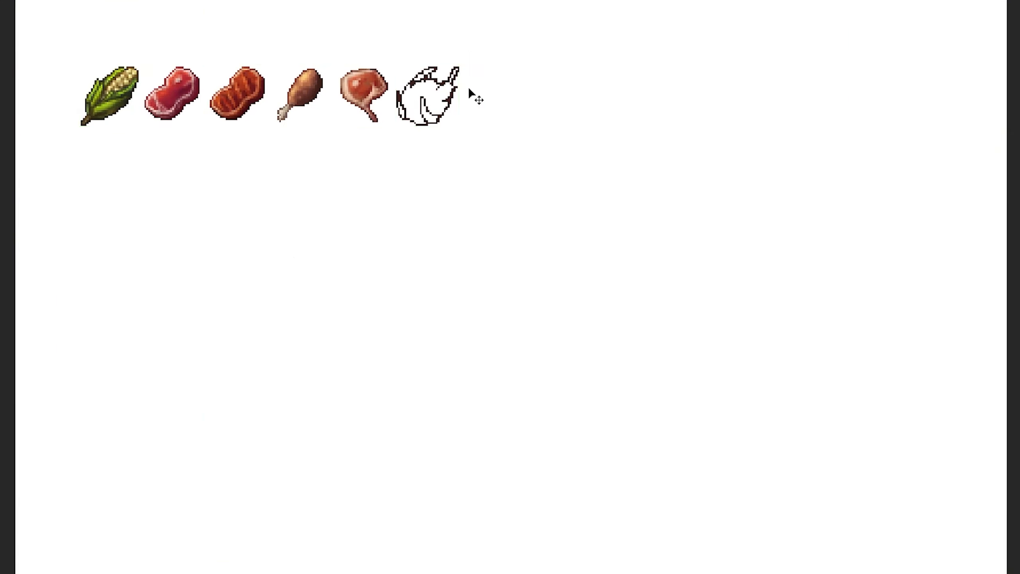
{"action": "scroll", "coordinate": [445, 68], "scroll_direction": "up", "scroll_amount": 4}
{"action": "scroll", "coordinate": [385, 20], "scroll_direction": "down", "scroll_amount": 3}
{"action": "scroll", "coordinate": [374, 28], "scroll_direction": "up", "scroll_amount": 4}
{"action": "mouse_move", "coordinate": [415, 144]}
{"action": "left_mouse_down"}
{"action": "mouse_move", "coordinate": [371, 123]}
{"action": "mouse_move", "coordinate": [449, 144]}
{"action": "left_mouse_up"}
{"action": "left_click_drag", "start_coordinate": [388, 108], "coordinate": [449, 108]}
{"action": "mouse_move", "coordinate": [352, 131]}
{"action": "left_mouse_down"}
{"action": "mouse_move", "coordinate": [446, 132]}
{"action": "mouse_move", "coordinate": [436, 144]}
{"action": "left_mouse_up"}
{"action": "scroll", "coordinate": [429, 138], "scroll_direction": "down", "scroll_amount": 2}
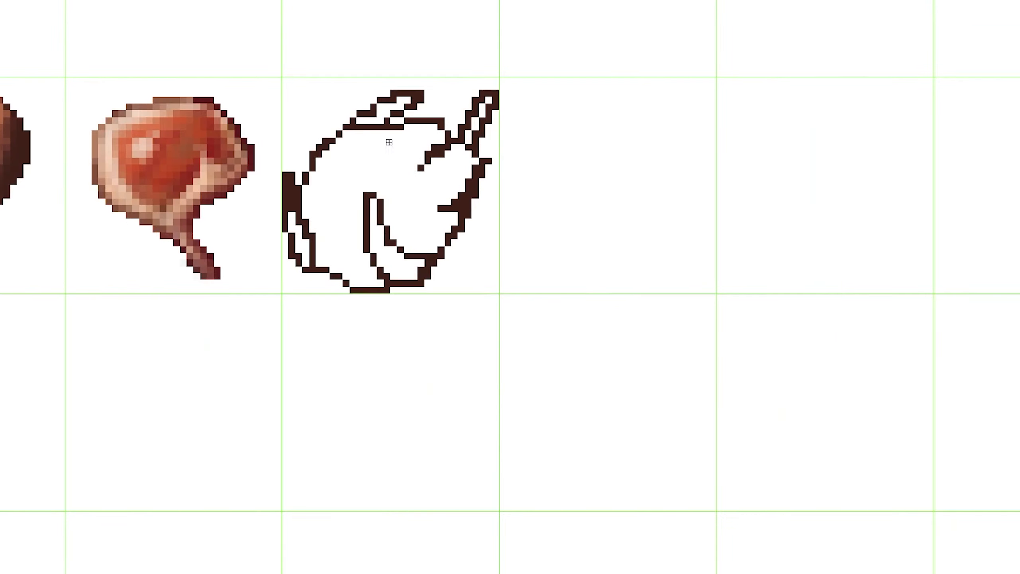
- Tidy the chicken's top contour and the line where the right drumstick meets the body
{"action": "scroll", "coordinate": [369, 140], "scroll_direction": "down", "scroll_amount": 4}
{"action": "scroll", "coordinate": [380, 125], "scroll_direction": "up", "scroll_amount": 5}
{"action": "left_click_drag", "start_coordinate": [365, 134], "coordinate": [350, 135]}
{"action": "left_click_drag", "start_coordinate": [340, 145], "coordinate": [326, 159]}
{"action": "left_click_drag", "start_coordinate": [503, 134], "coordinate": [527, 136]}
{"action": "scroll", "coordinate": [462, 163], "scroll_direction": "down", "scroll_amount": 1}
{"action": "left_click_drag", "start_coordinate": [430, 129], "coordinate": [450, 140]}
{"action": "scroll", "coordinate": [451, 156], "scroll_direction": "down", "scroll_amount": 5}
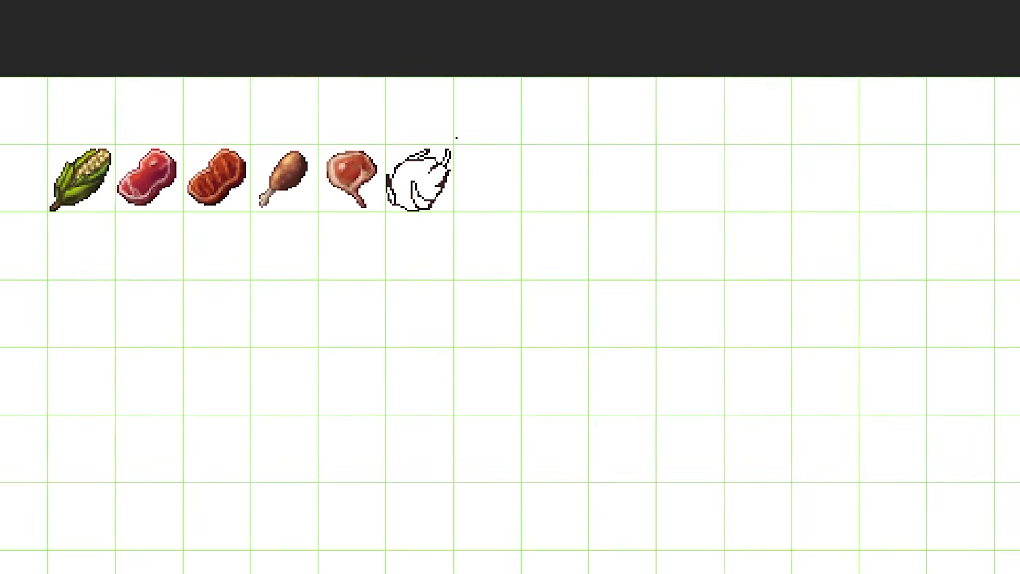
- Fill the chicken's body and limbs dark brown and its two upper bones peach
{"action": "scroll", "coordinate": [431, 156], "scroll_direction": "up", "scroll_amount": 5}
{"action": "scroll", "coordinate": [384, 240], "scroll_direction": "down", "scroll_amount": 1}
{"action": "left_click", "coordinate": [385, 238]}
{"action": "scroll", "coordinate": [234, 276], "scroll_direction": "up", "scroll_amount": 2}
{"action": "left_click", "coordinate": [497, 318]}
{"action": "left_click", "coordinate": [364, 317]}
{"action": "scroll", "coordinate": [498, 33], "scroll_direction": "down", "scroll_amount": 1}
{"action": "left_click", "coordinate": [523, 65]}
{"action": "left_click", "coordinate": [640, 66]}
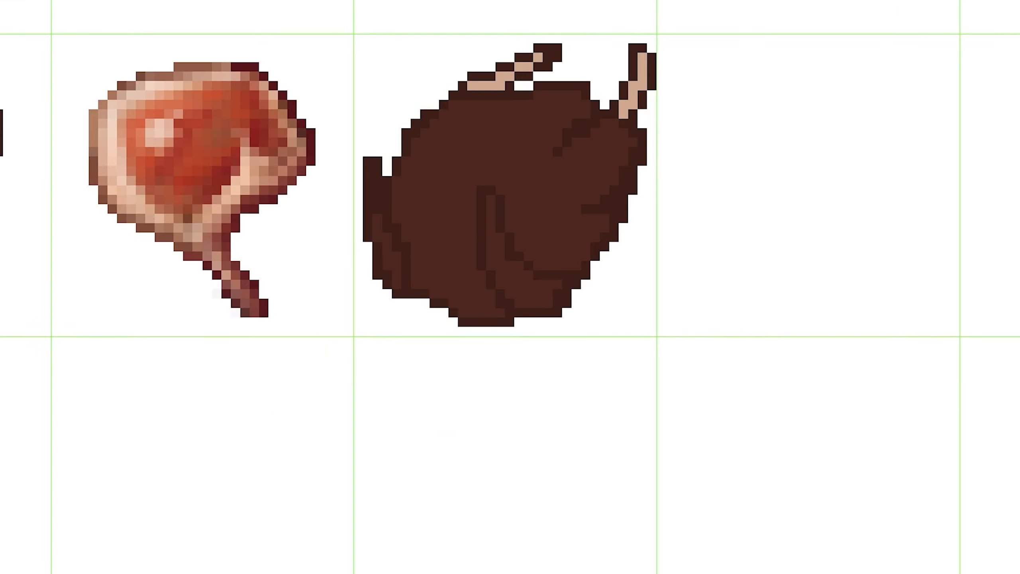
- Brush reddish brown over the chicken's breast and right drumstick
{"action": "left_click_drag", "start_coordinate": [485, 181], "coordinate": [491, 221]}
{"action": "scroll", "coordinate": [389, 168], "scroll_direction": "down", "scroll_amount": 5}
{"action": "scroll", "coordinate": [440, 147], "scroll_direction": "up", "scroll_amount": 5}
{"action": "mouse_move", "coordinate": [578, 122]}
{"action": "left_mouse_down"}
{"action": "mouse_move", "coordinate": [567, 141]}
{"action": "mouse_move", "coordinate": [388, 189]}
{"action": "mouse_move", "coordinate": [478, 179]}
{"action": "left_mouse_up"}
{"action": "scroll", "coordinate": [572, 139], "scroll_direction": "down", "scroll_amount": 1}
- Paint the chicken's lower limbs reddish brown and add peach bone stubs at the front and left limbs
{"action": "left_click_drag", "start_coordinate": [388, 289], "coordinate": [427, 315]}
{"action": "left_click_drag", "start_coordinate": [344, 259], "coordinate": [364, 296]}
{"action": "mouse_move", "coordinate": [447, 264]}
{"action": "left_mouse_down"}
{"action": "mouse_move", "coordinate": [449, 283]}
{"action": "mouse_move", "coordinate": [484, 308]}
{"action": "left_mouse_up"}
{"action": "left_click_drag", "start_coordinate": [474, 205], "coordinate": [471, 235]}
{"action": "mouse_move", "coordinate": [516, 201]}
{"action": "left_mouse_down"}
{"action": "mouse_move", "coordinate": [533, 177]}
{"action": "mouse_move", "coordinate": [496, 277]}
{"action": "left_mouse_up"}
{"action": "scroll", "coordinate": [383, 286], "scroll_direction": "up", "scroll_amount": 1}
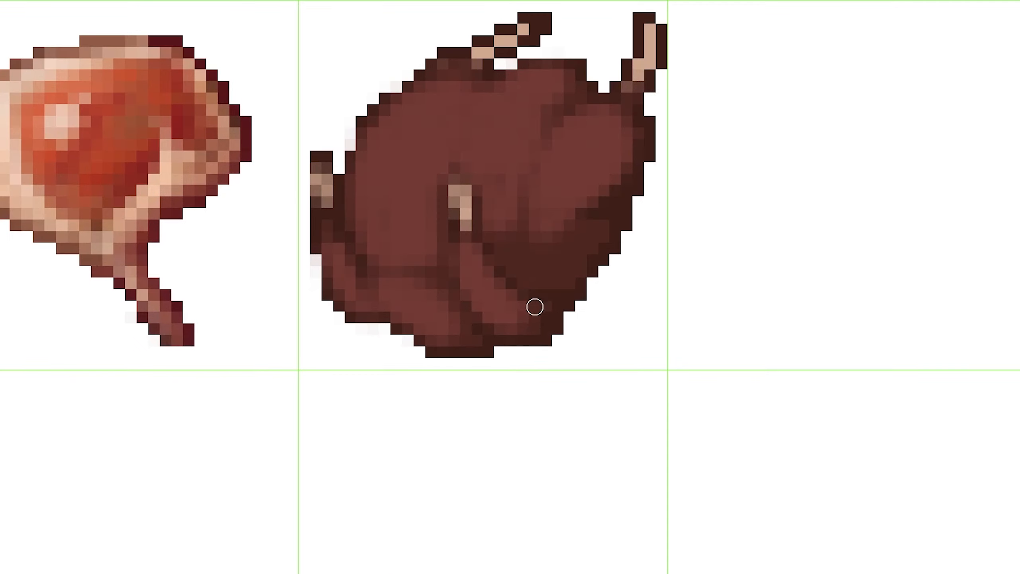
- Paint orange-brown over the chicken's breast and right drumstick, leaving the creases between them dark
{"action": "scroll", "coordinate": [520, 196], "scroll_direction": "down", "scroll_amount": 5}
{"action": "mouse_move", "coordinate": [535, 305]}
{"action": "left_mouse_down"}
{"action": "mouse_move", "coordinate": [599, 245]}
{"action": "mouse_move", "coordinate": [505, 256]}
{"action": "left_mouse_up"}
{"action": "scroll", "coordinate": [514, 193], "scroll_direction": "up", "scroll_amount": 1}
{"action": "scroll", "coordinate": [404, 222], "scroll_direction": "up", "scroll_amount": 4}
{"action": "right_click", "coordinate": [49, 264], "text": "alt"}
{"action": "left_click_drag", "start_coordinate": [657, 237], "coordinate": [616, 307]}
{"action": "mouse_move", "coordinate": [600, 239]}
{"action": "left_mouse_down"}
{"action": "mouse_move", "coordinate": [558, 269]}
{"action": "mouse_move", "coordinate": [582, 301]}
{"action": "left_mouse_up"}
{"action": "scroll", "coordinate": [578, 321], "scroll_direction": "up", "scroll_amount": 2}
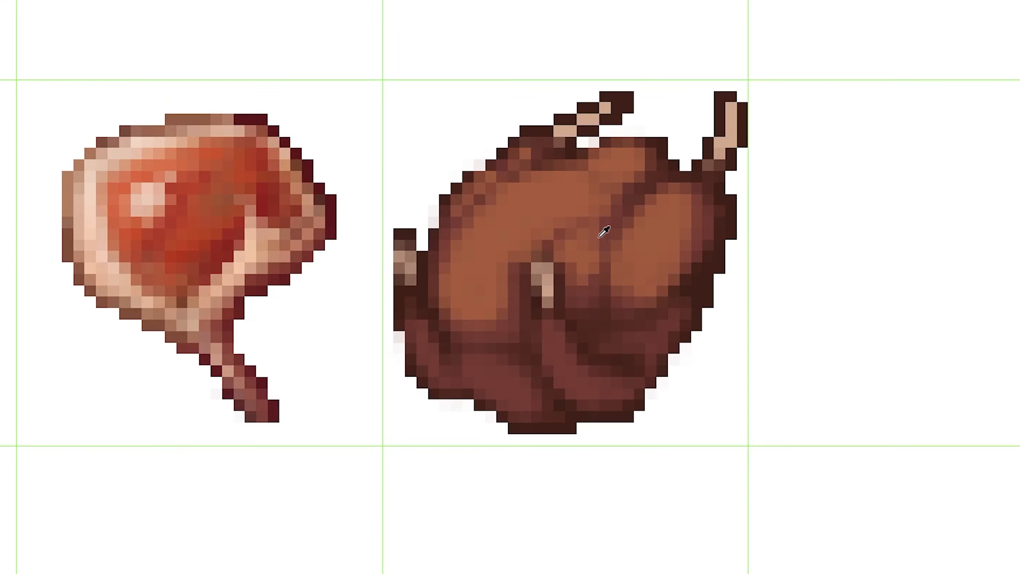
- Paint the chicken's lower limbs orange-brown and brighten the breast with a lighter orange
{"action": "left_click_drag", "start_coordinate": [410, 314], "coordinate": [444, 382]}
{"action": "left_click_drag", "start_coordinate": [550, 329], "coordinate": [604, 394]}
{"action": "left_click_drag", "start_coordinate": [524, 403], "coordinate": [480, 370]}
{"action": "scroll", "coordinate": [644, 269], "scroll_direction": "down", "scroll_amount": 4}
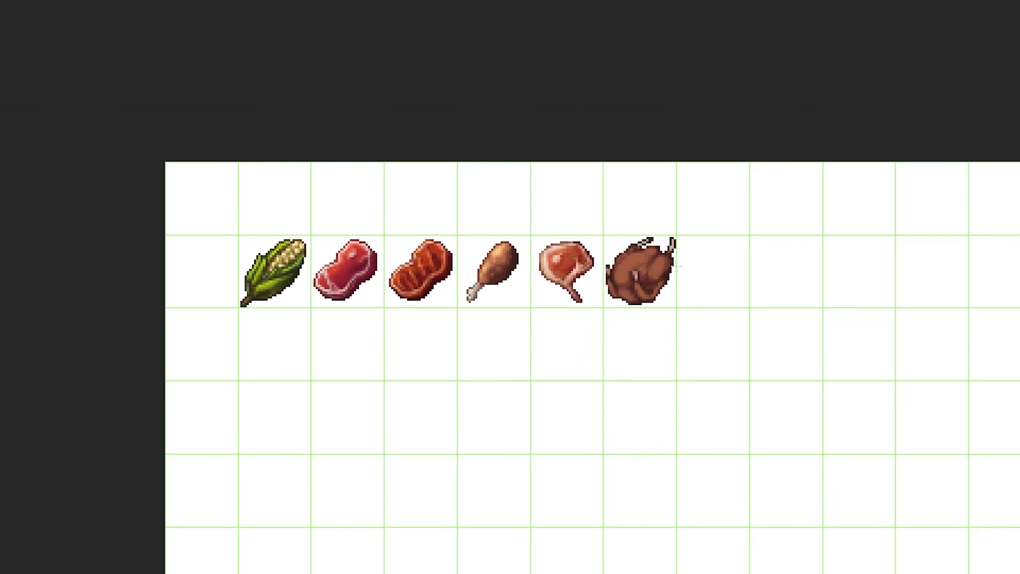
{"action": "scroll", "coordinate": [610, 194], "scroll_direction": "up", "scroll_amount": 5}
{"action": "scroll", "coordinate": [646, 134], "scroll_direction": "down", "scroll_amount": 3}
{"action": "scroll", "coordinate": [477, 163], "scroll_direction": "up", "scroll_amount": 4}
{"action": "left_click_drag", "start_coordinate": [633, 227], "coordinate": [540, 305]}
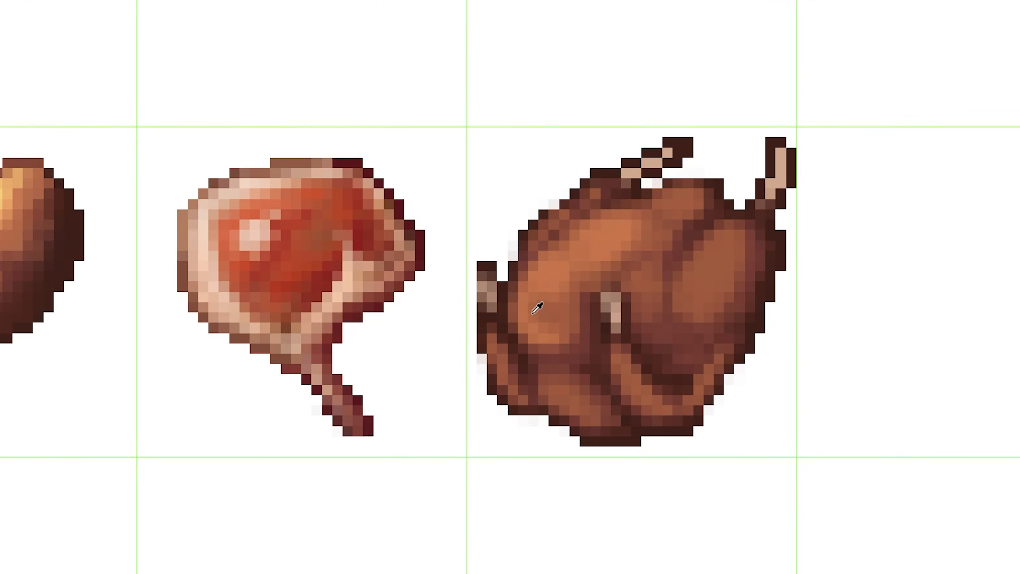
- Brush lighter orange tones onto the chicken's back, right drumstick, front limb and left limb
{"action": "left_click_drag", "start_coordinate": [661, 205], "coordinate": [686, 197]}
{"action": "mouse_move", "coordinate": [724, 230]}
{"action": "left_mouse_down"}
{"action": "mouse_move", "coordinate": [724, 262]}
{"action": "mouse_move", "coordinate": [699, 304]}
{"action": "left_mouse_up"}
{"action": "left_click_drag", "start_coordinate": [642, 277], "coordinate": [643, 296]}
{"action": "left_click_drag", "start_coordinate": [617, 353], "coordinate": [638, 388]}
{"action": "left_click_drag", "start_coordinate": [503, 384], "coordinate": [494, 333]}
{"action": "scroll", "coordinate": [622, 145], "scroll_direction": "down", "scroll_amount": 4}
{"action": "scroll", "coordinate": [538, 122], "scroll_direction": "up", "scroll_amount": 5}
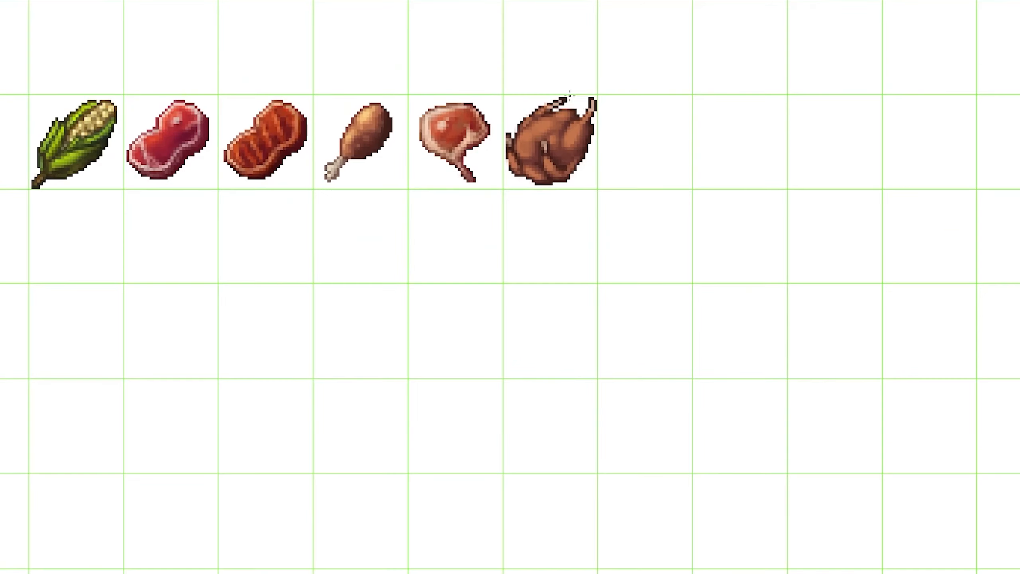
- Add golden yellow highlights to the chicken's breast, right drumstick and lower limbs
{"action": "scroll", "coordinate": [594, 150], "scroll_direction": "down", "scroll_amount": 3}
{"action": "scroll", "coordinate": [568, 131], "scroll_direction": "up", "scroll_amount": 5}
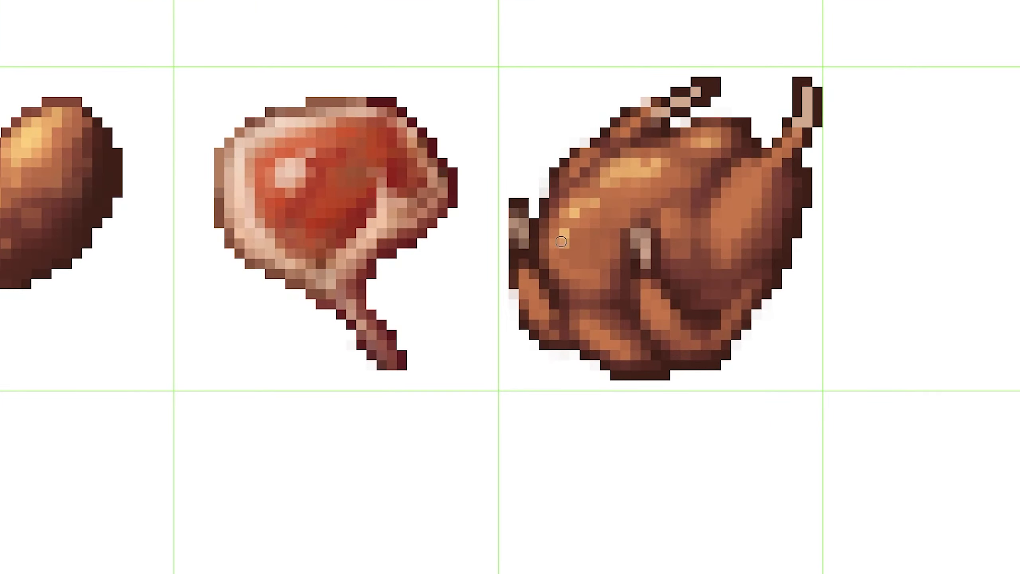
{"action": "scroll", "coordinate": [544, 263], "scroll_direction": "down", "scroll_amount": 4}
{"action": "scroll", "coordinate": [549, 258], "scroll_direction": "up", "scroll_amount": 5}
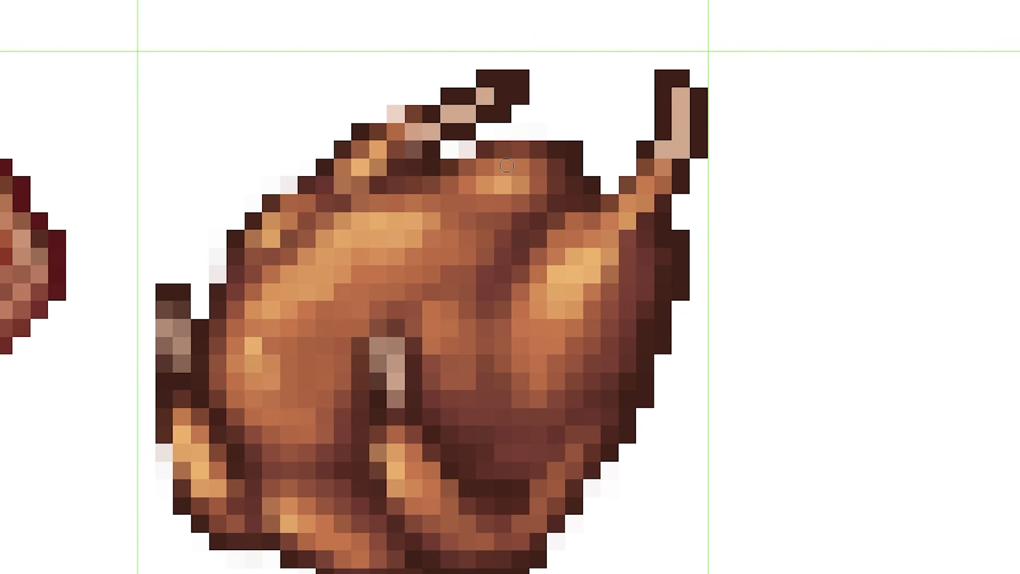
{"action": "left_click", "coordinate": [187, 421], "text": "alt"}
{"action": "scroll", "coordinate": [563, 121], "scroll_direction": "down", "scroll_amount": 2}
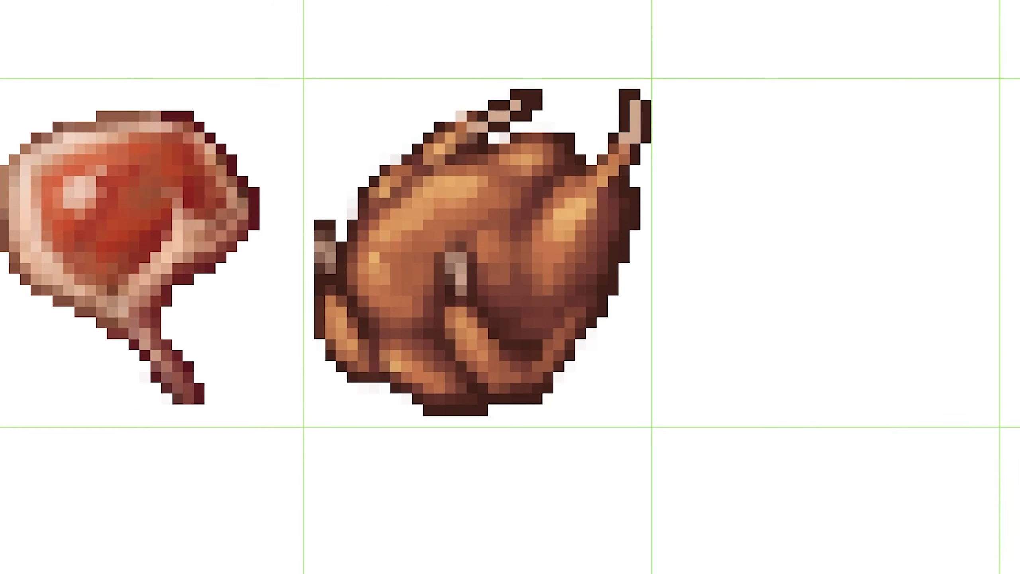
- Lighten the chicken's exposed bones with pale pink pixels
{"action": "scroll", "coordinate": [569, 123], "scroll_direction": "up", "scroll_amount": 1}
{"action": "left_click", "coordinate": [431, 189]}
{"action": "left_click_drag", "start_coordinate": [469, 177], "coordinate": [482, 177]}
{"action": "left_click", "coordinate": [457, 189]}
{"action": "left_click_drag", "start_coordinate": [622, 164], "coordinate": [609, 214]}
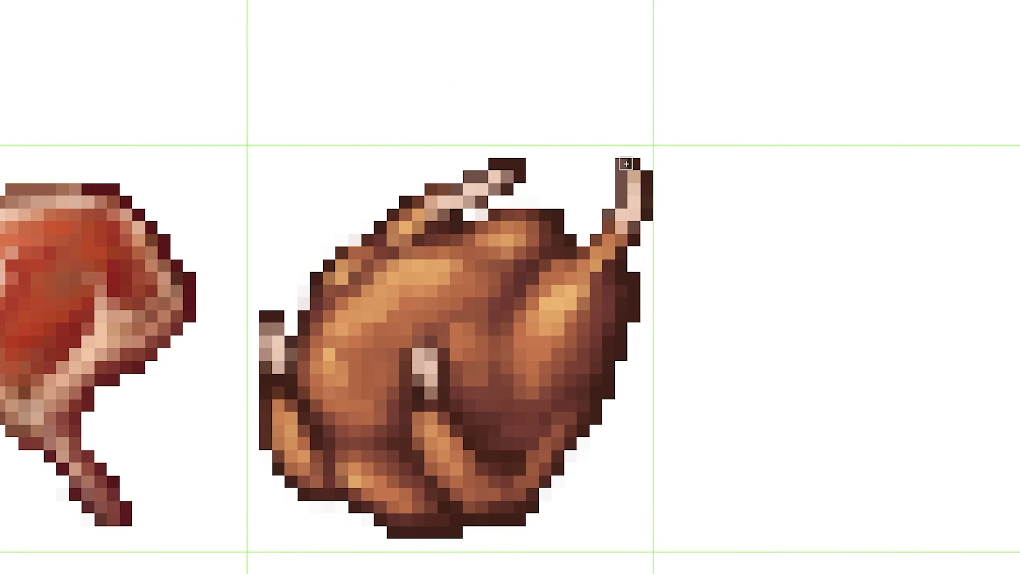
- Shape knobs on the ends of the chicken's bones and touch up its upper-left outline
{"action": "left_click_drag", "start_coordinate": [520, 164], "coordinate": [494, 164]}
{"action": "left_click", "coordinate": [266, 329]}
{"action": "left_click_drag", "start_coordinate": [278, 316], "coordinate": [265, 316]}
{"action": "left_click_drag", "start_coordinate": [409, 200], "coordinate": [367, 241]}
{"action": "scroll", "coordinate": [462, 152], "scroll_direction": "down", "scroll_amount": 4}
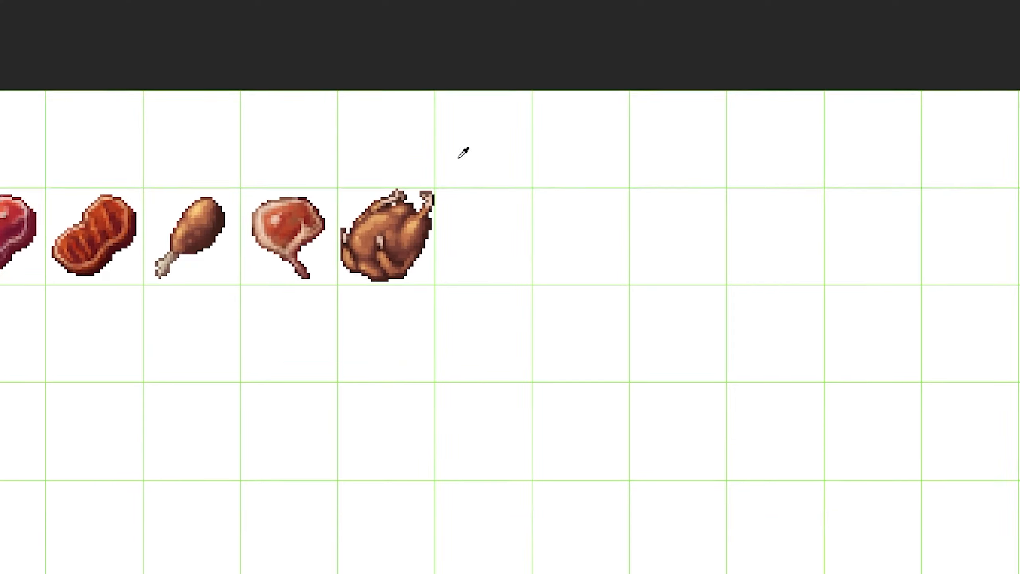
- Touch up the chicken's upper-left and left edge pixels and hide the grid
{"action": "key", "text": "ctrl+apostrophe"}
{"action": "key", "text": "ctrl+apostrophe"}
{"action": "scroll", "coordinate": [521, 187], "scroll_direction": "up", "scroll_amount": 5}
{"action": "mouse_move", "coordinate": [408, 80]}
{"action": "left_mouse_down"}
{"action": "mouse_move", "coordinate": [408, 133]}
{"action": "mouse_move", "coordinate": [329, 178]}
{"action": "left_mouse_up"}
{"action": "scroll", "coordinate": [482, 126], "scroll_direction": "down", "scroll_amount": 2}
{"action": "key", "text": "ctrl+apostrophe"}
{"action": "scroll", "coordinate": [450, 139], "scroll_direction": "down", "scroll_amount": 5}
{"action": "key", "text": "ctrl+apostrophe"}
{"action": "scroll", "coordinate": [450, 150], "scroll_direction": "up", "scroll_amount": 5}
{"action": "key", "text": "ctrl+apostrophe"}
{"action": "left_click_drag", "start_coordinate": [263, 254], "coordinate": [287, 286]}
{"action": "scroll", "coordinate": [450, 150], "scroll_direction": "down", "scroll_amount": 5}
{"action": "scroll", "coordinate": [432, 154], "scroll_direction": "up", "scroll_amount": 5}
{"action": "scroll", "coordinate": [421, 187], "scroll_direction": "down", "scroll_amount": 4}
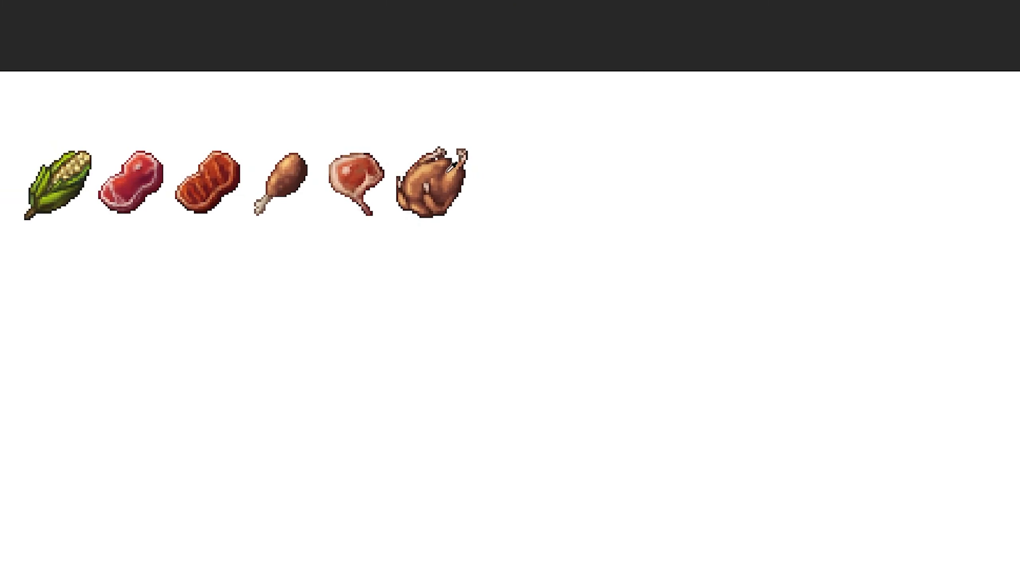
- Adjust the chicken's Color Balance, with the highlights at +7, +5 and -6
{"action": "scroll", "coordinate": [438, 174], "scroll_direction": "up", "scroll_amount": 4}
{"action": "scroll", "coordinate": [434, 285], "scroll_direction": "down", "scroll_amount": 2}
{"action": "scroll", "coordinate": [322, 193], "scroll_direction": "down", "scroll_amount": 1}
{"action": "key", "text": "ctrl+b"}
{"action": "left_click_drag", "start_coordinate": [634, 339], "coordinate": [655, 340]}
{"action": "left_click_drag", "start_coordinate": [633, 318], "coordinate": [637, 318]}
{"action": "left_click_drag", "start_coordinate": [634, 296], "coordinate": [650, 295]}
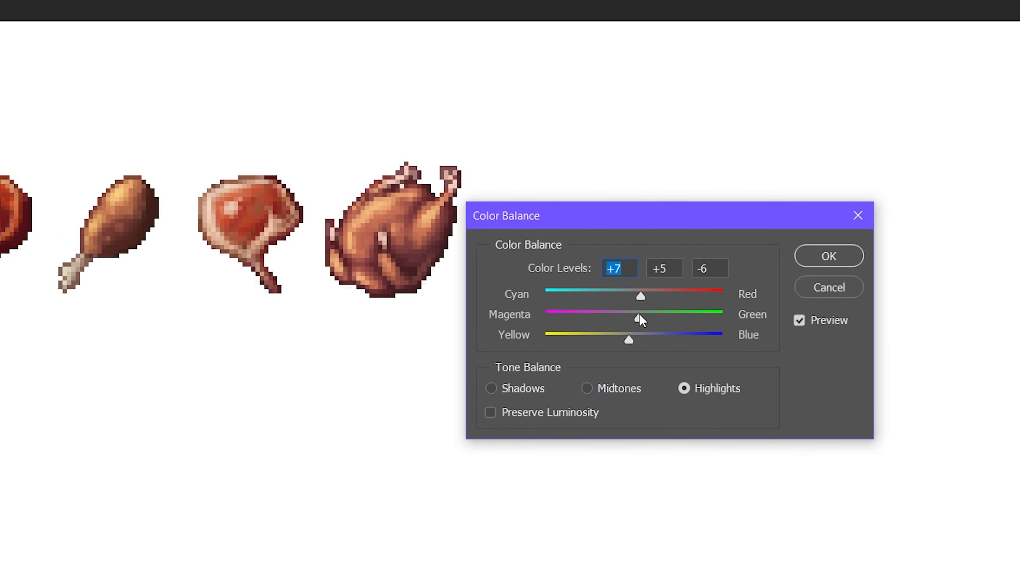
{"action": "key", "text": "Return"}
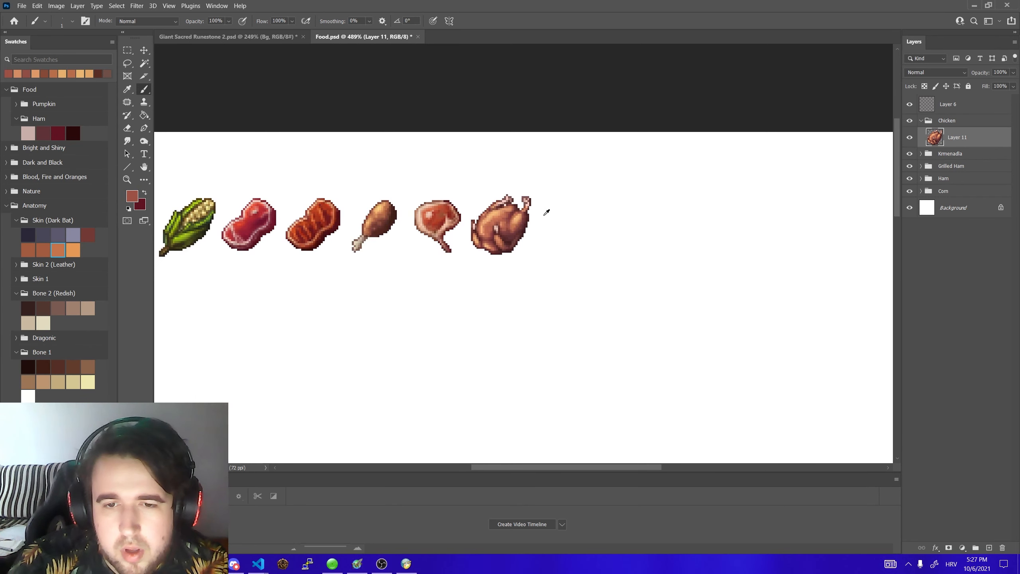
- Outline a curved sausage in dark red-brown with the Pencil on a new layer in a Sausage group, below the raw ham
{"action": "scroll", "coordinate": [498, 239], "scroll_direction": "up", "scroll_amount": 5}
{"action": "right_click", "coordinate": [144, 89]}
{"action": "left_click", "coordinate": [185, 97]}
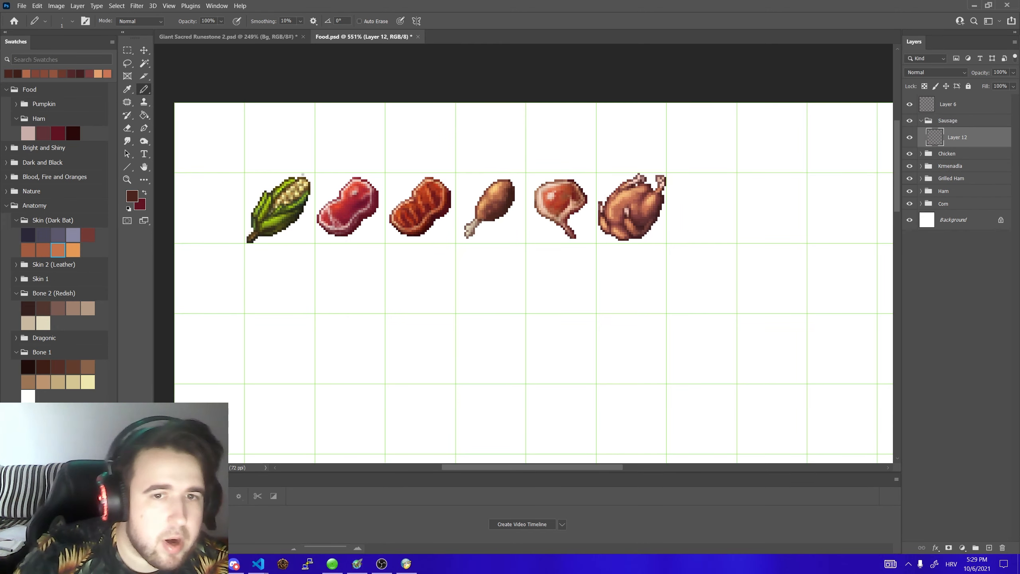
{"action": "scroll", "coordinate": [363, 203], "scroll_direction": "up", "scroll_amount": 2}
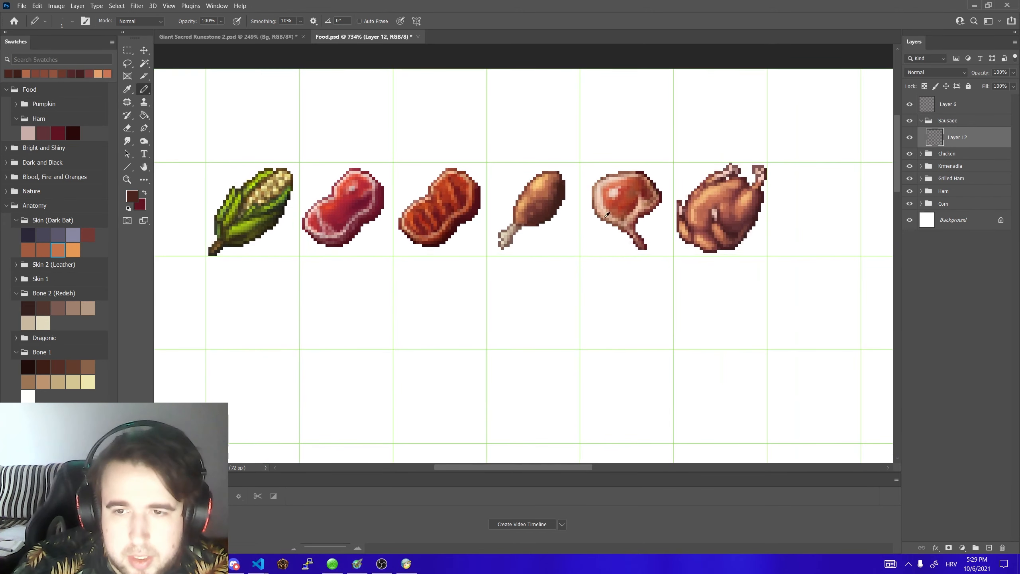
{"action": "scroll", "coordinate": [726, 217], "scroll_direction": "down", "scroll_amount": 2}
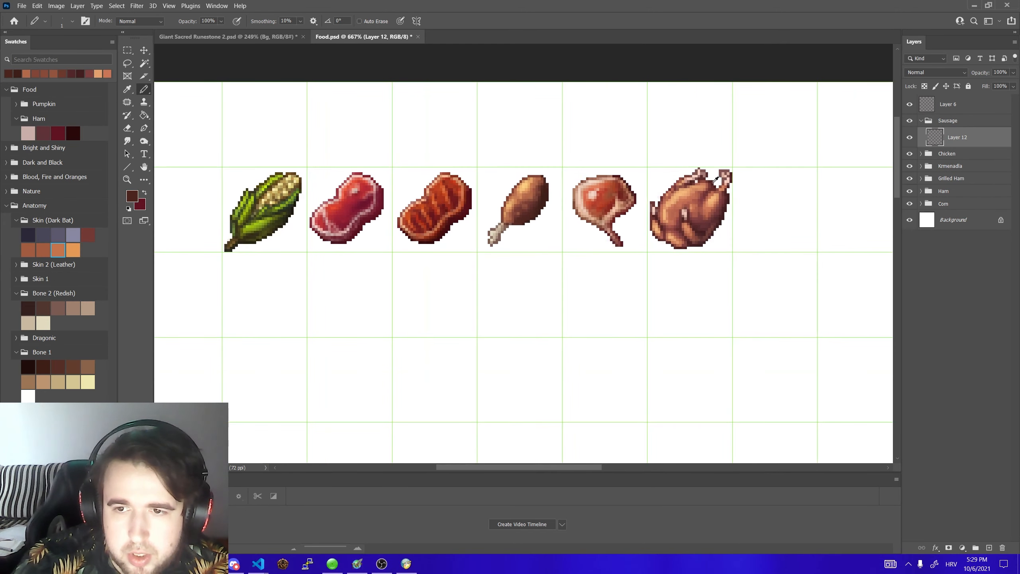
{"action": "scroll", "coordinate": [376, 273], "scroll_direction": "up", "scroll_amount": 4}
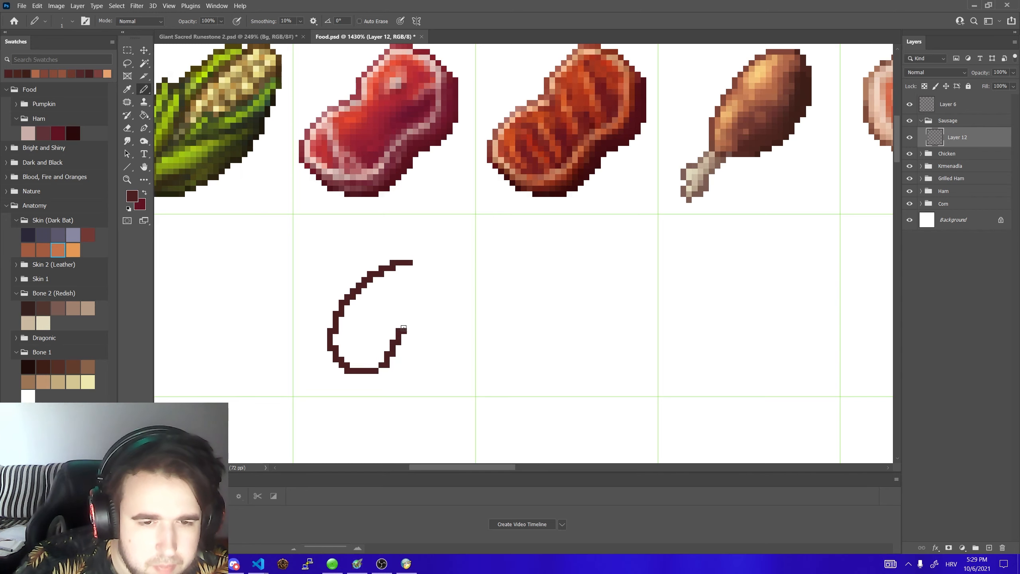
{"action": "left_click", "coordinate": [415, 260]}
{"action": "scroll", "coordinate": [390, 303], "scroll_direction": "down", "scroll_amount": 6}
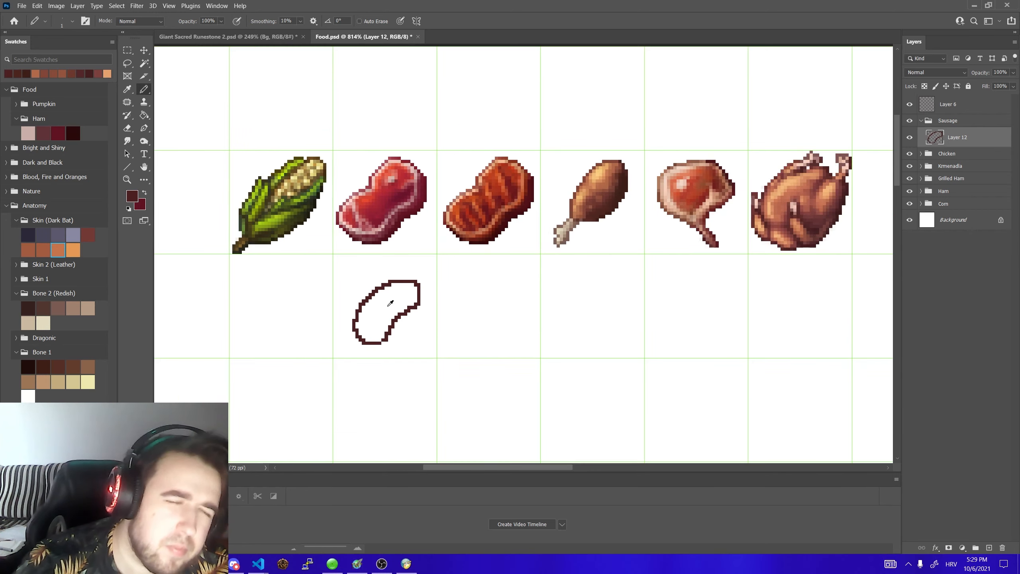
- Nudge the sausage outline one pixel left and three pixels up
{"action": "scroll", "coordinate": [322, 304], "scroll_direction": "up", "scroll_amount": 3}
{"action": "left_click", "coordinate": [145, 50]}
{"action": "key", "text": "Left"}
{"action": "key", "text": "Up"}
{"action": "key", "text": "Up"}
{"action": "key", "text": "Up"}
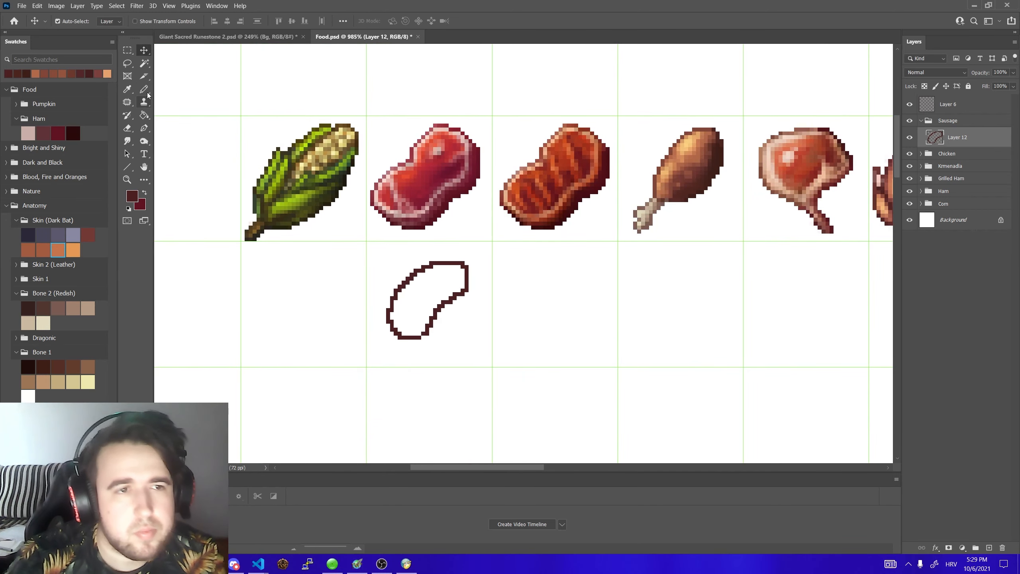
- Draw a small rounded end cap at the sausage's upper right with the Pencil
{"action": "left_click", "coordinate": [144, 89]}
{"action": "mouse_move", "coordinate": [426, 261]}
{"action": "left_mouse_down"}
{"action": "mouse_move", "coordinate": [457, 255]}
{"action": "mouse_move", "coordinate": [482, 272]}
{"action": "mouse_move", "coordinate": [470, 286]}
{"action": "left_mouse_up"}
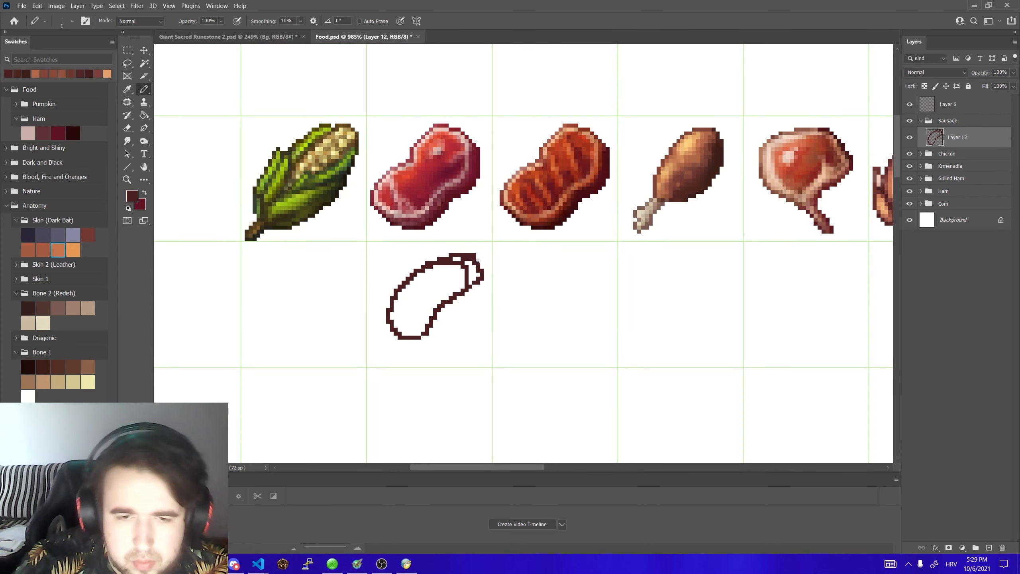
{"action": "scroll", "coordinate": [478, 260], "scroll_direction": "down", "scroll_amount": 3}
{"action": "scroll", "coordinate": [471, 261], "scroll_direction": "up", "scroll_amount": 2}
{"action": "scroll", "coordinate": [476, 261], "scroll_direction": "down", "scroll_amount": 5}
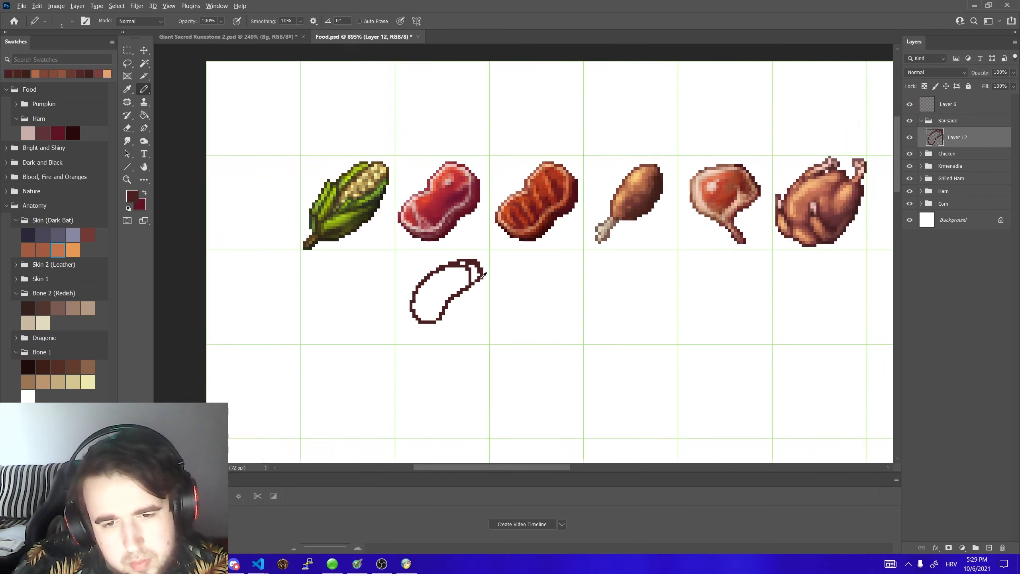
- Fill the sausage outline and its end cap with dark red-brown using the Paint Bucket
{"action": "scroll", "coordinate": [476, 261], "scroll_direction": "up", "scroll_amount": 5}
{"action": "key", "text": "g"}
{"action": "left_click", "coordinate": [486, 277]}
{"action": "left_click", "coordinate": [488, 277]}
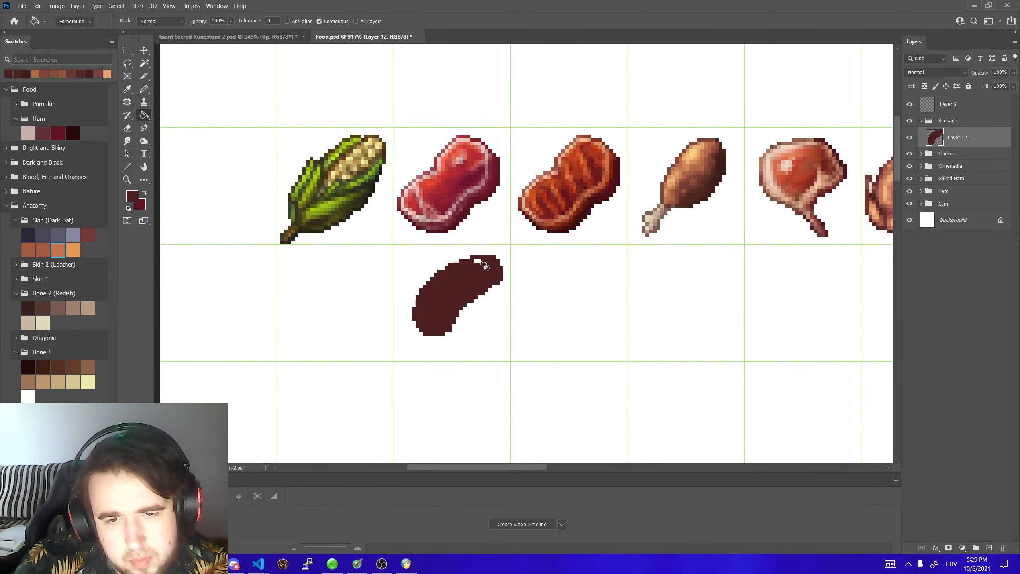
{"action": "scroll", "coordinate": [478, 261], "scroll_direction": "down", "scroll_amount": 5}
{"action": "left_click", "coordinate": [144, 50]}
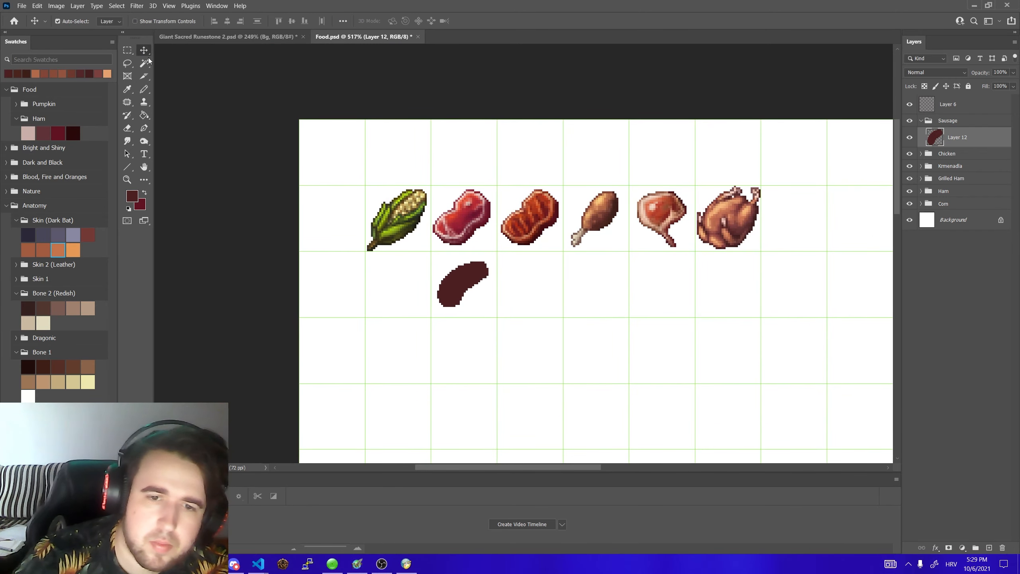
- Create a new layer above the sausage base in the Sausage group and clip it to the base
{"action": "left_click", "coordinate": [144, 89]}
{"action": "scroll", "coordinate": [458, 253], "scroll_direction": "up", "scroll_amount": 4}
{"action": "key", "text": "ctrl+shift+n"}
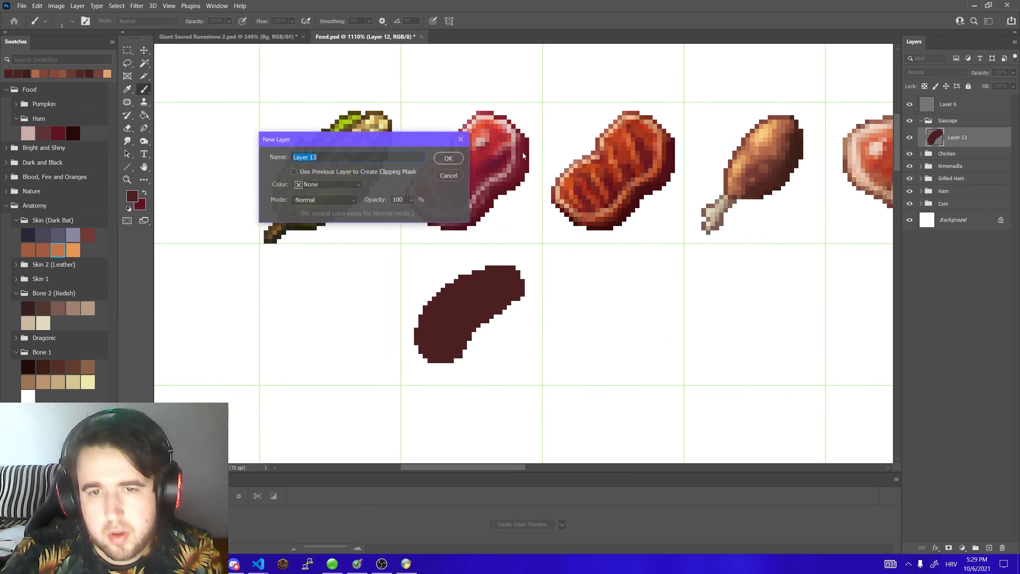
{"action": "key", "text": "Return"}
{"action": "right_click", "coordinate": [960, 139]}
{"action": "left_click", "coordinate": [918, 322]}
{"action": "scroll", "coordinate": [469, 313], "scroll_direction": "down", "scroll_amount": 3}
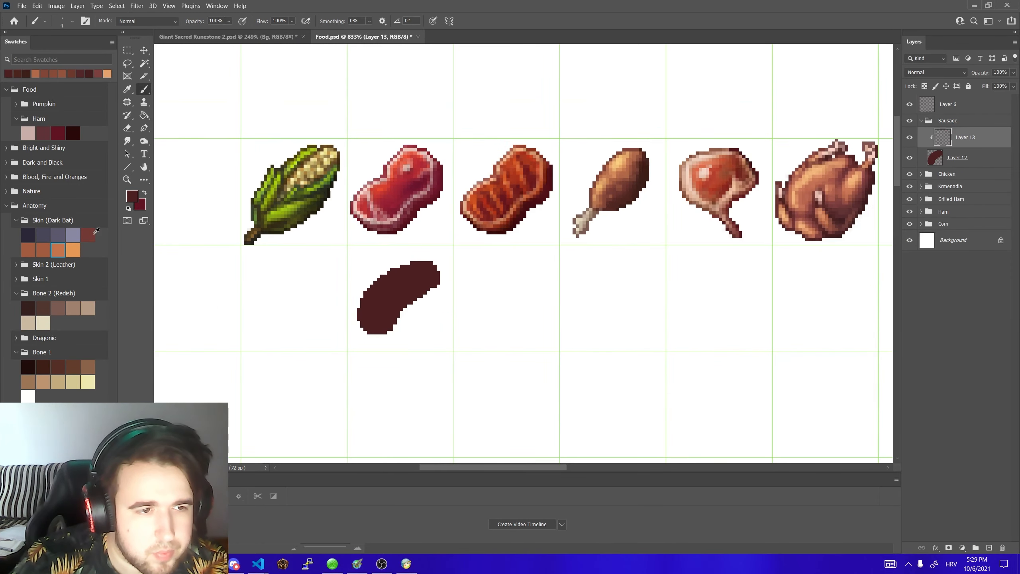
- Paint the sausage body crimson with a colour sampled from the raw ham, leaving the lower right edge dark
{"action": "left_click", "coordinate": [88, 235]}
{"action": "left_click", "coordinate": [408, 195], "text": "alt"}
{"action": "key", "text": "bracketright"}
{"action": "key", "text": "bracketright"}
{"action": "key", "text": "bracketright"}
{"action": "key", "text": "bracketright"}
{"action": "mouse_move", "coordinate": [427, 268]}
{"action": "left_mouse_down"}
{"action": "mouse_move", "coordinate": [404, 278]}
{"action": "mouse_move", "coordinate": [371, 324]}
{"action": "left_mouse_up"}
{"action": "scroll", "coordinate": [385, 297], "scroll_direction": "up", "scroll_amount": 3}
{"action": "scroll", "coordinate": [474, 225], "scroll_direction": "down", "scroll_amount": 1}
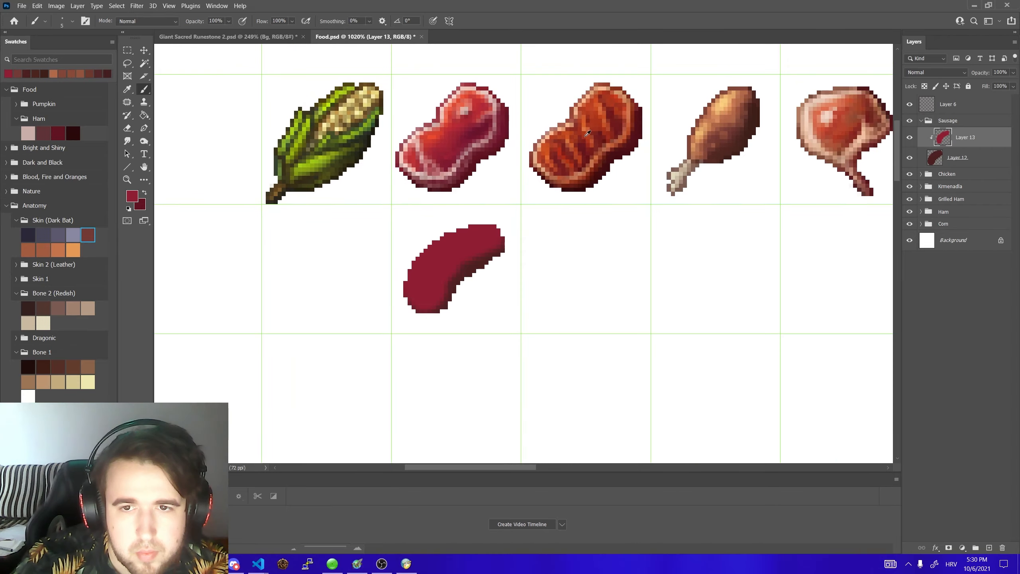
- Brush orange shades sampled from the grilled ham over the sausage's upper side, enlarging the brush for a soft gradient
{"action": "left_click", "coordinate": [602, 113], "text": "alt"}
{"action": "key", "text": "bracketleft"}
{"action": "key", "text": "bracketleft"}
{"action": "mouse_move", "coordinate": [490, 236]}
{"action": "left_mouse_down"}
{"action": "mouse_move", "coordinate": [420, 298]}
{"action": "mouse_move", "coordinate": [477, 241]}
{"action": "mouse_move", "coordinate": [426, 237]}
{"action": "left_mouse_up"}
{"action": "left_click", "coordinate": [430, 261], "text": "alt"}
{"action": "left_click", "coordinate": [631, 113], "text": "alt"}
{"action": "key", "text": "bracketright"}
{"action": "key", "text": "bracketright"}
{"action": "key", "text": "bracketright"}
{"action": "key", "text": "bracketright"}
{"action": "key", "text": "bracketright"}
{"action": "key", "text": "bracketright"}
{"action": "key", "text": "bracketright"}
{"action": "key", "text": "bracketright"}
{"action": "key", "text": "bracketright"}
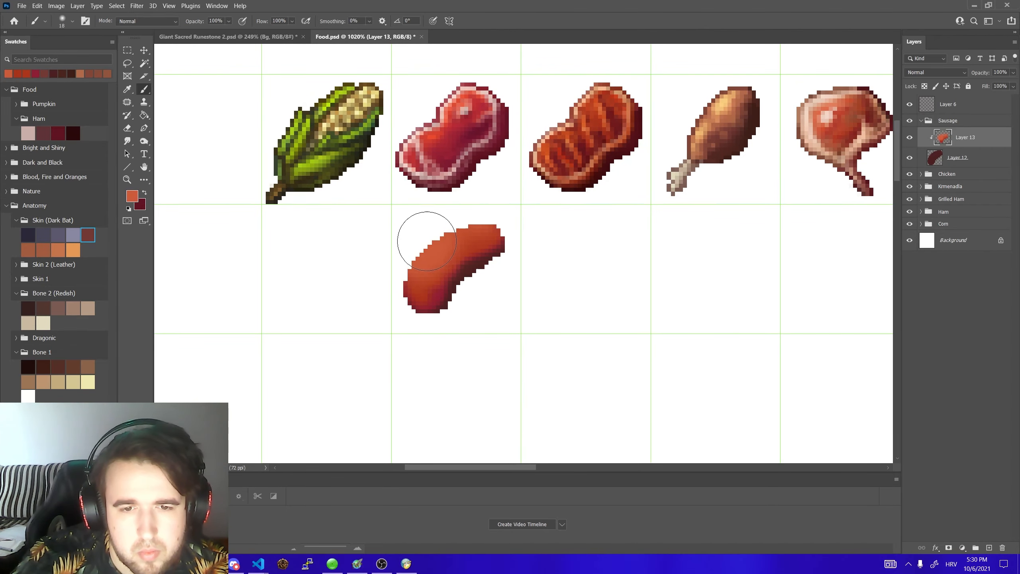
- Choose a brighter orange foreground colour and paint a lit area along the sausage's upper left side
{"action": "scroll", "coordinate": [442, 241], "scroll_direction": "up", "scroll_amount": 3}
{"action": "scroll", "coordinate": [439, 260], "scroll_direction": "down", "scroll_amount": 6}
{"action": "left_click", "coordinate": [132, 196]}
{"action": "left_click", "coordinate": [767, 303]}
{"action": "left_click", "coordinate": [904, 294]}
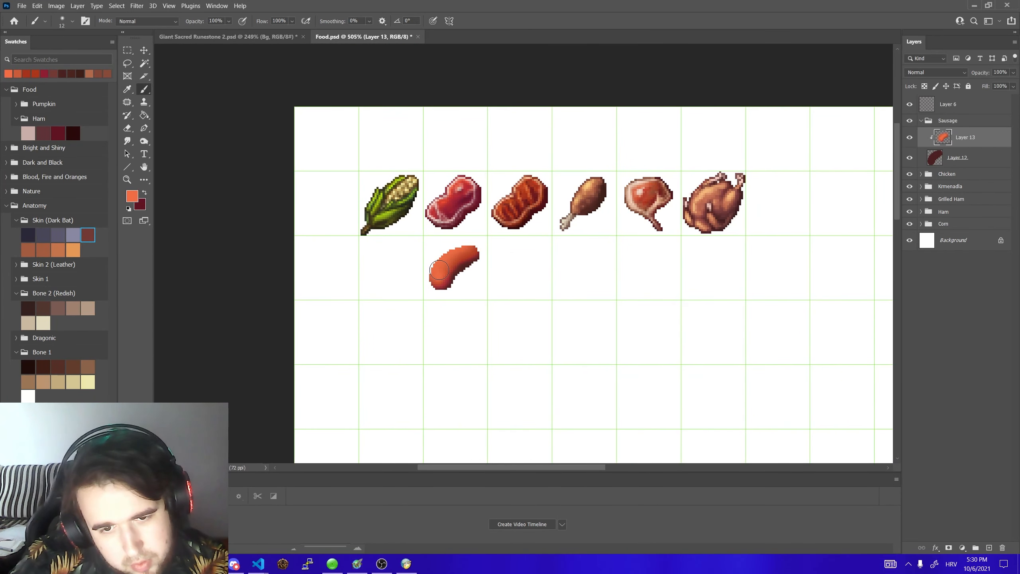
{"action": "scroll", "coordinate": [493, 253], "scroll_direction": "down", "scroll_amount": 2}
{"action": "scroll", "coordinate": [488, 246], "scroll_direction": "down", "scroll_amount": 2}
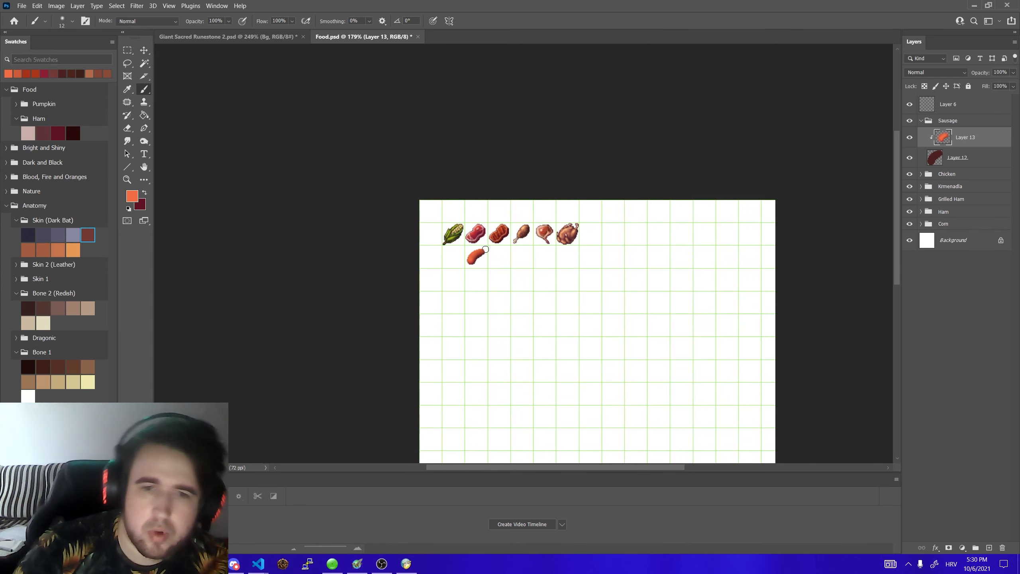
- Set the brush opacity to 65% and blend more bright orange over the sausage with progressively smaller brushes
{"action": "scroll", "coordinate": [486, 249], "scroll_direction": "up", "scroll_amount": 3}
{"action": "key", "text": "bracketright"}
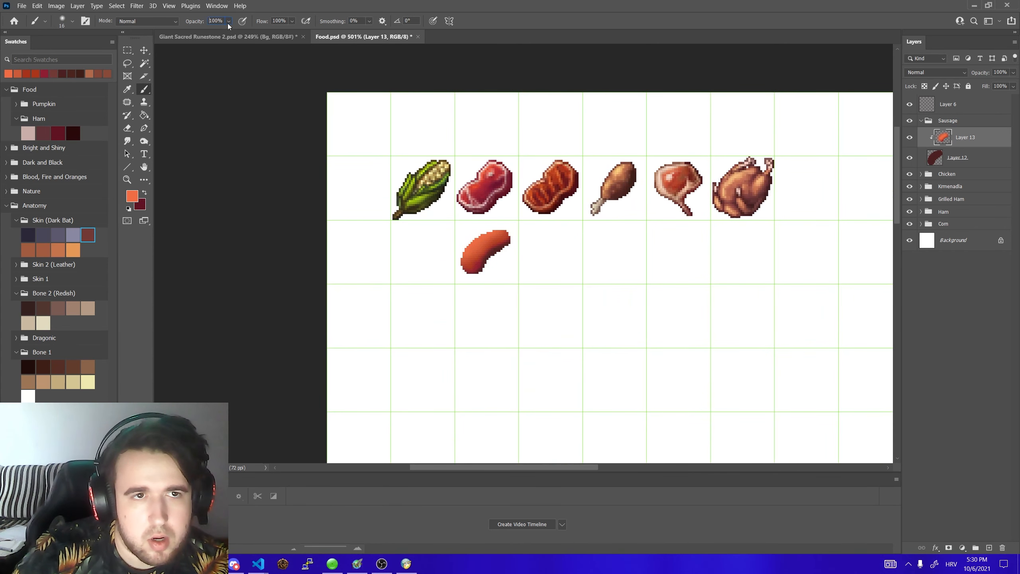
{"action": "scroll", "coordinate": [457, 252], "scroll_direction": "down", "scroll_amount": 1}
{"action": "key", "text": "6"}
{"action": "key", "text": "5"}
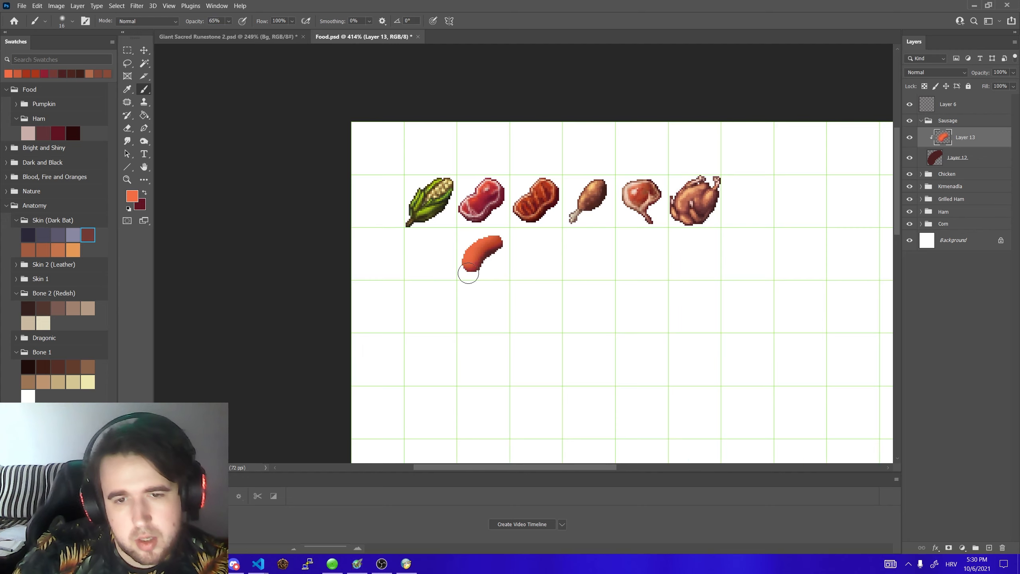
{"action": "scroll", "coordinate": [468, 273], "scroll_direction": "down", "scroll_amount": 2}
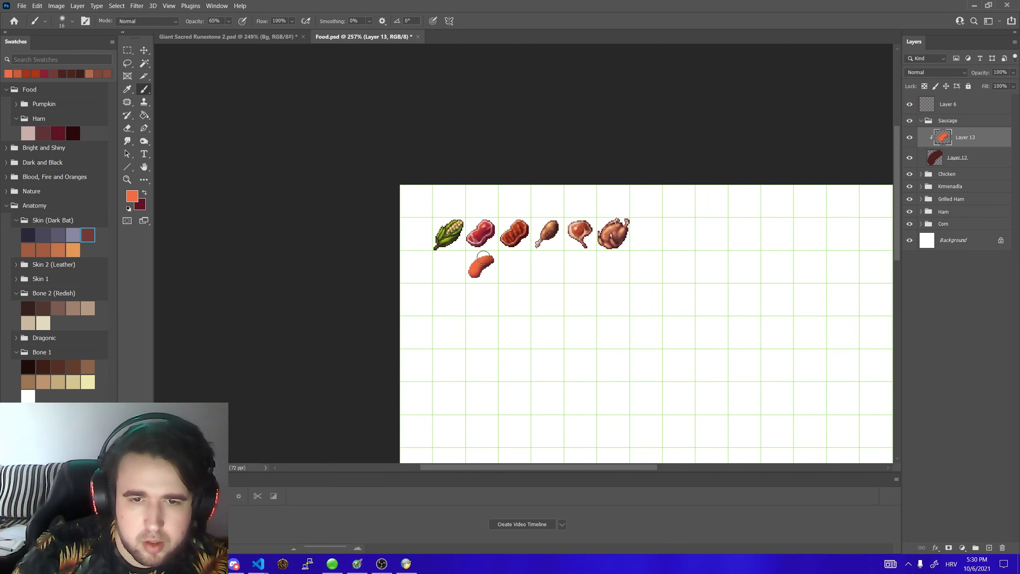
{"action": "key", "text": "bracketleft"}
{"action": "key", "text": "bracketleft"}
{"action": "scroll", "coordinate": [479, 261], "scroll_direction": "up", "scroll_amount": 6}
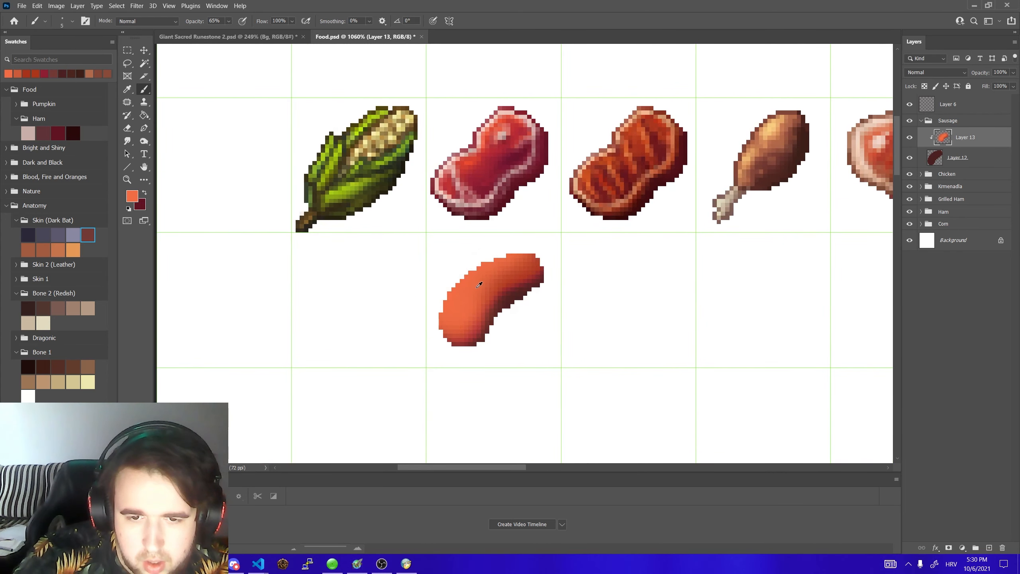
{"action": "scroll", "coordinate": [558, 272], "scroll_direction": "down", "scroll_amount": 8}
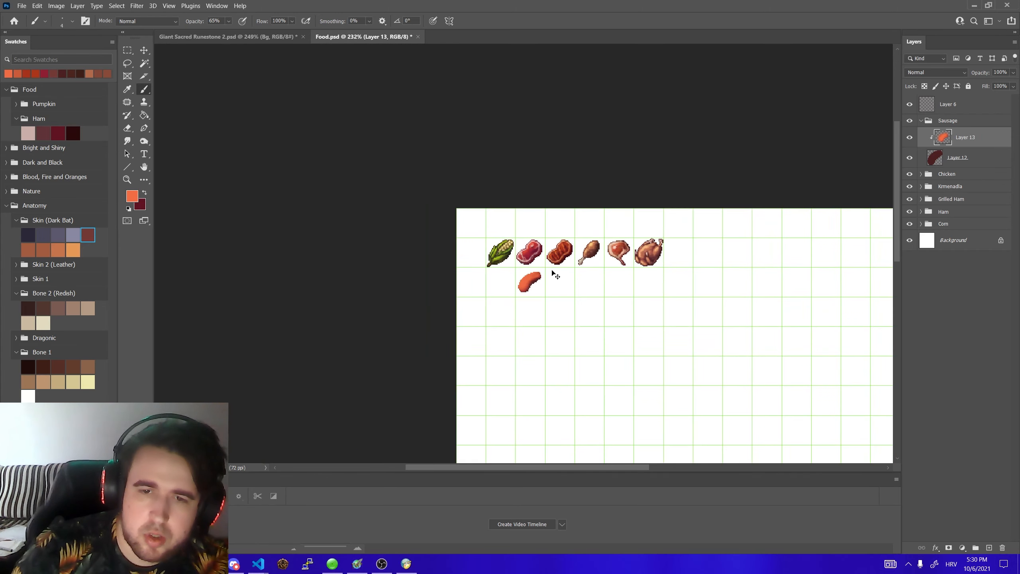
- Hide the green grid over the food sprites
{"action": "key", "text": "ctrl+apostrophe"}
{"action": "scroll", "coordinate": [544, 267], "scroll_direction": "up", "scroll_amount": 8}
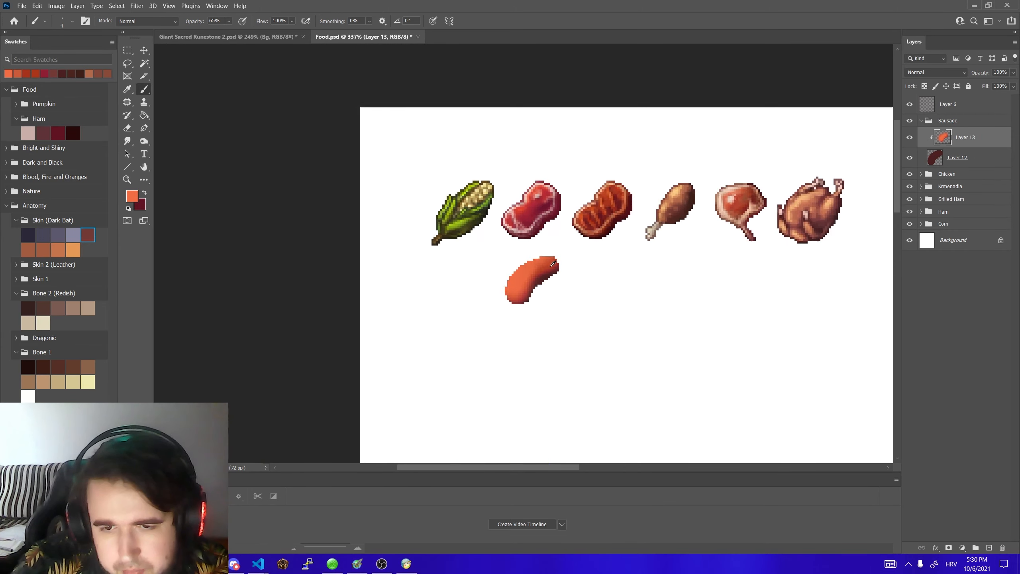
{"action": "scroll", "coordinate": [506, 273], "scroll_direction": "up", "scroll_amount": 2}
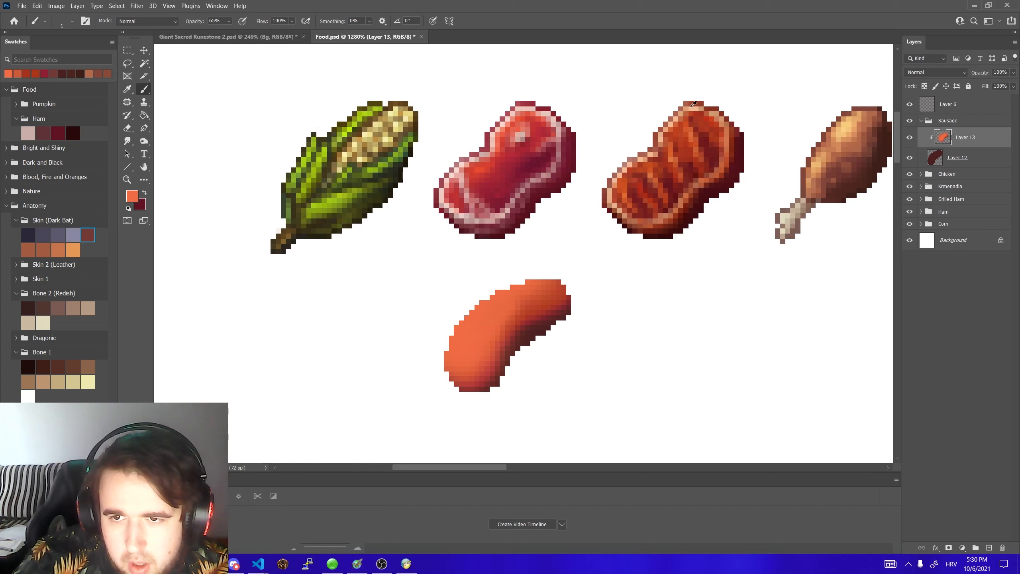
- Paint darker red-orange grill stripes across the sausage with a one-pixel brush, sampling shades from the sausage itself
{"action": "left_click", "coordinate": [469, 318], "text": "alt"}
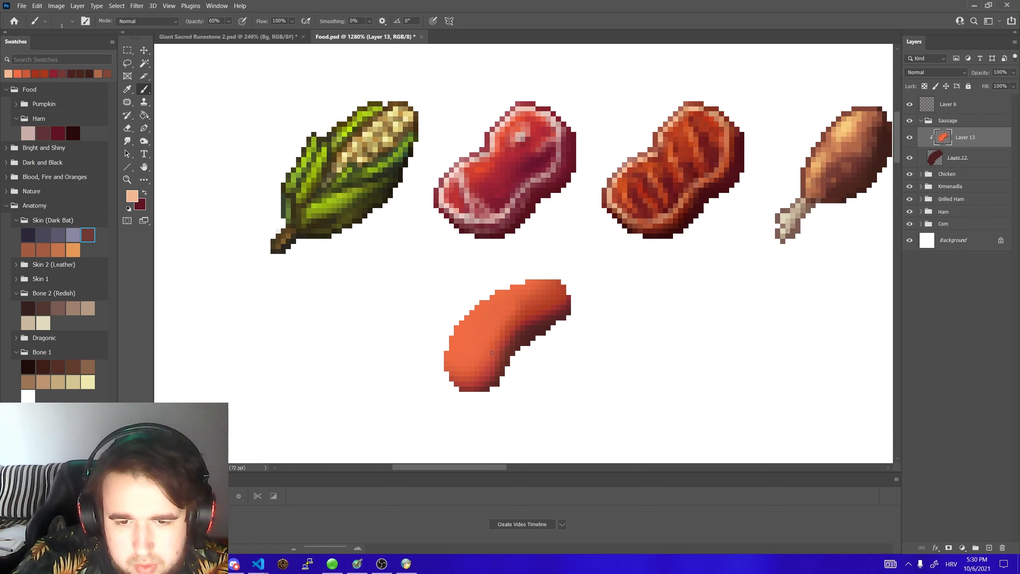
{"action": "left_click", "coordinate": [469, 358], "text": "alt"}
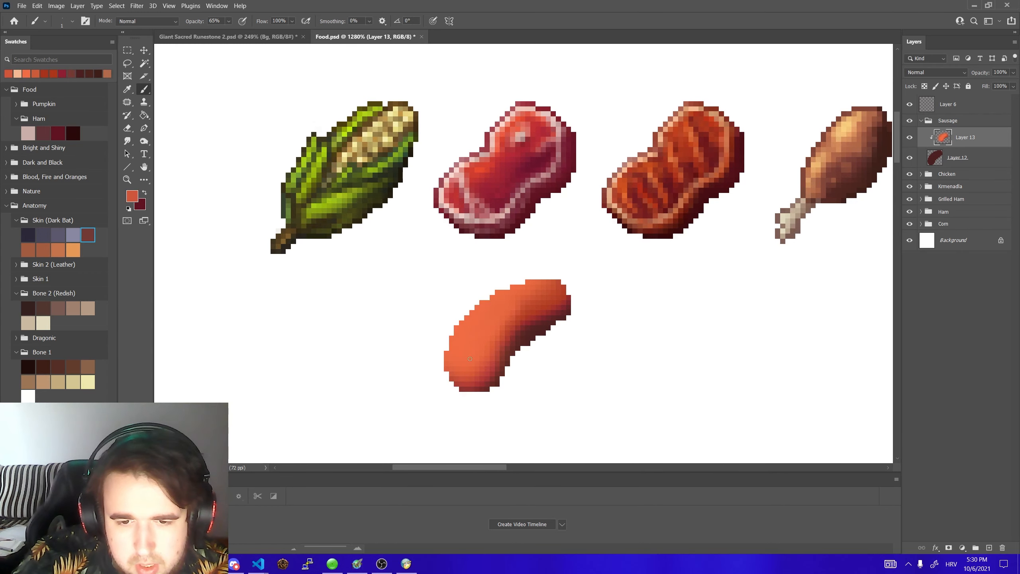
{"action": "left_click", "coordinate": [495, 366], "text": "alt"}
{"action": "left_click_drag", "start_coordinate": [462, 353], "coordinate": [489, 358]}
{"action": "left_click", "coordinate": [500, 346], "text": "alt"}
{"action": "mouse_move", "coordinate": [467, 333]}
{"action": "left_mouse_down"}
{"action": "mouse_move", "coordinate": [500, 336]}
{"action": "mouse_move", "coordinate": [512, 317]}
{"action": "mouse_move", "coordinate": [504, 312]}
{"action": "mouse_move", "coordinate": [538, 303]}
{"action": "mouse_move", "coordinate": [514, 292]}
{"action": "mouse_move", "coordinate": [507, 316]}
{"action": "left_mouse_up"}
{"action": "left_click", "coordinate": [549, 309], "text": "alt"}
- Add a stripe at the sausage's upper right end and touch up the stripes with sampled reds
{"action": "left_click", "coordinate": [545, 285], "text": "alt"}
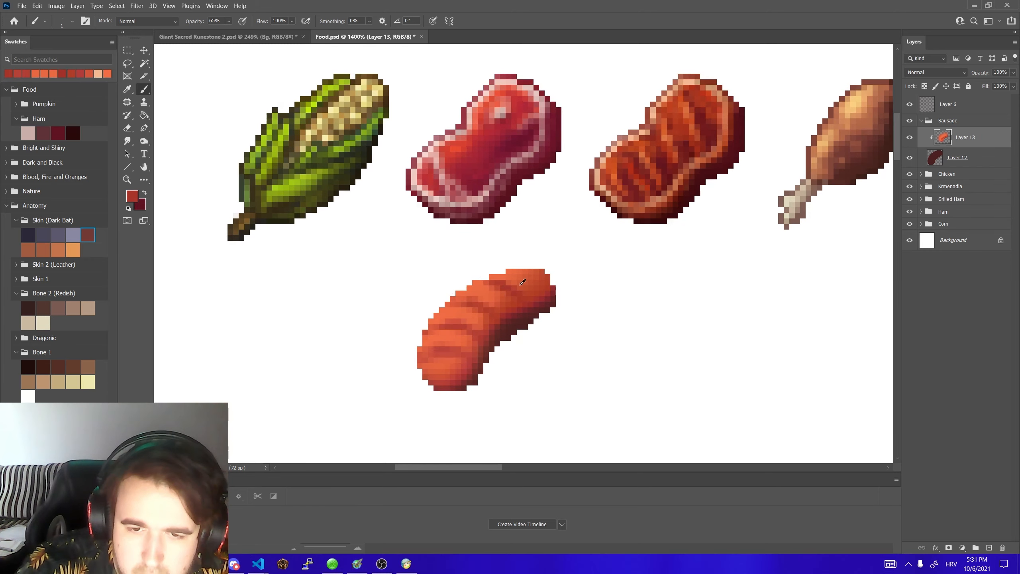
{"action": "left_click_drag", "start_coordinate": [531, 272], "coordinate": [537, 272]}
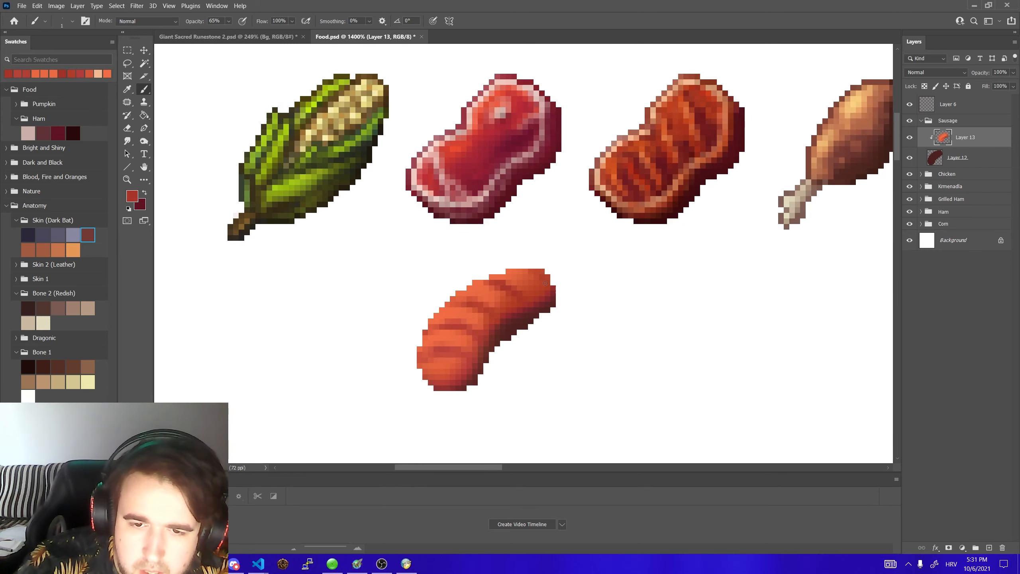
{"action": "left_click", "coordinate": [545, 282], "text": "alt"}
{"action": "scroll", "coordinate": [547, 283], "scroll_direction": "down", "scroll_amount": 5}
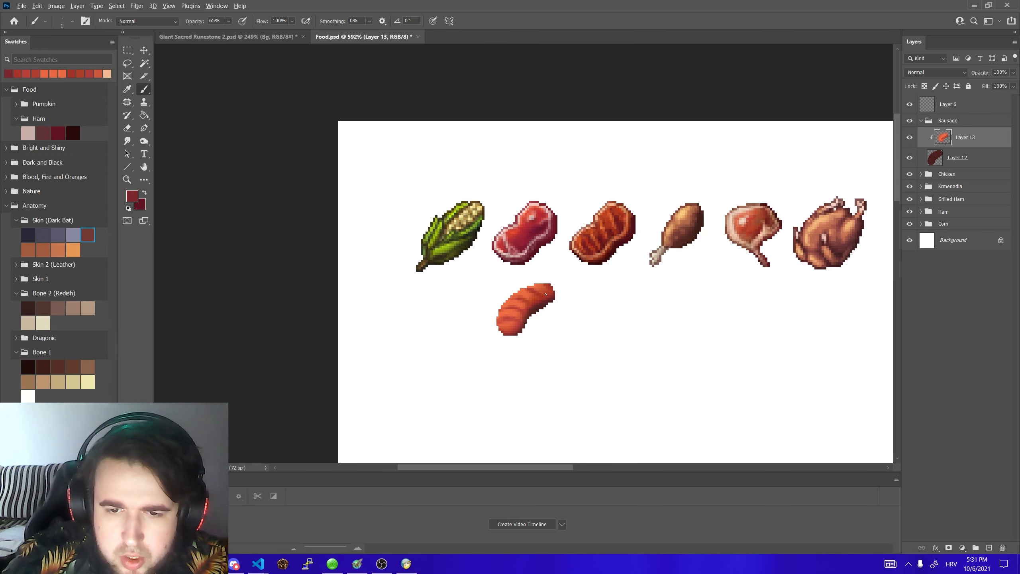
{"action": "scroll", "coordinate": [545, 294], "scroll_direction": "up", "scroll_amount": 5}
{"action": "left_click", "coordinate": [490, 303], "text": "alt"}
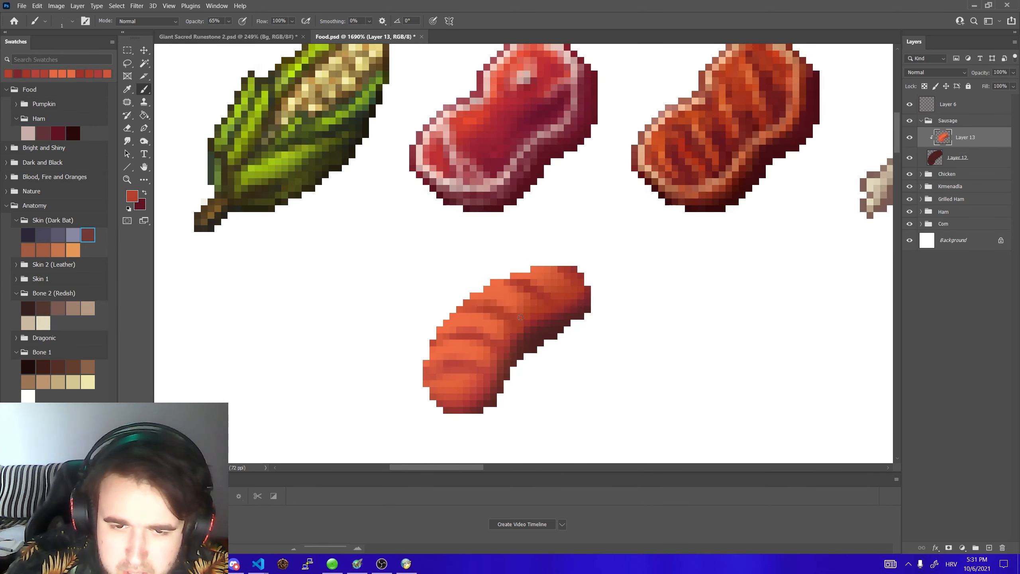
{"action": "scroll", "coordinate": [521, 317], "scroll_direction": "down", "scroll_amount": 8}
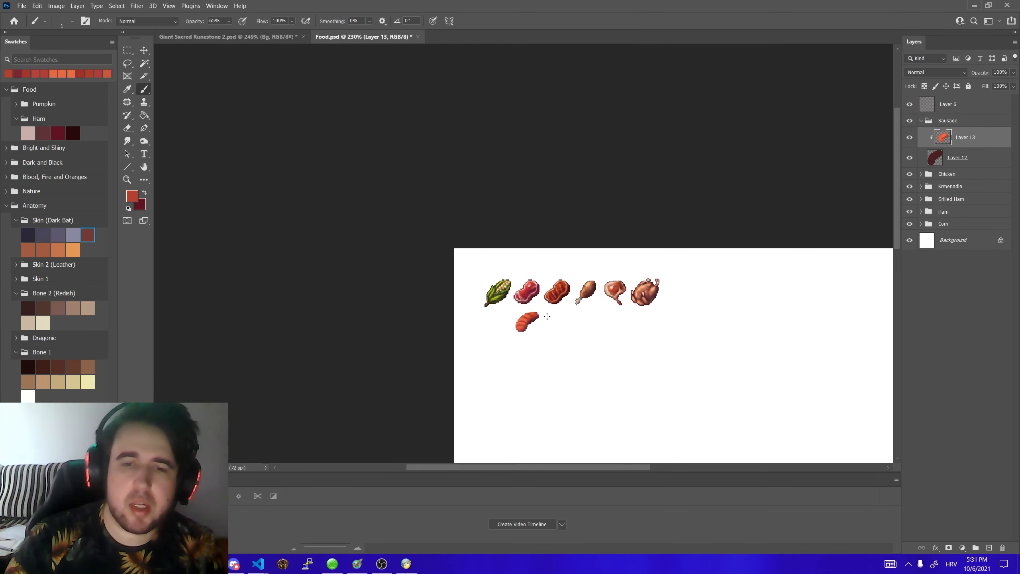
- Paint light orange #fb9c63 highlights between the sausage's stripes
{"action": "scroll", "coordinate": [527, 321], "scroll_direction": "up", "scroll_amount": 6}
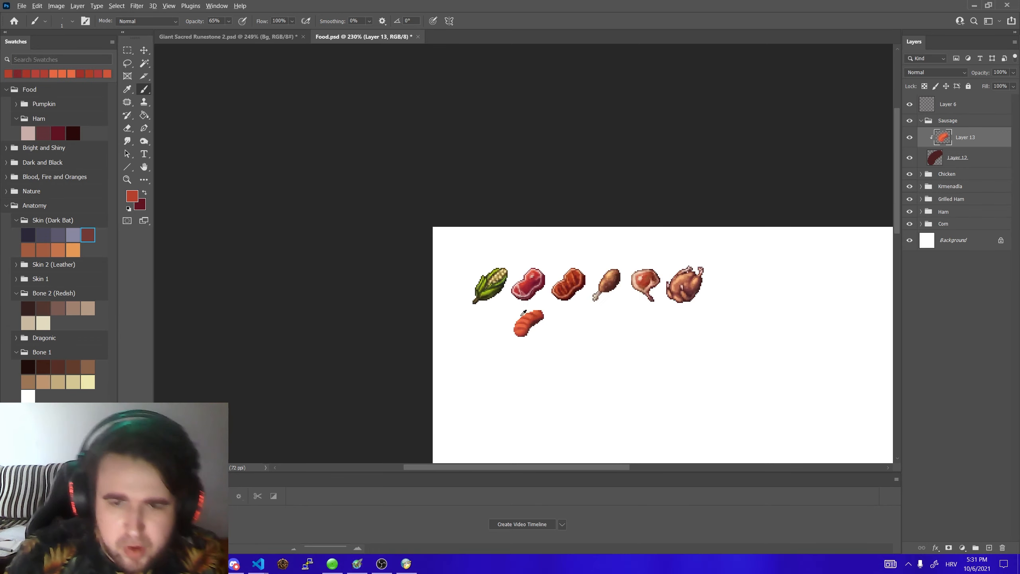
{"action": "left_click", "coordinate": [482, 322], "text": "alt"}
{"action": "left_click", "coordinate": [133, 196]}
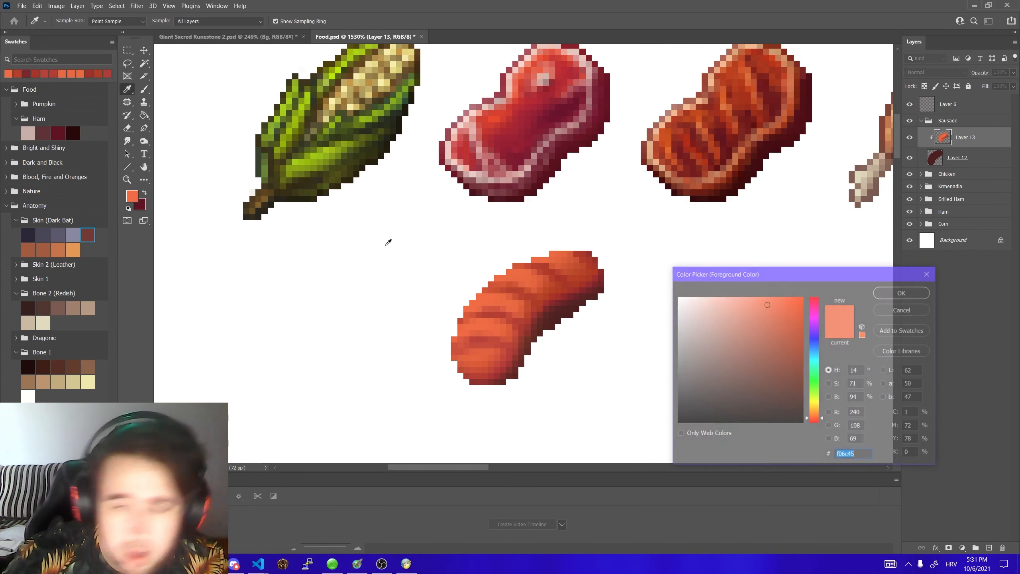
{"action": "left_click", "coordinate": [753, 299]}
{"action": "left_click", "coordinate": [817, 416]}
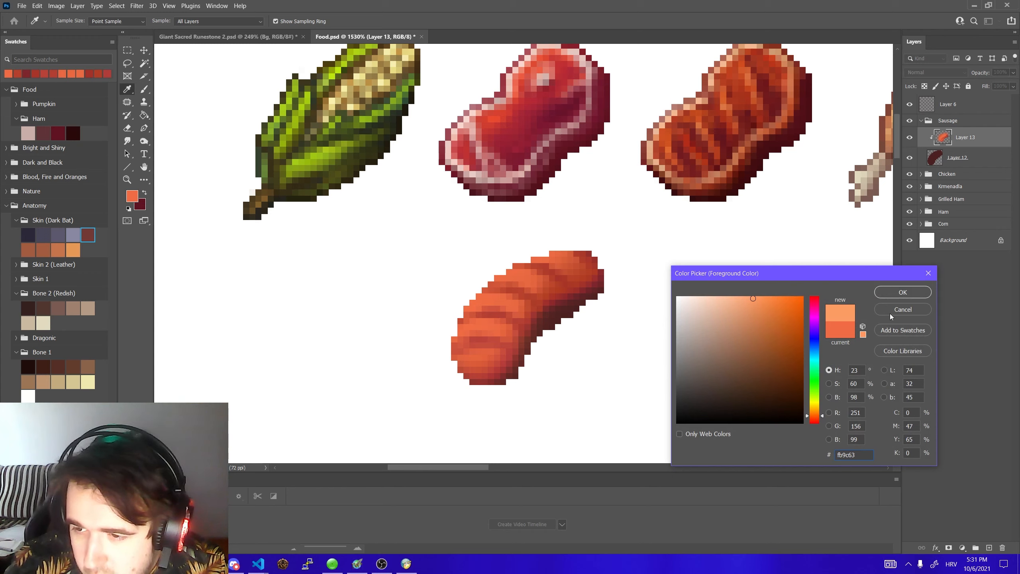
{"action": "key", "text": "Return"}
{"action": "key", "text": "b"}
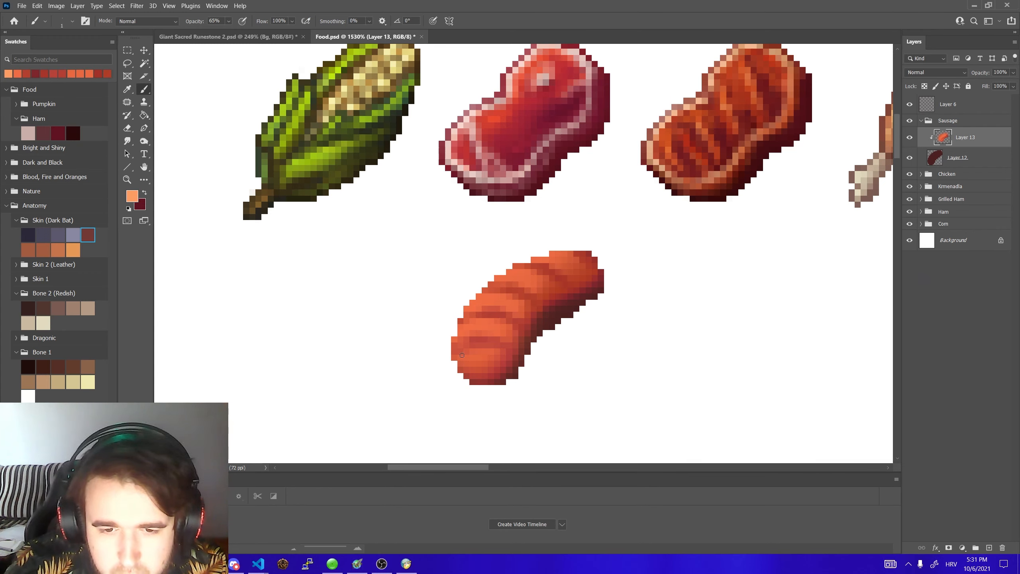
{"action": "left_click_drag", "start_coordinate": [462, 355], "coordinate": [505, 351]}
{"action": "left_click_drag", "start_coordinate": [462, 322], "coordinate": [517, 297]}
{"action": "mouse_move", "coordinate": [513, 275]}
{"action": "left_mouse_down"}
{"action": "mouse_move", "coordinate": [563, 260]}
{"action": "mouse_move", "coordinate": [578, 266]}
{"action": "left_mouse_up"}
{"action": "scroll", "coordinate": [590, 273], "scroll_direction": "down", "scroll_amount": 11}
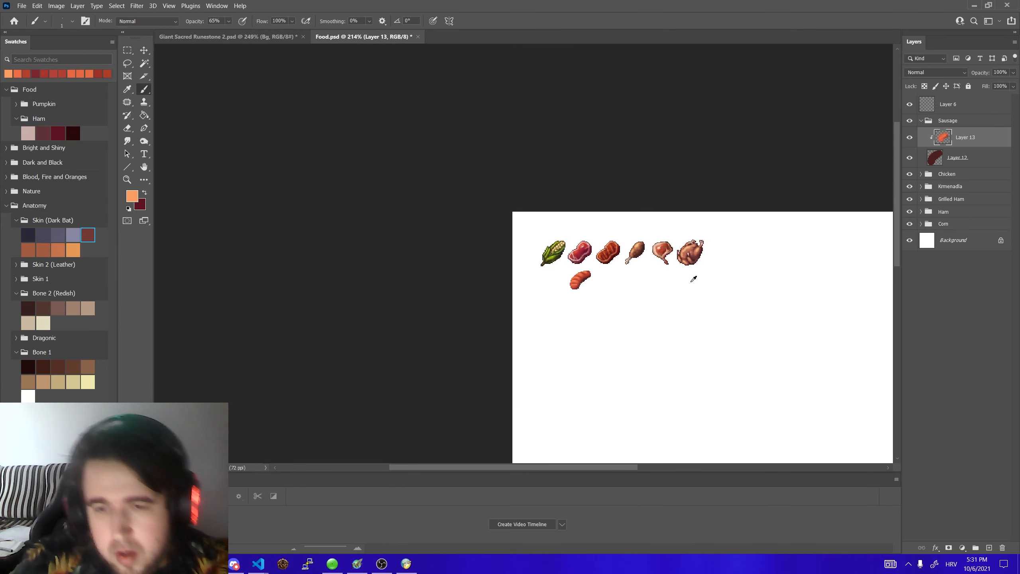
- Shade the sausage's ends and lower edge with sampled dark reds, and check the sprite sheet at 100% zoom
{"action": "scroll", "coordinate": [589, 271], "scroll_direction": "up", "scroll_amount": 10}
{"action": "left_click", "coordinate": [608, 288], "text": "alt"}
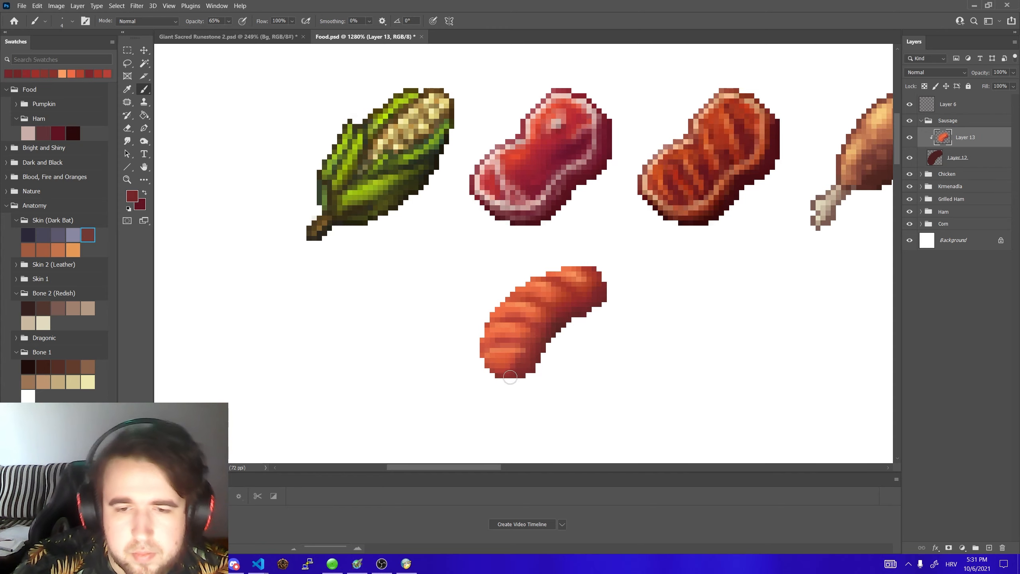
{"action": "left_click", "coordinate": [169, 5]}
{"action": "left_click", "coordinate": [181, 119]}
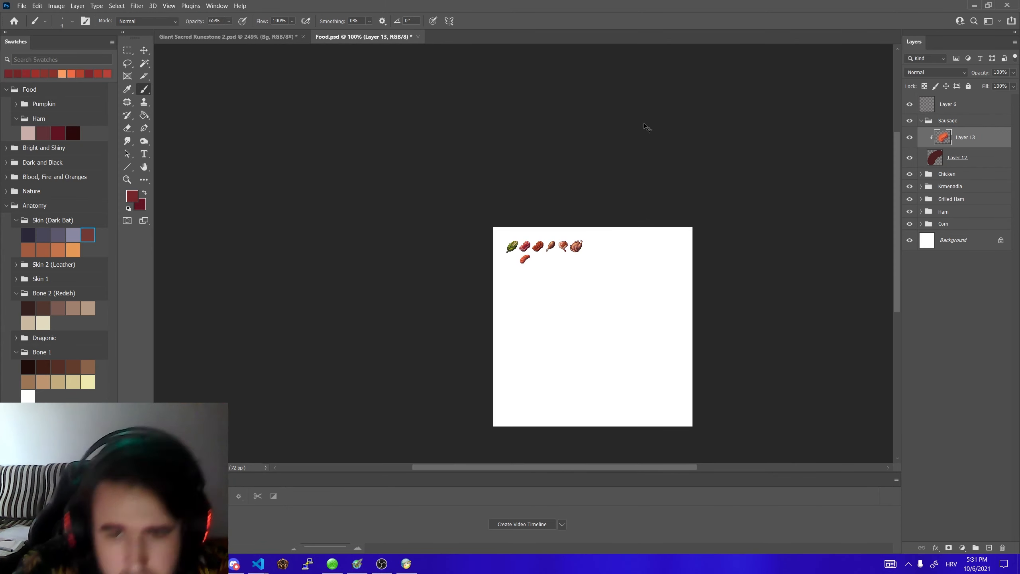
{"action": "scroll", "coordinate": [532, 255], "scroll_direction": "up", "scroll_amount": 15}
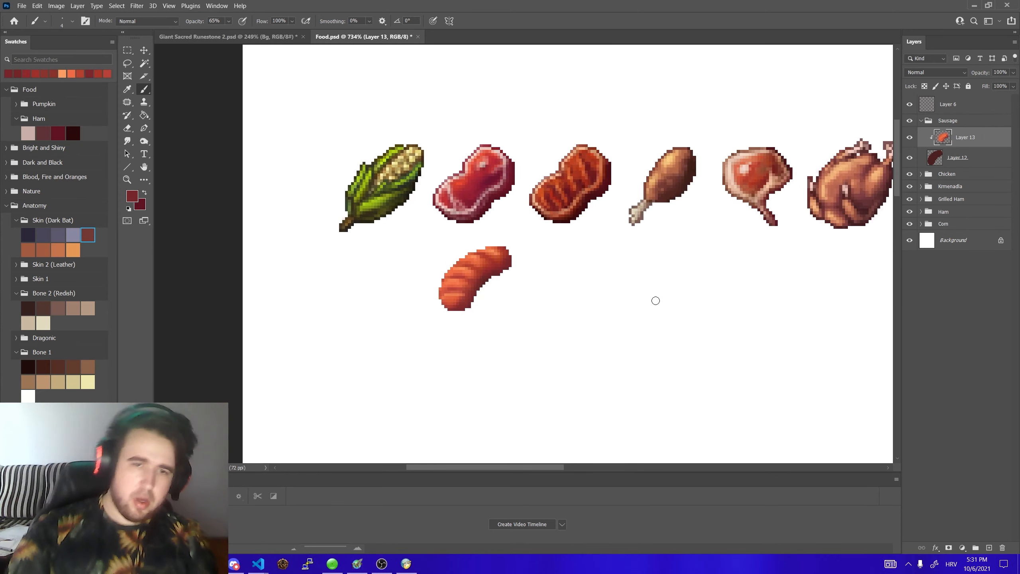
{"action": "scroll", "coordinate": [538, 292], "scroll_direction": "down", "scroll_amount": 4}
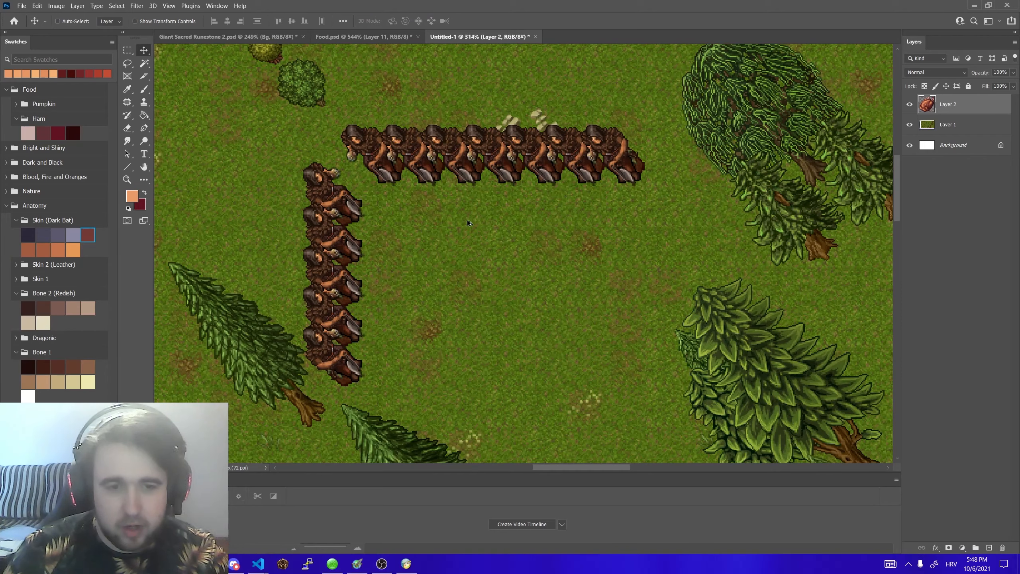
- Move the roast chicken on Layer 2 of the map mockup into the open grass between the crouching figures and the trees
{"action": "scroll", "coordinate": [467, 220], "scroll_direction": "up", "scroll_amount": 1}
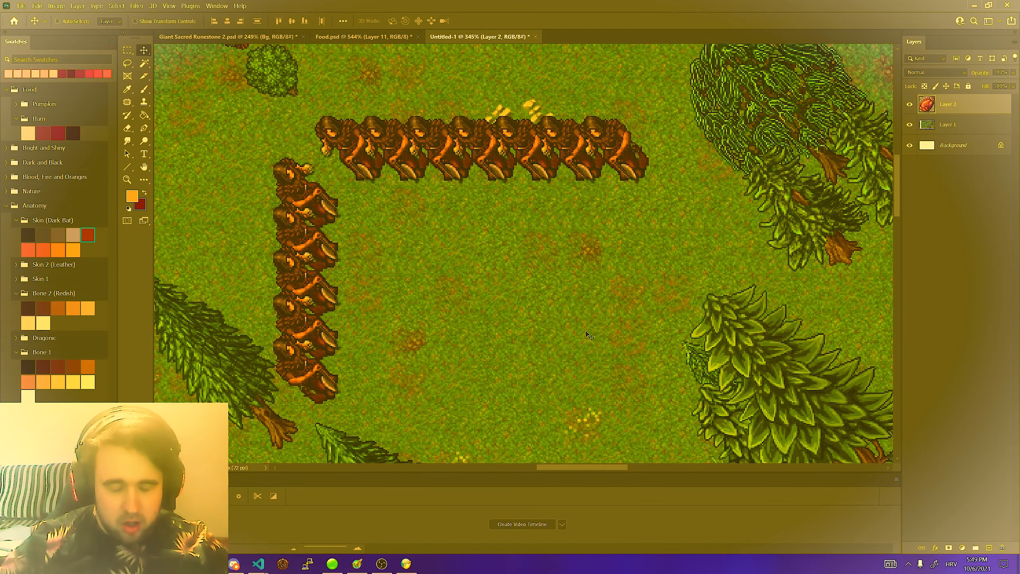
{"action": "left_click_drag", "start_coordinate": [773, 401], "coordinate": [590, 310]}
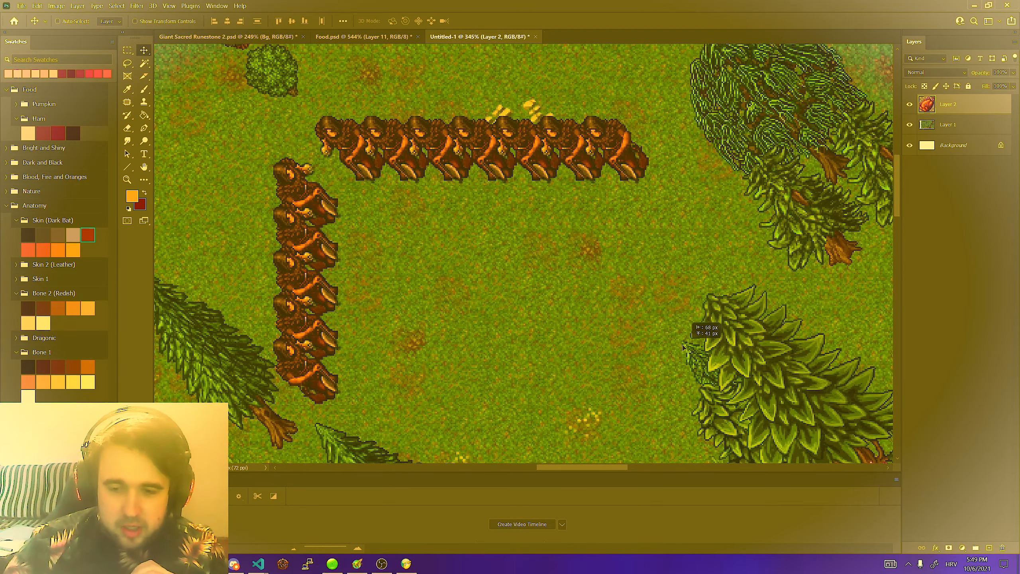
{"action": "left_click_drag", "start_coordinate": [279, 152], "coordinate": [16, 1]}
{"action": "left_click_drag", "start_coordinate": [613, 422], "coordinate": [493, 342]}
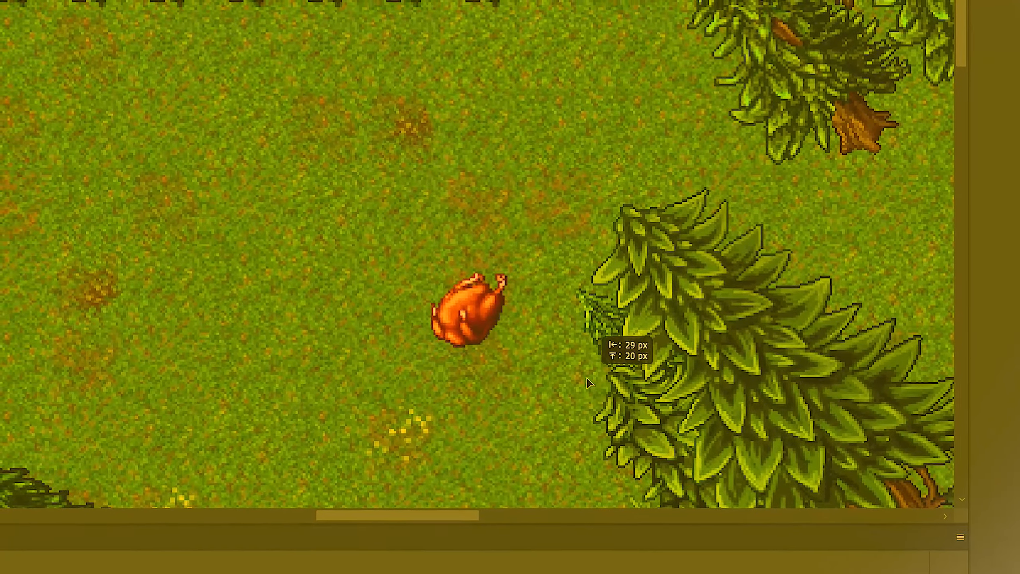
{"action": "left_click_drag", "start_coordinate": [589, 374], "coordinate": [441, 300]}
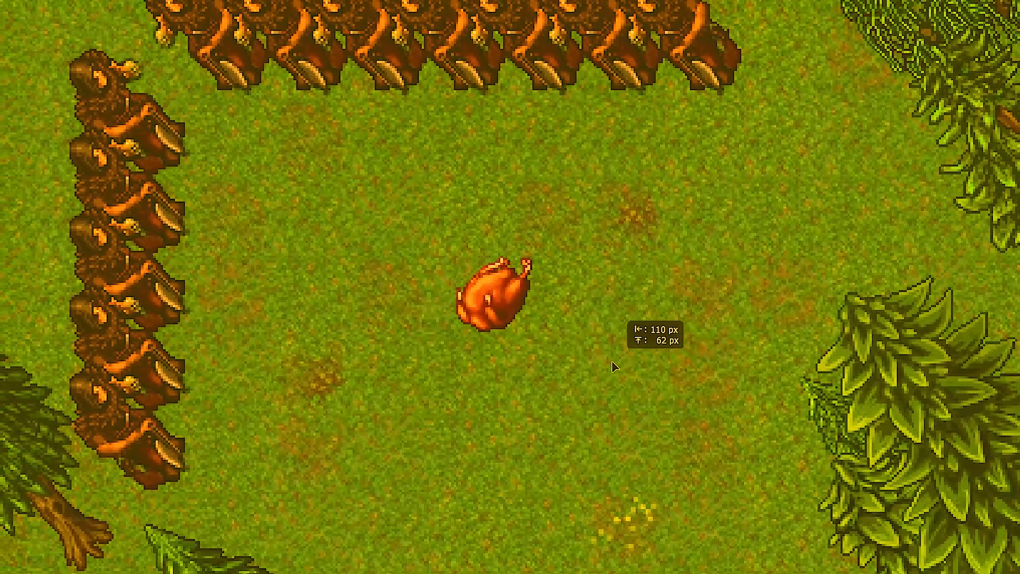
{"action": "mouse_move", "coordinate": [612, 361]}
{"action": "left_mouse_down"}
{"action": "mouse_move", "coordinate": [562, 336]}
{"action": "mouse_move", "coordinate": [619, 361]}
{"action": "left_mouse_up"}
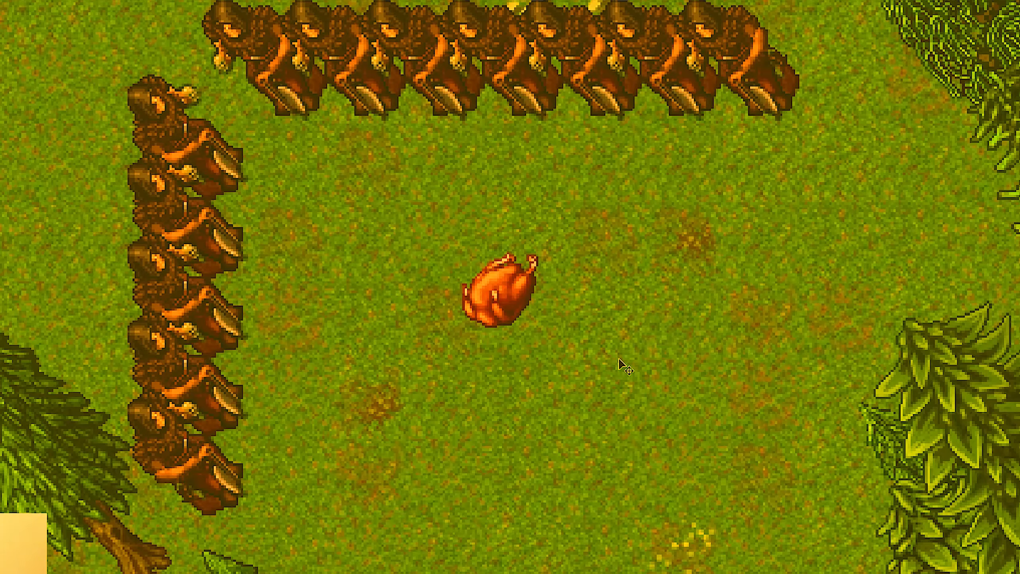